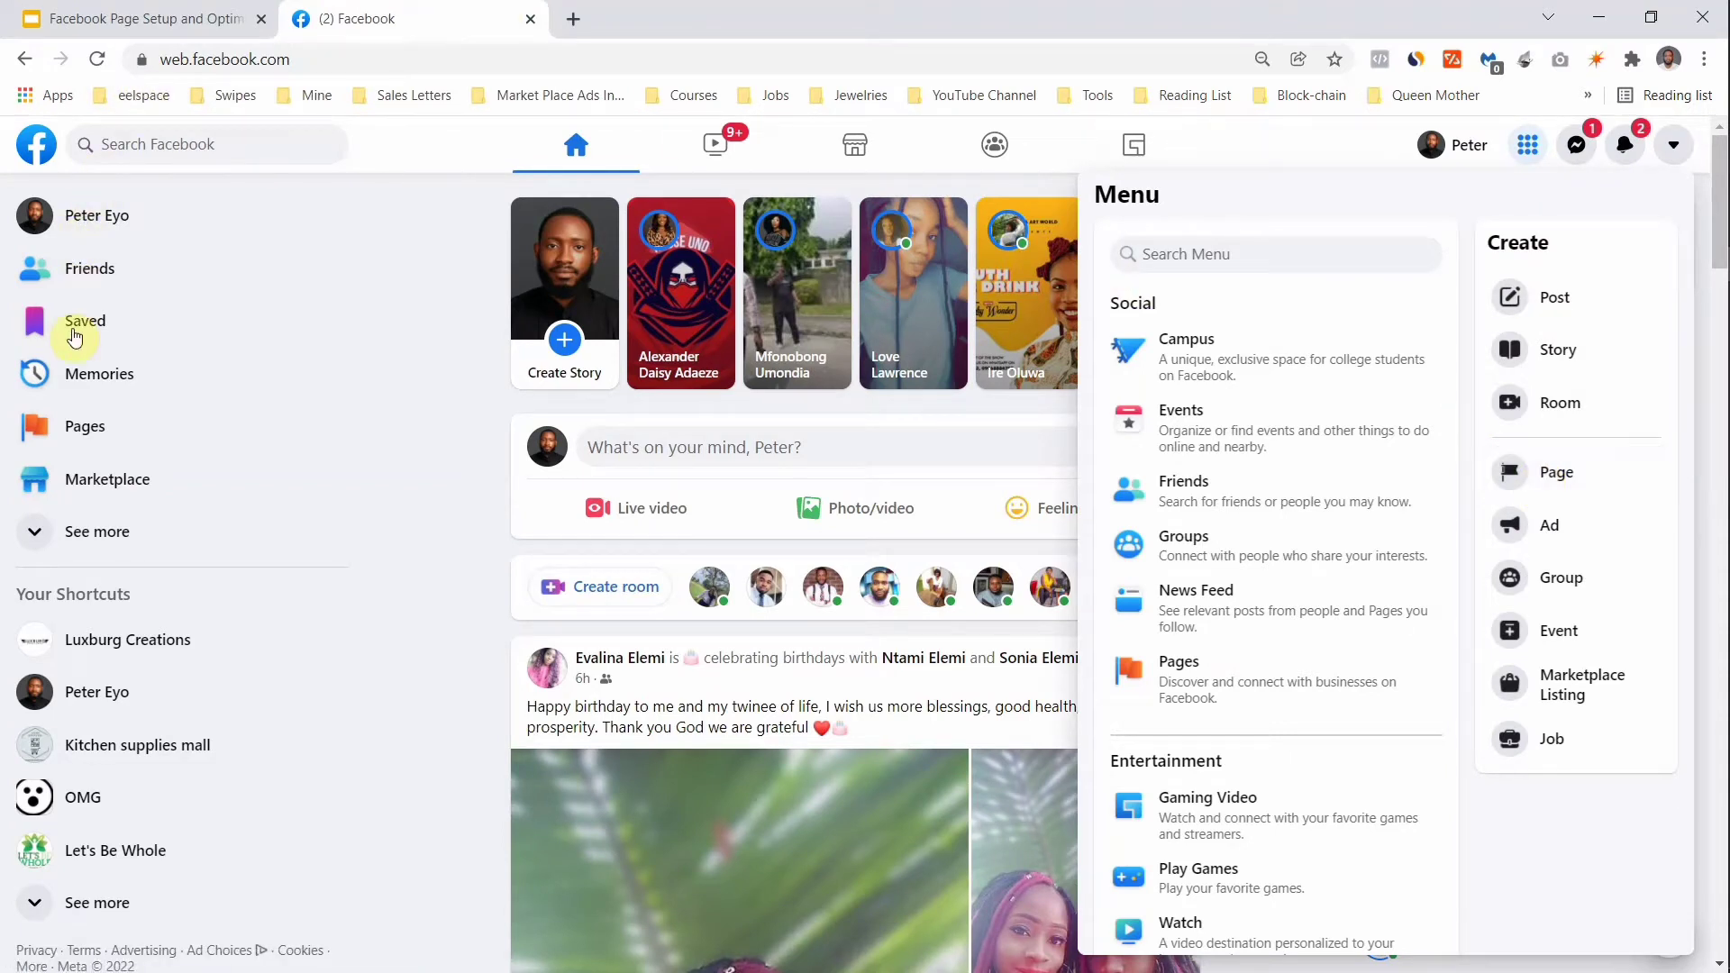
Step: Start a new Page from the Pages list and enter the name 'Eyo's Luxury Feets'
click(73, 430)
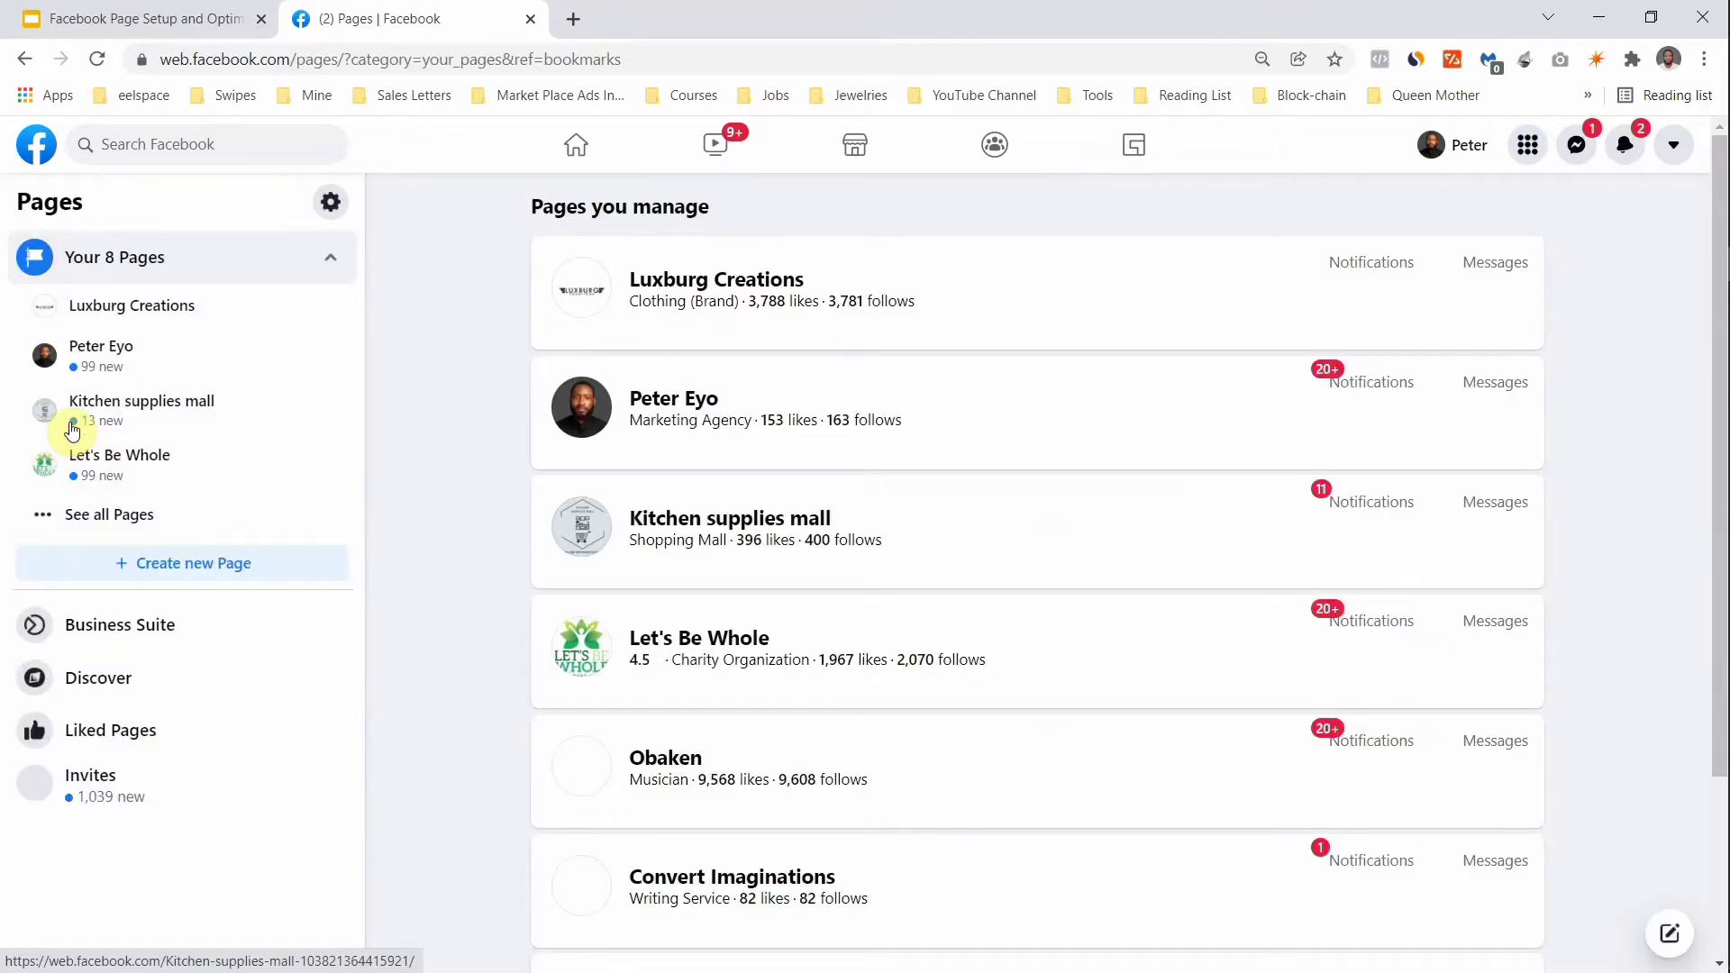
click(145, 563)
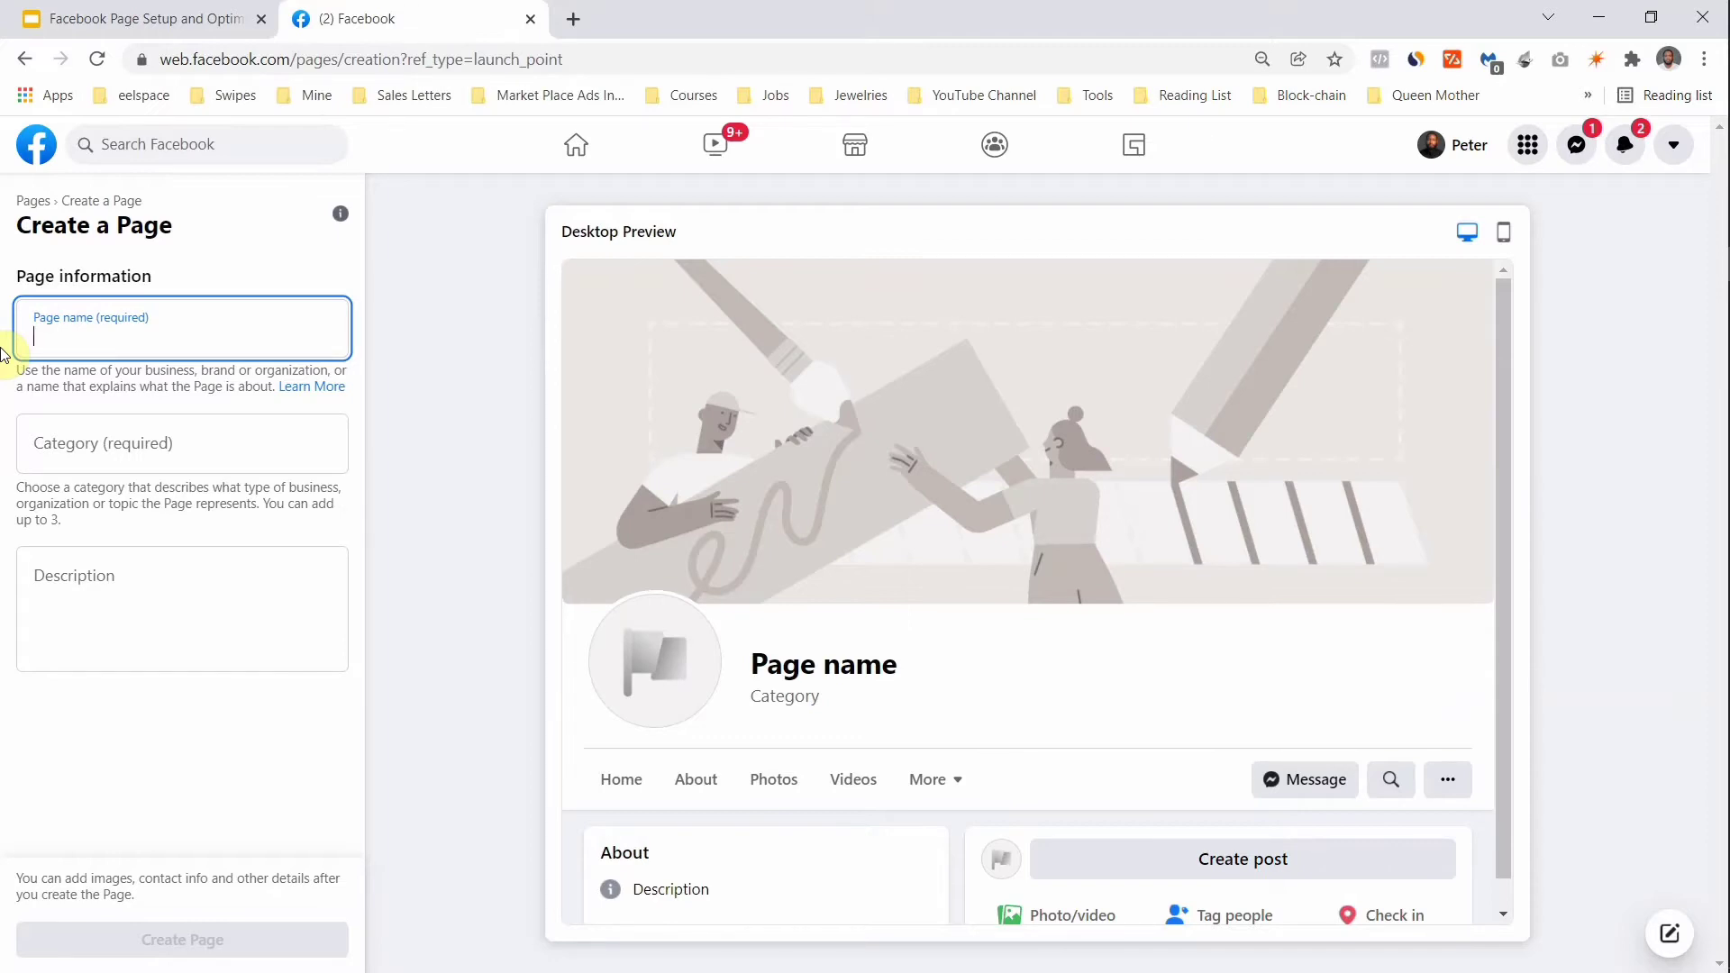
text(Eyo)
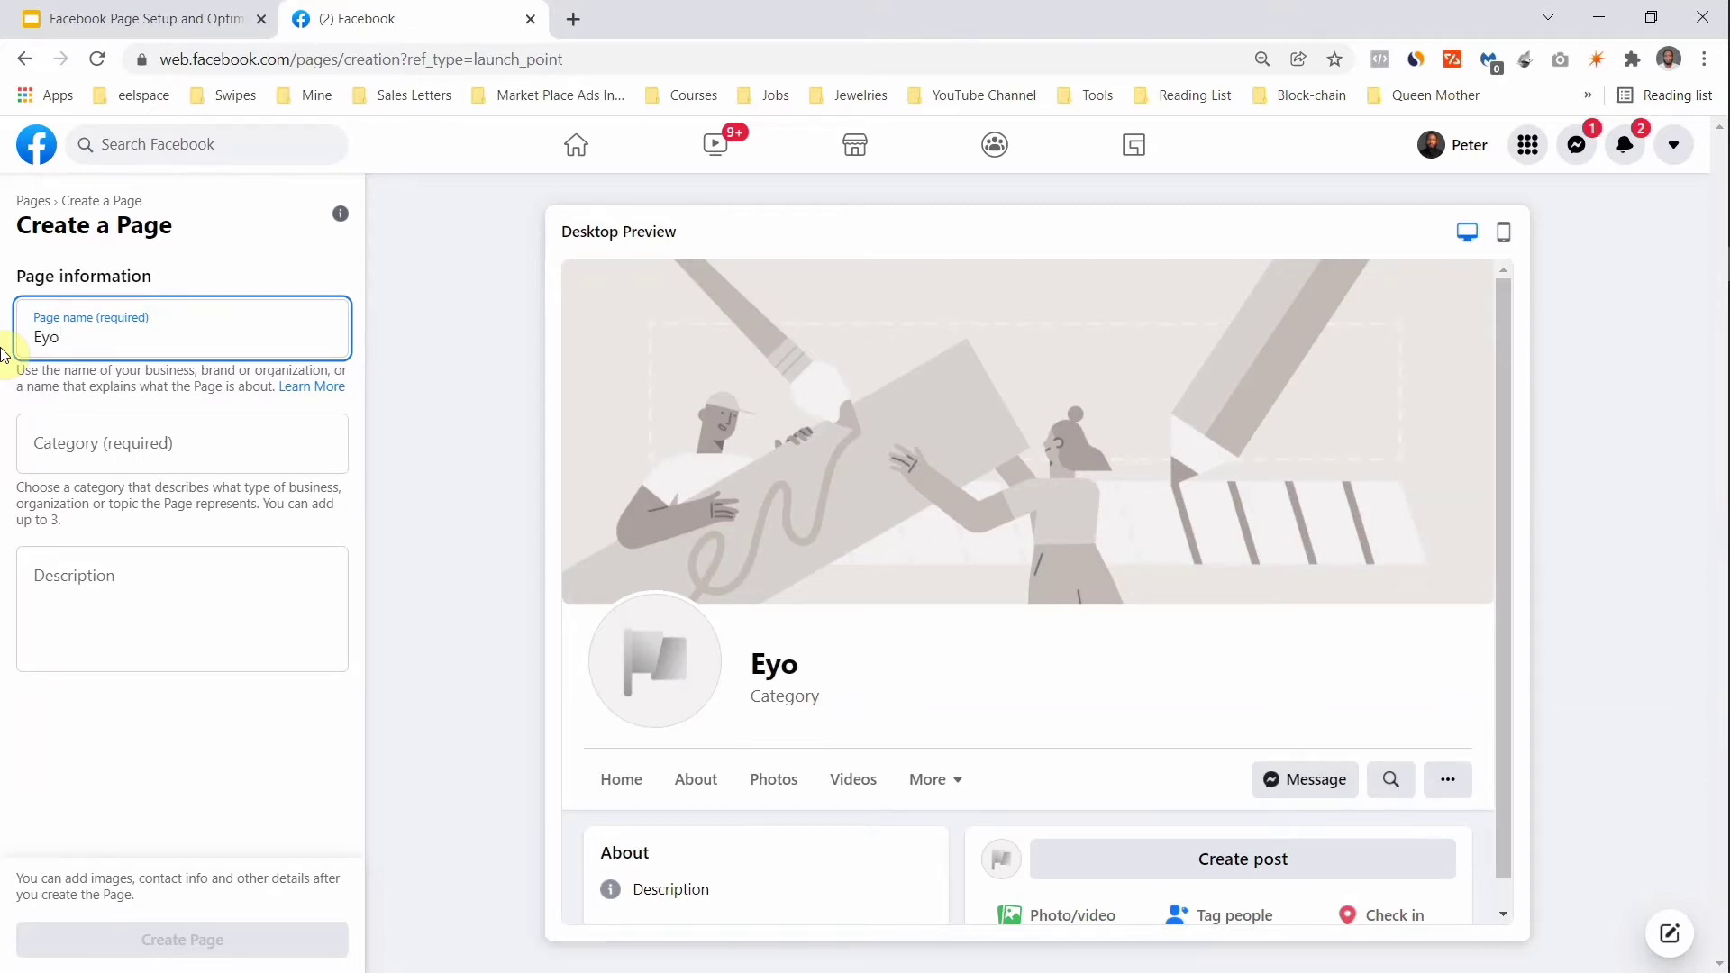
text(;s)
key(BackSpace)
key(BackSpace)
key(BackSpace)
text('s Luxury)
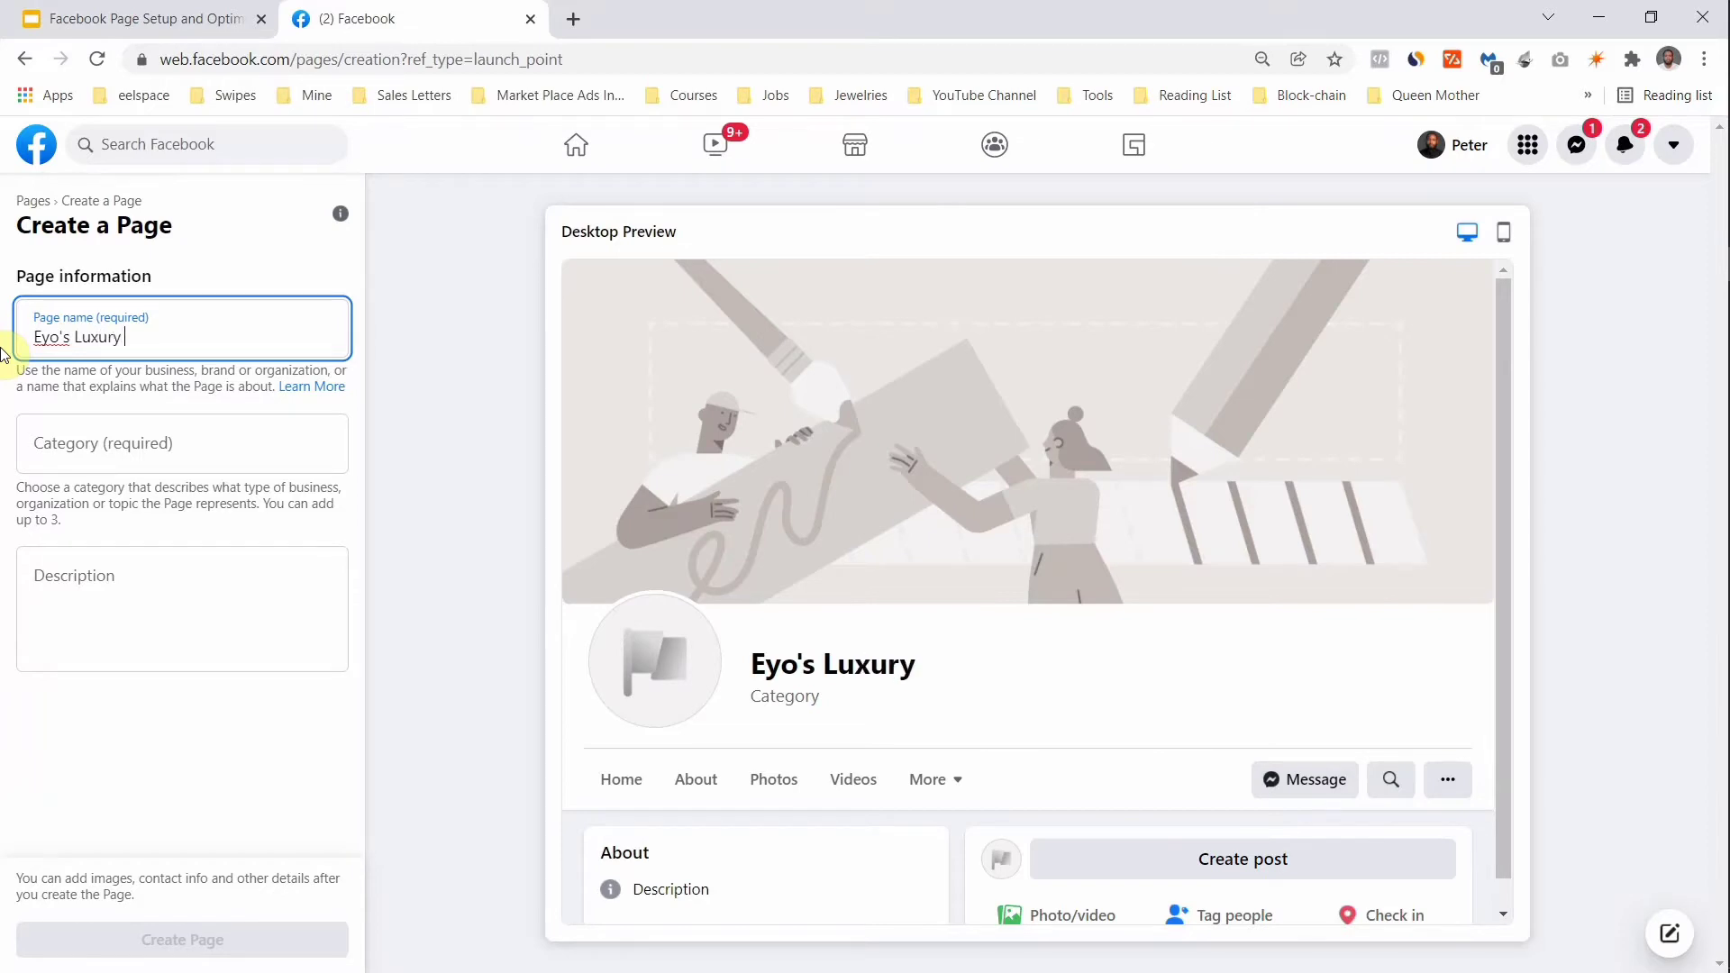
text( Feets)
key(BackSpace)
text(s)
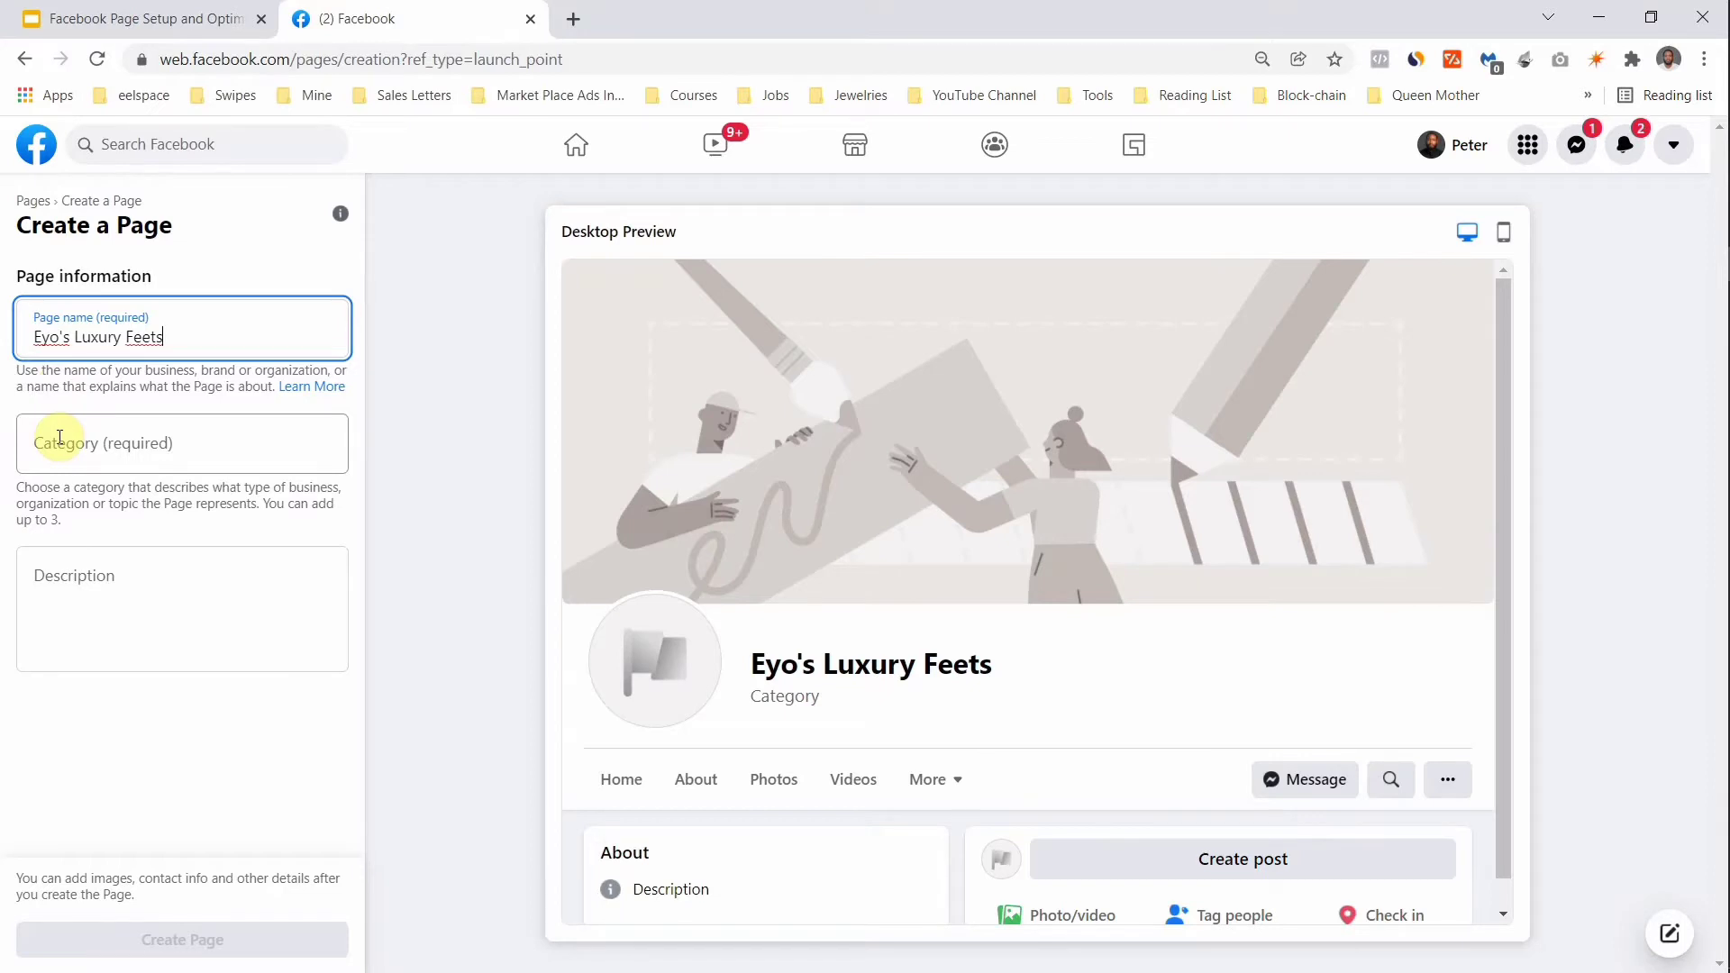
click(59, 438)
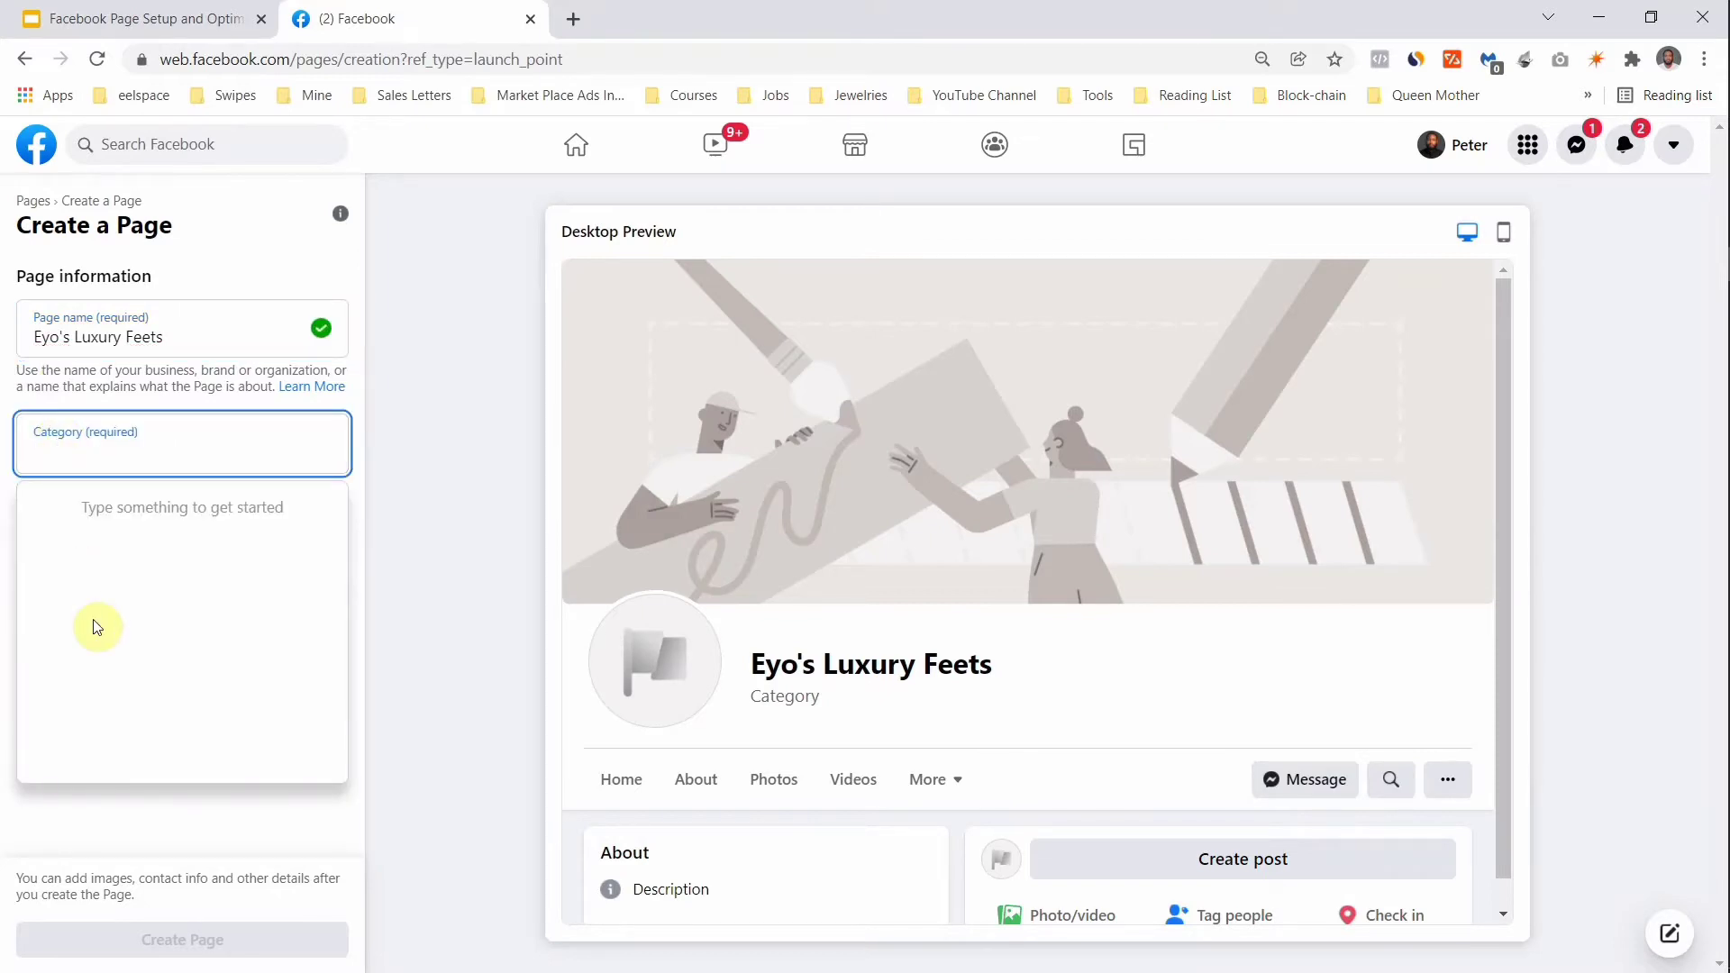
Step: Search 'fashi' and pick Clothing store as the Page category
text(fas)
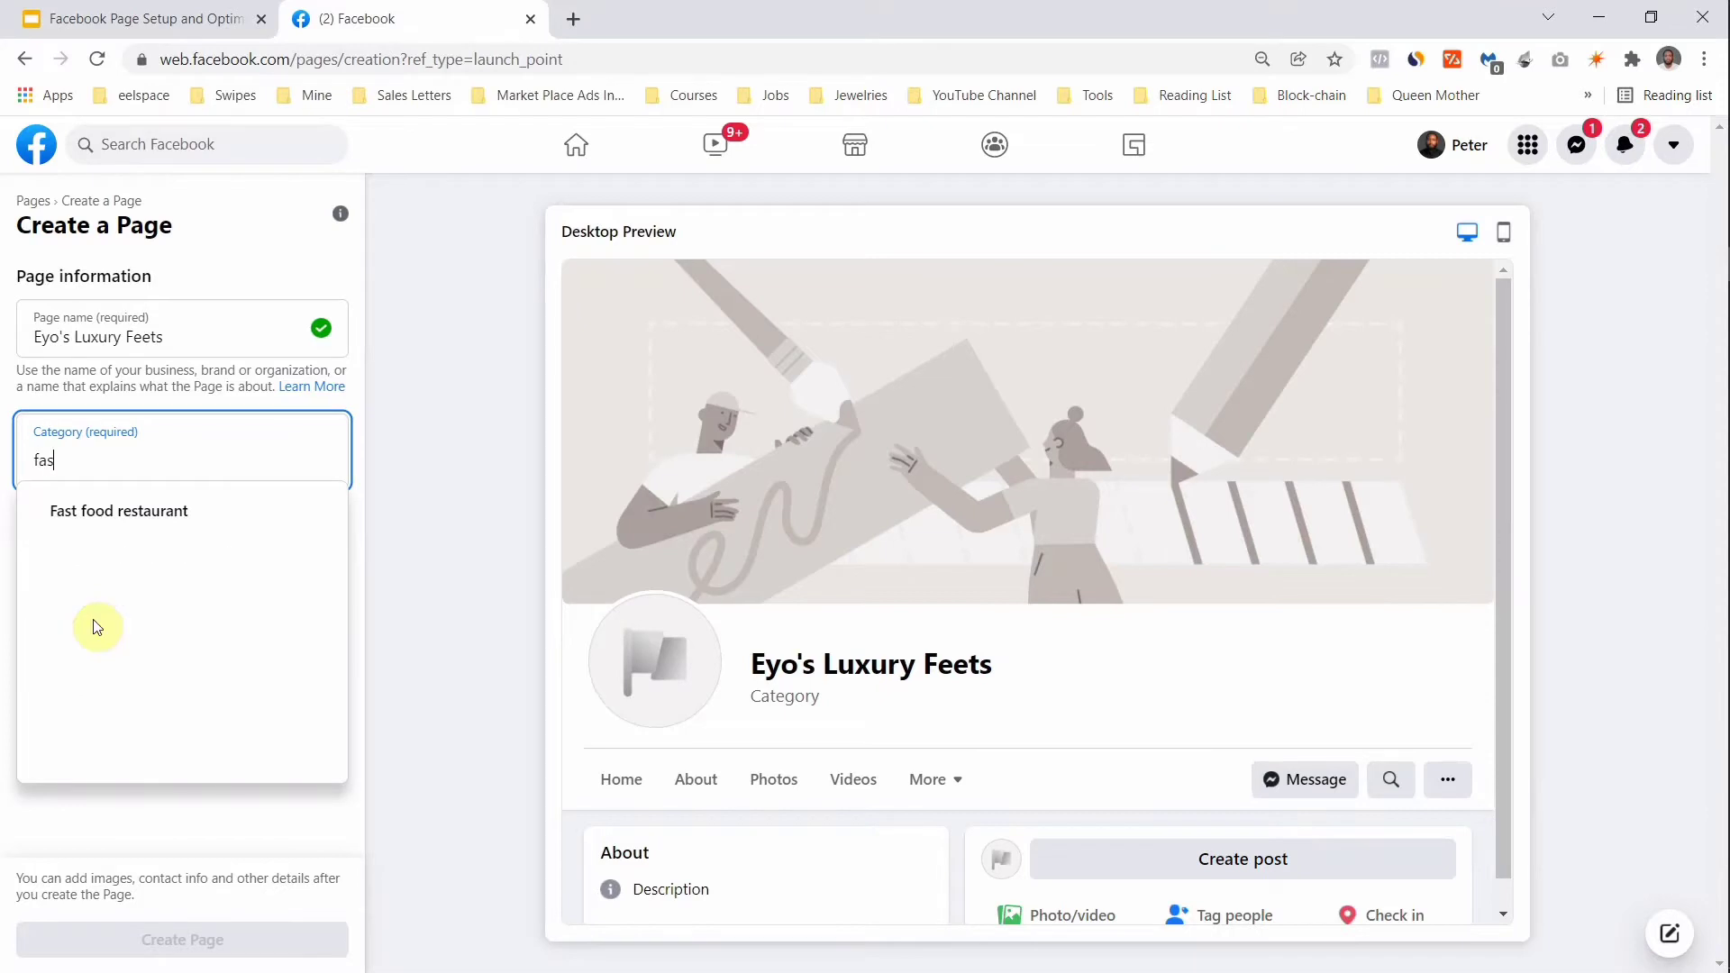
text(hi)
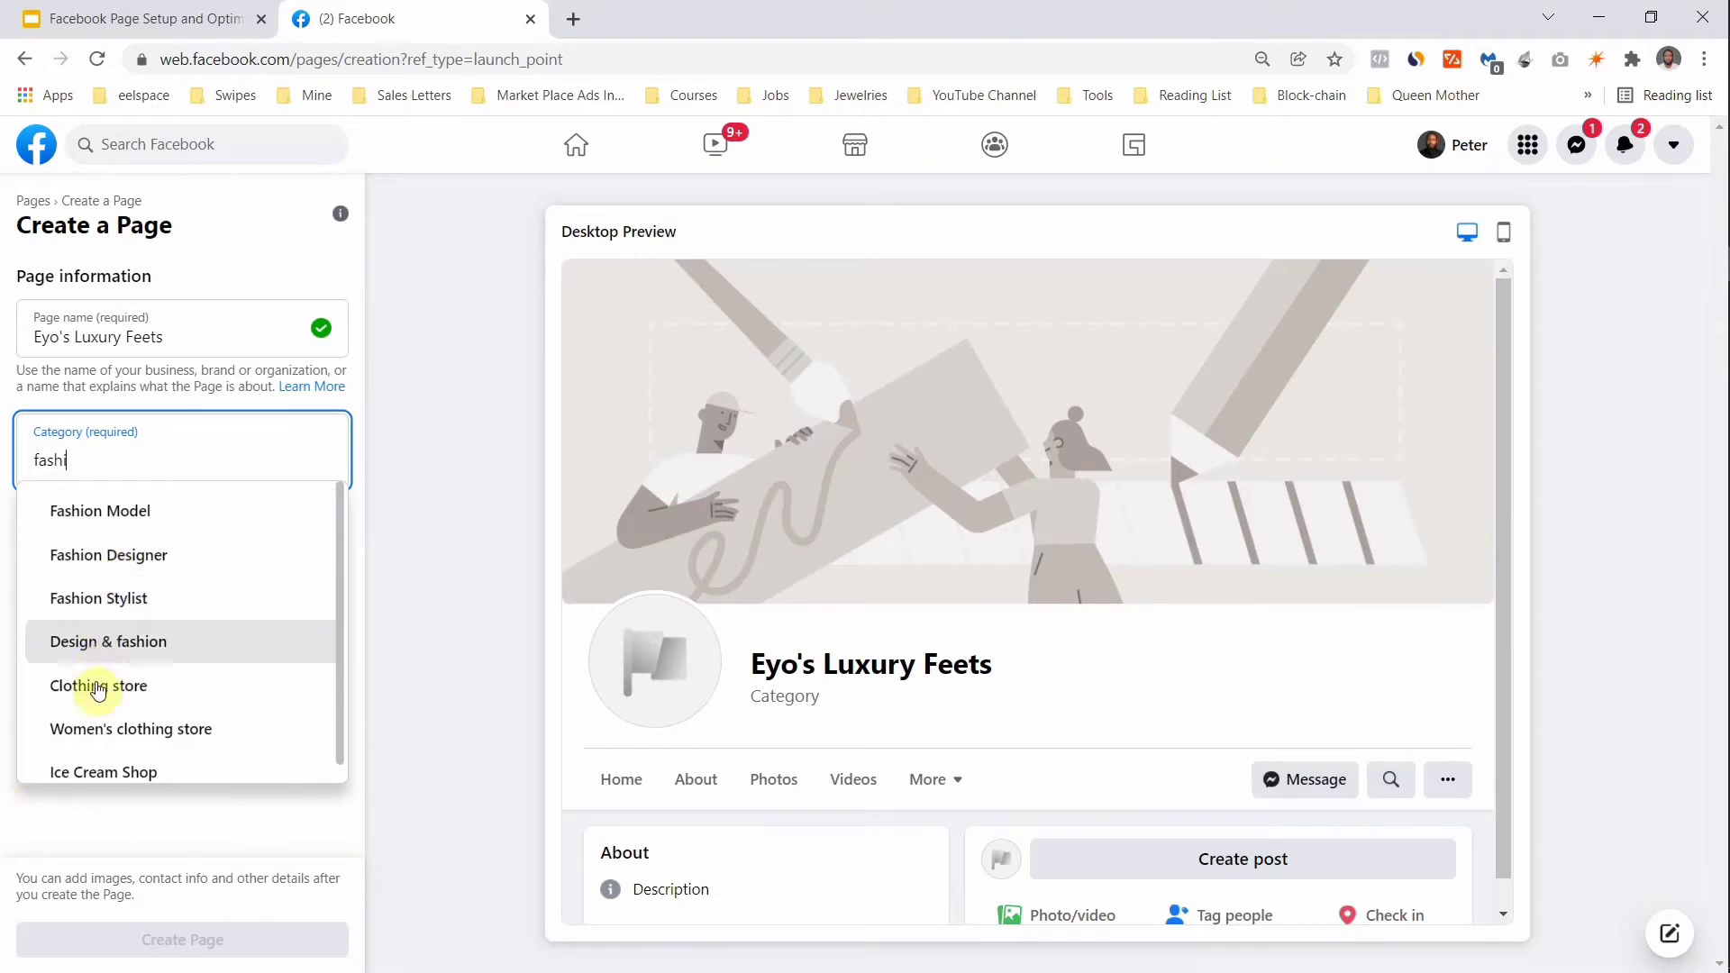
scroll(101, 703, down, 1)
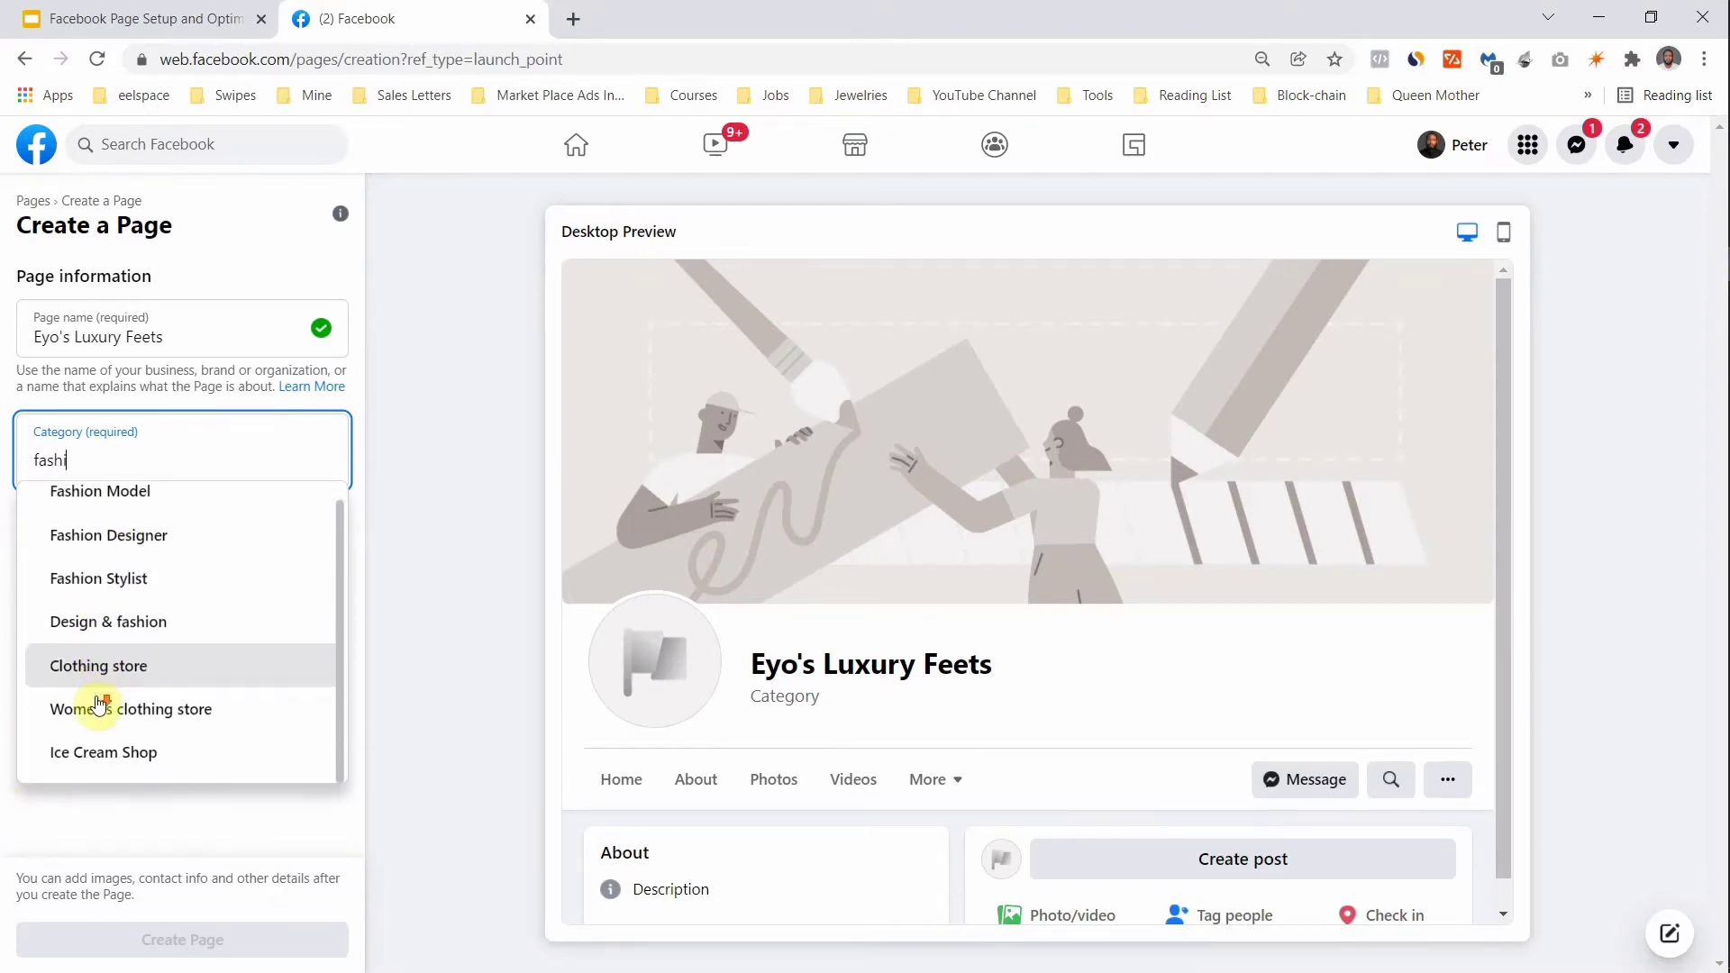
click(101, 668)
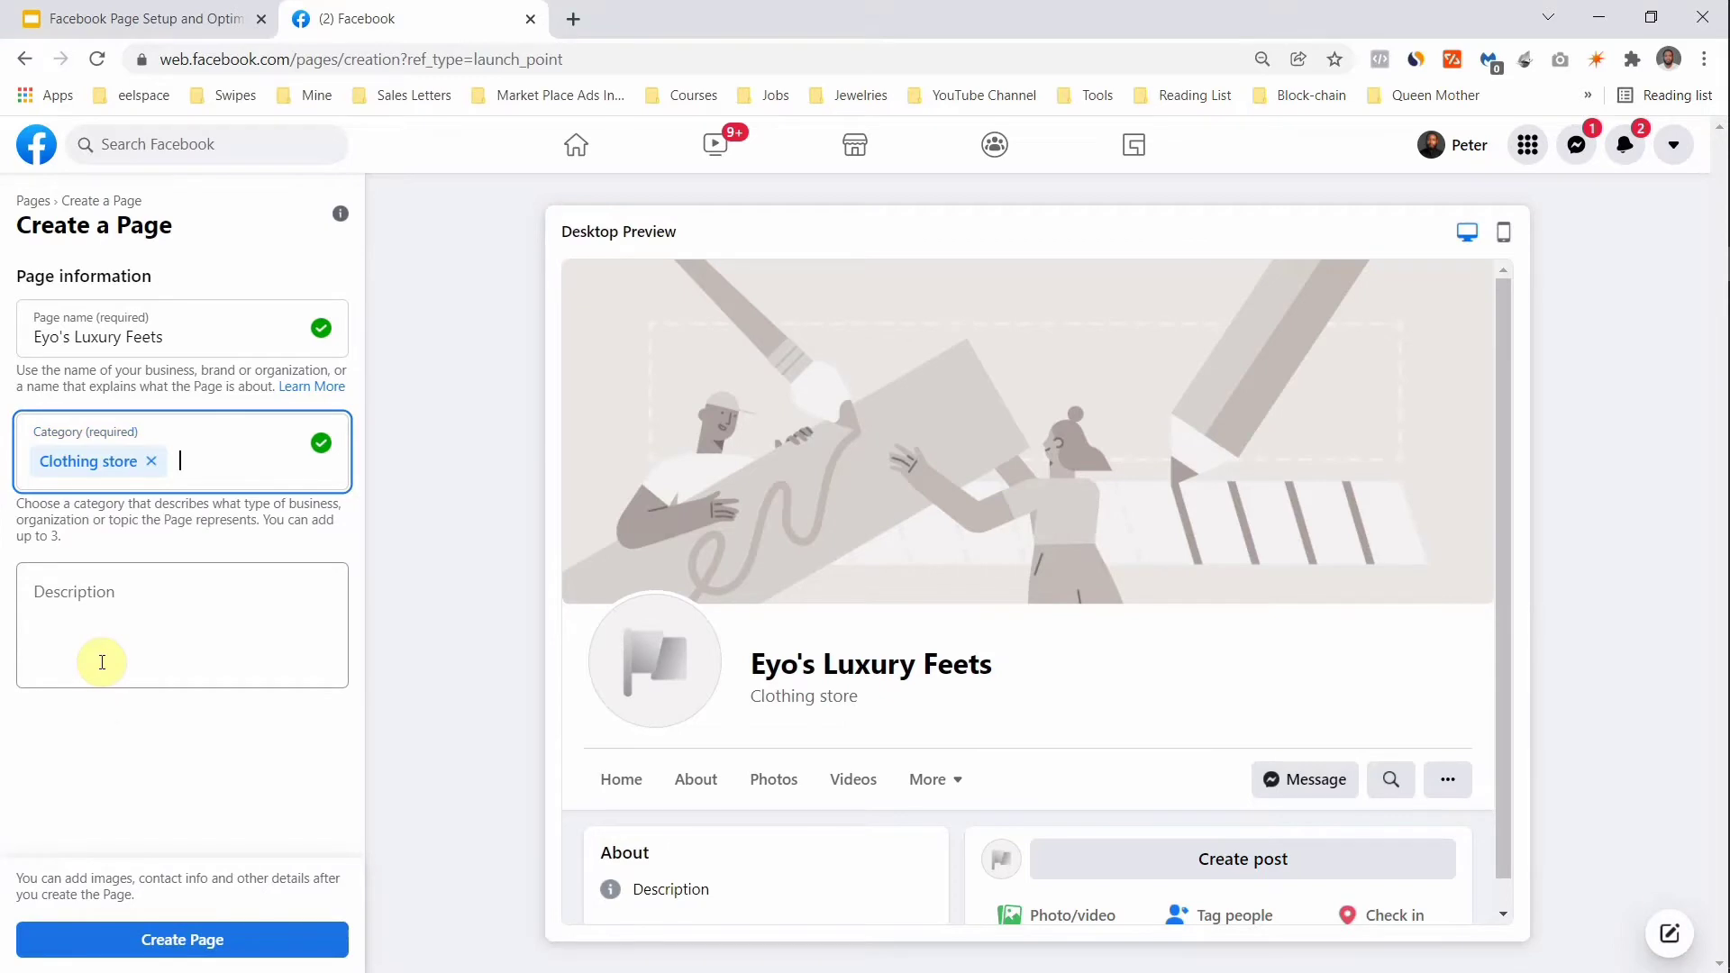
click(106, 631)
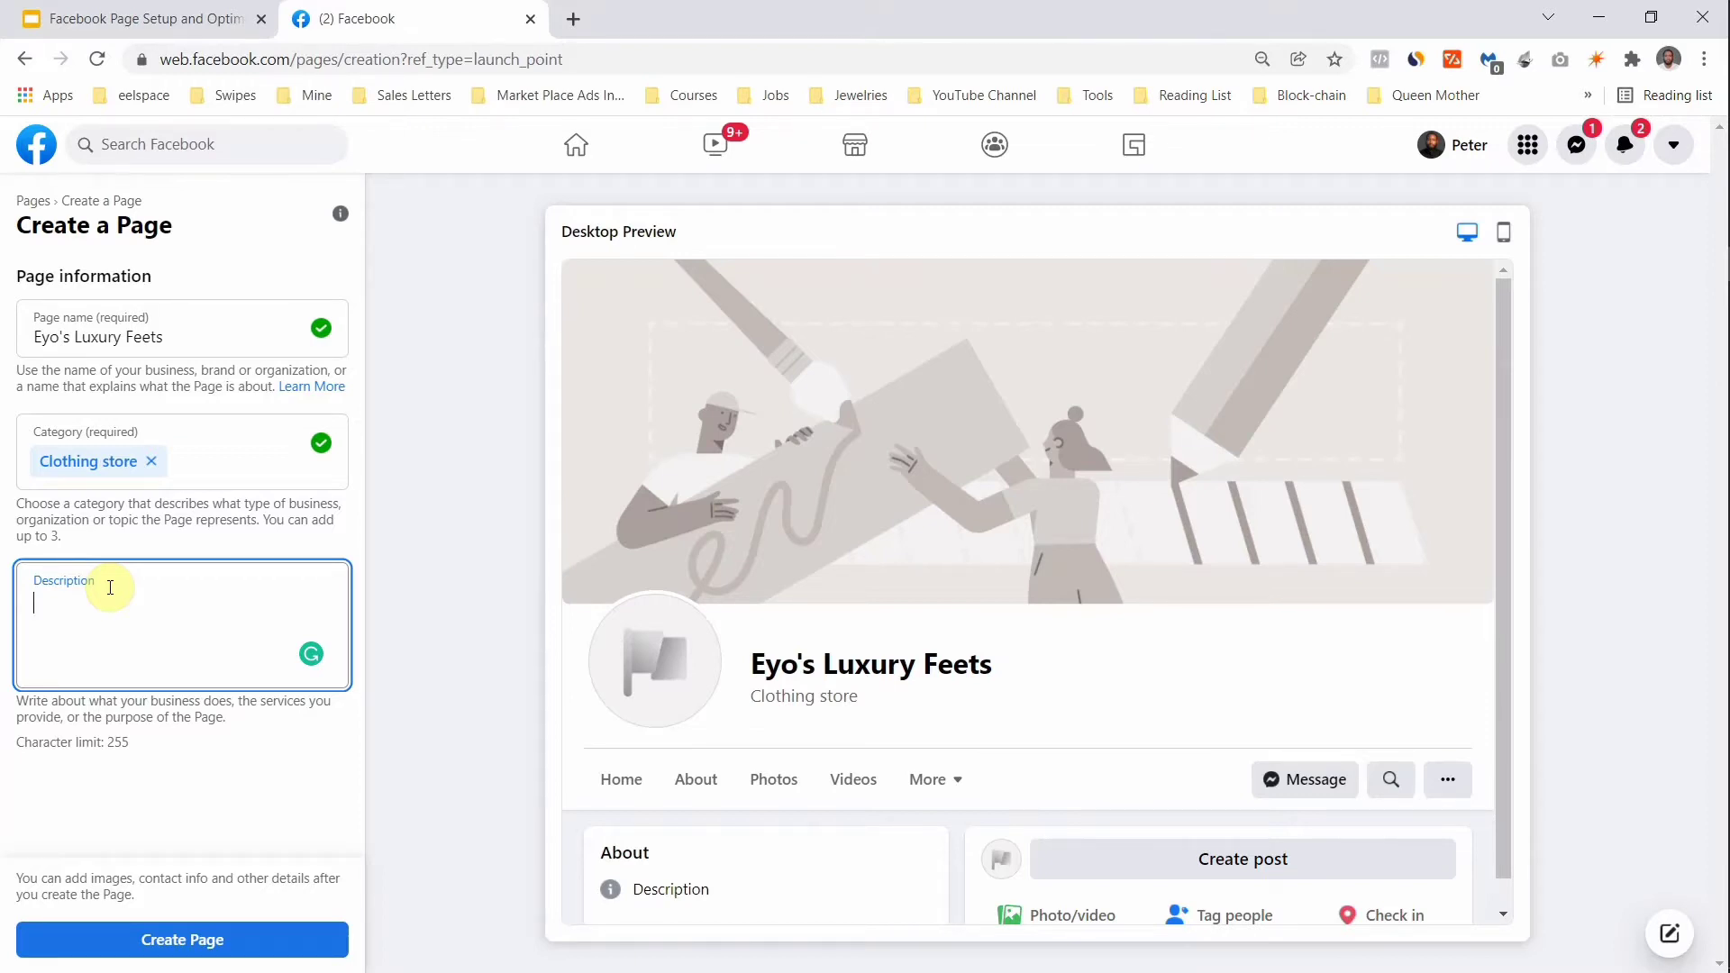
Step: Describe Eyo's luxury feet as a shoe brand for men who want to look good, then create the Page
text(Eyo')
text(s luxury feet is a shoe brand that caters to men who want to look good with shoes that provide comfort with class.)
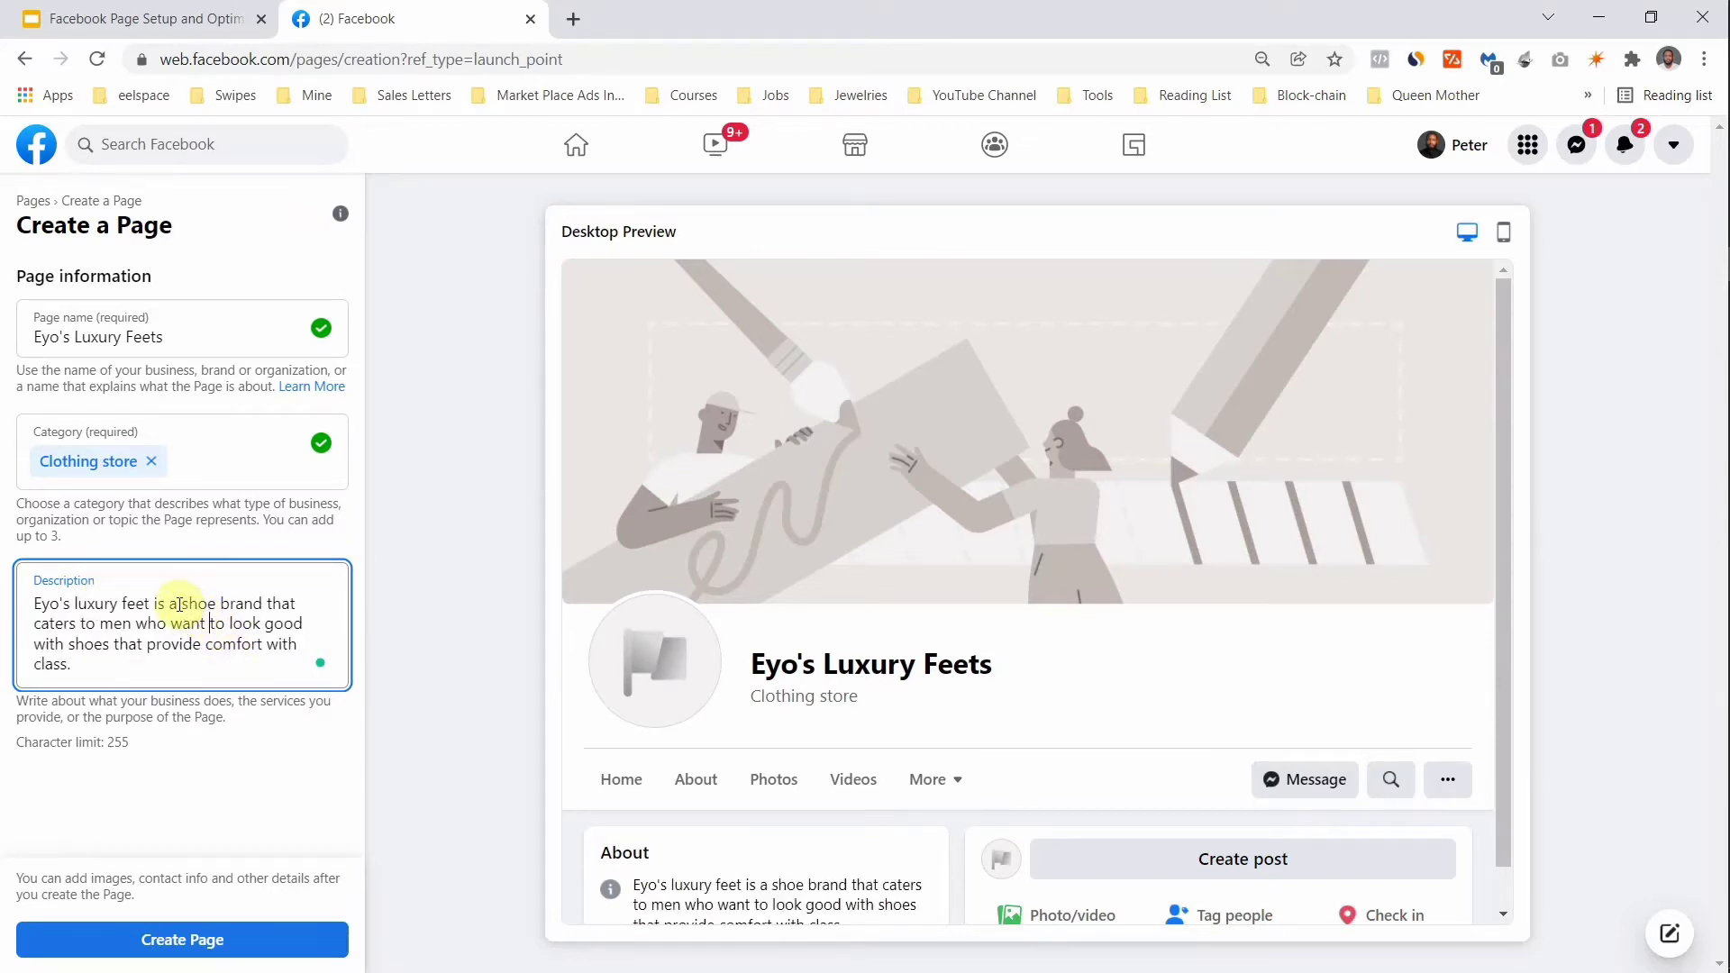
drag(179, 603, 215, 609)
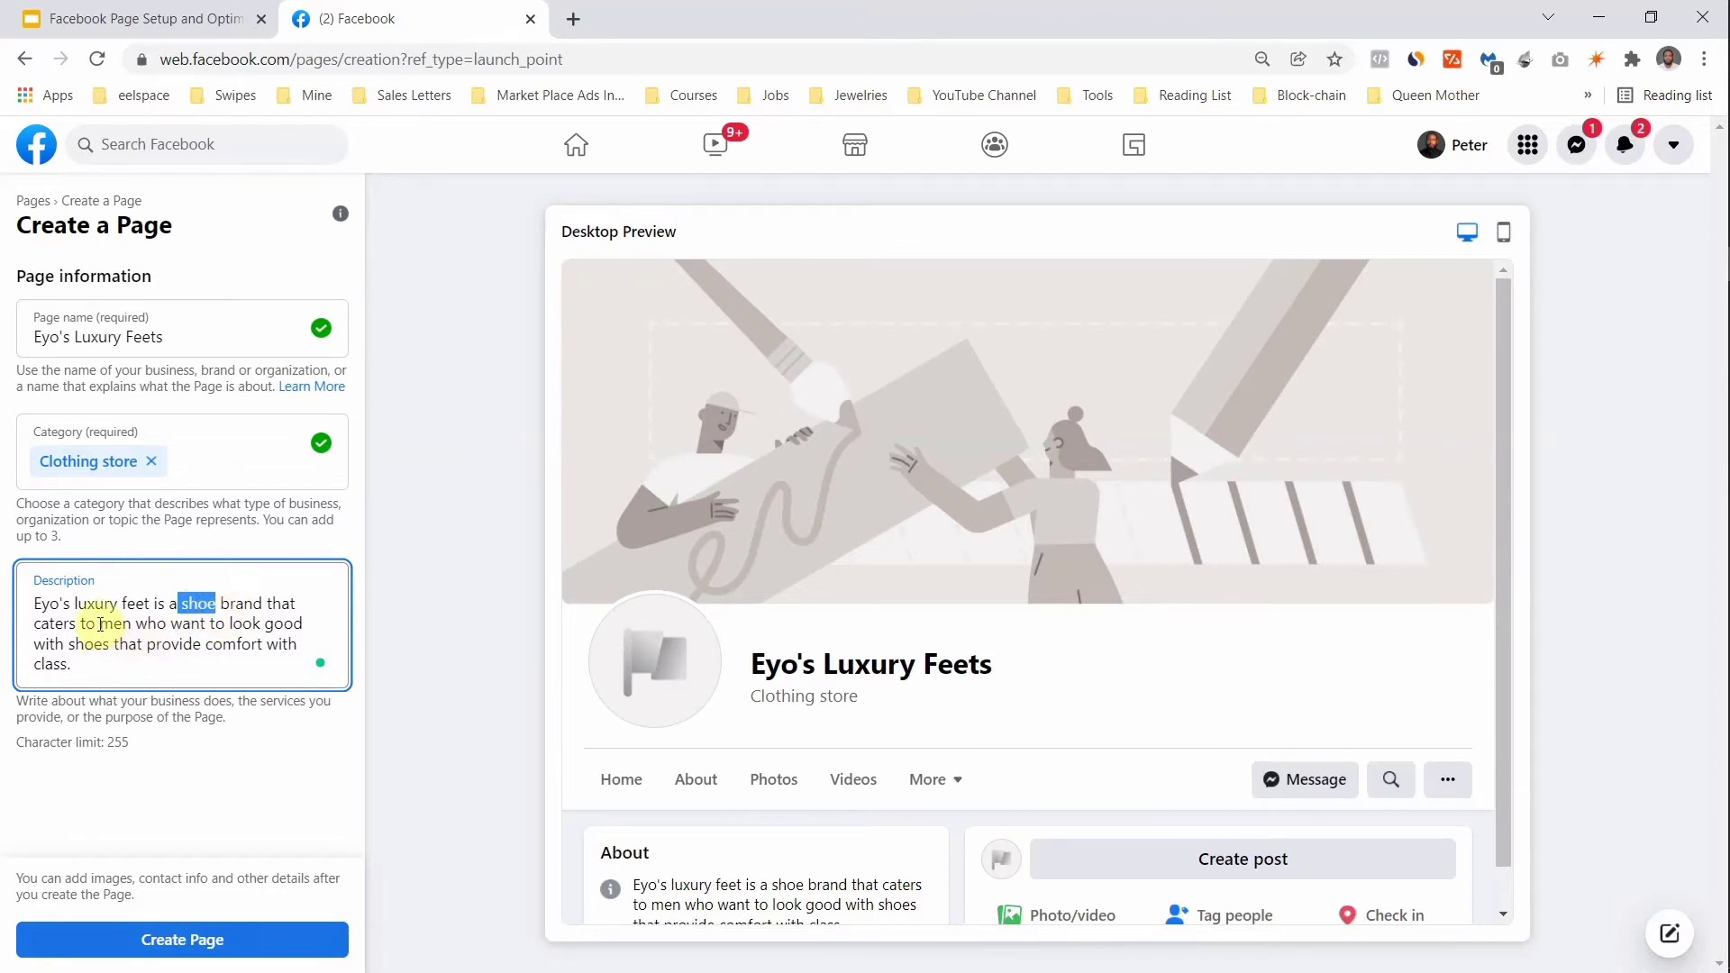
drag(97, 624, 134, 624)
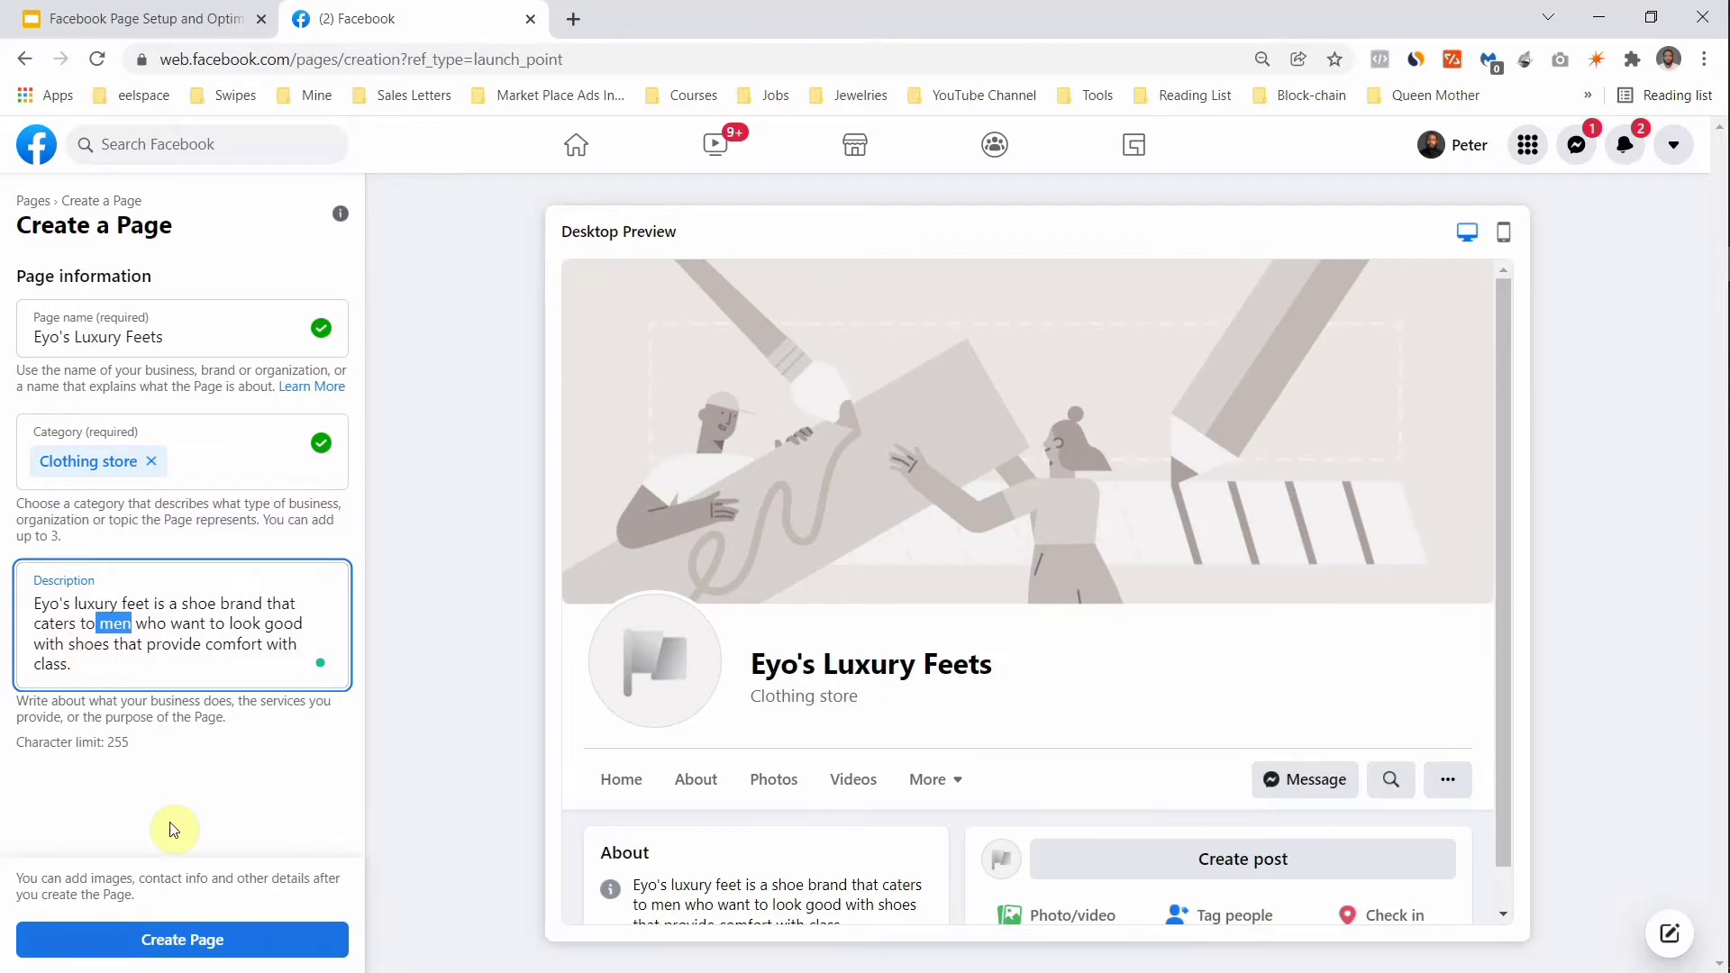
click(172, 941)
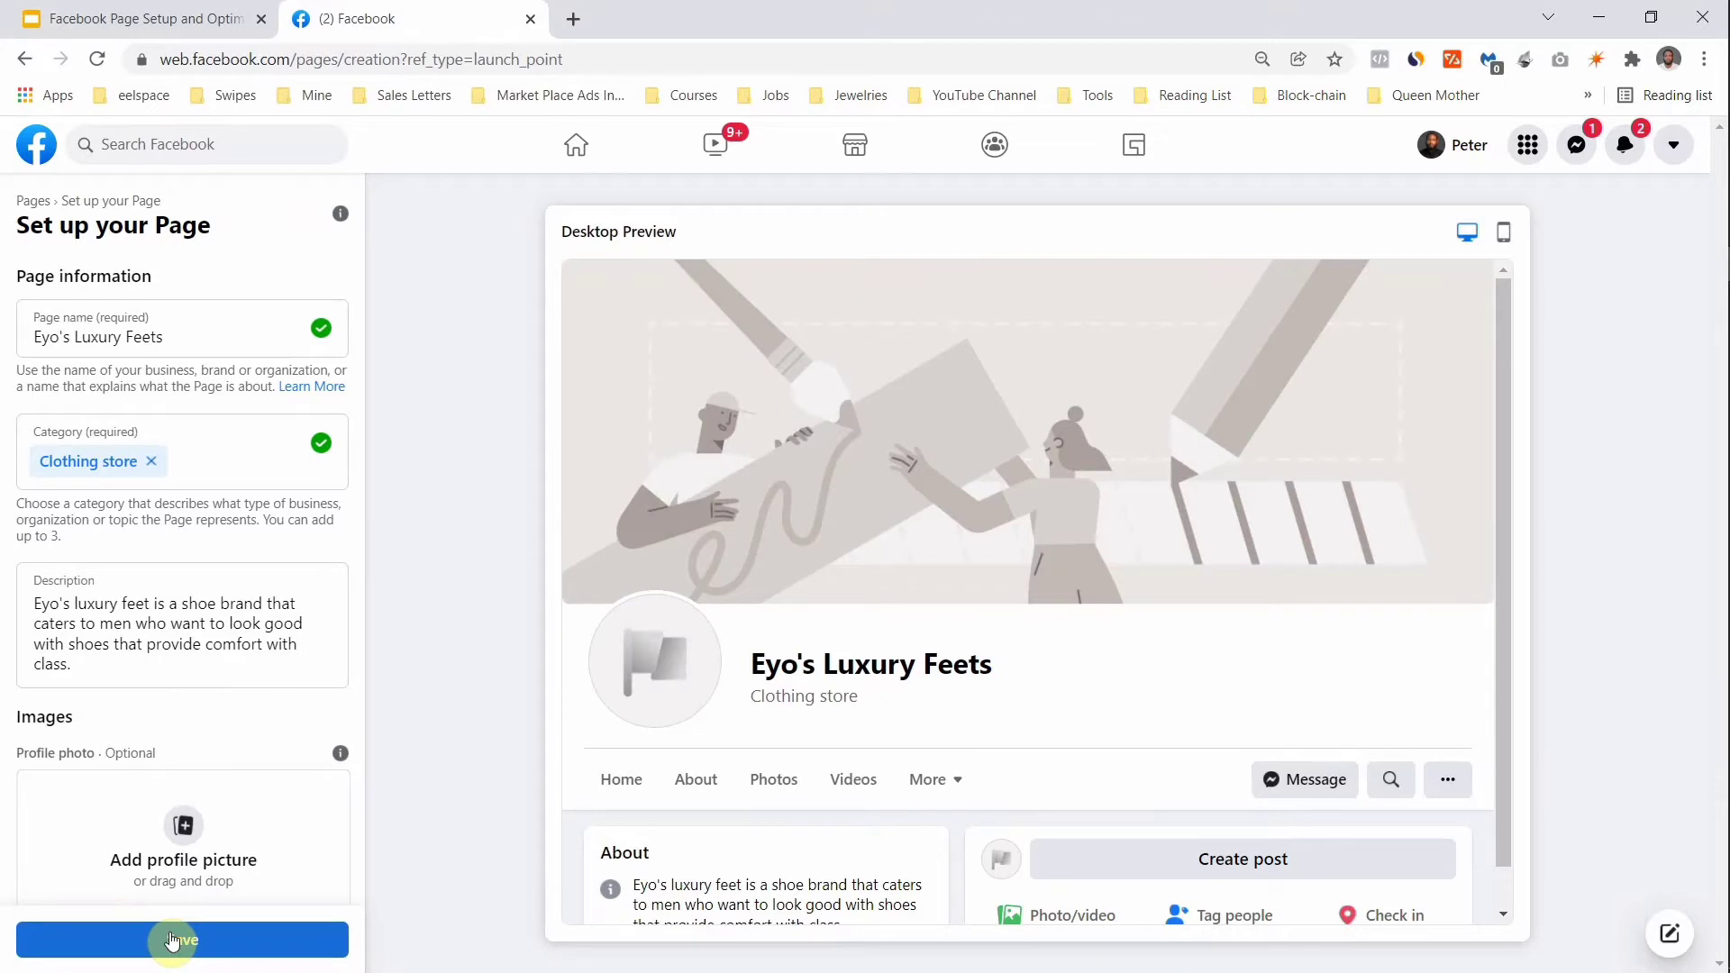
scroll(175, 854, down, 3)
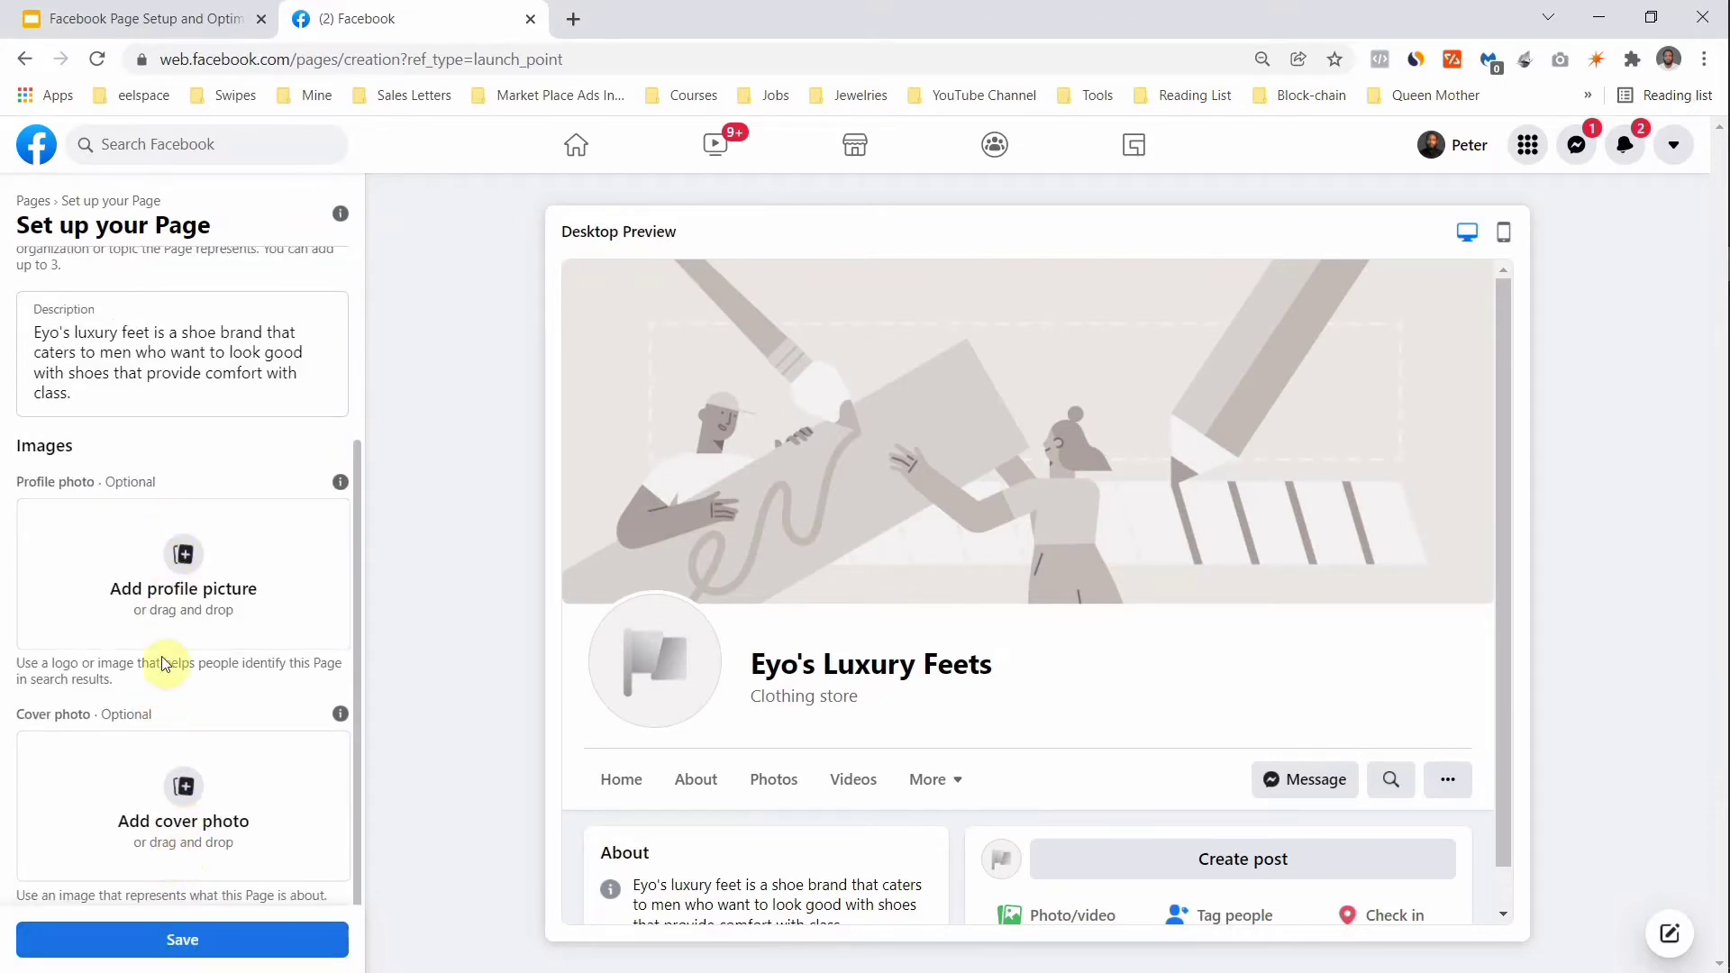
click(184, 547)
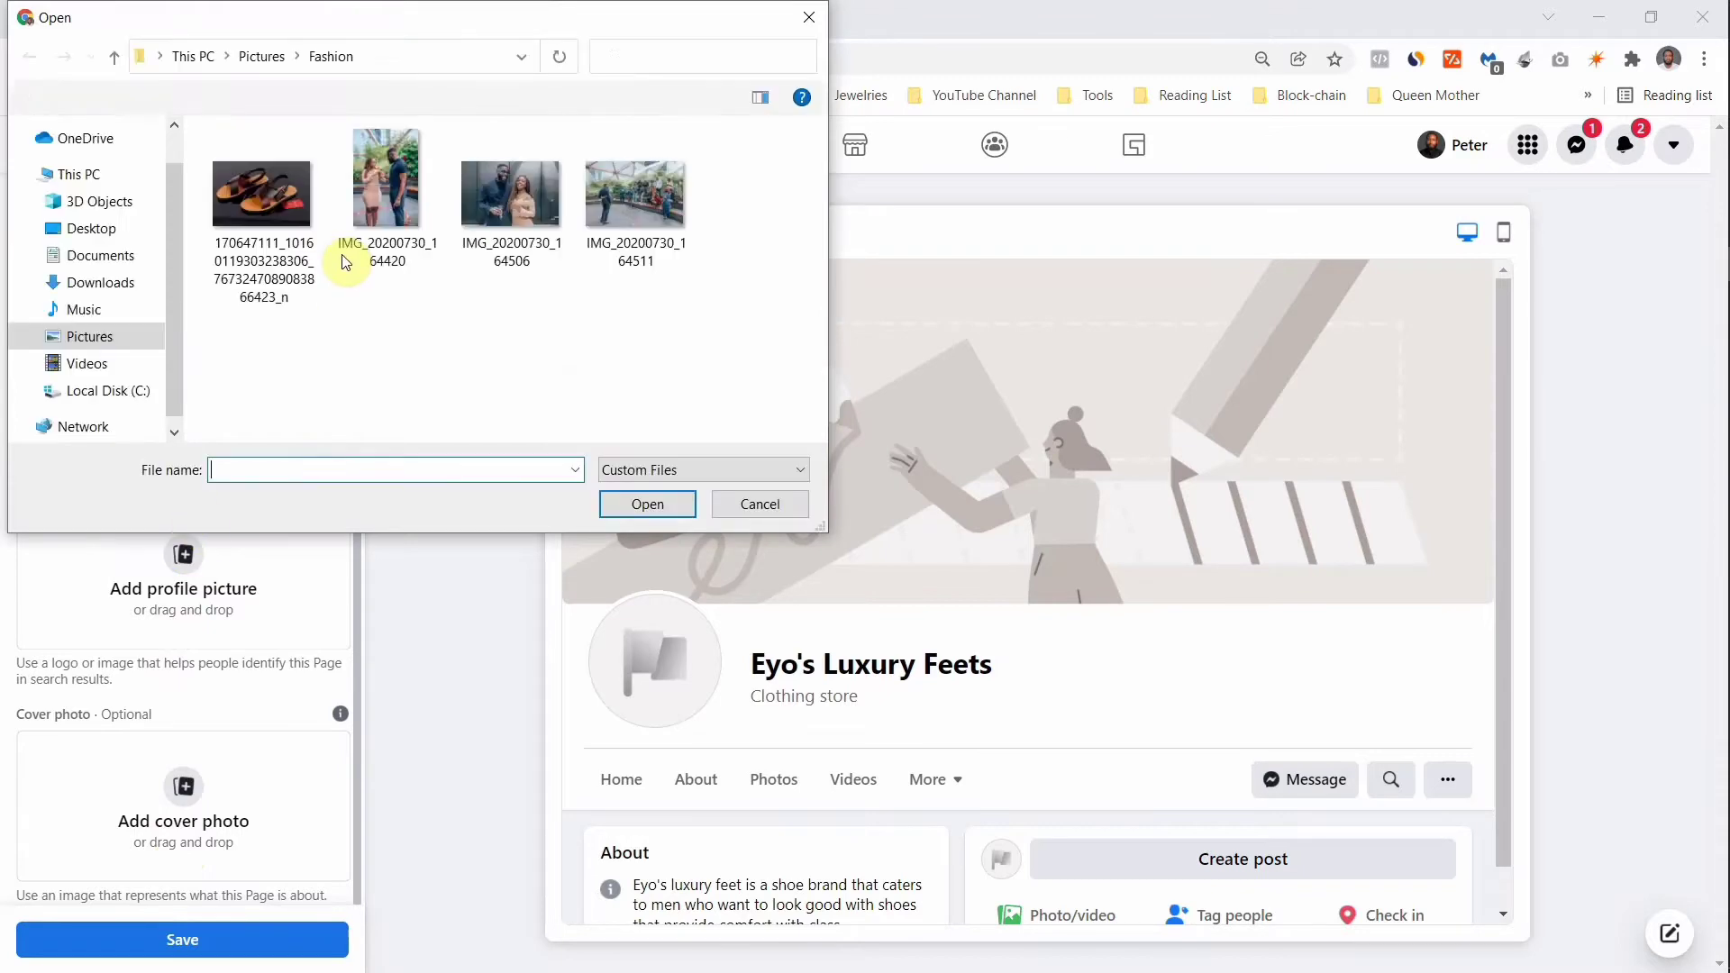
click(275, 250)
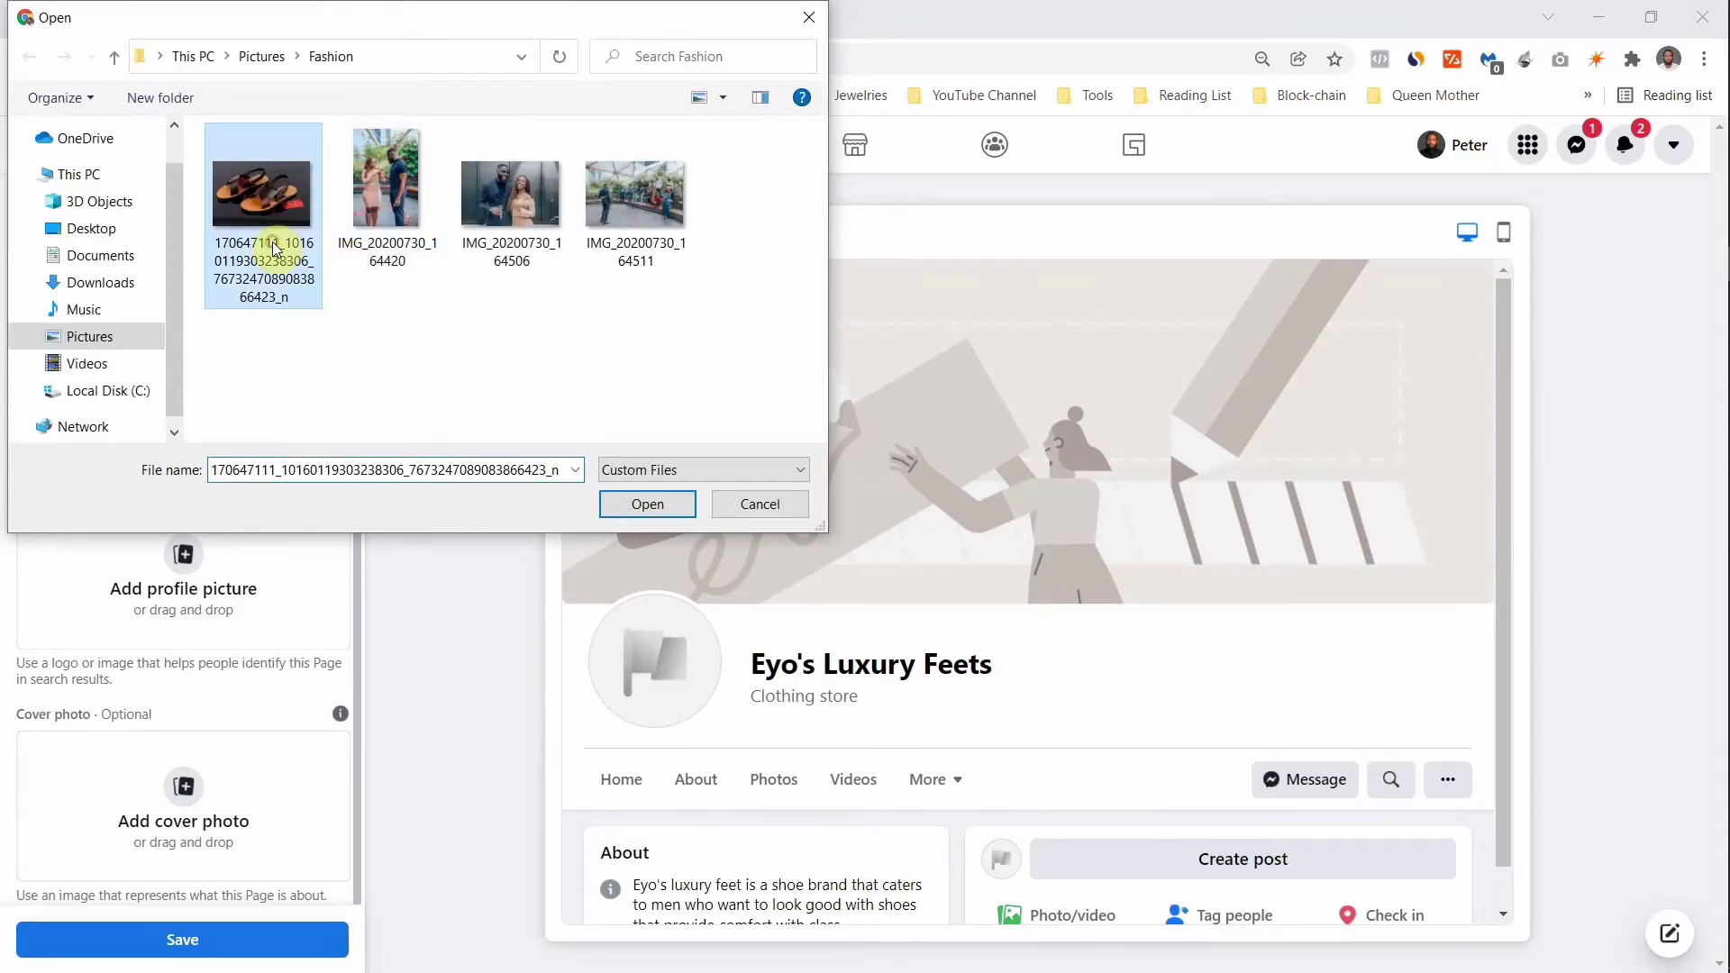
click(668, 512)
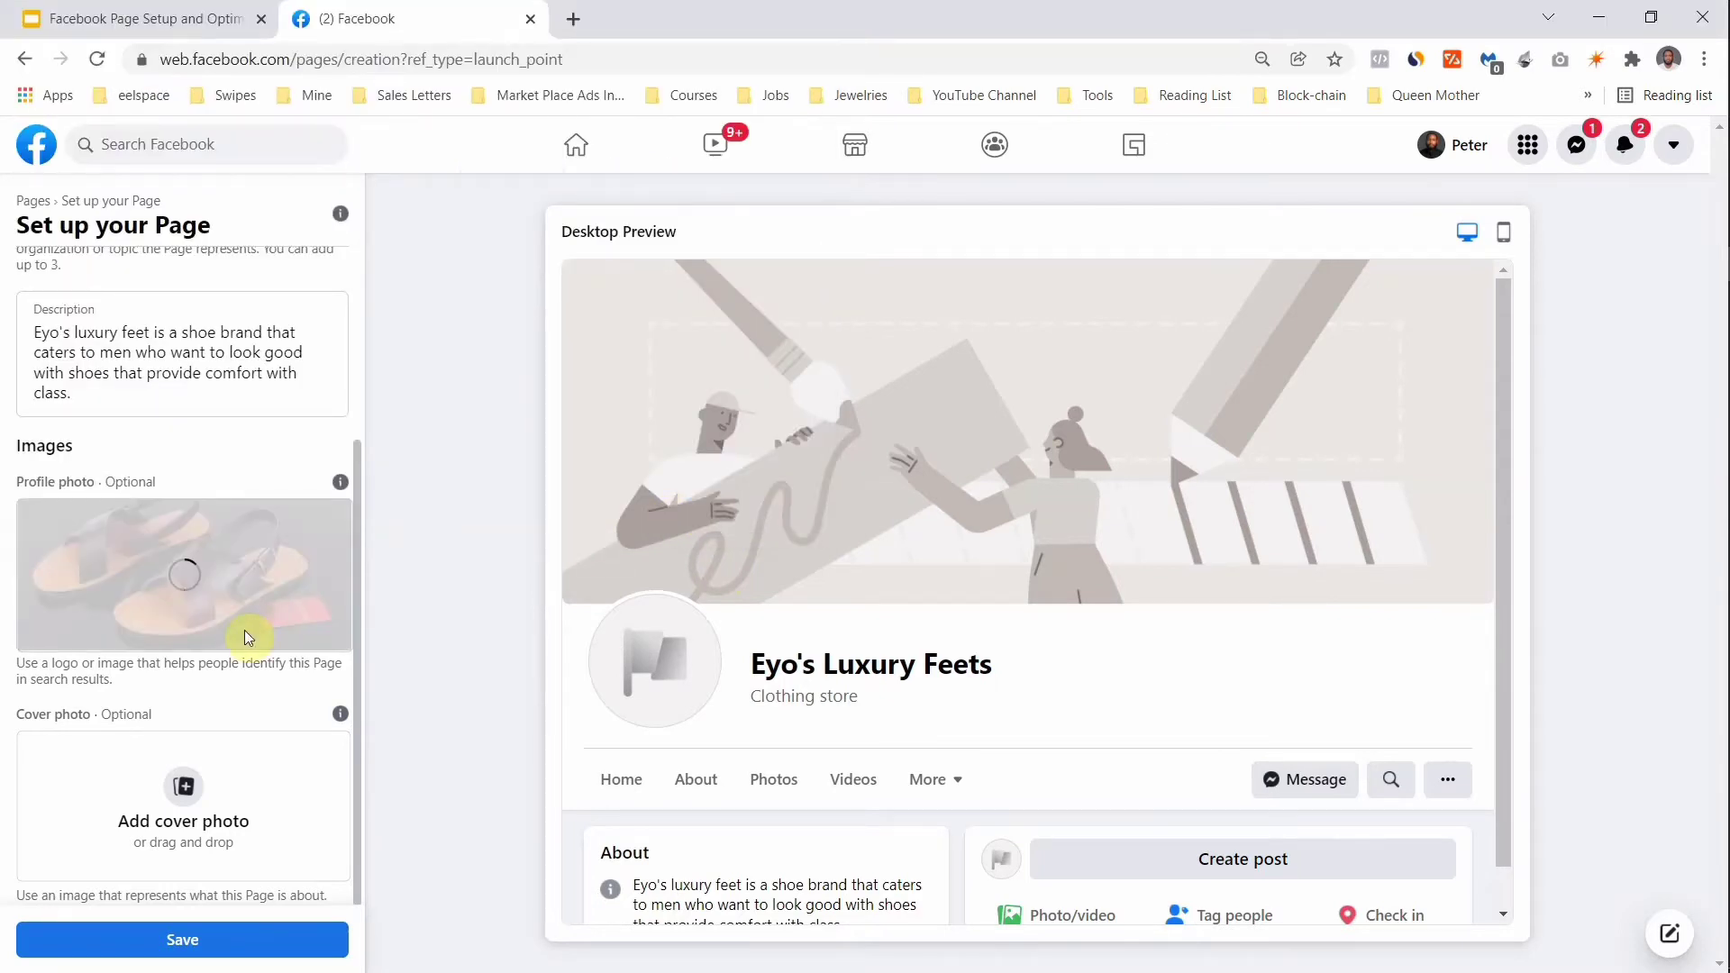
Step: Use the sandals photo as the cover photo too and save the setup
click(193, 820)
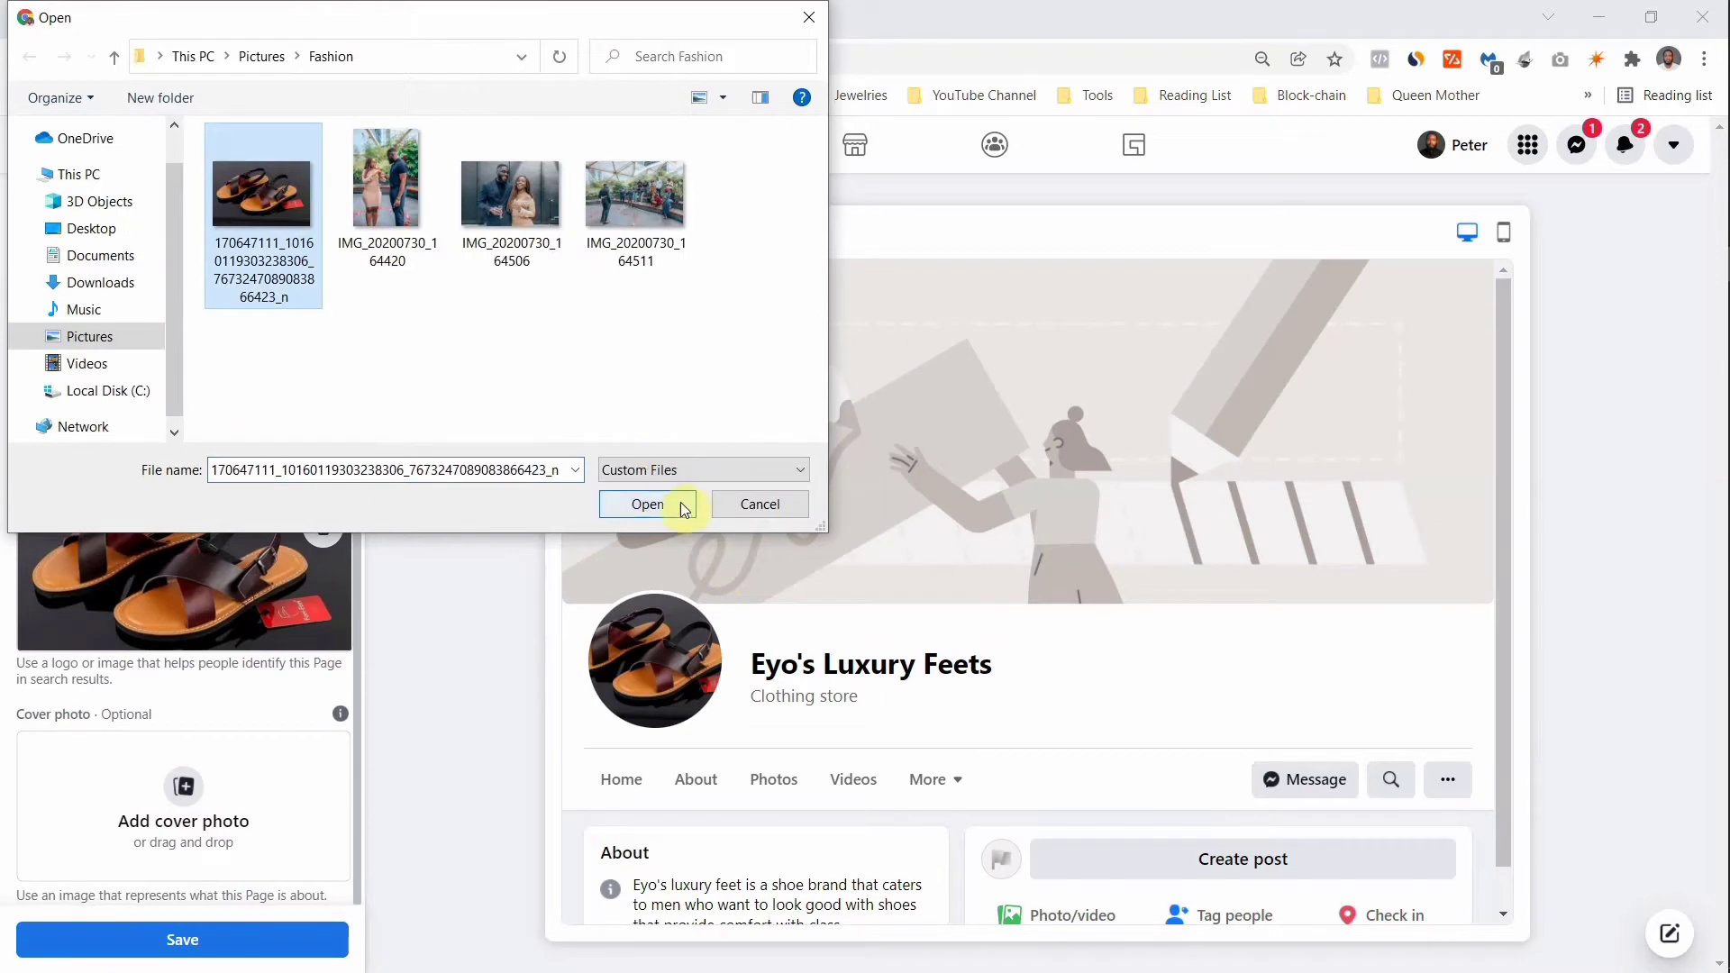
click(680, 502)
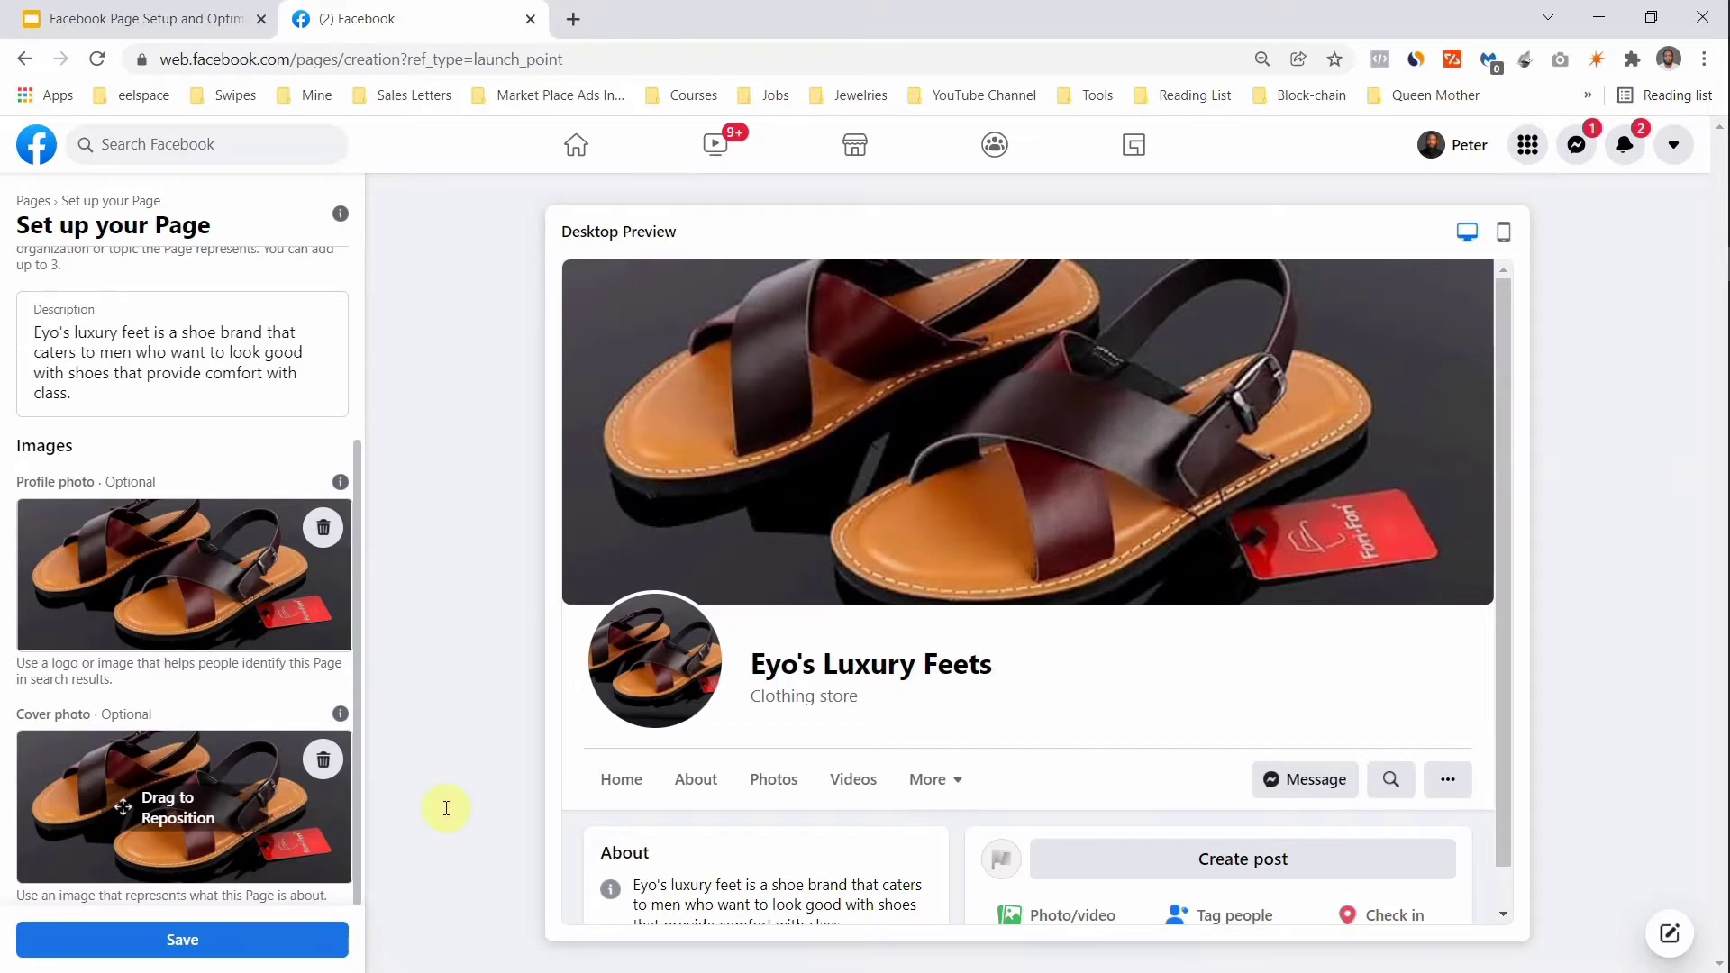
click(208, 957)
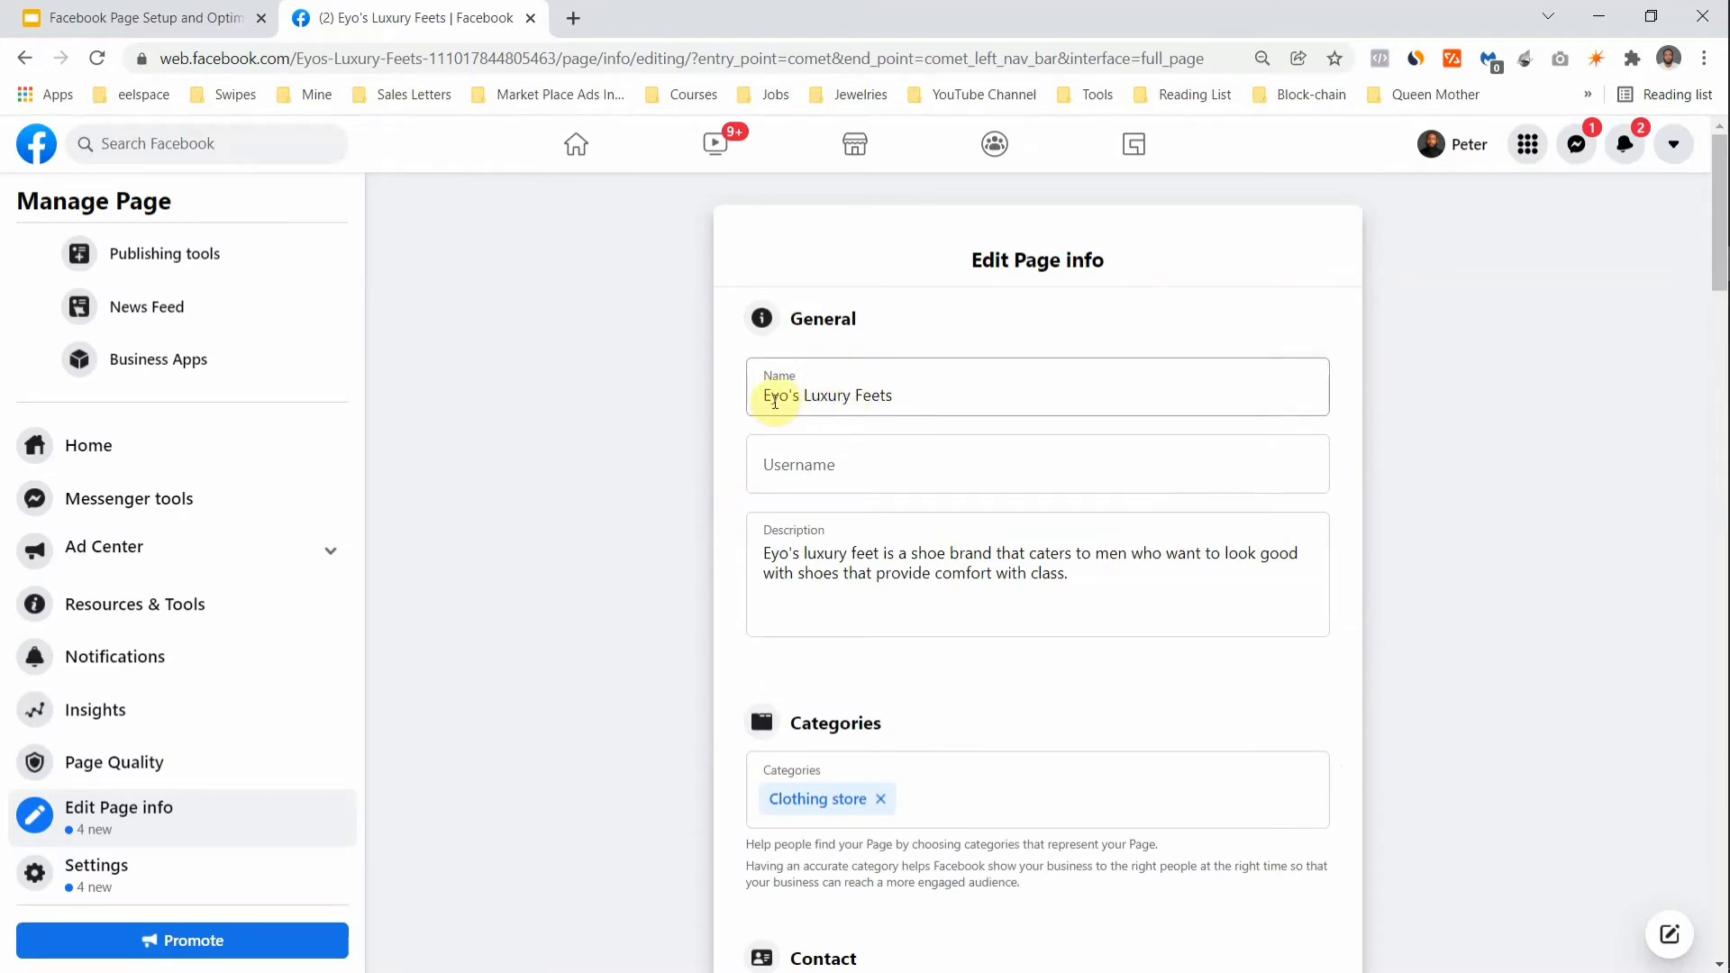
click(836, 463)
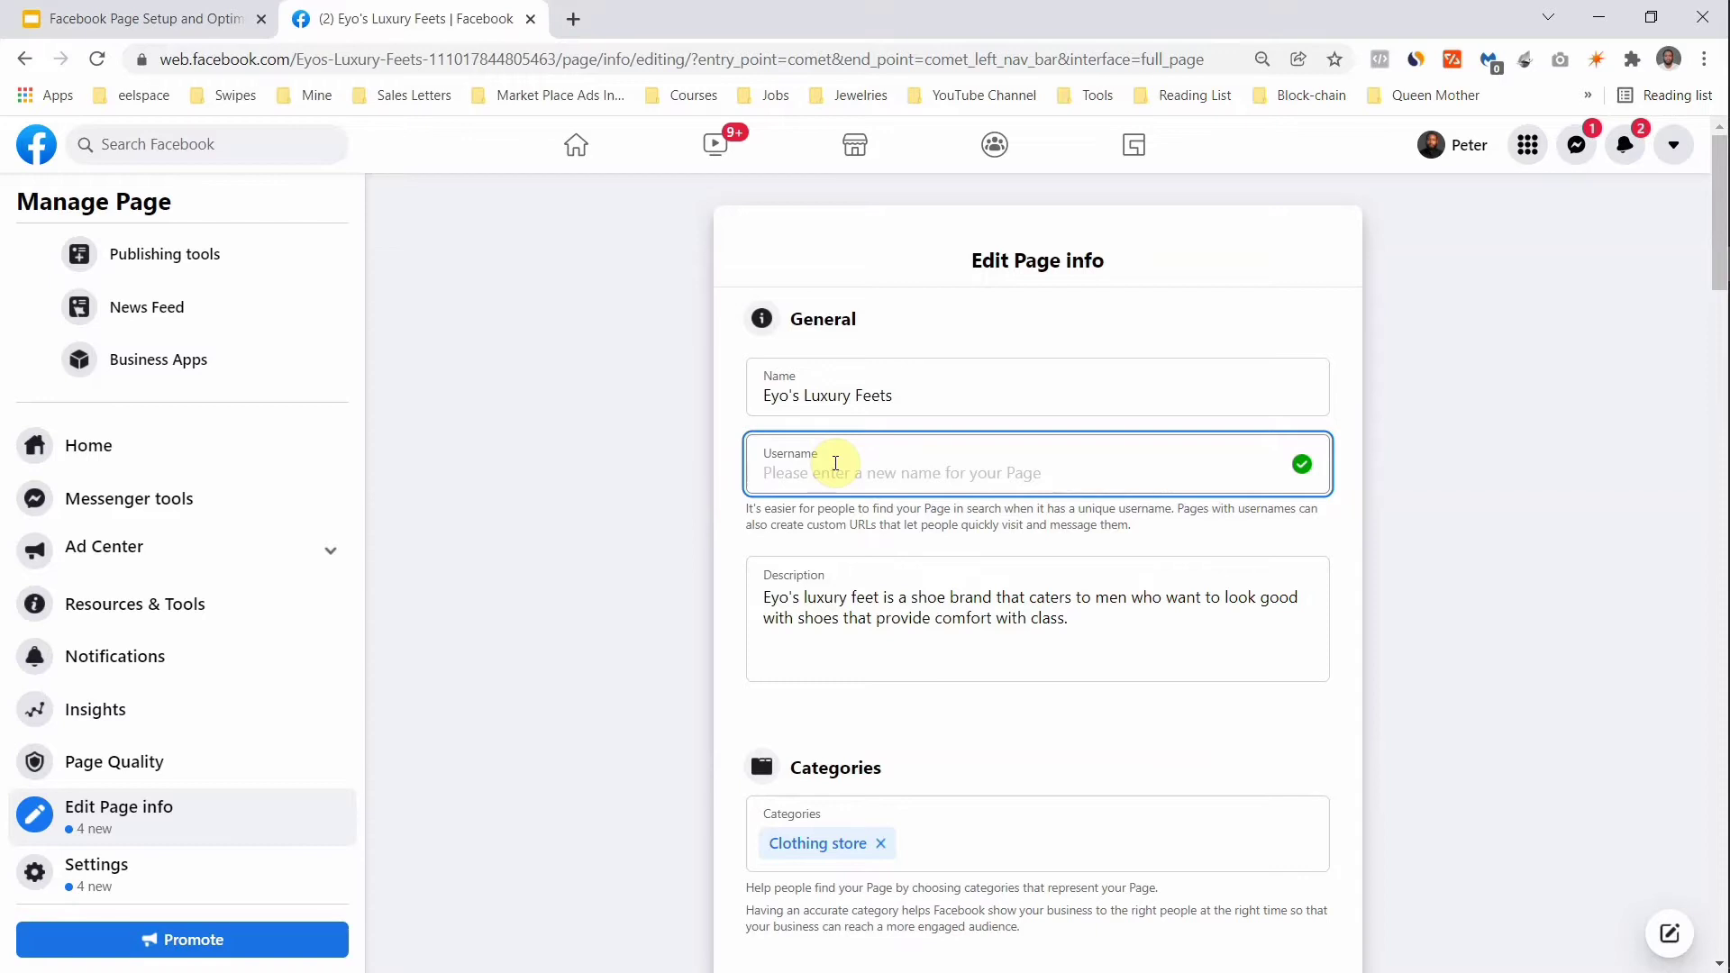
click(728, 598)
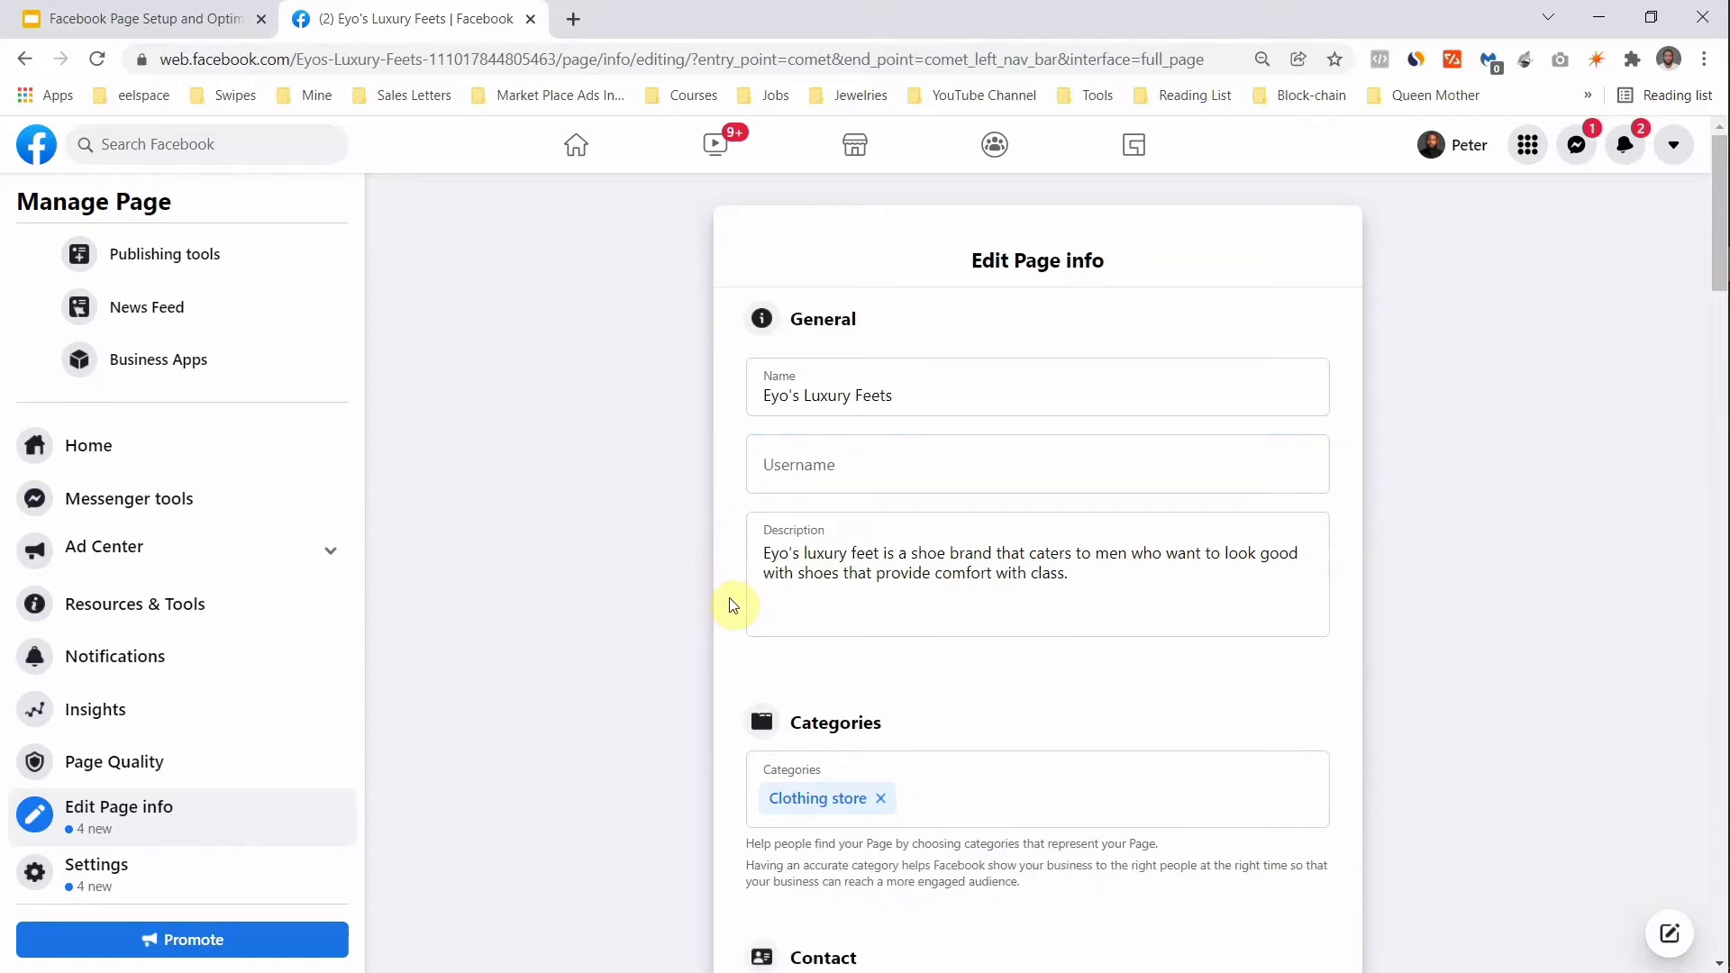
scroll(728, 598, down, 5)
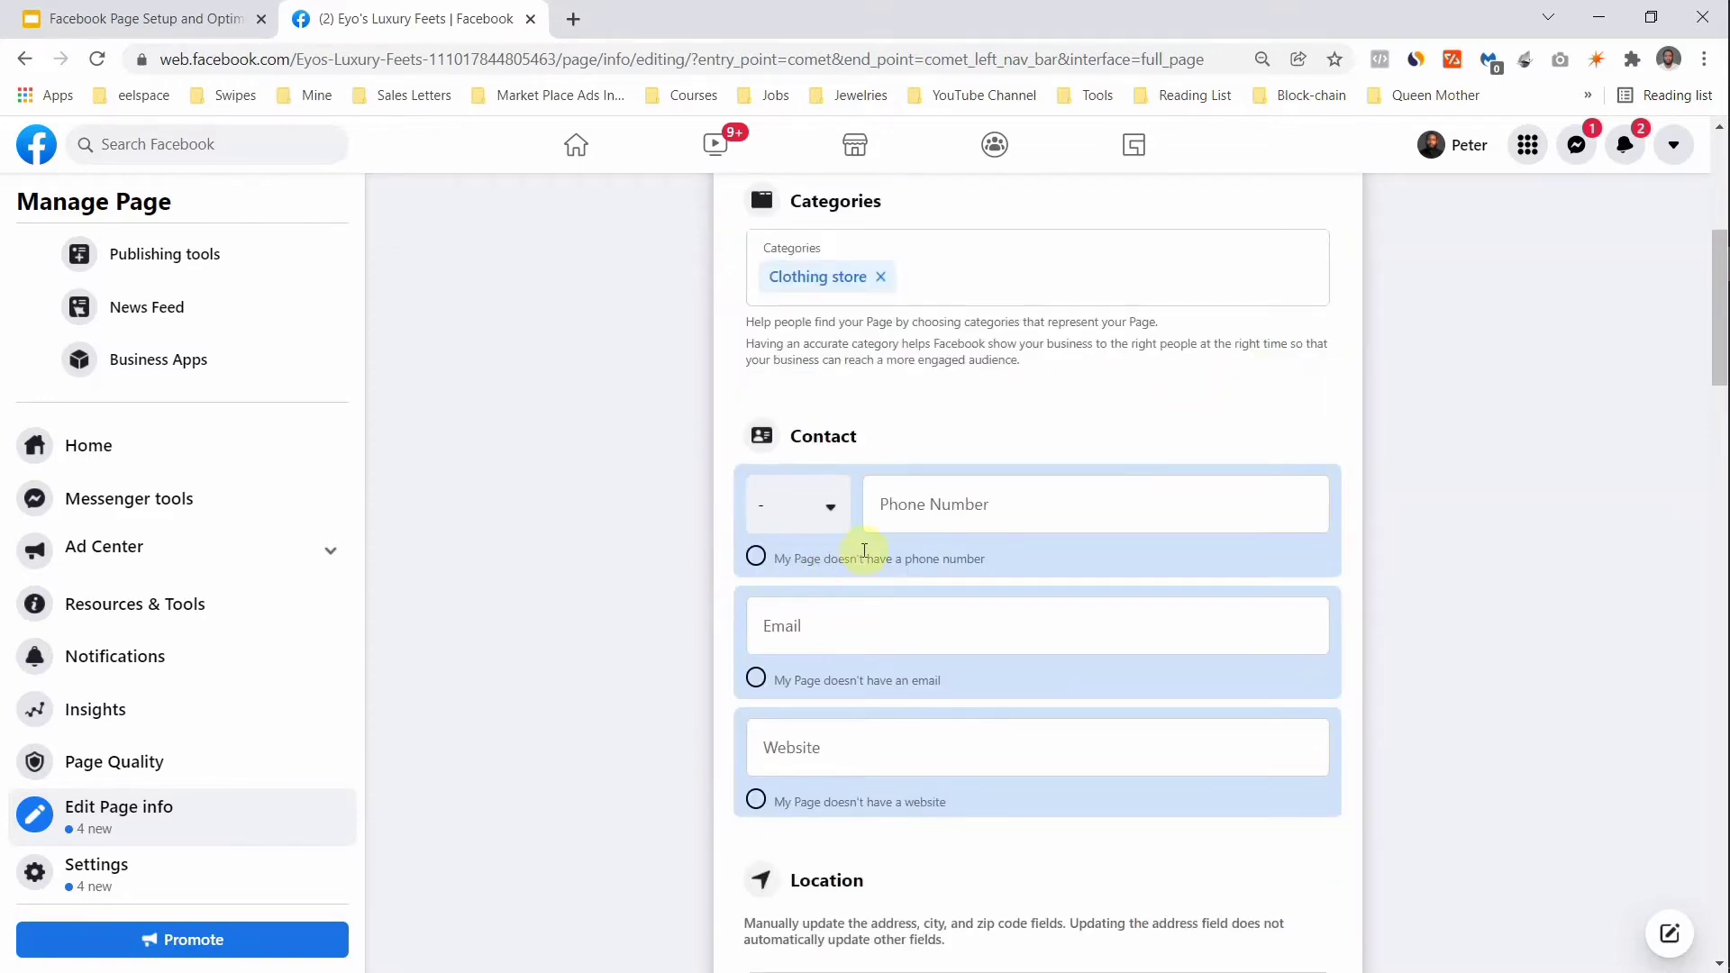
Step: Enter the business phone number and tick 'My Page doesn't have an email' and '…a website'
click(919, 509)
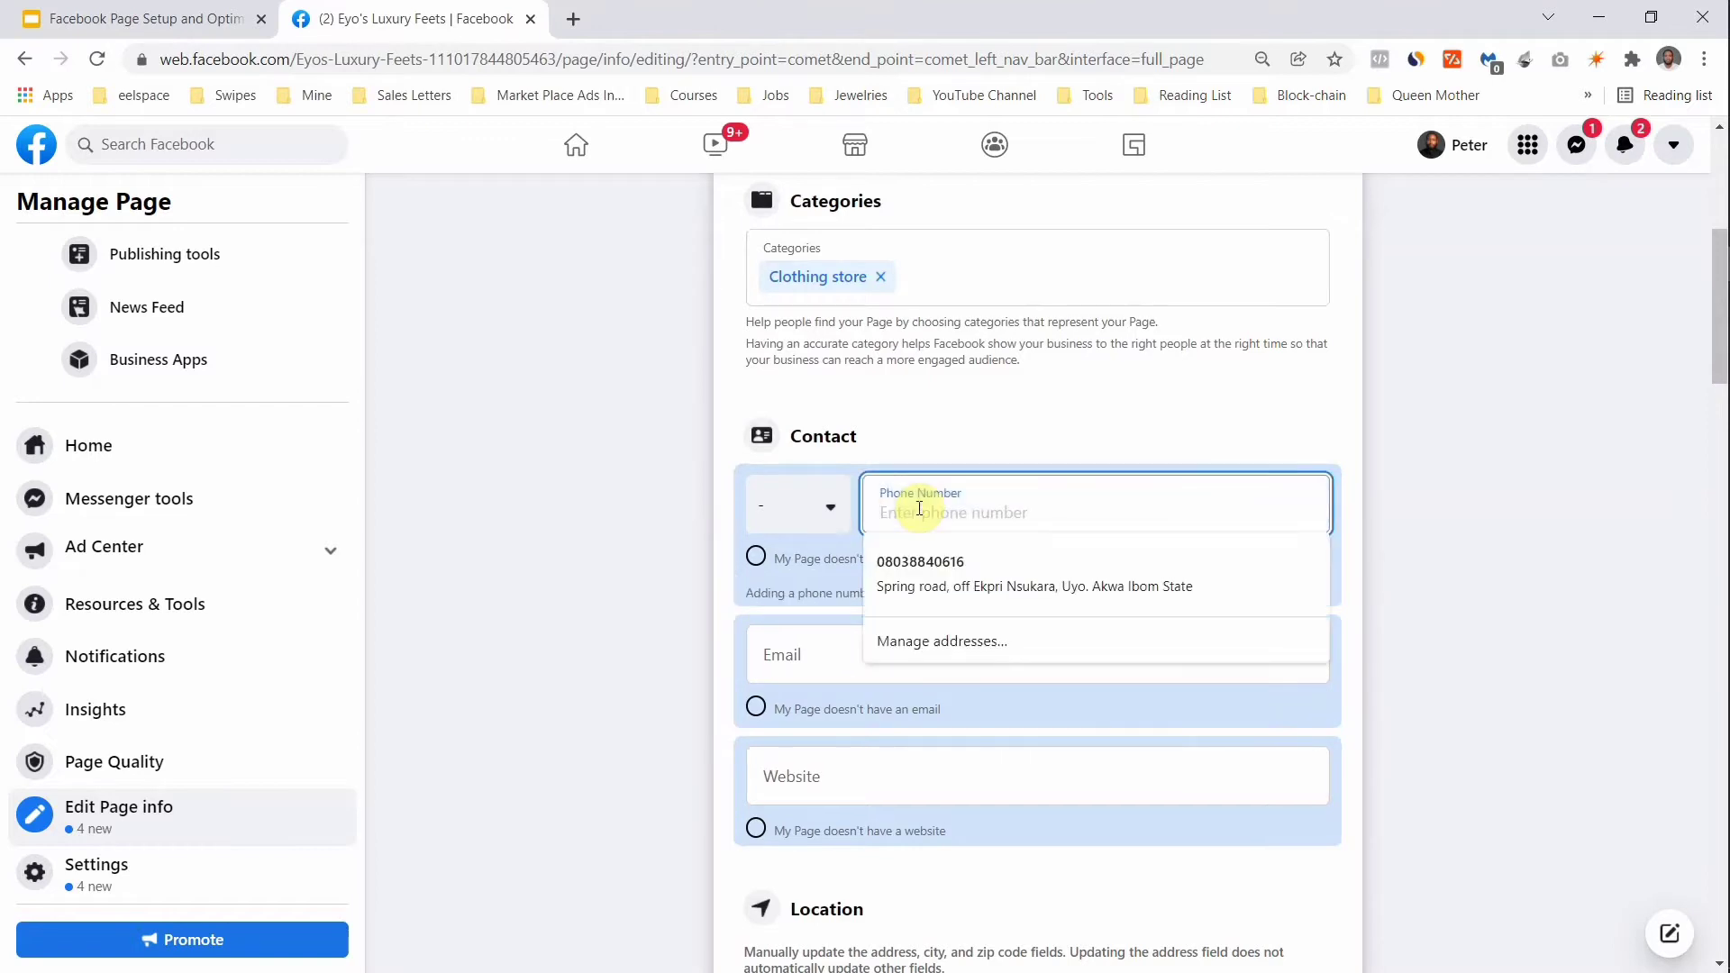
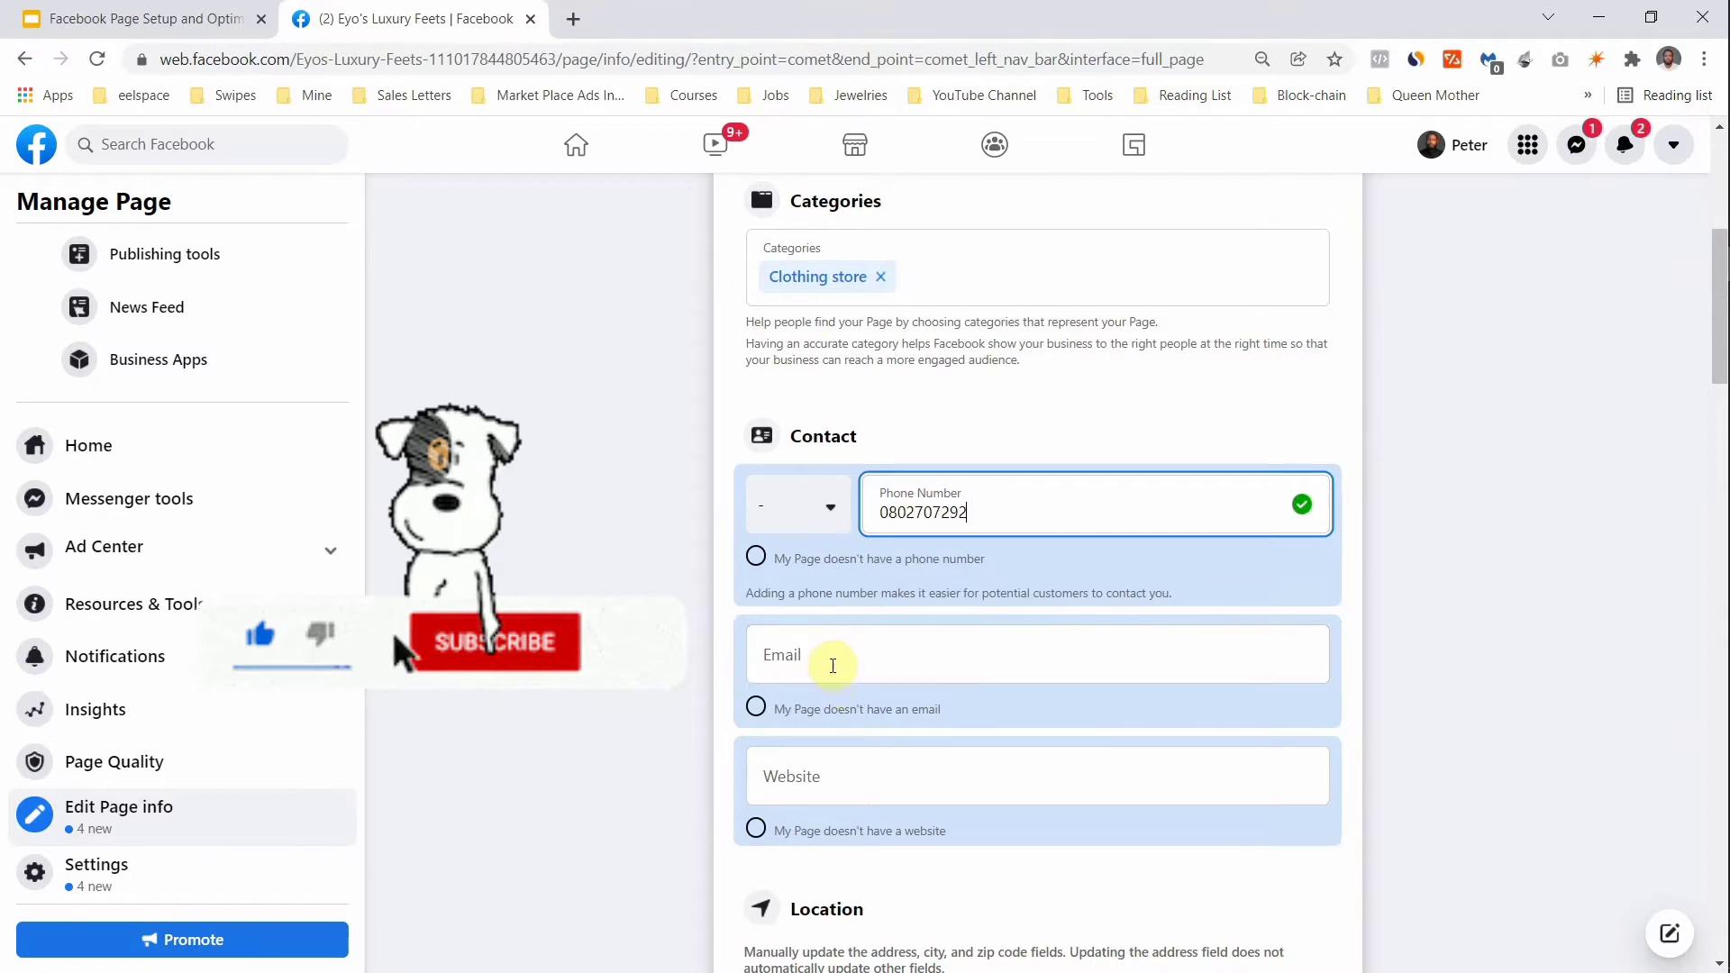
click(832, 666)
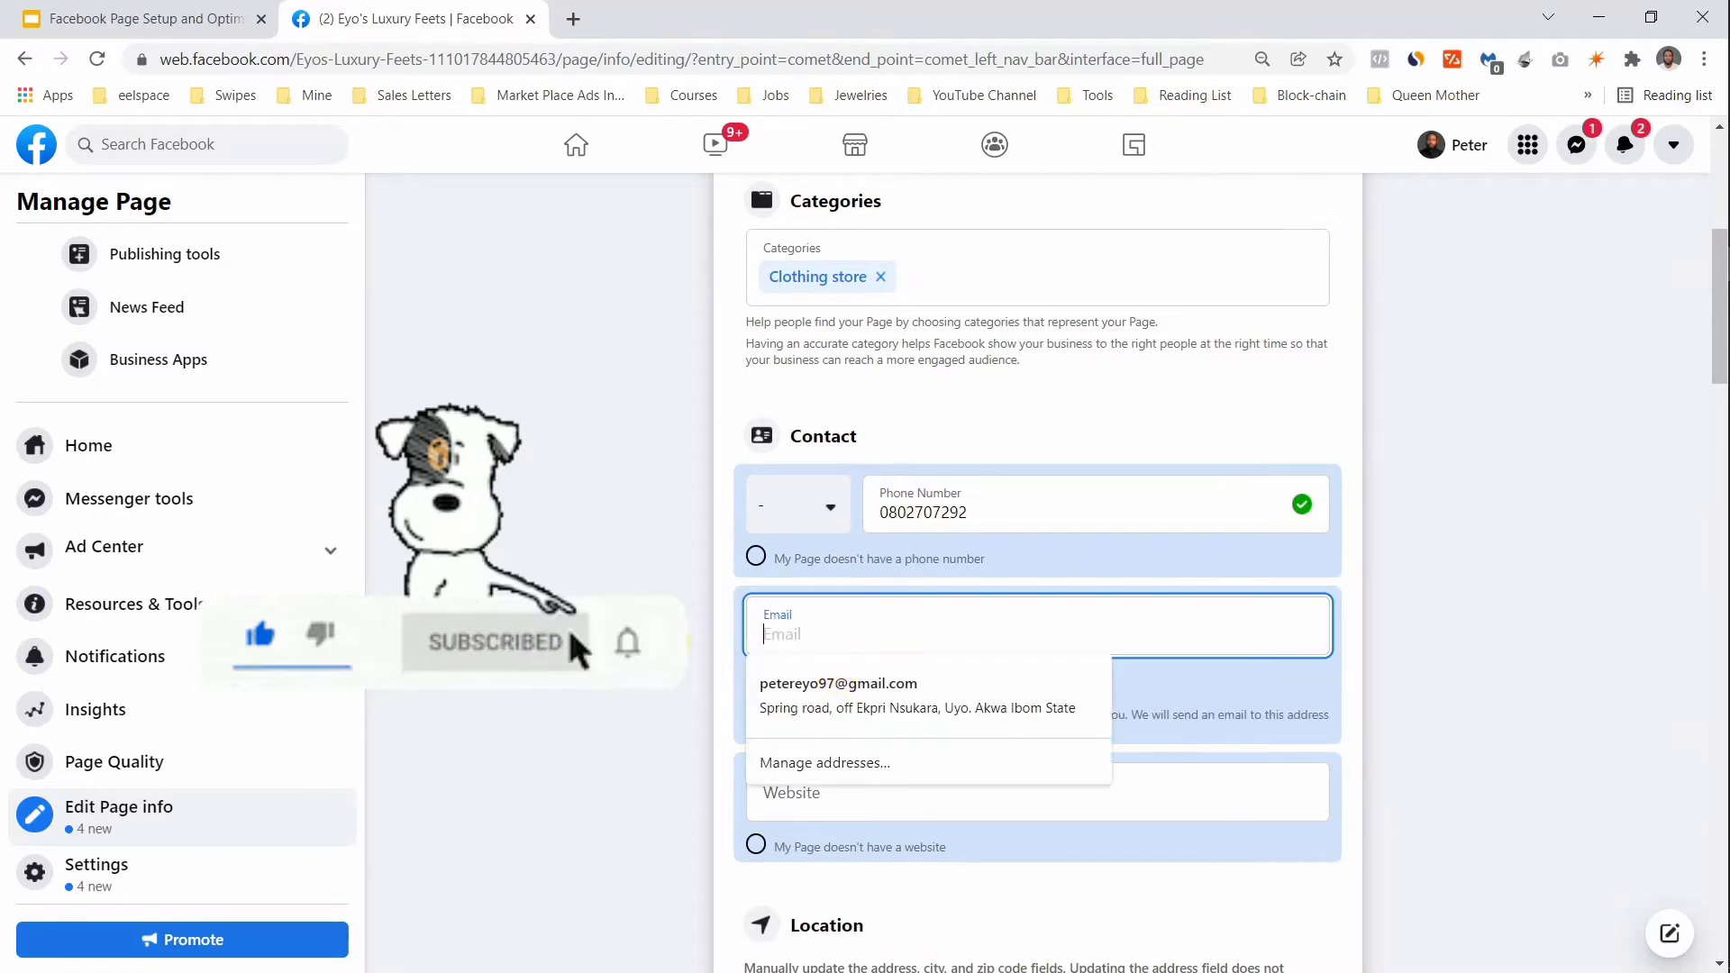
click(669, 642)
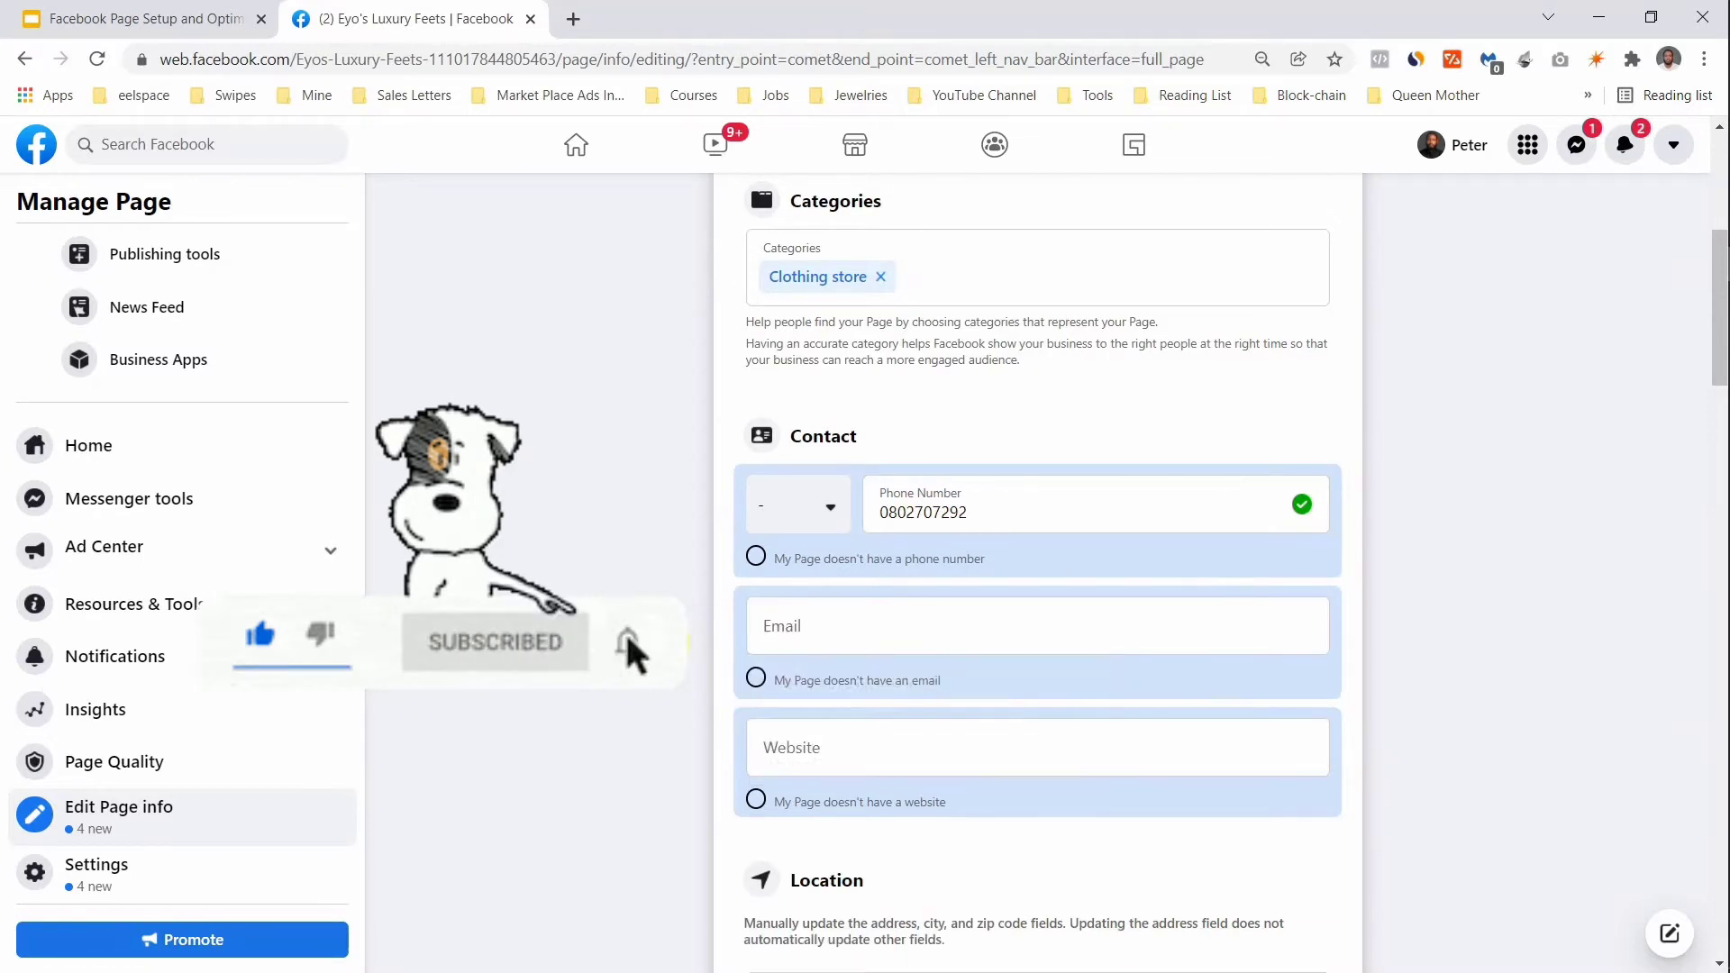
click(759, 687)
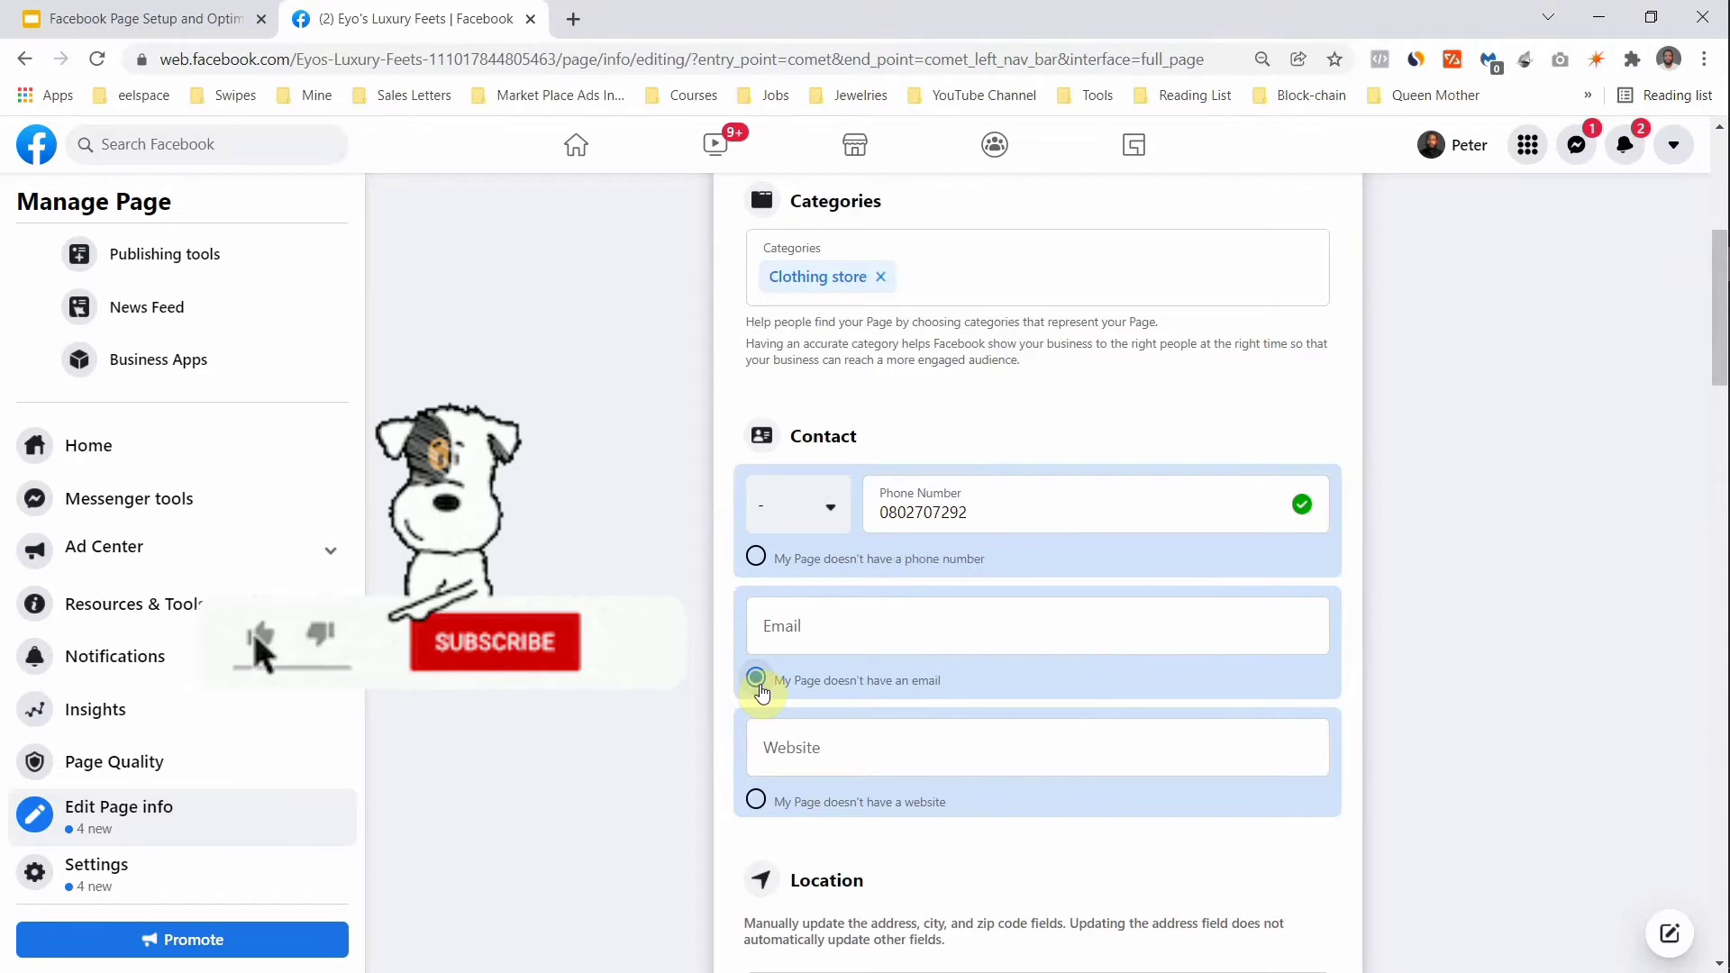
scroll(762, 694, down, 3)
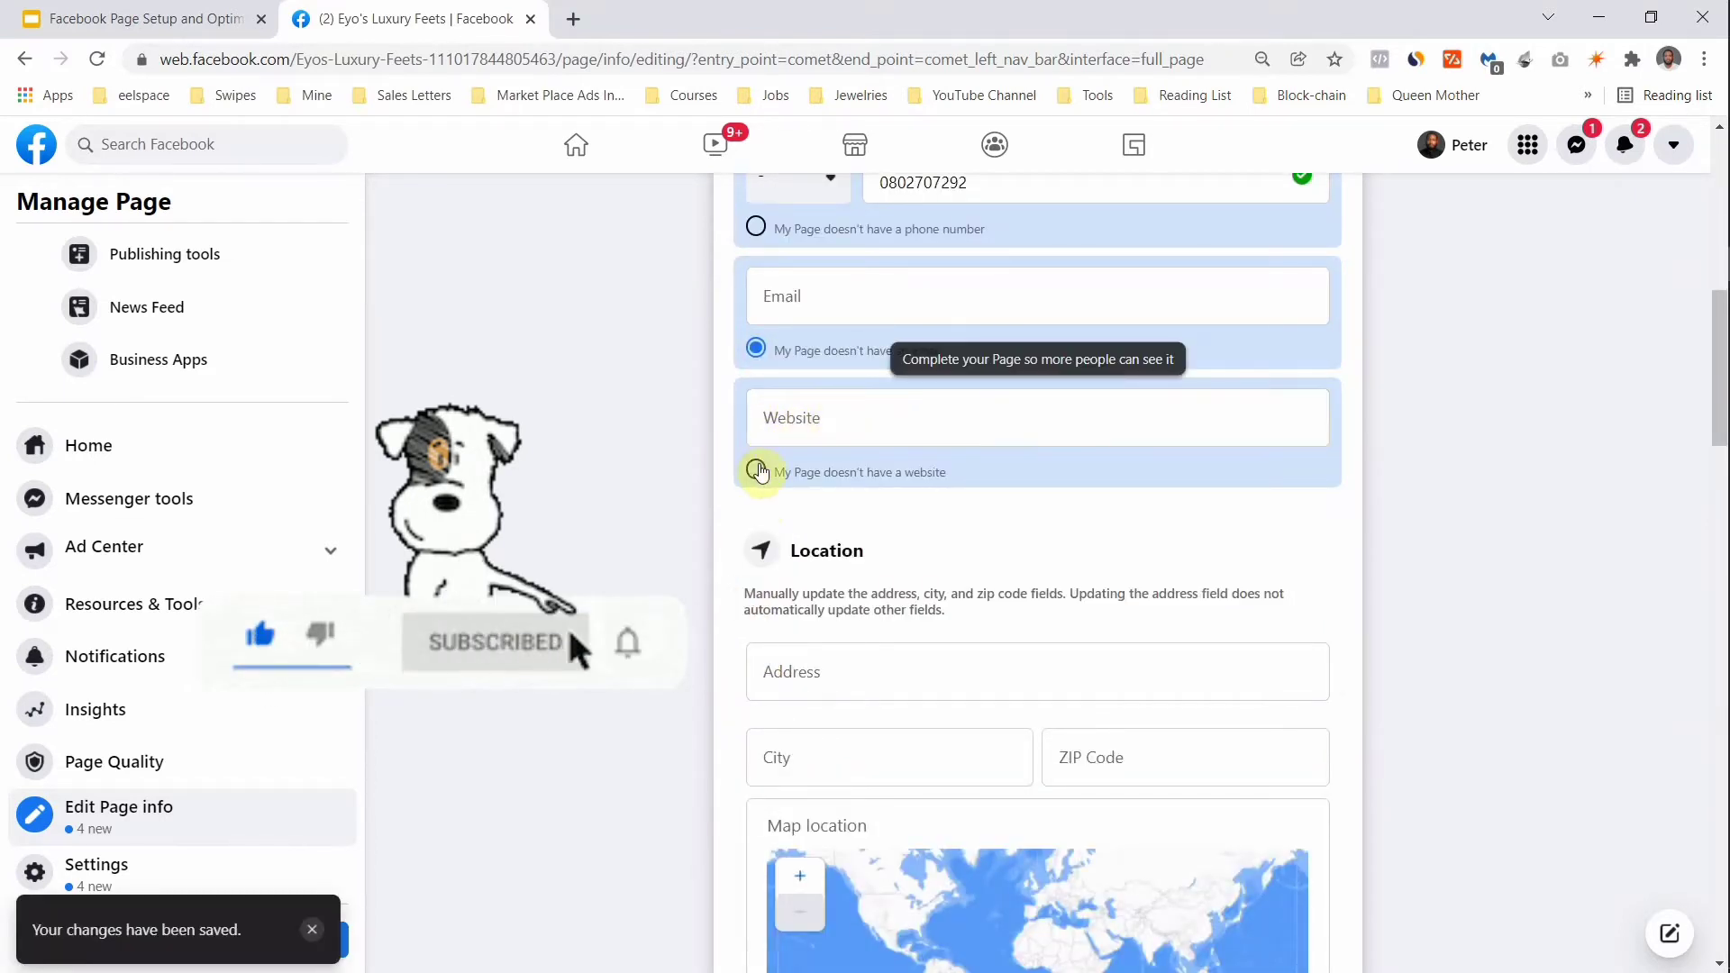
click(757, 471)
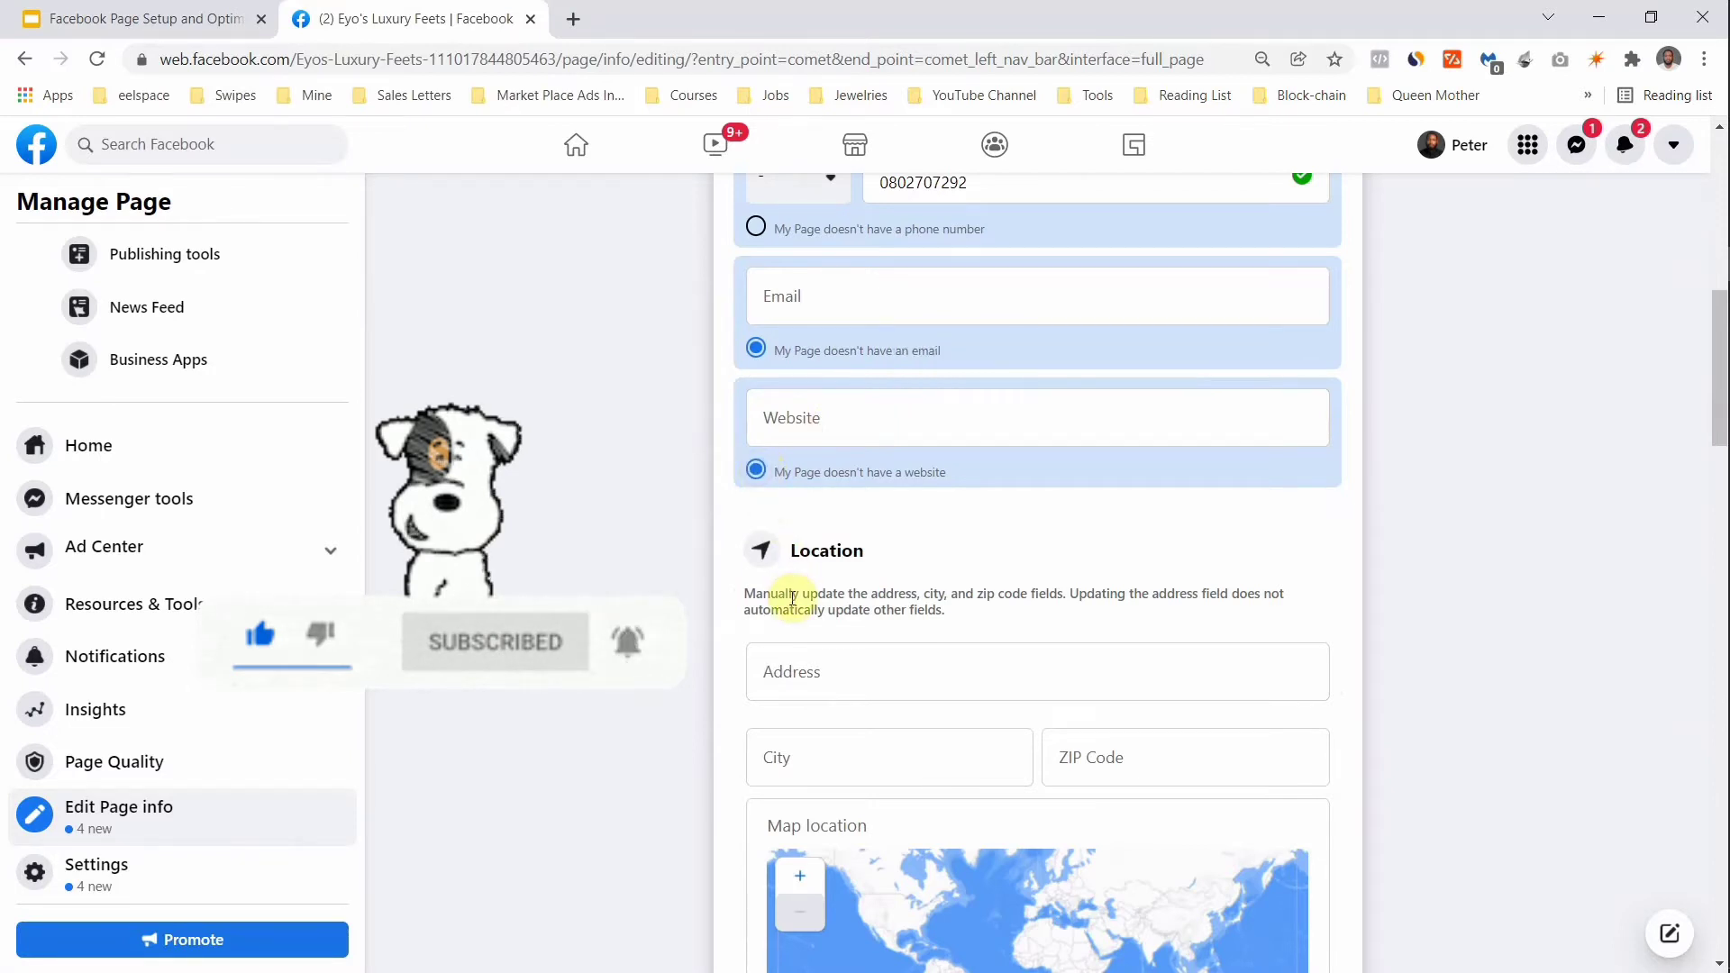
scroll(793, 598, down, 3)
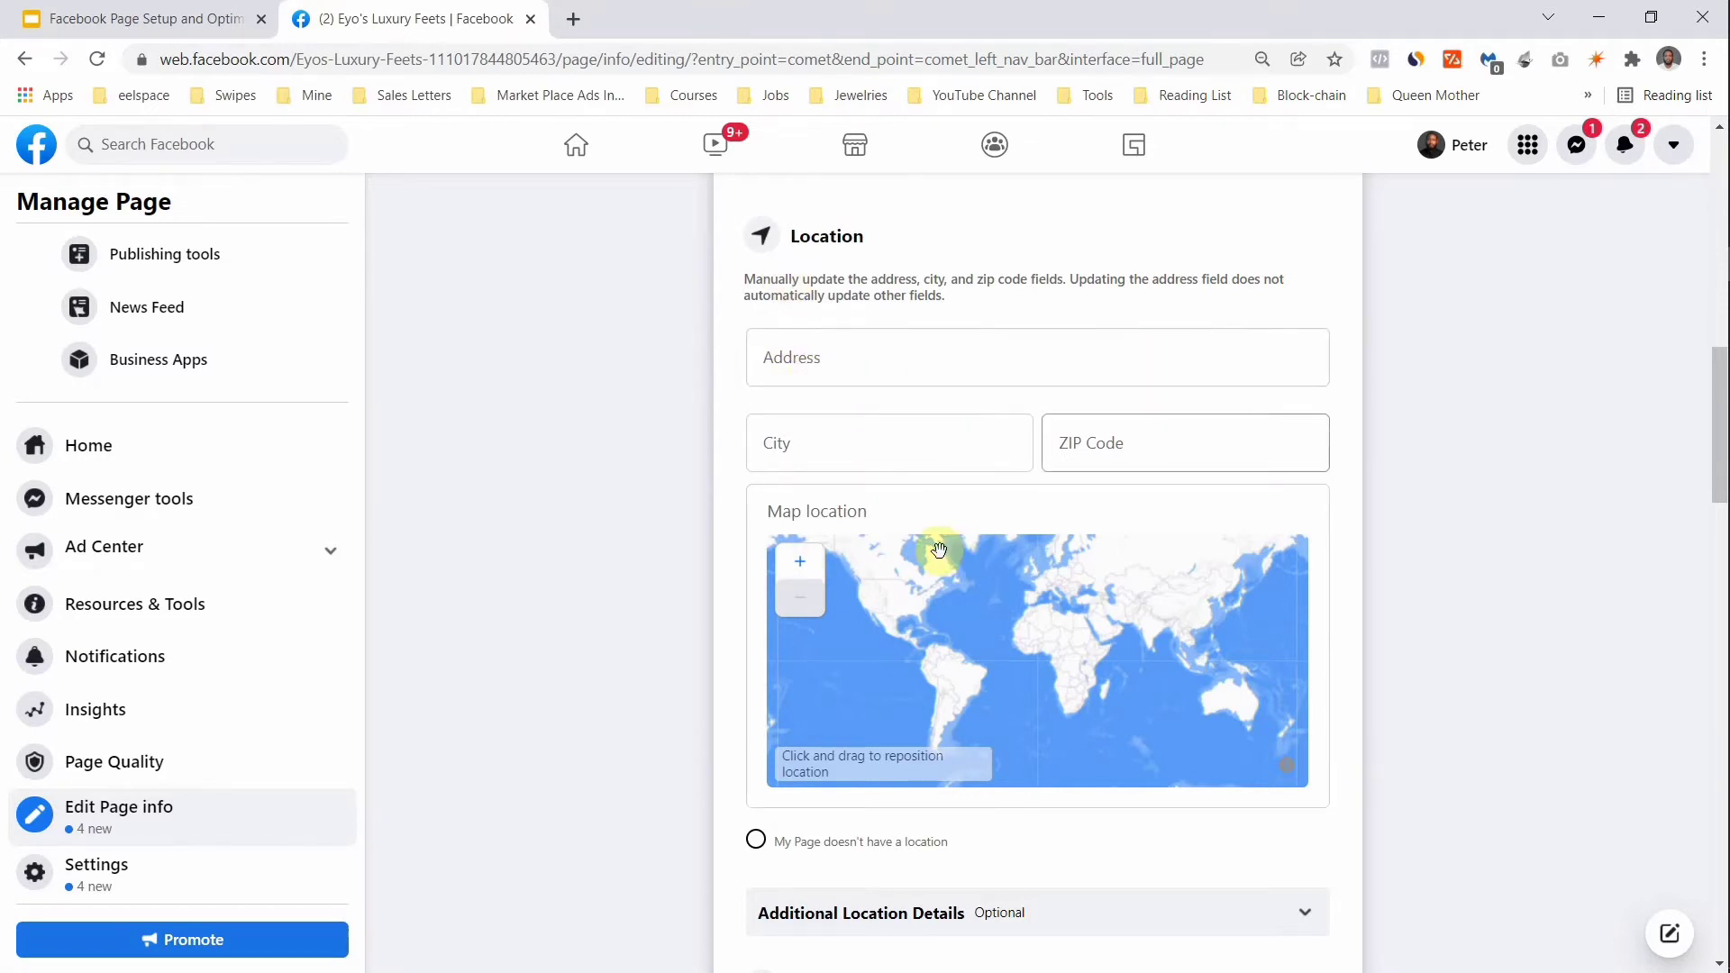
Step: Select 'My Page doesn't have a location' in the Location section
scroll(712, 879, down, 5)
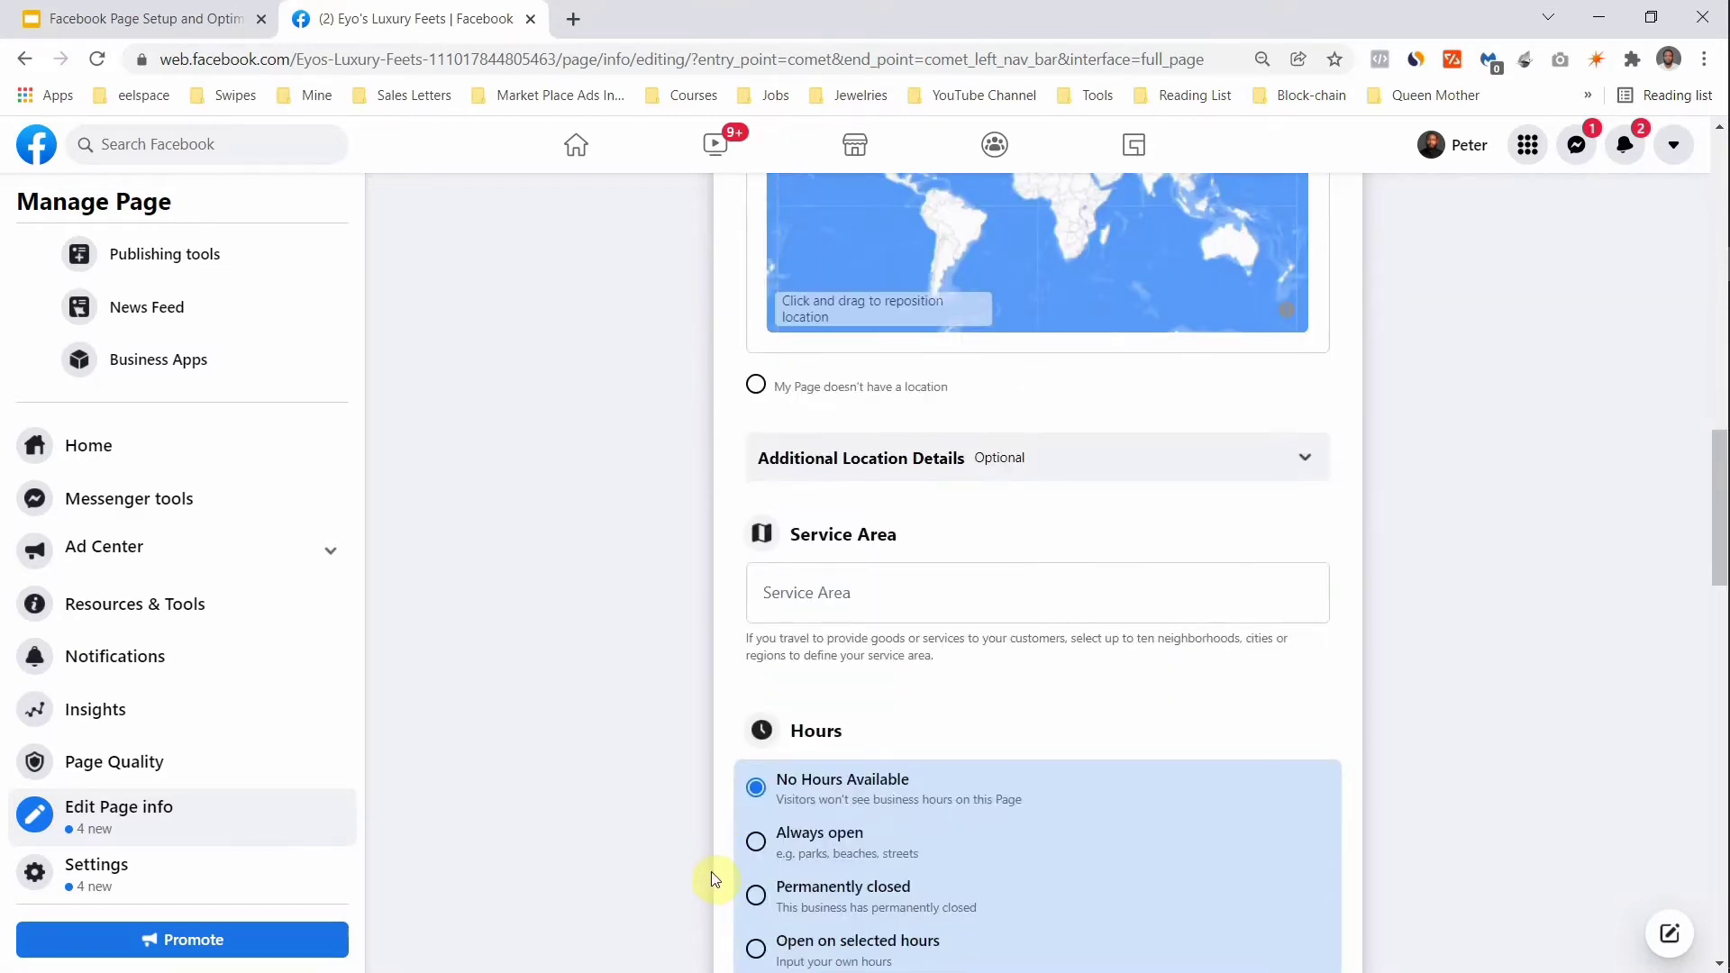
click(755, 385)
click(811, 593)
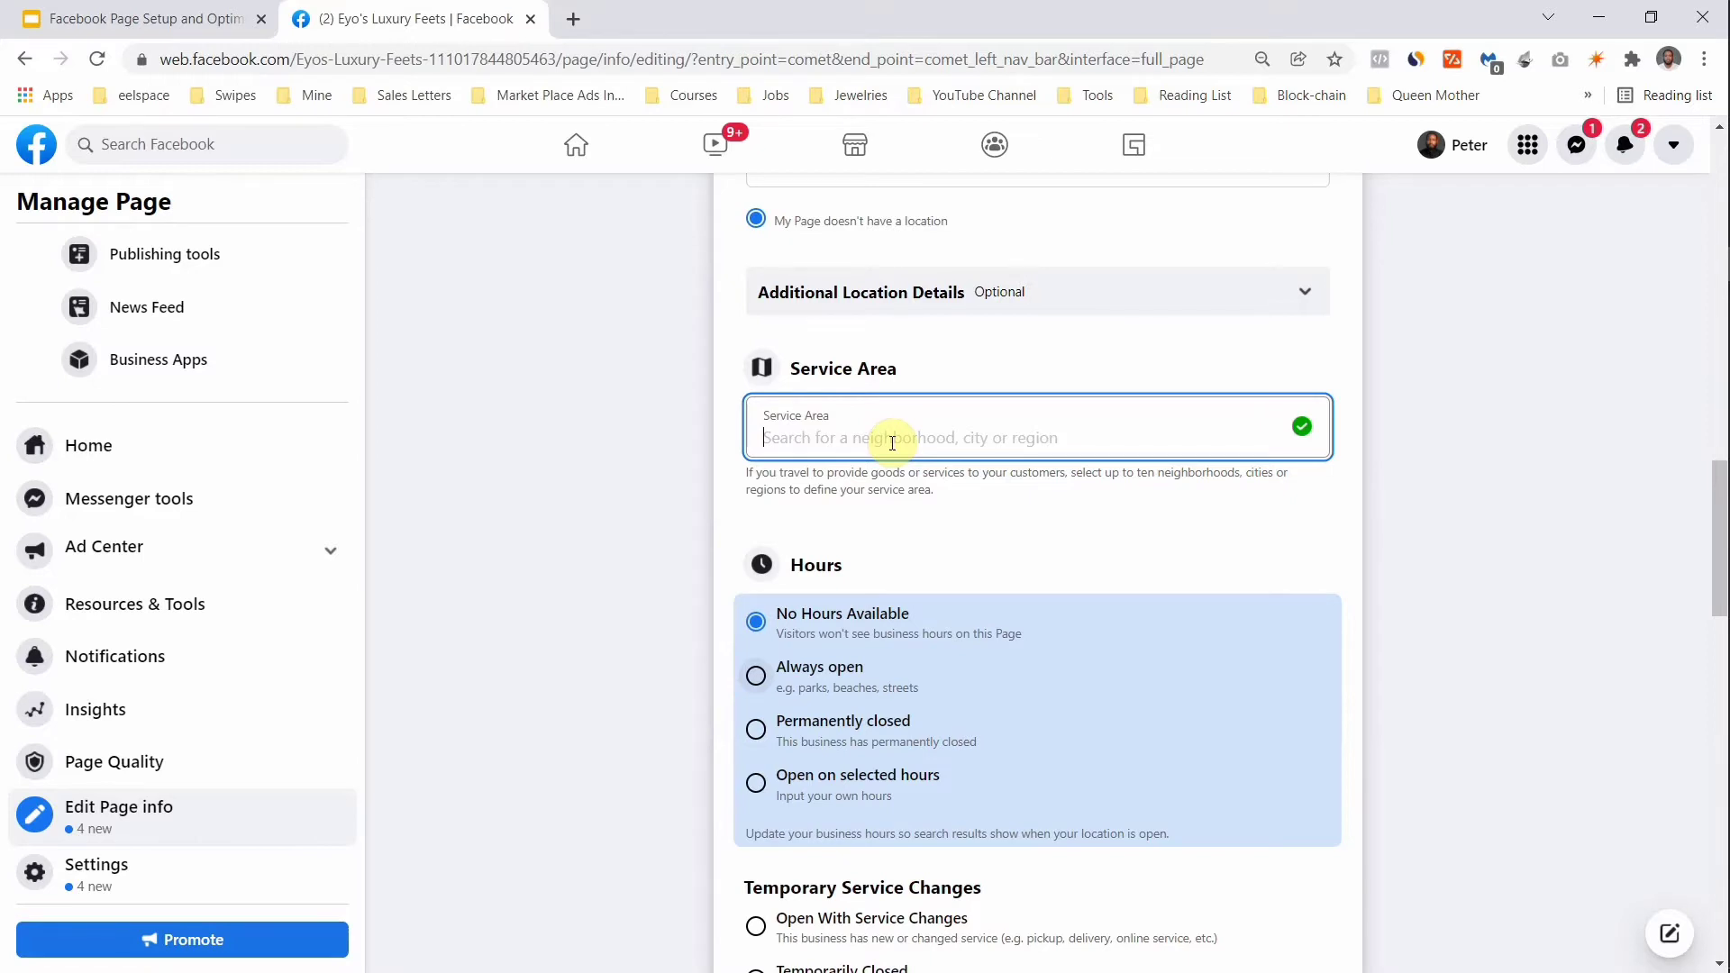
scroll(869, 642, down, 4)
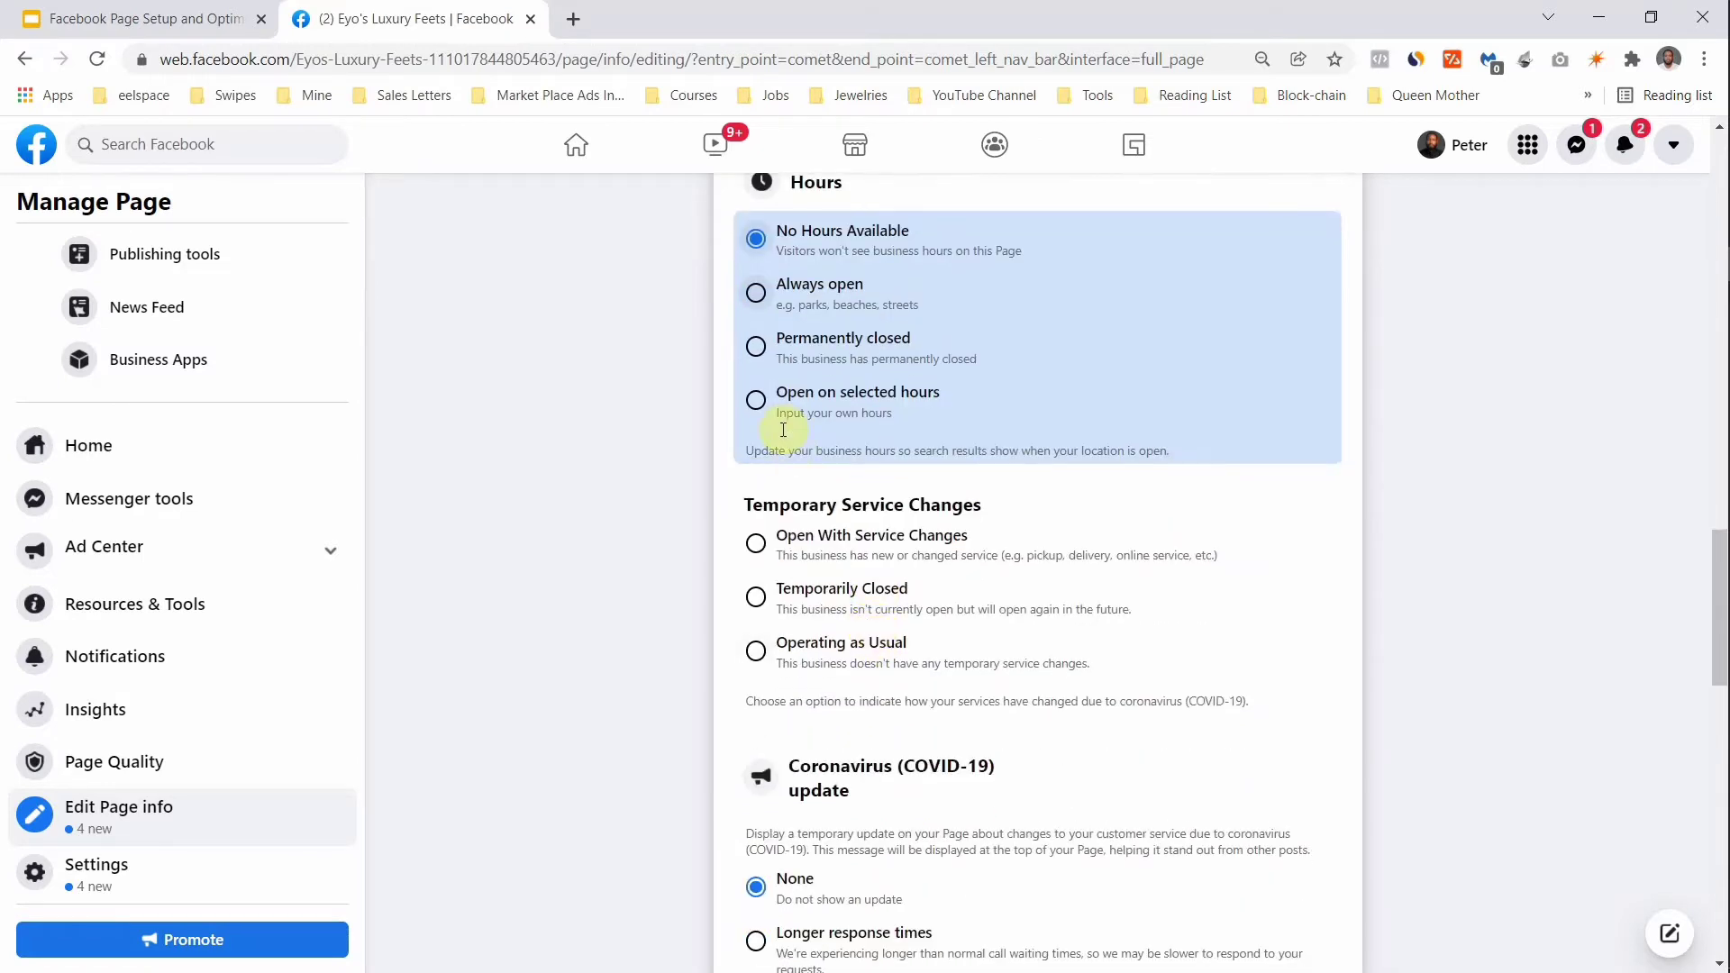
click(756, 297)
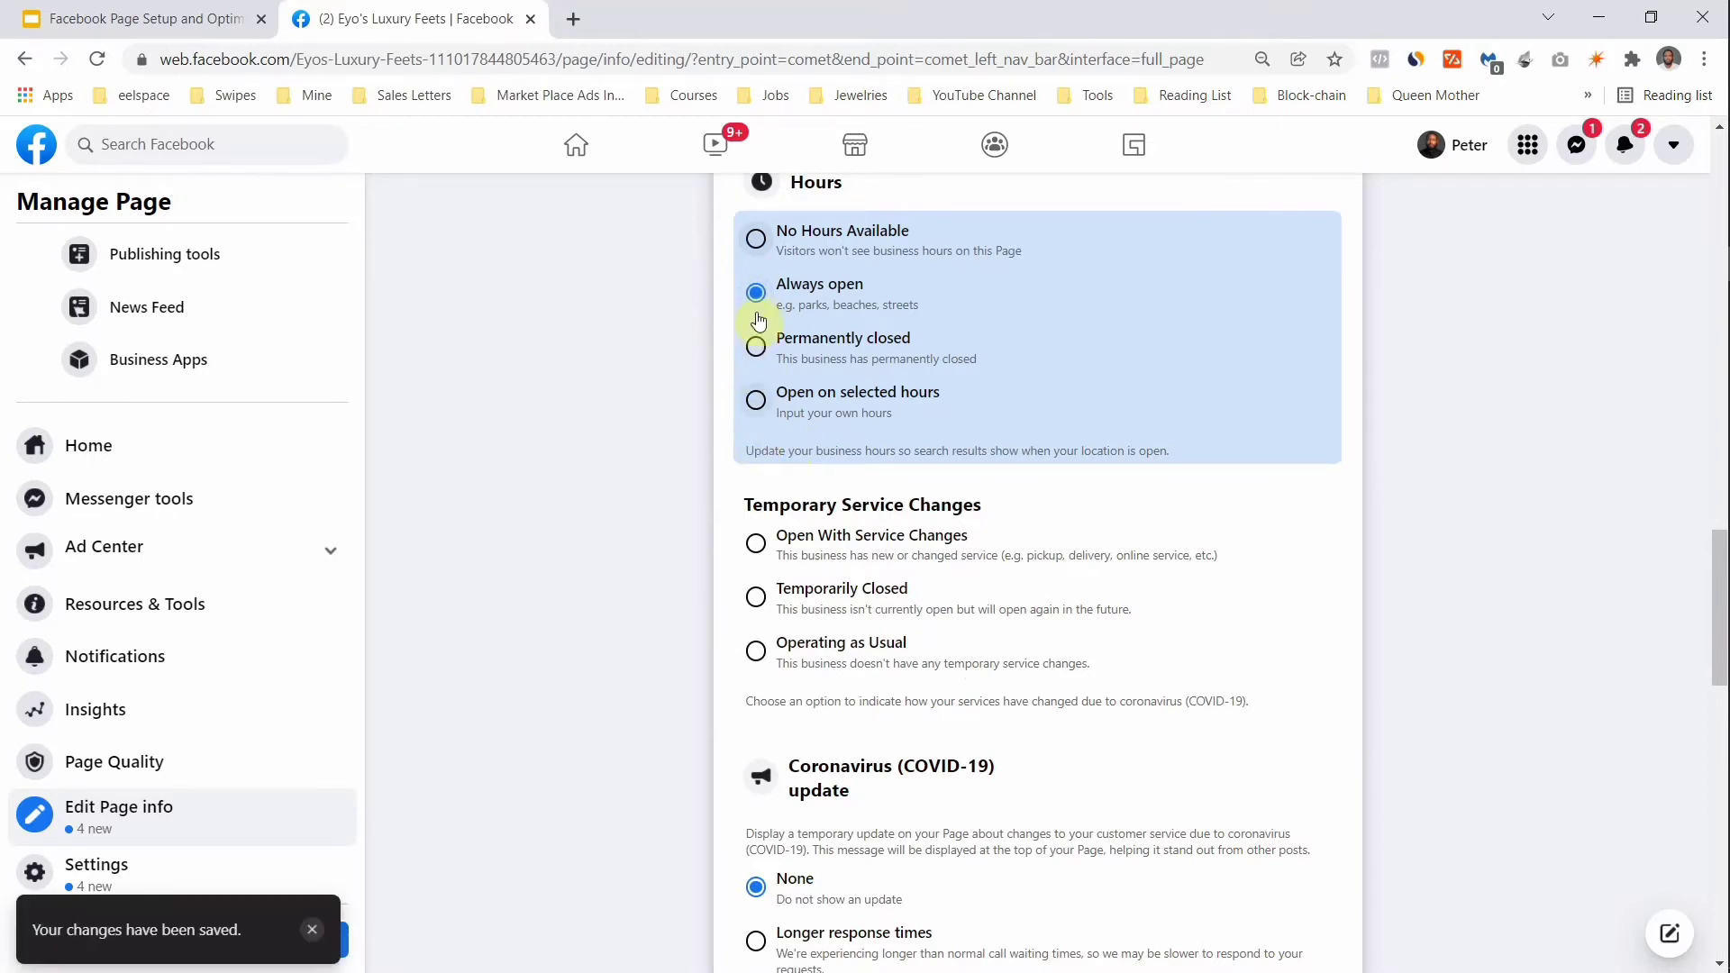
scroll(821, 309, up, 4)
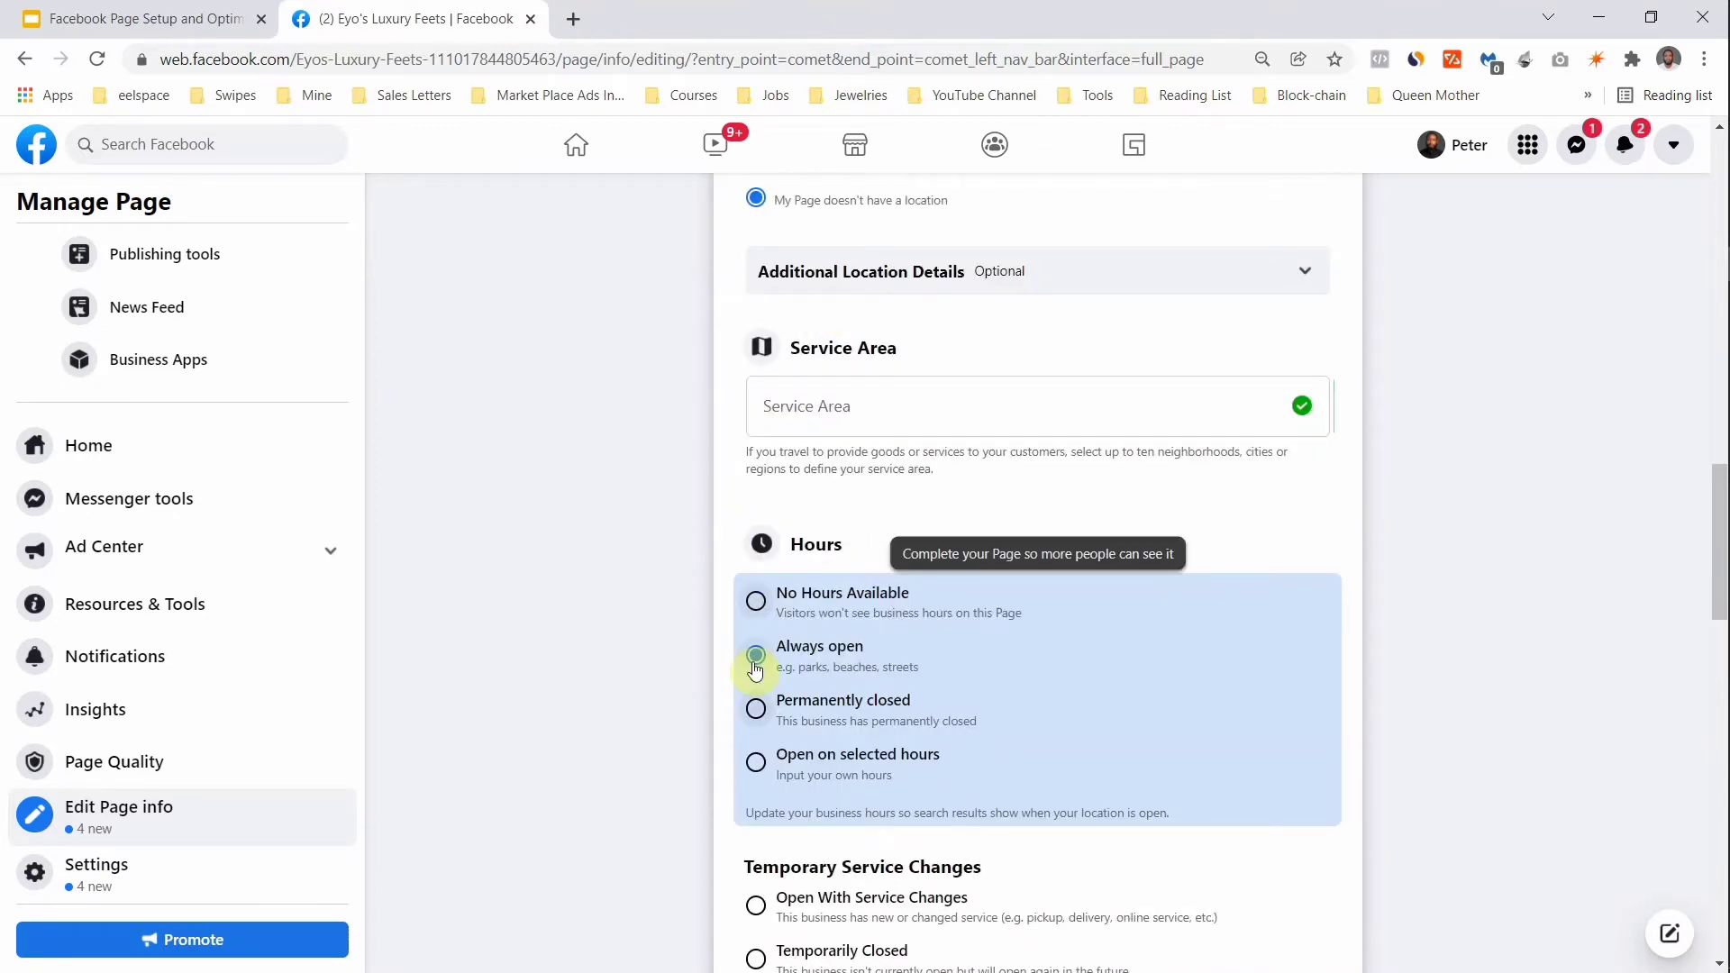
scroll(755, 672, down, 2)
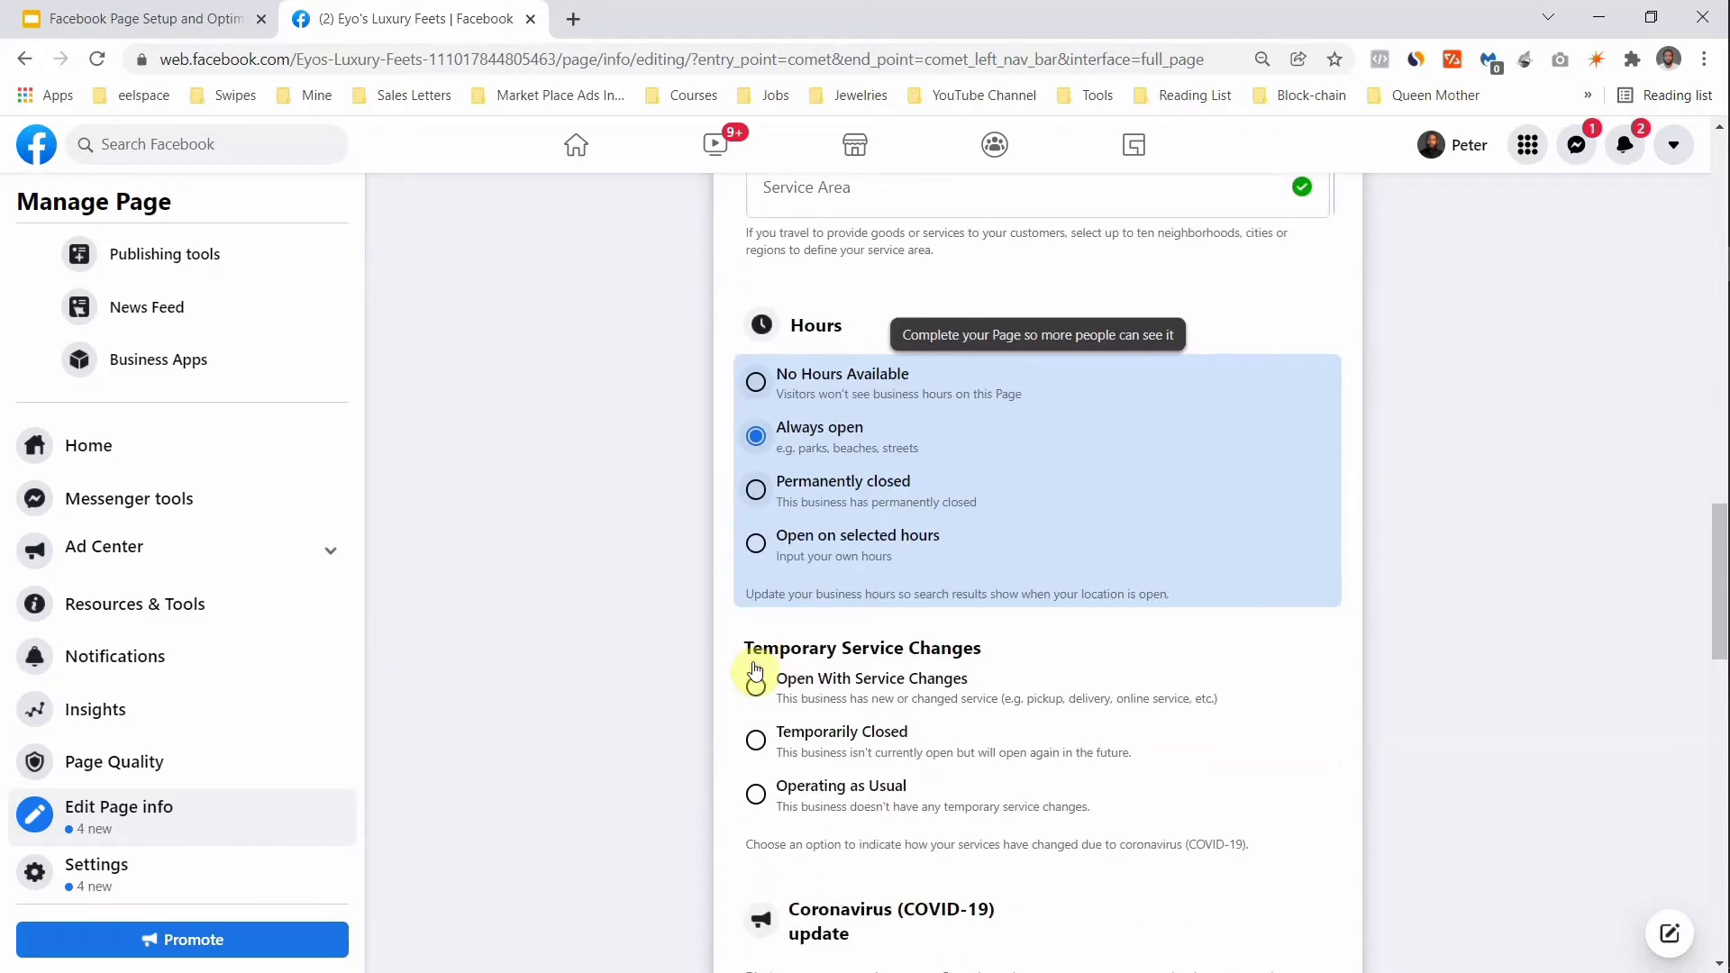
click(757, 545)
scroll(758, 551, down, 3)
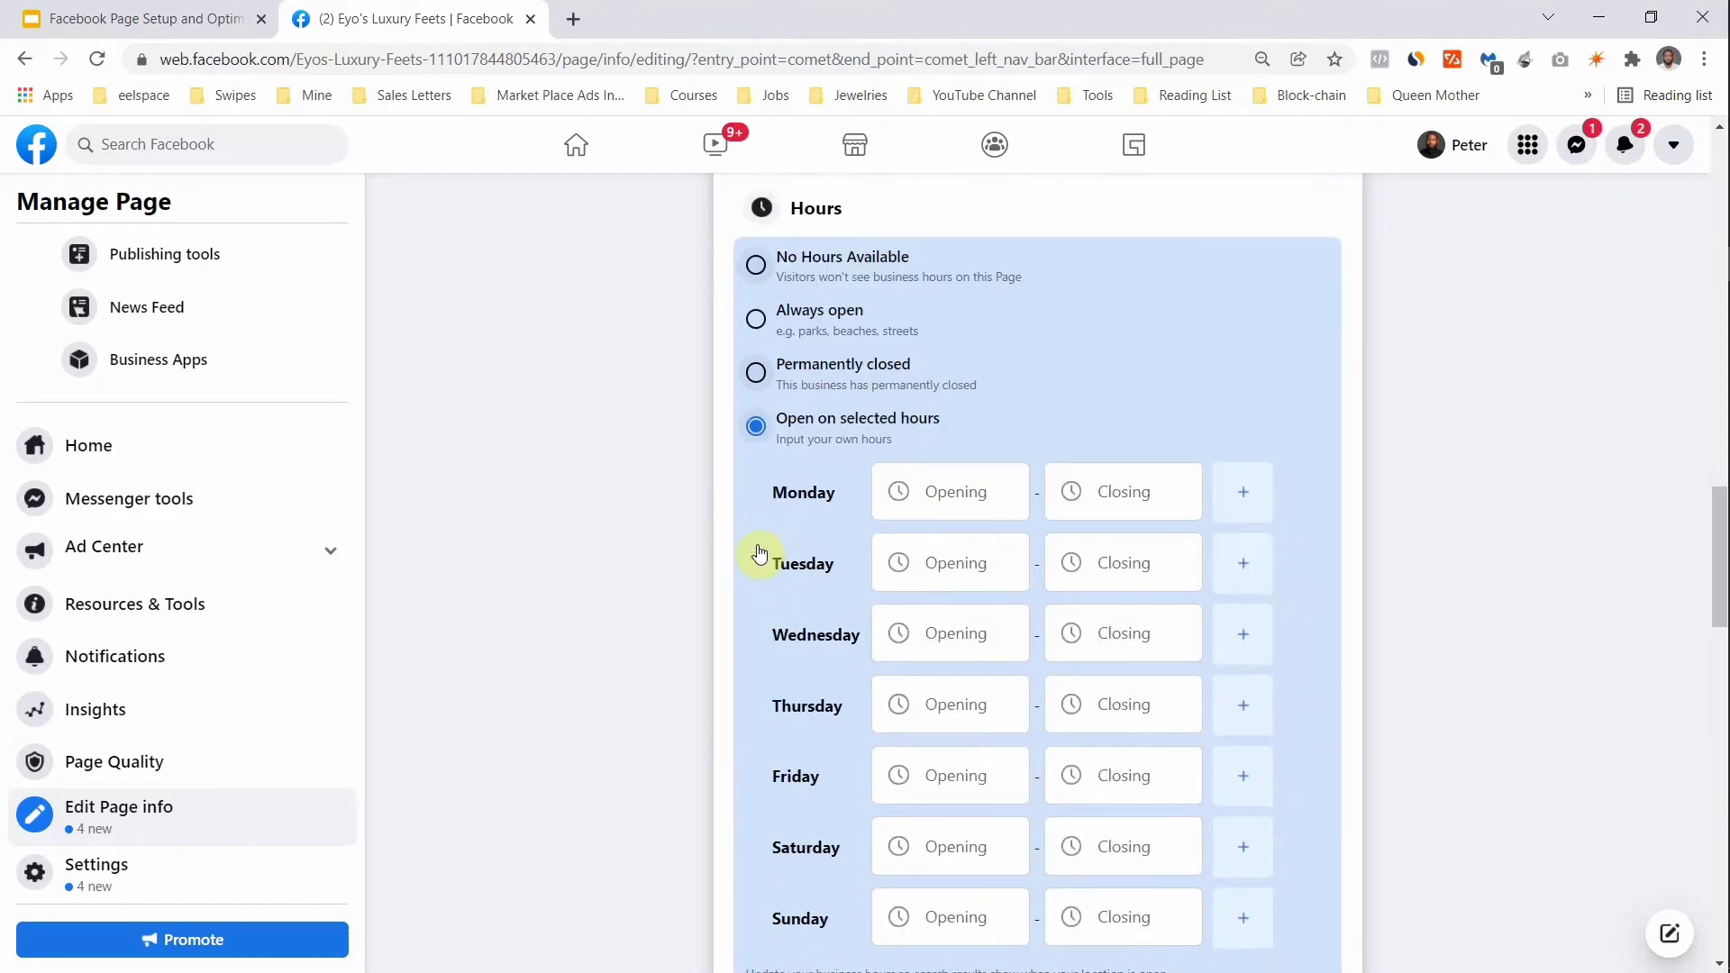
click(983, 351)
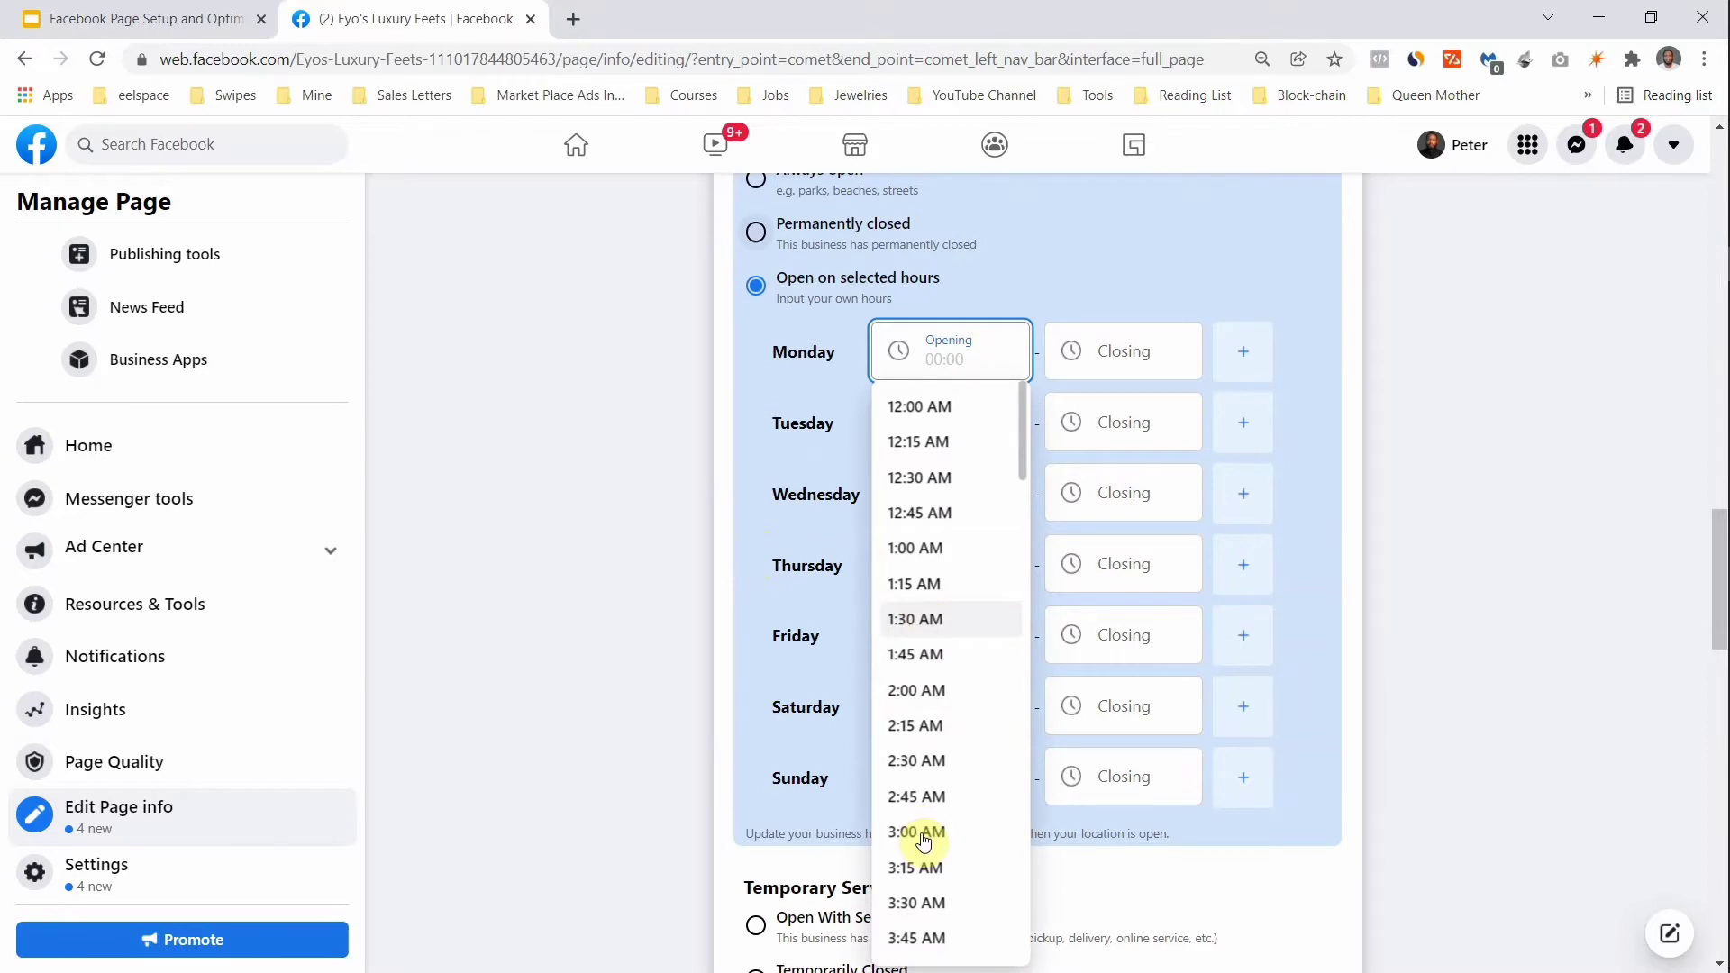
scroll(923, 830, down, 7)
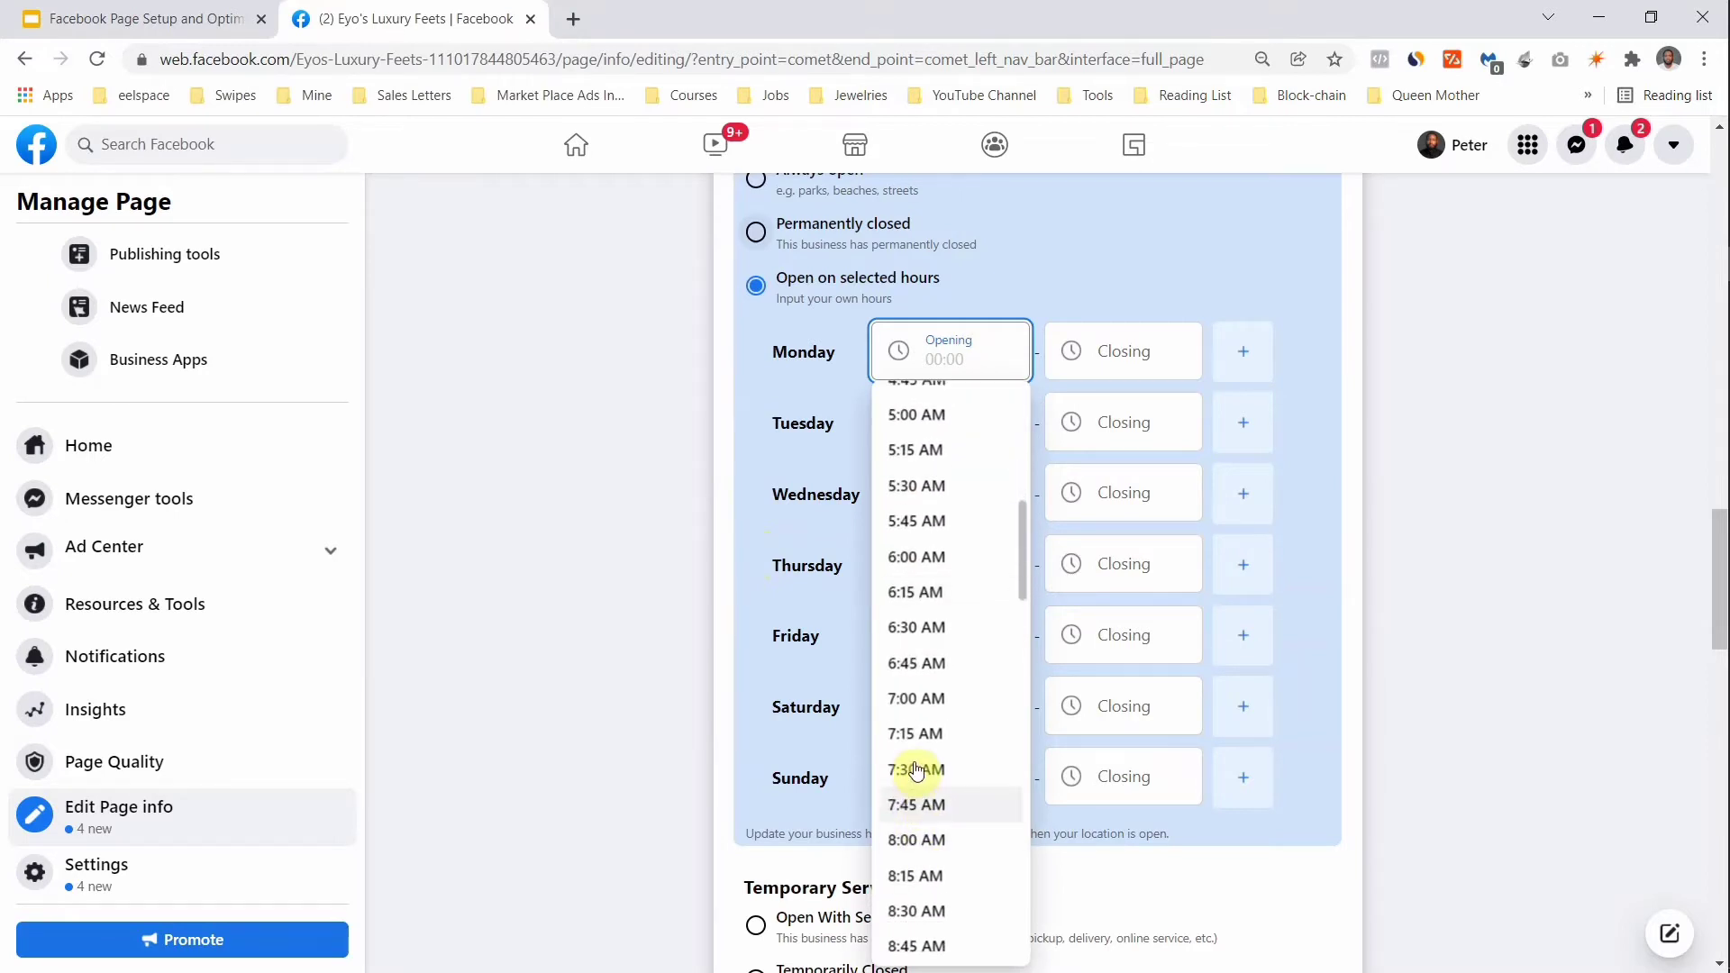
click(902, 698)
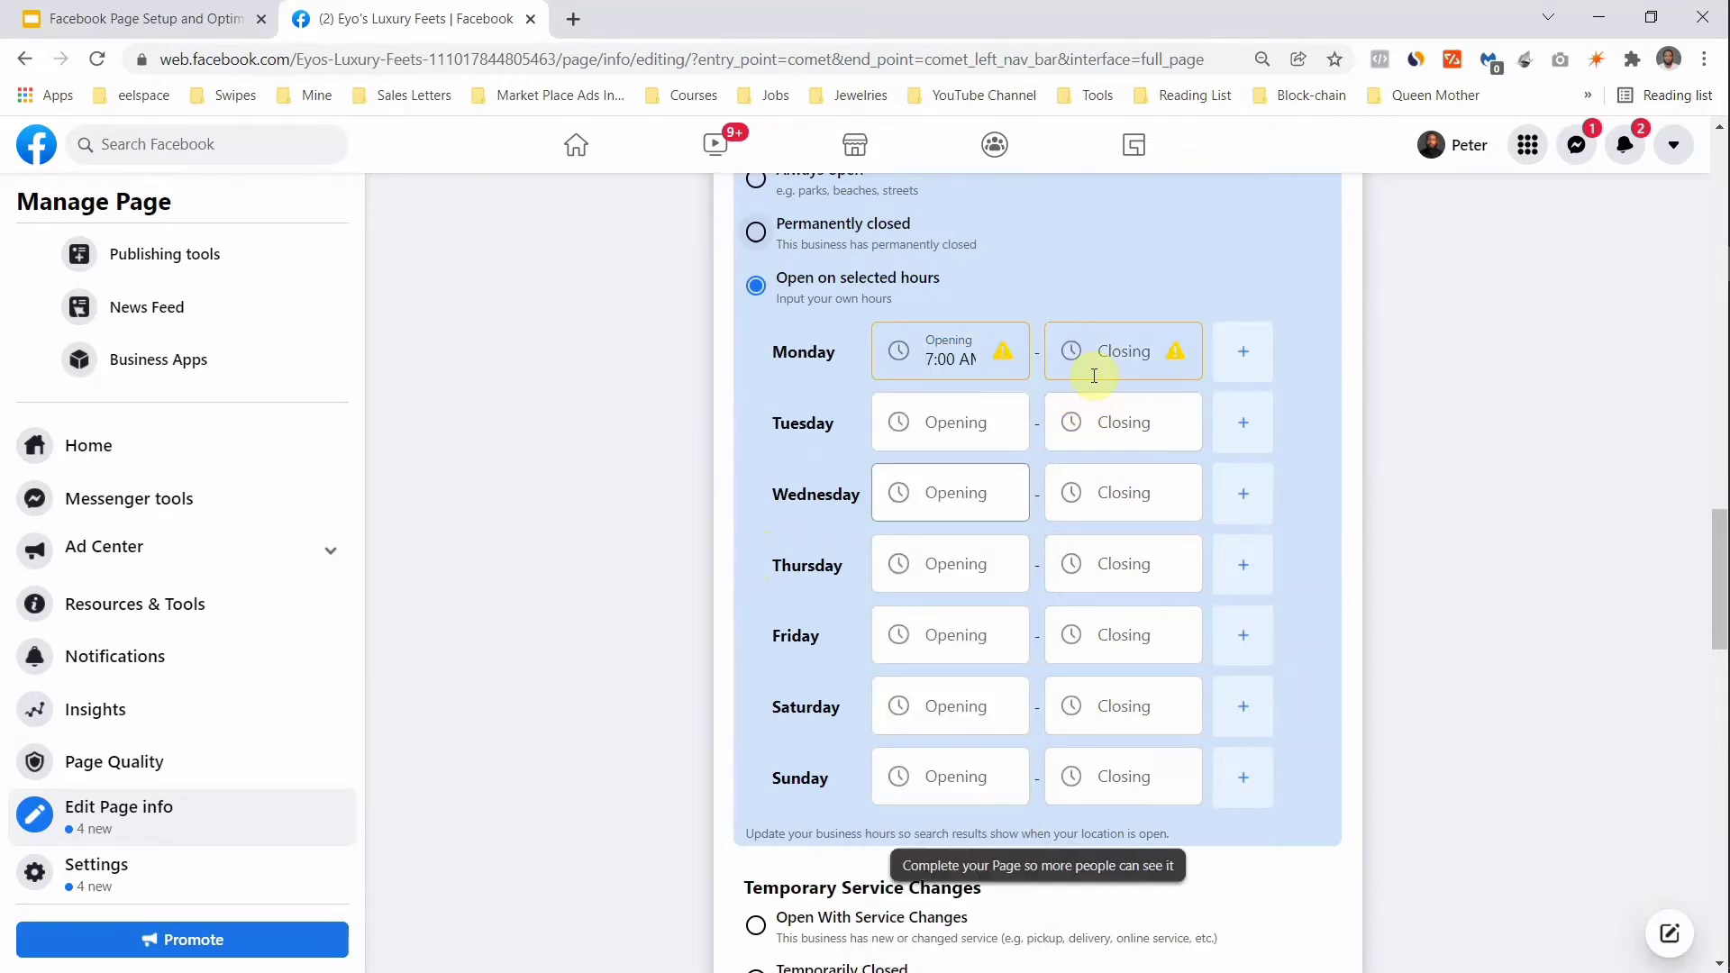
click(1092, 358)
scroll(1084, 538, down, 15)
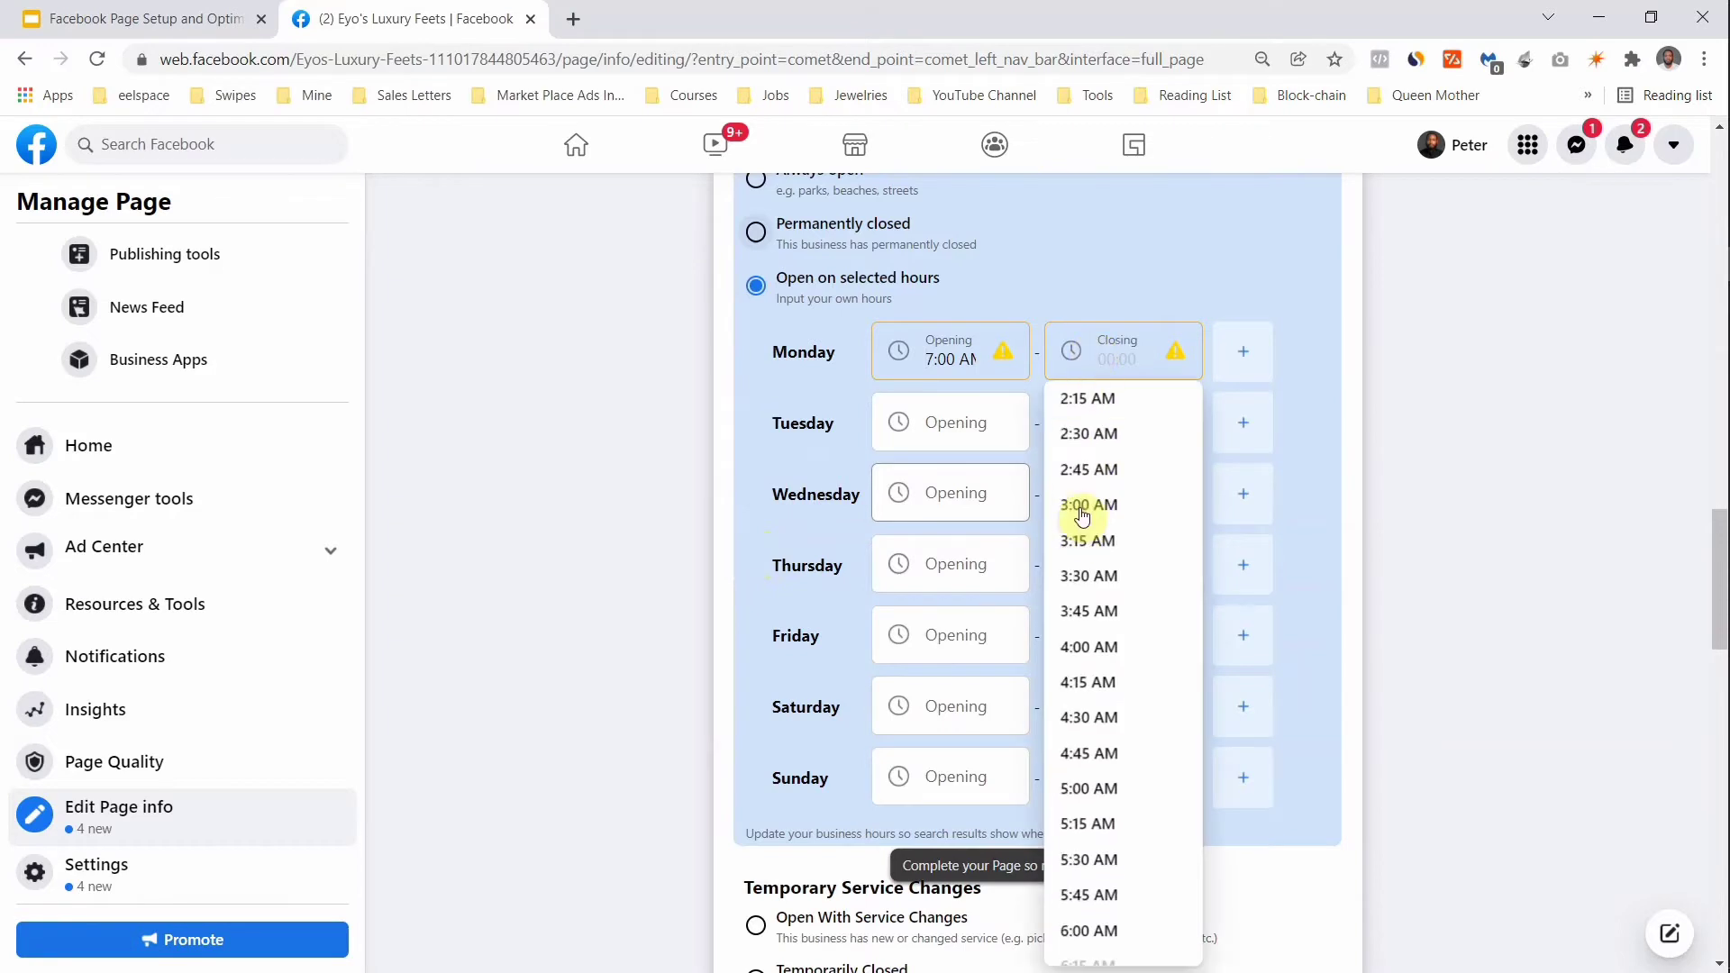
scroll(1099, 453, down, 12)
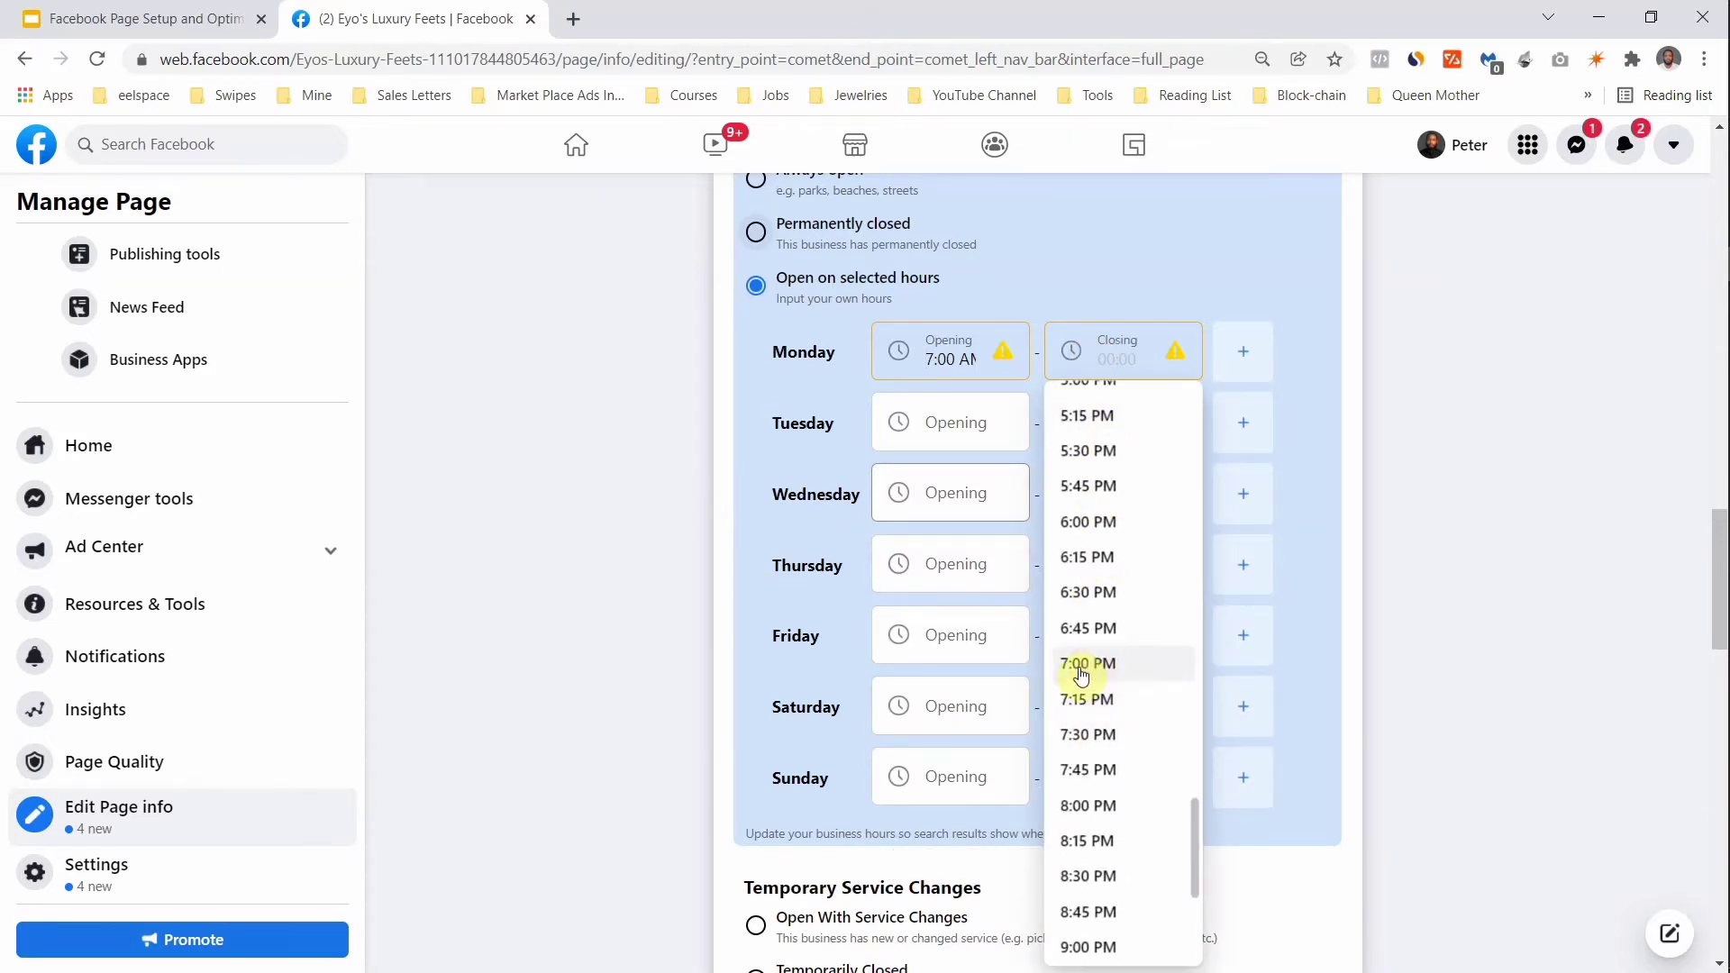
scroll(1082, 516, up, 3)
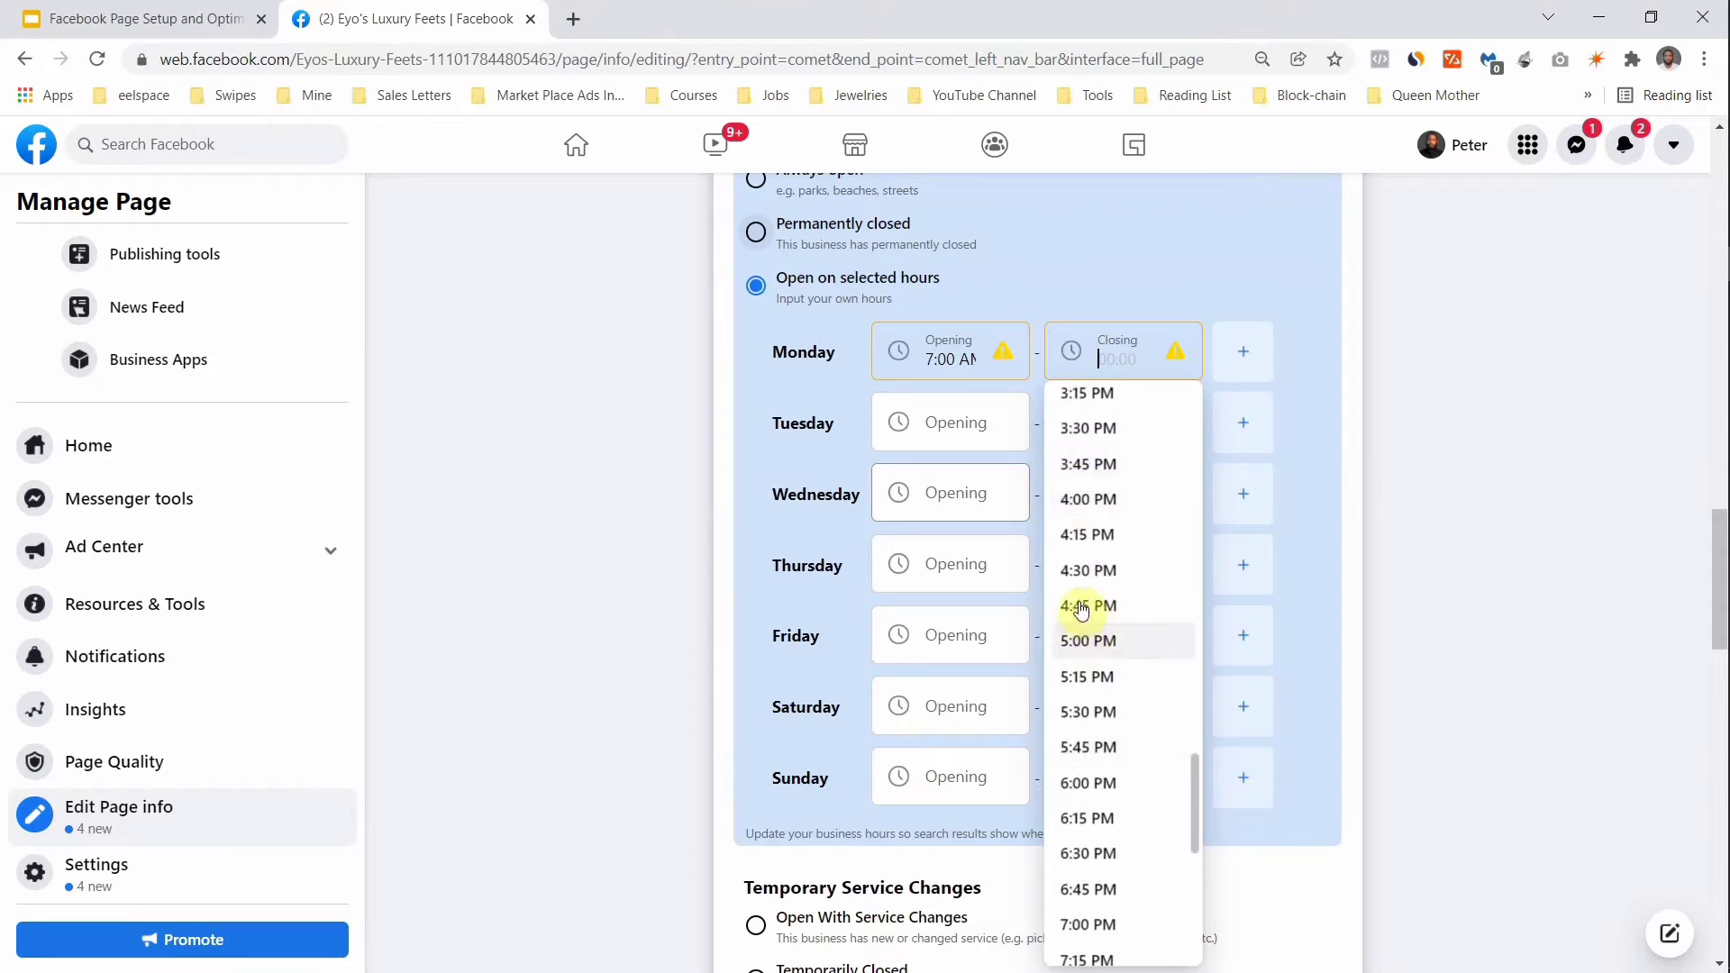
click(1076, 504)
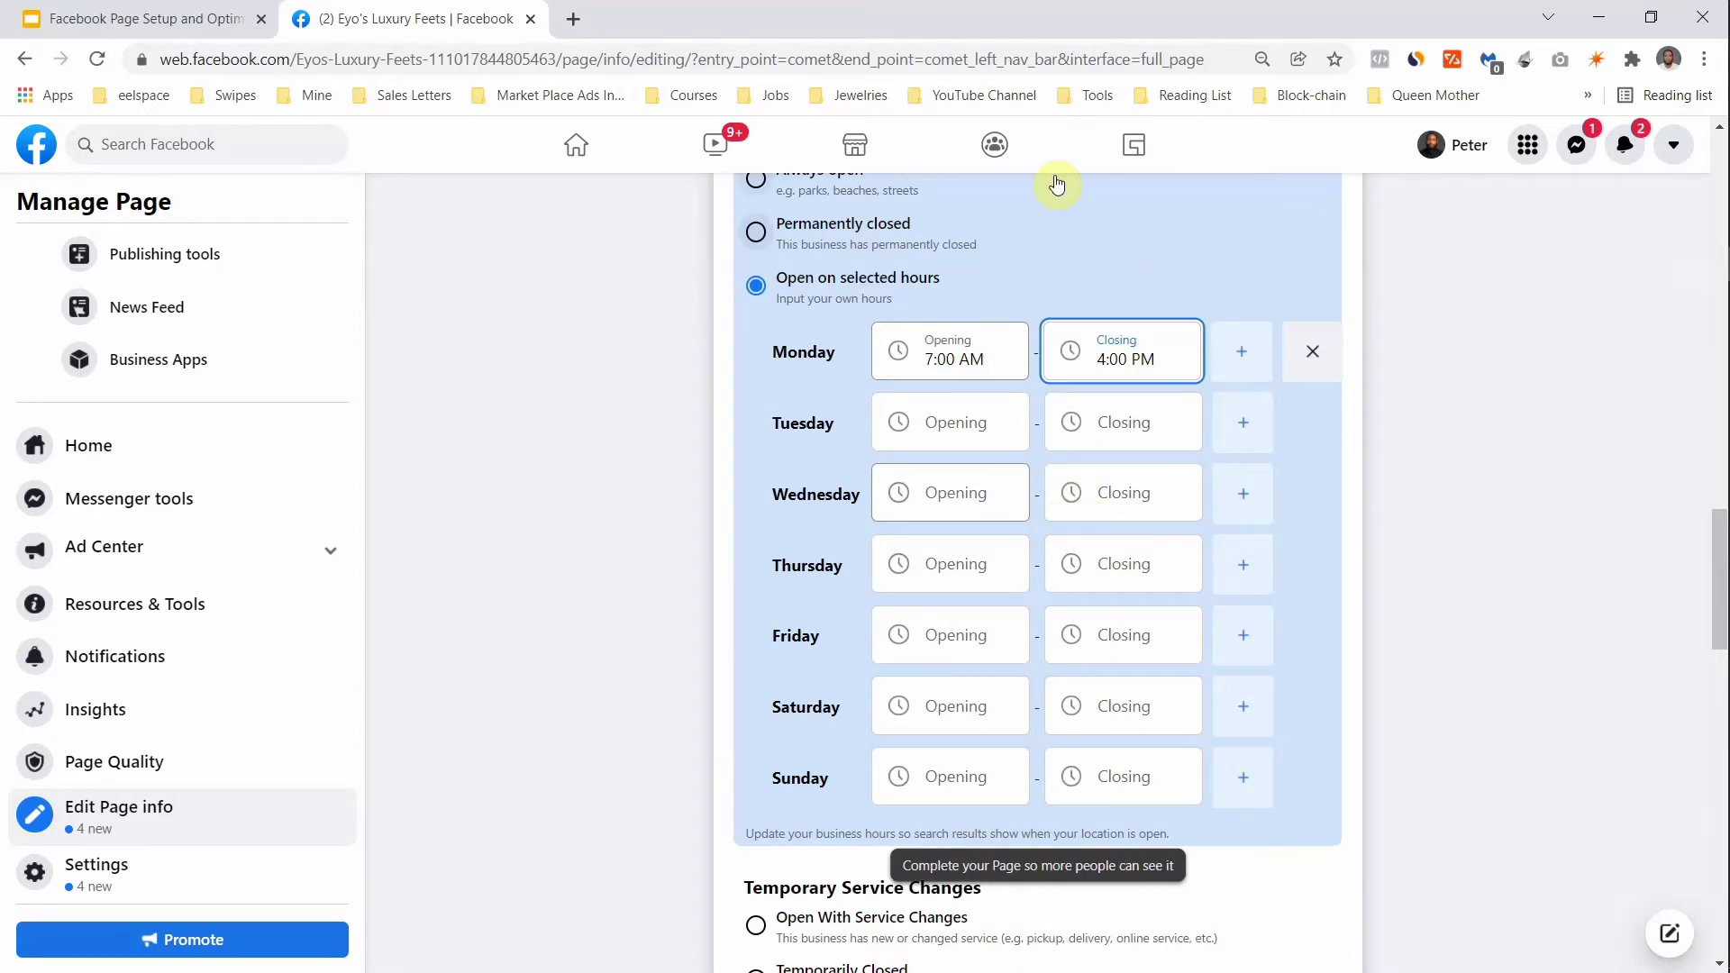
scroll(912, 146, up, 1)
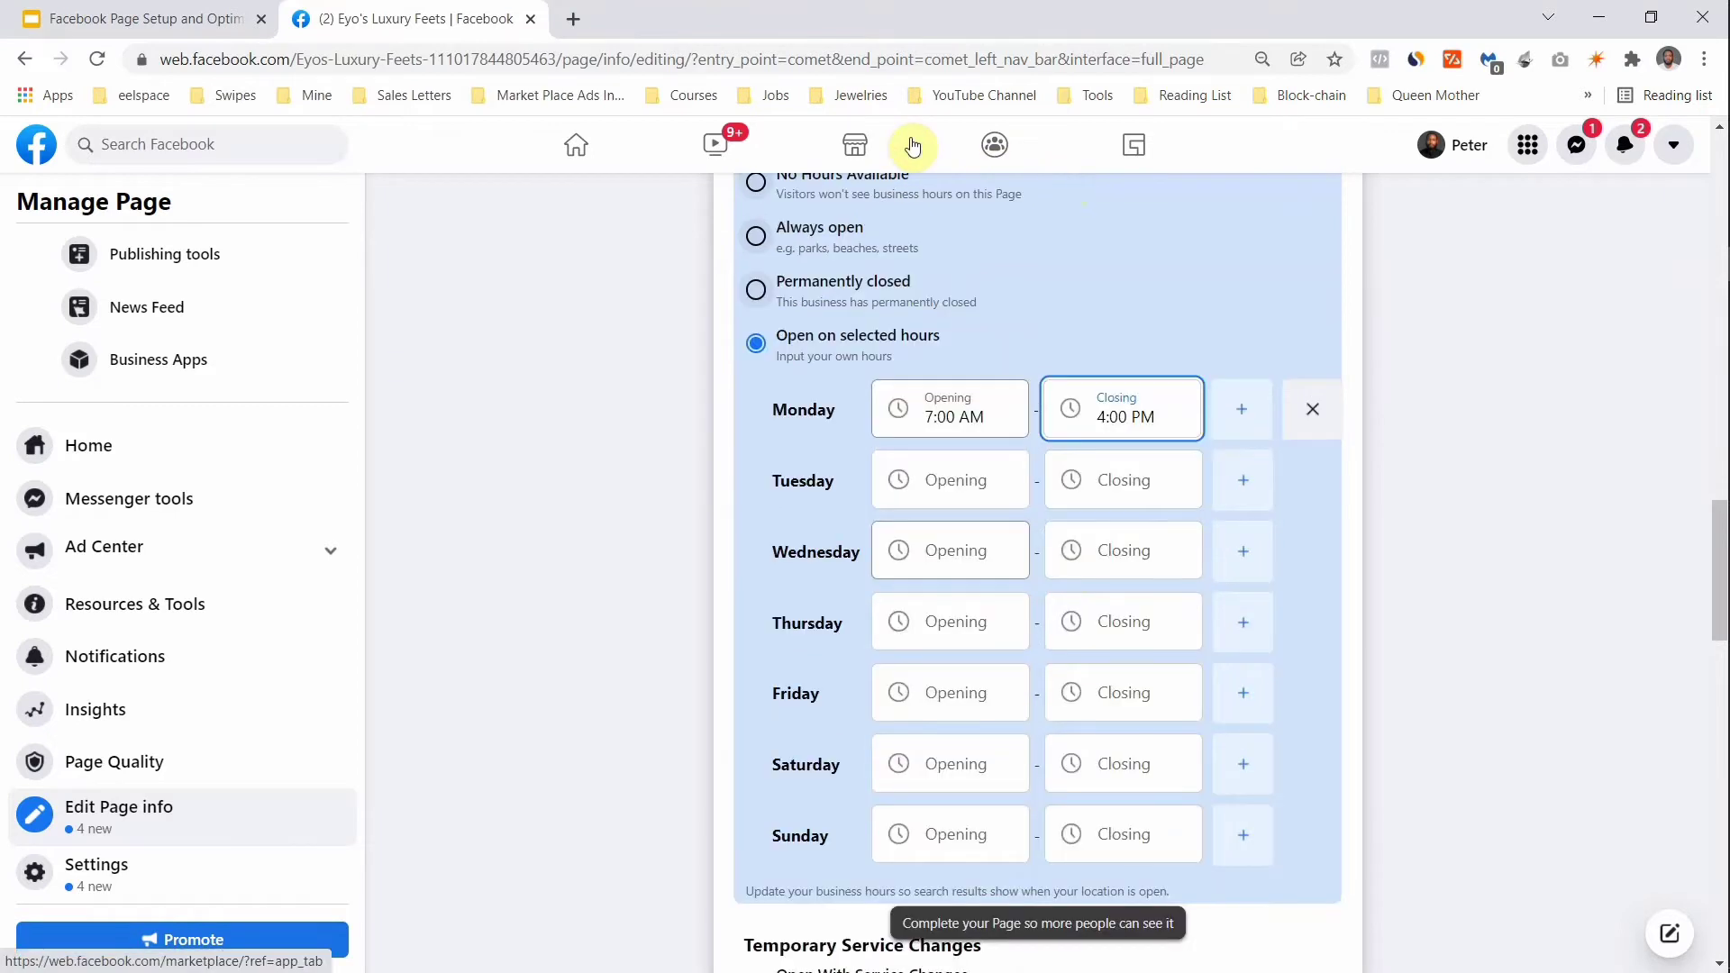
scroll(856, 193, up, 1)
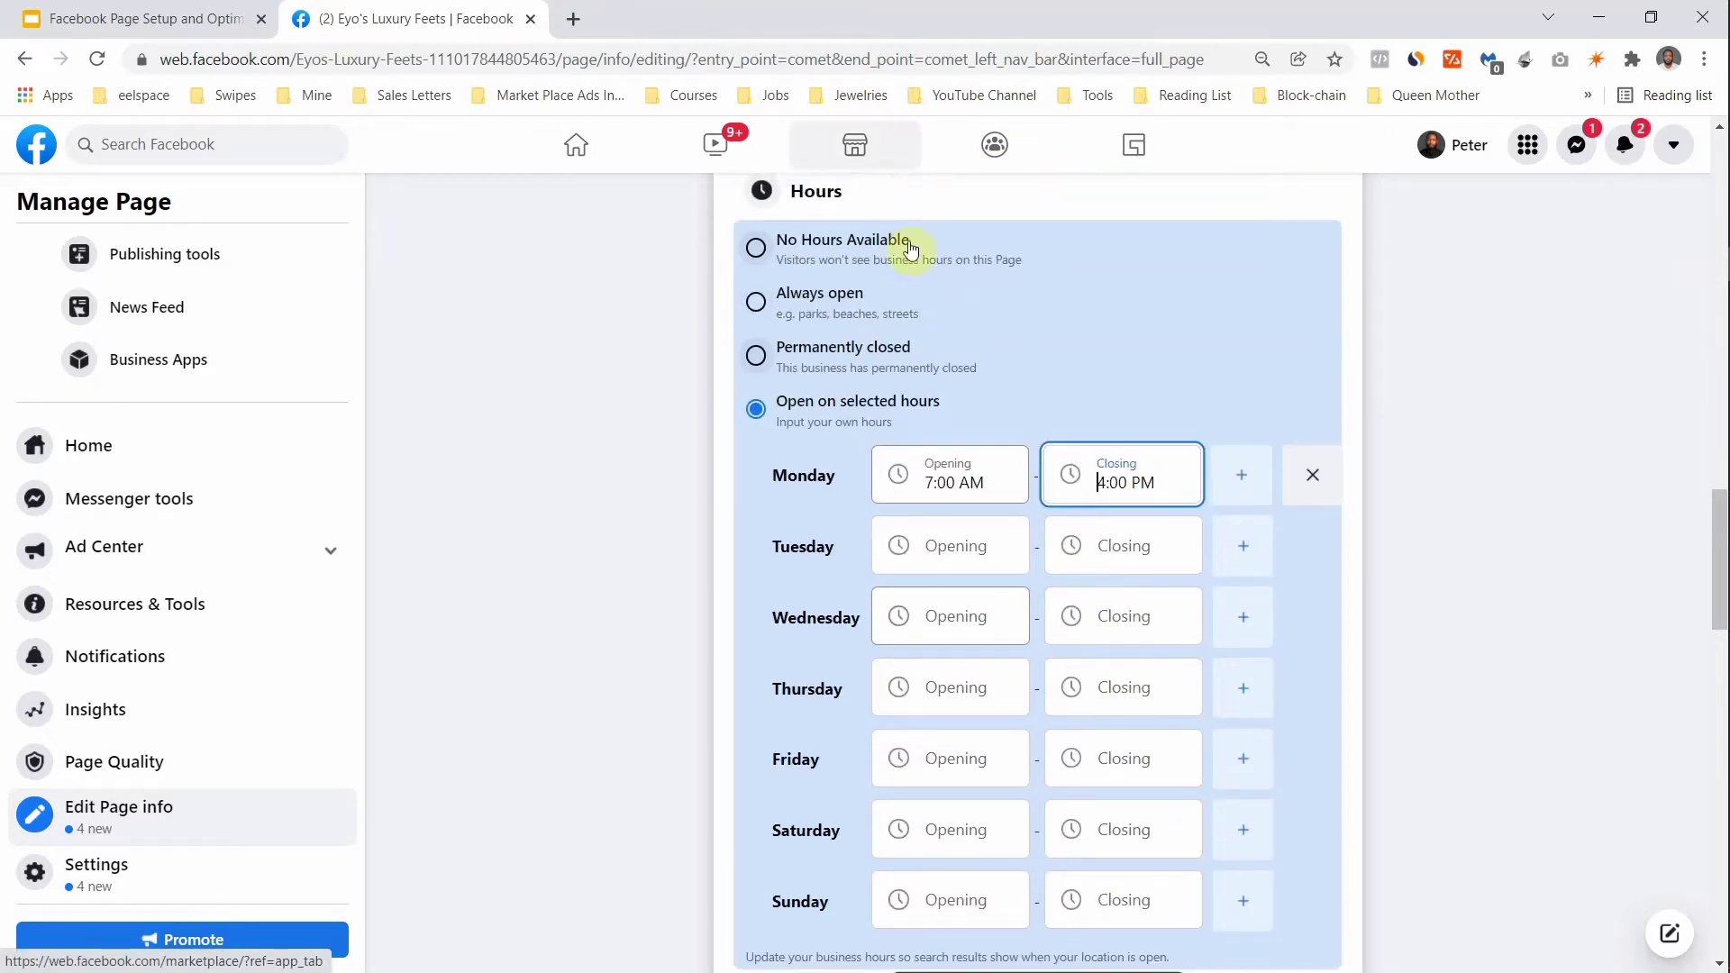
click(755, 302)
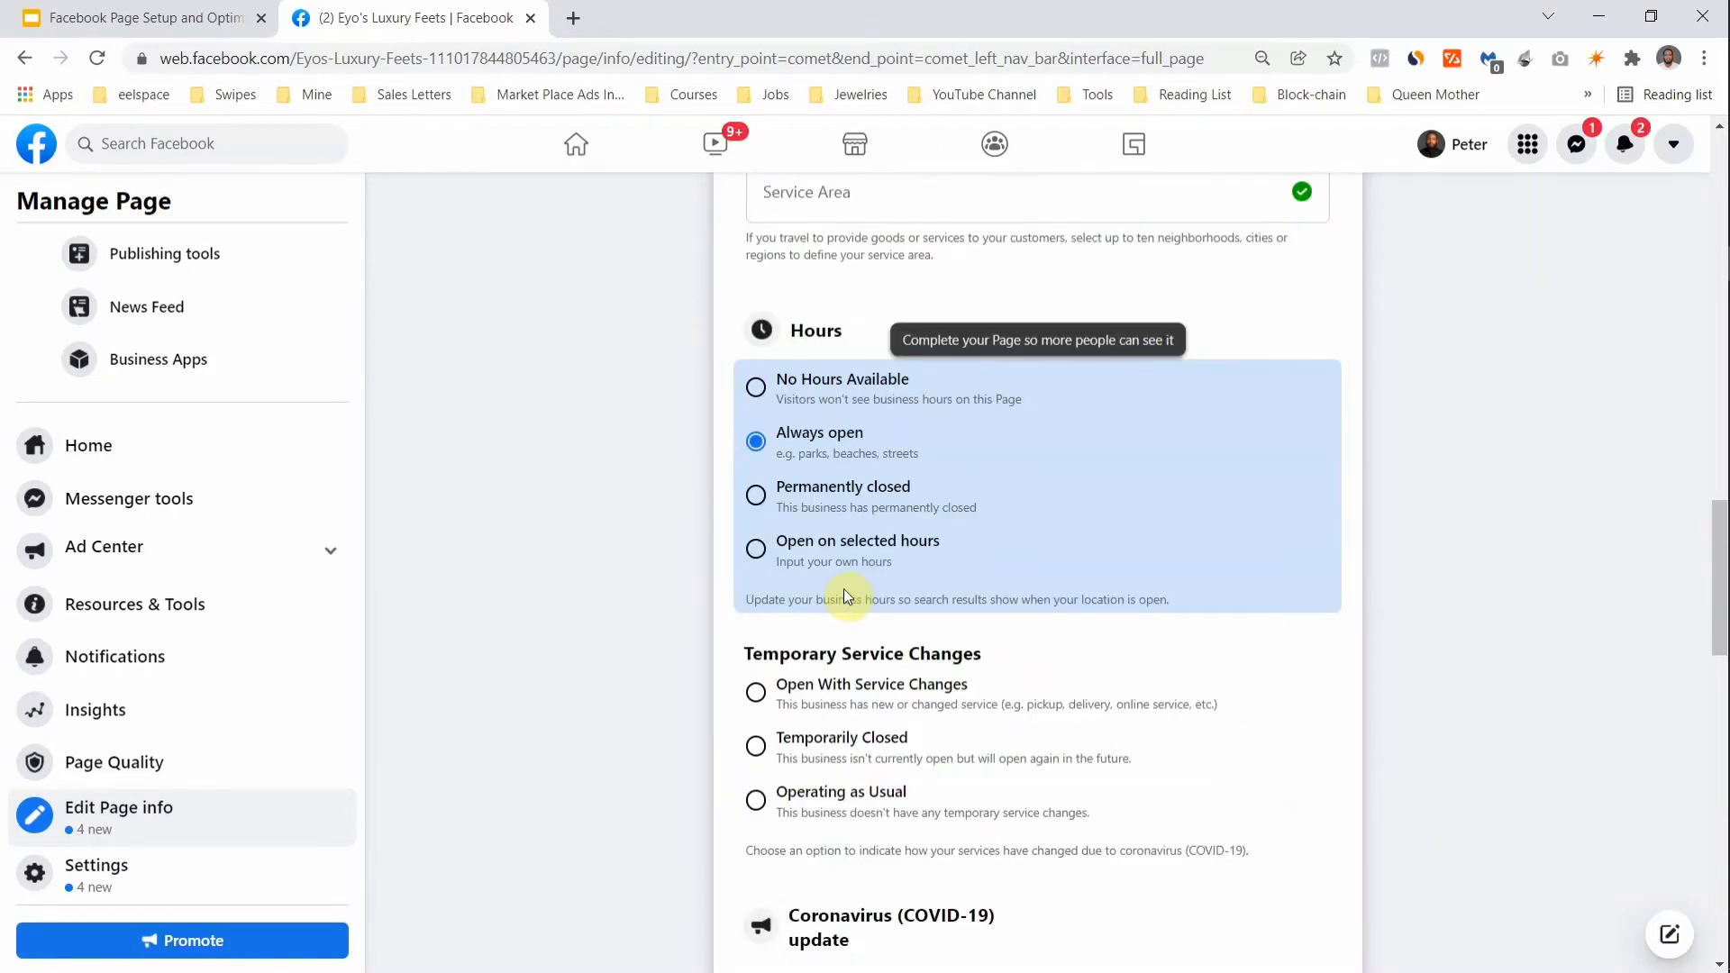
scroll(843, 588, down, 5)
scroll(844, 588, down, 8)
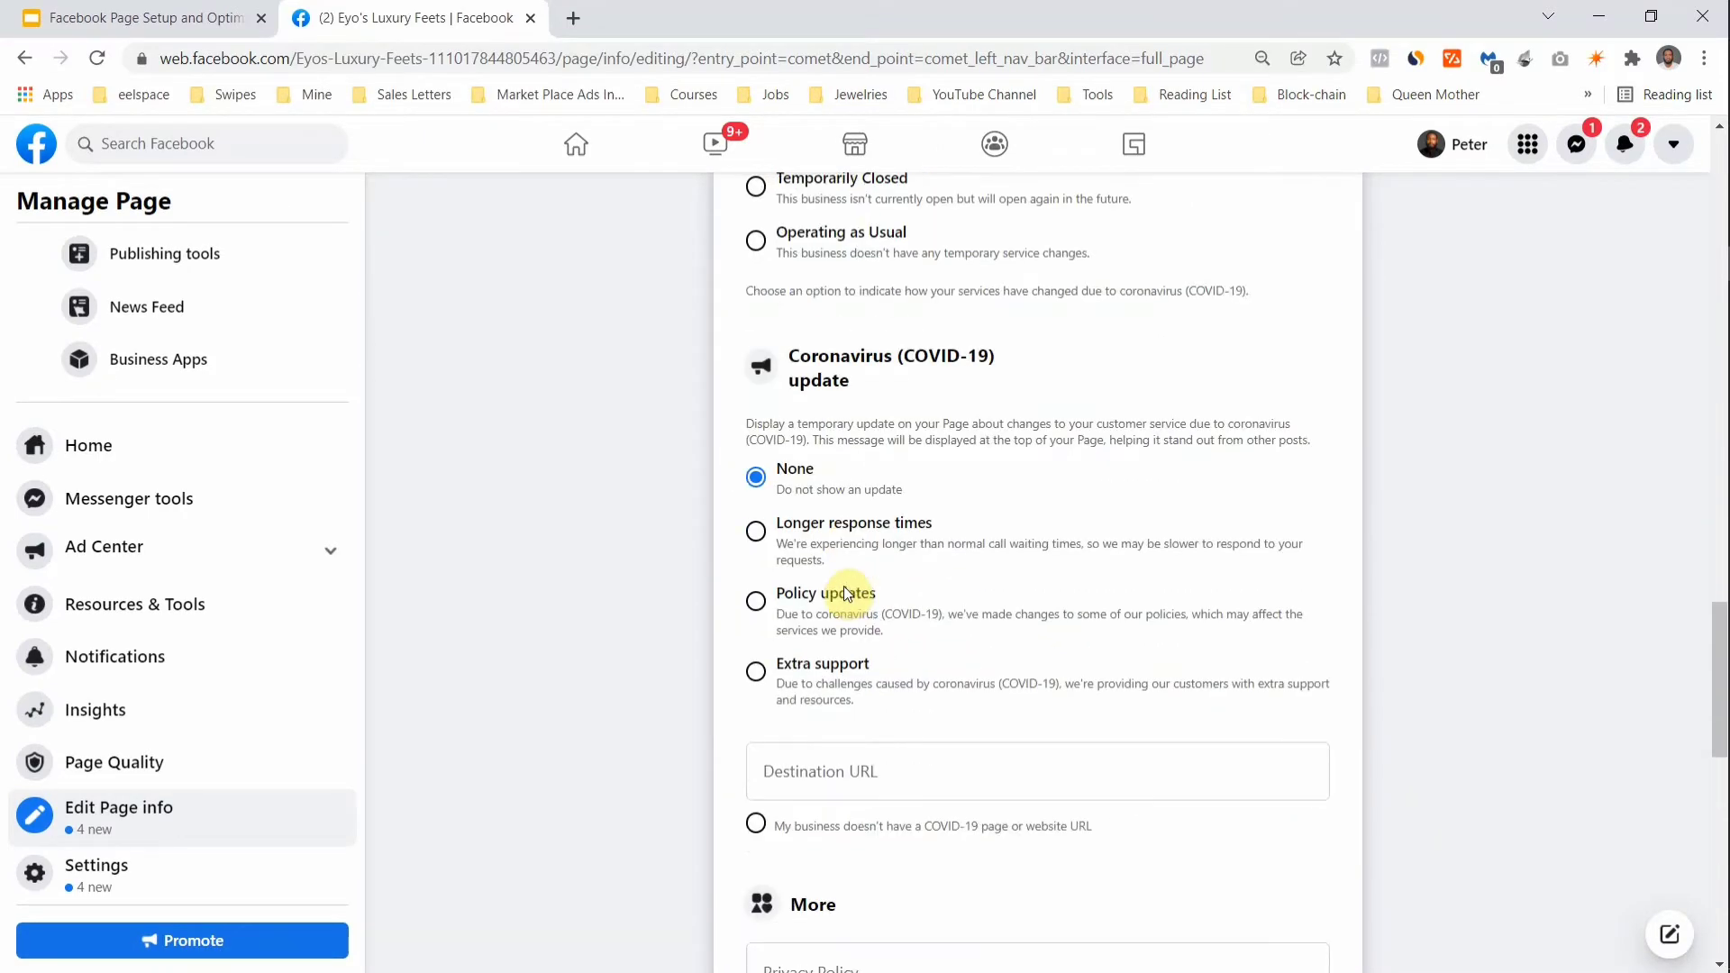
Step: In Page settings, set Visitor Posts to 'Disable posts by other people on the Page' and save
click(94, 886)
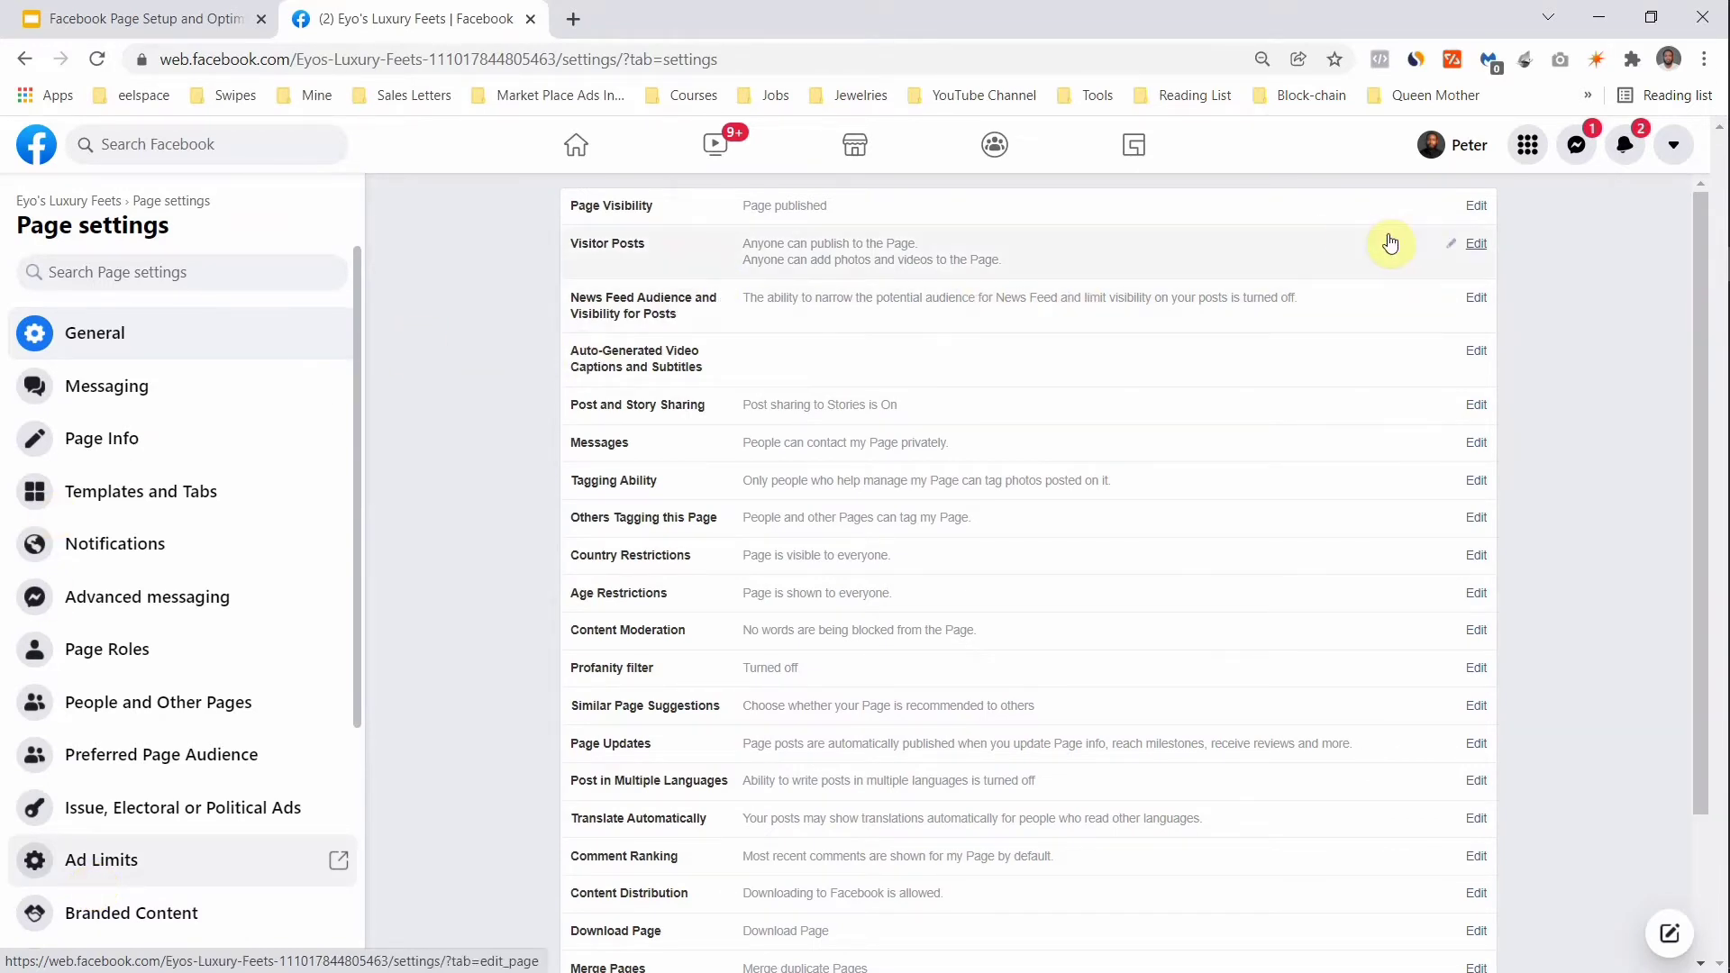
click(1469, 251)
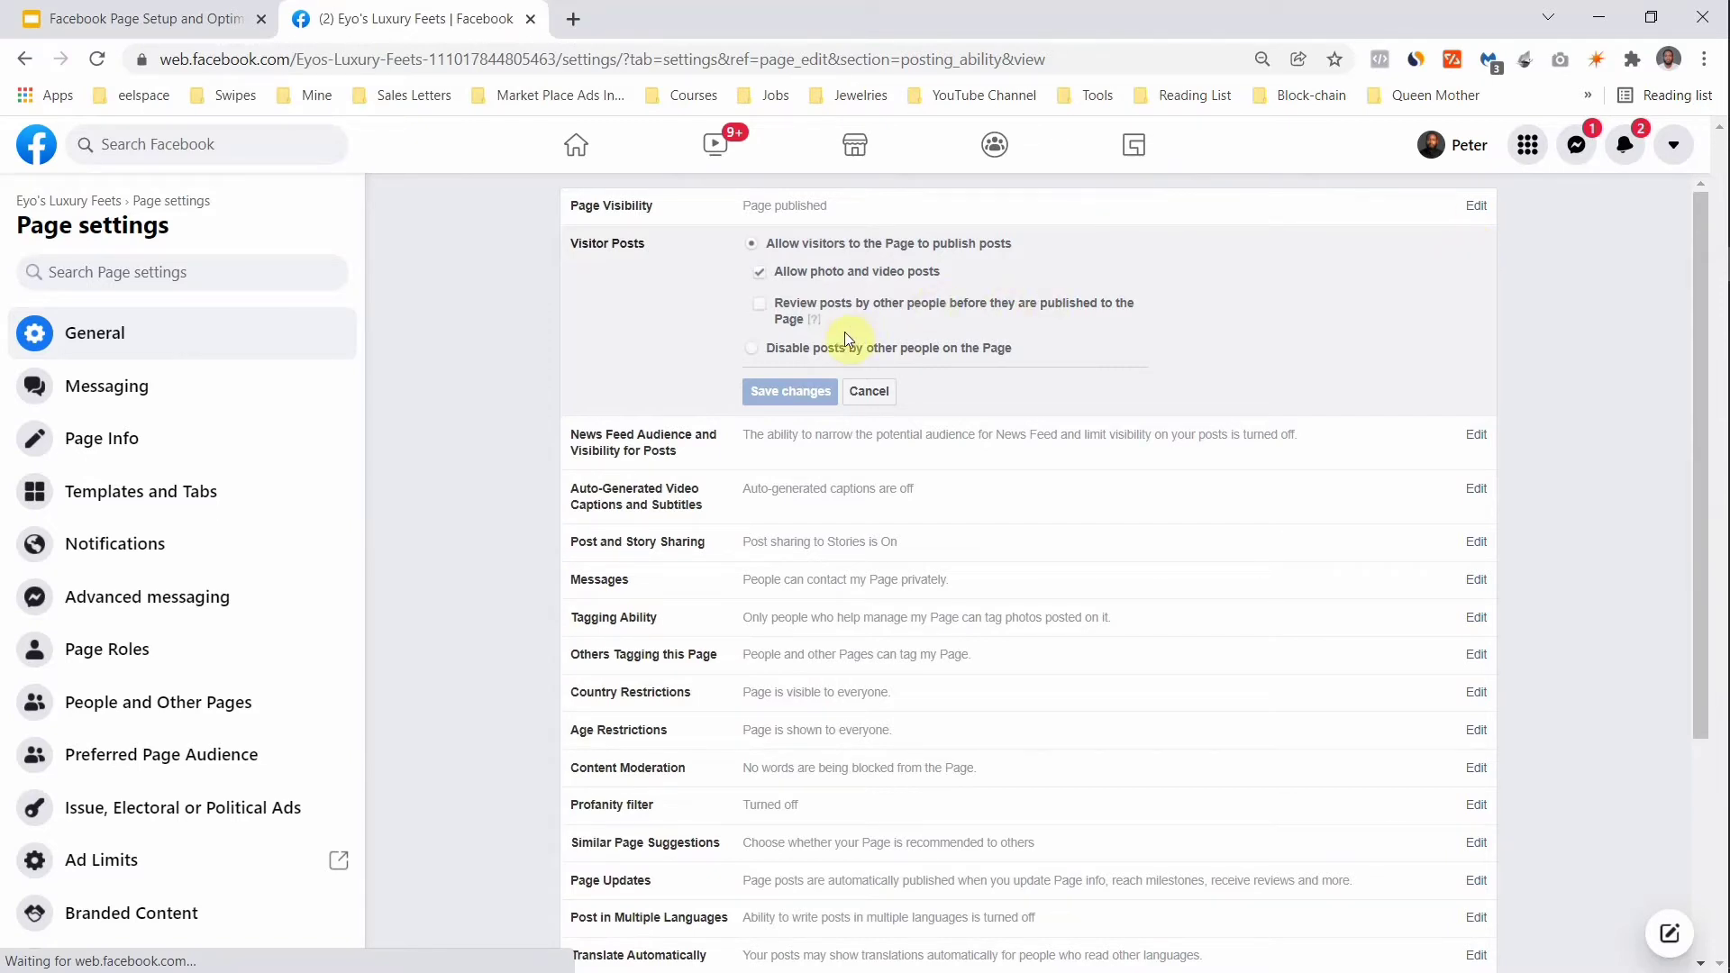
click(756, 350)
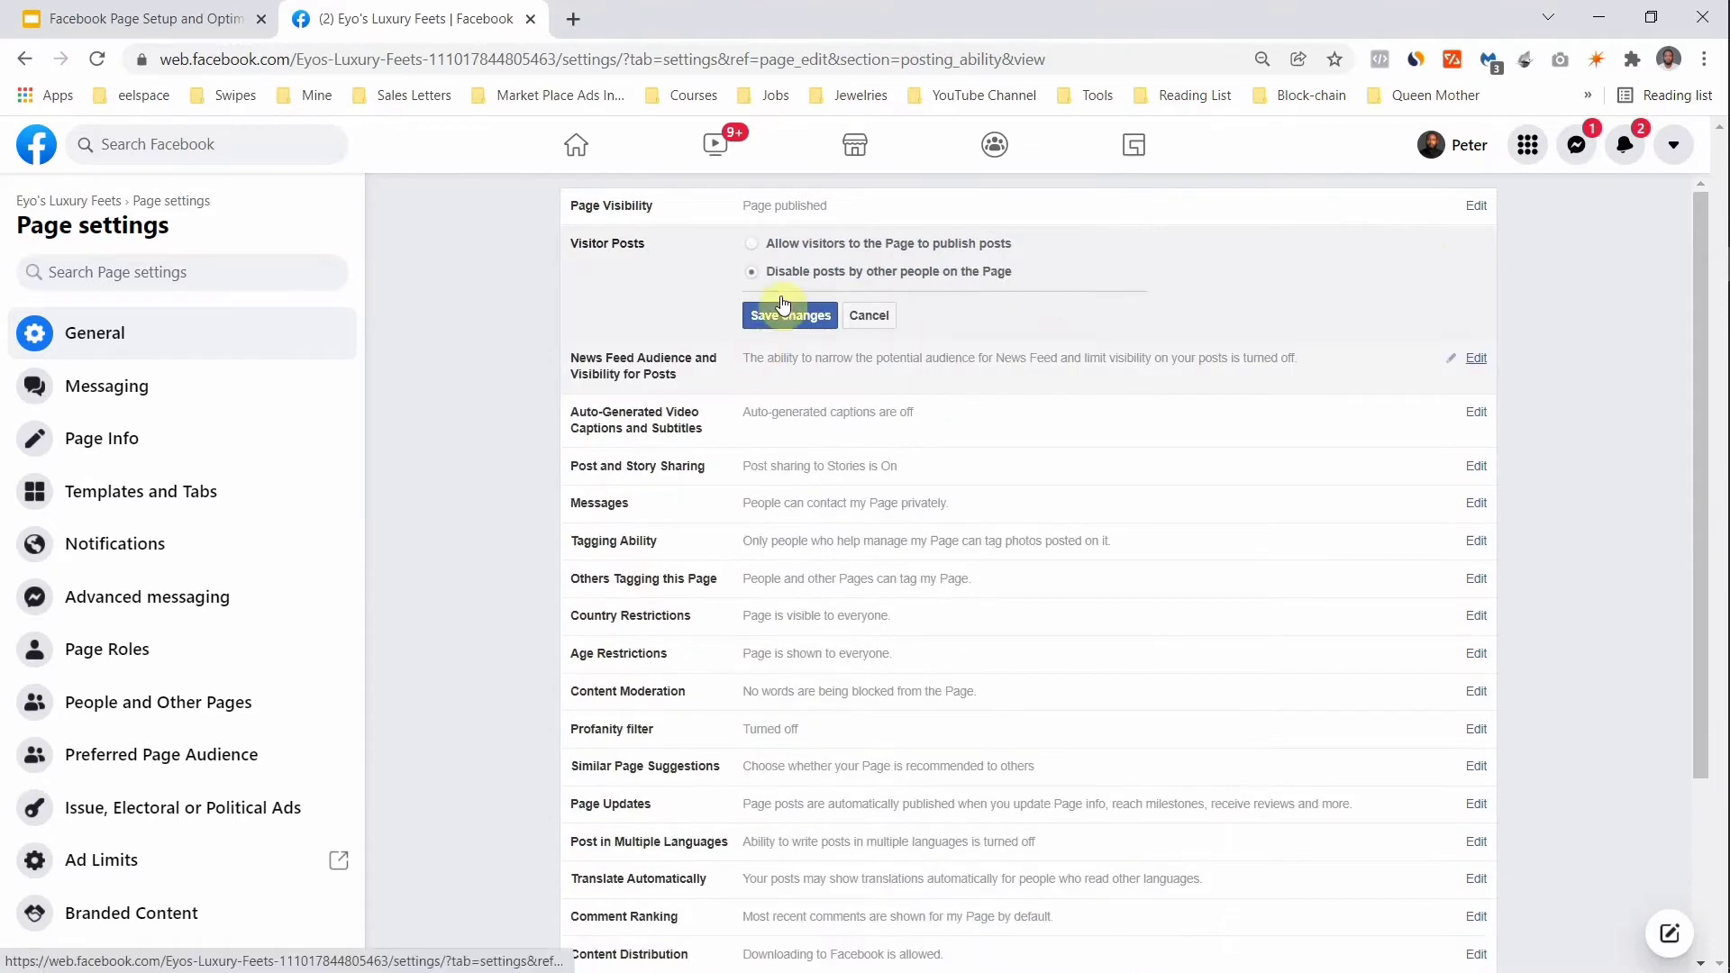
click(787, 316)
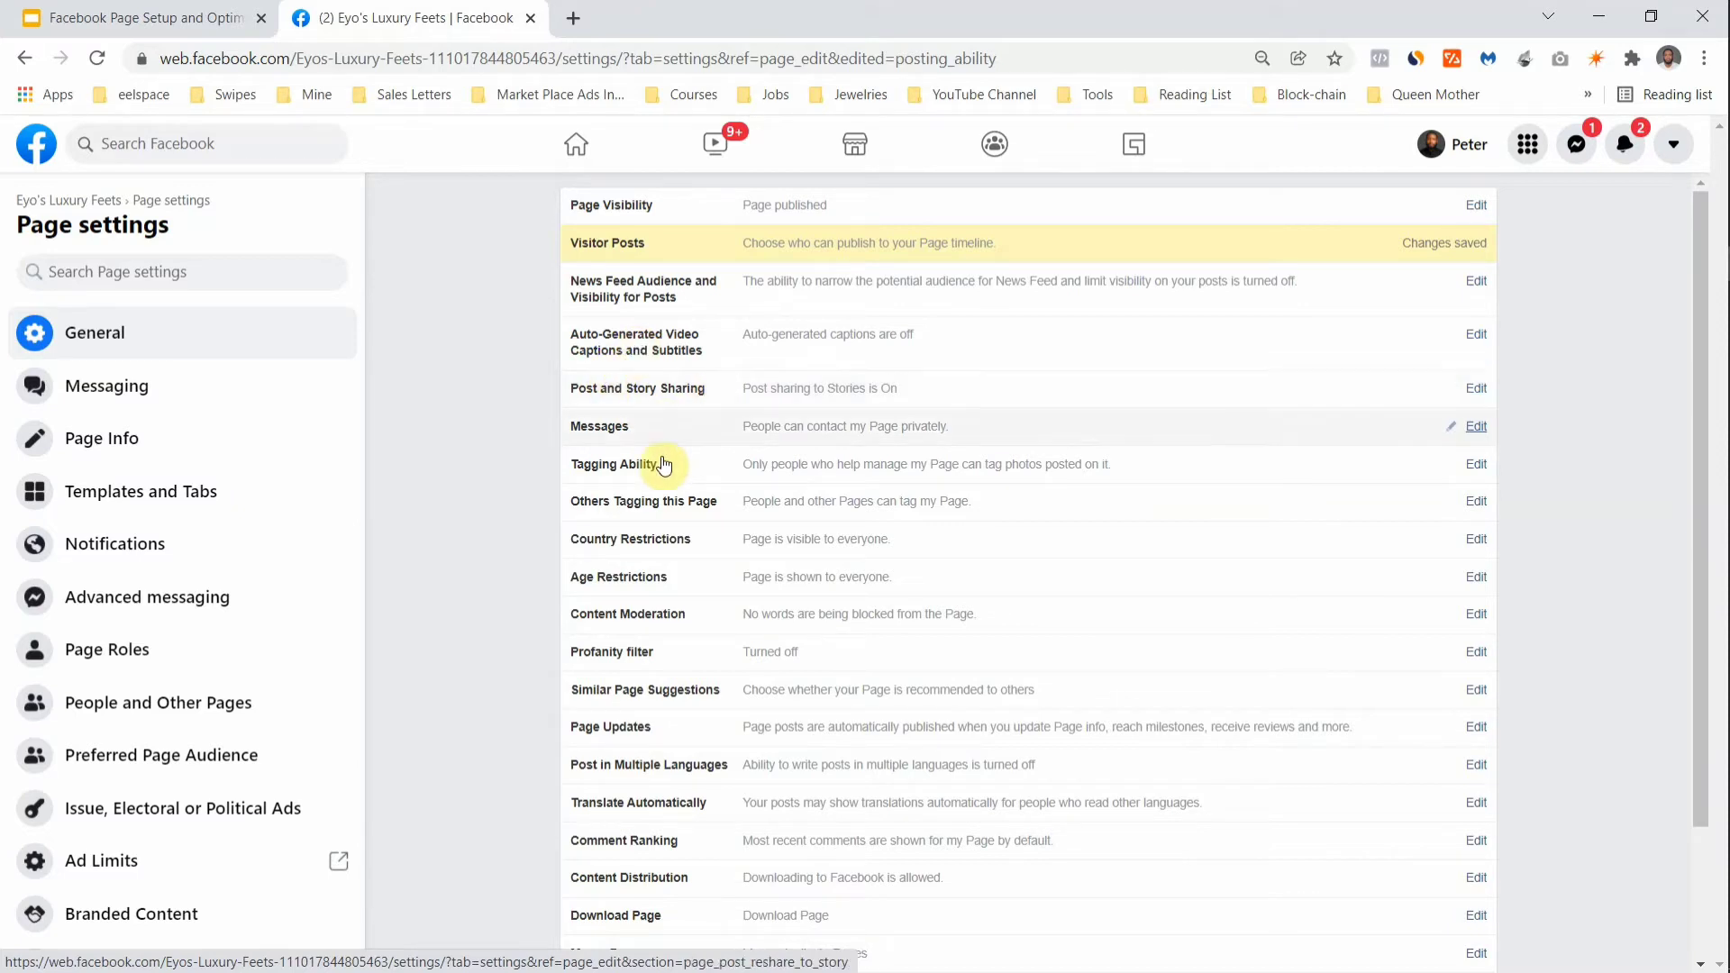
scroll(657, 514, down, 1)
scroll(657, 514, down, 3)
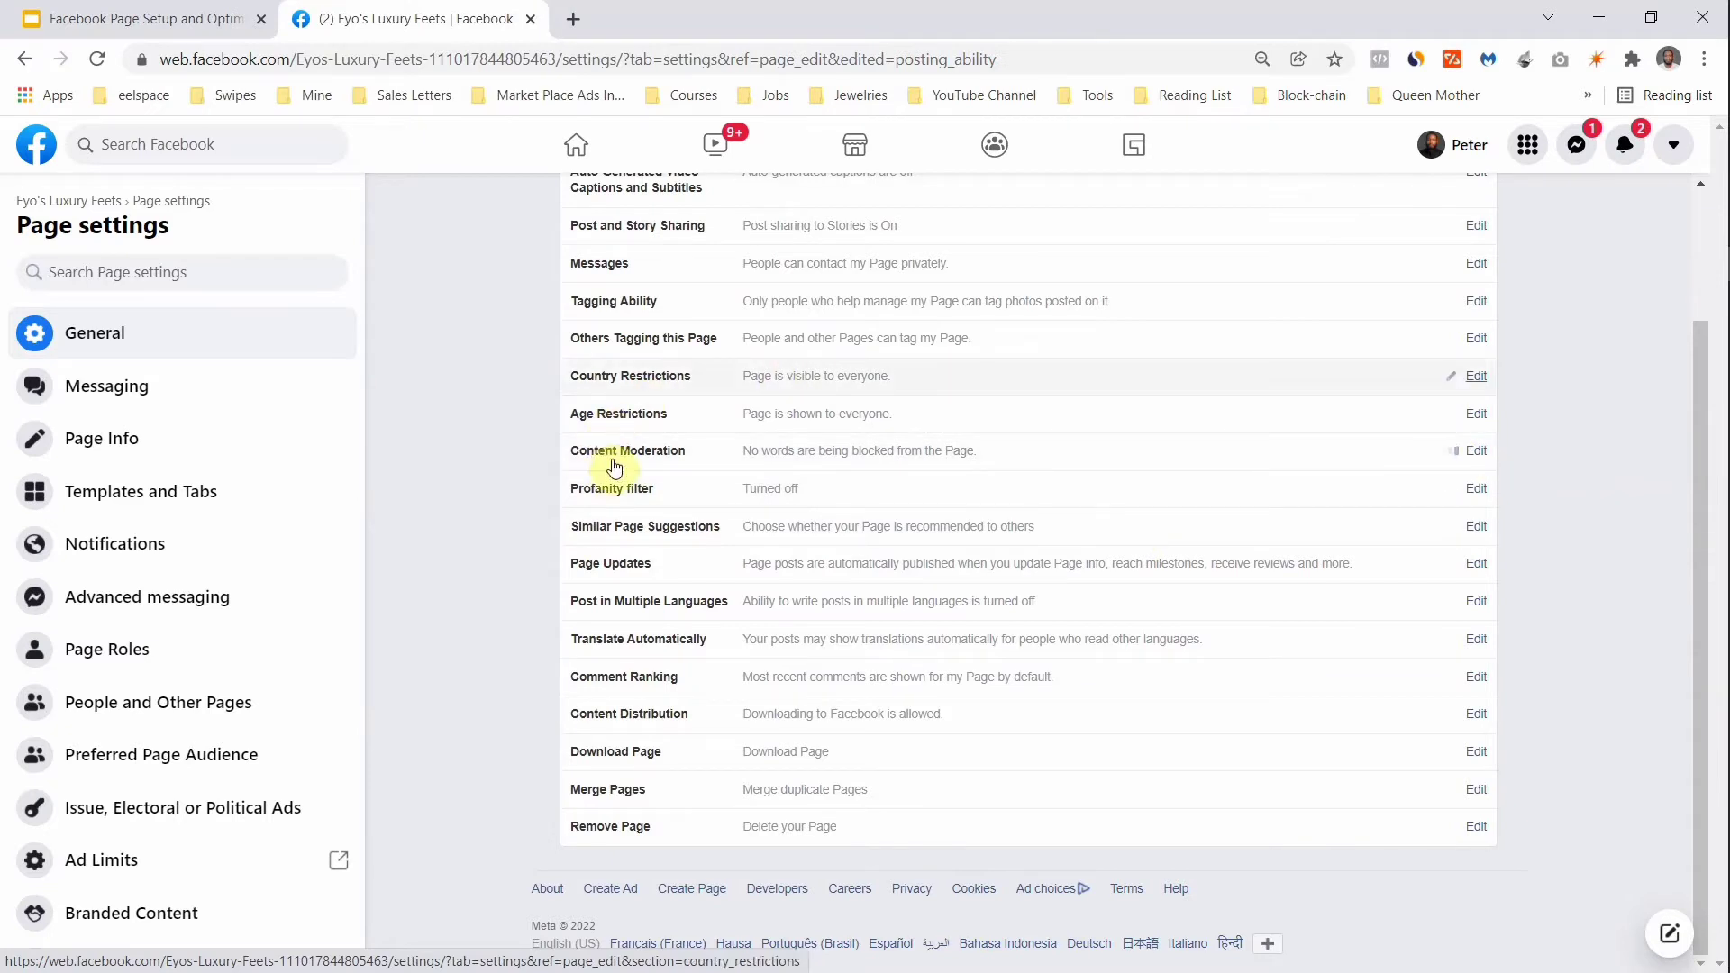
Step: Add scam, 419, network marketing, bitcoin, crytocurrency and forex to Content Moderation's blocked words and save
click(1476, 453)
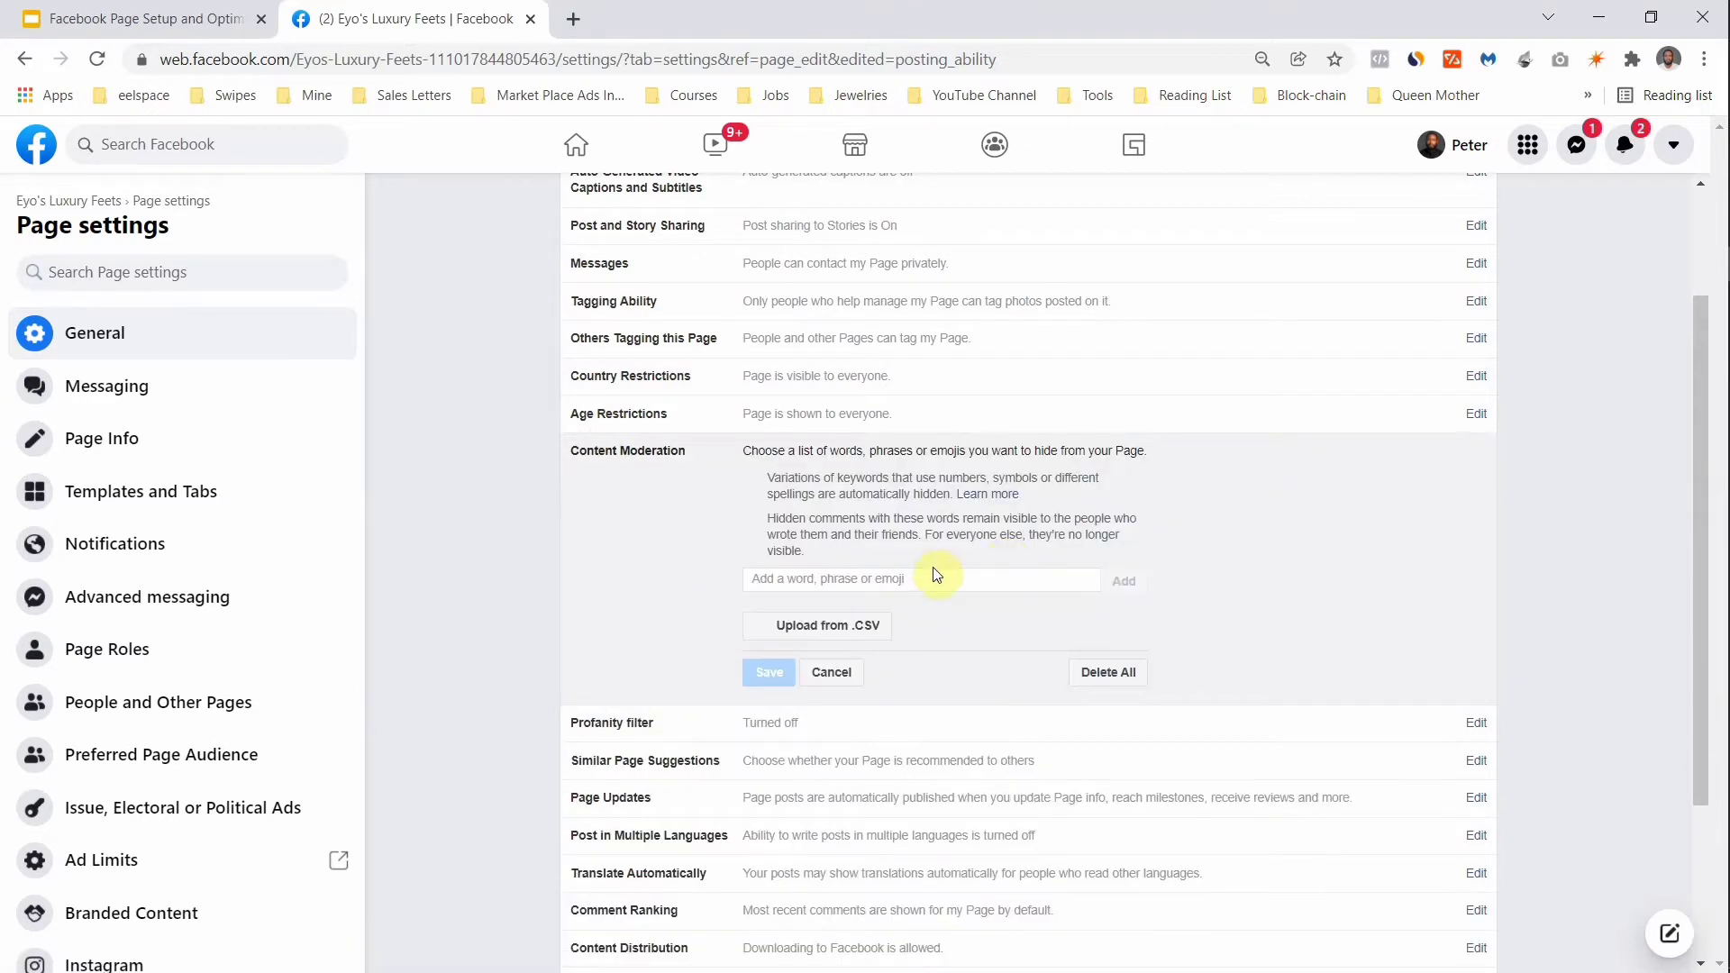
click(880, 583)
text(Sa)
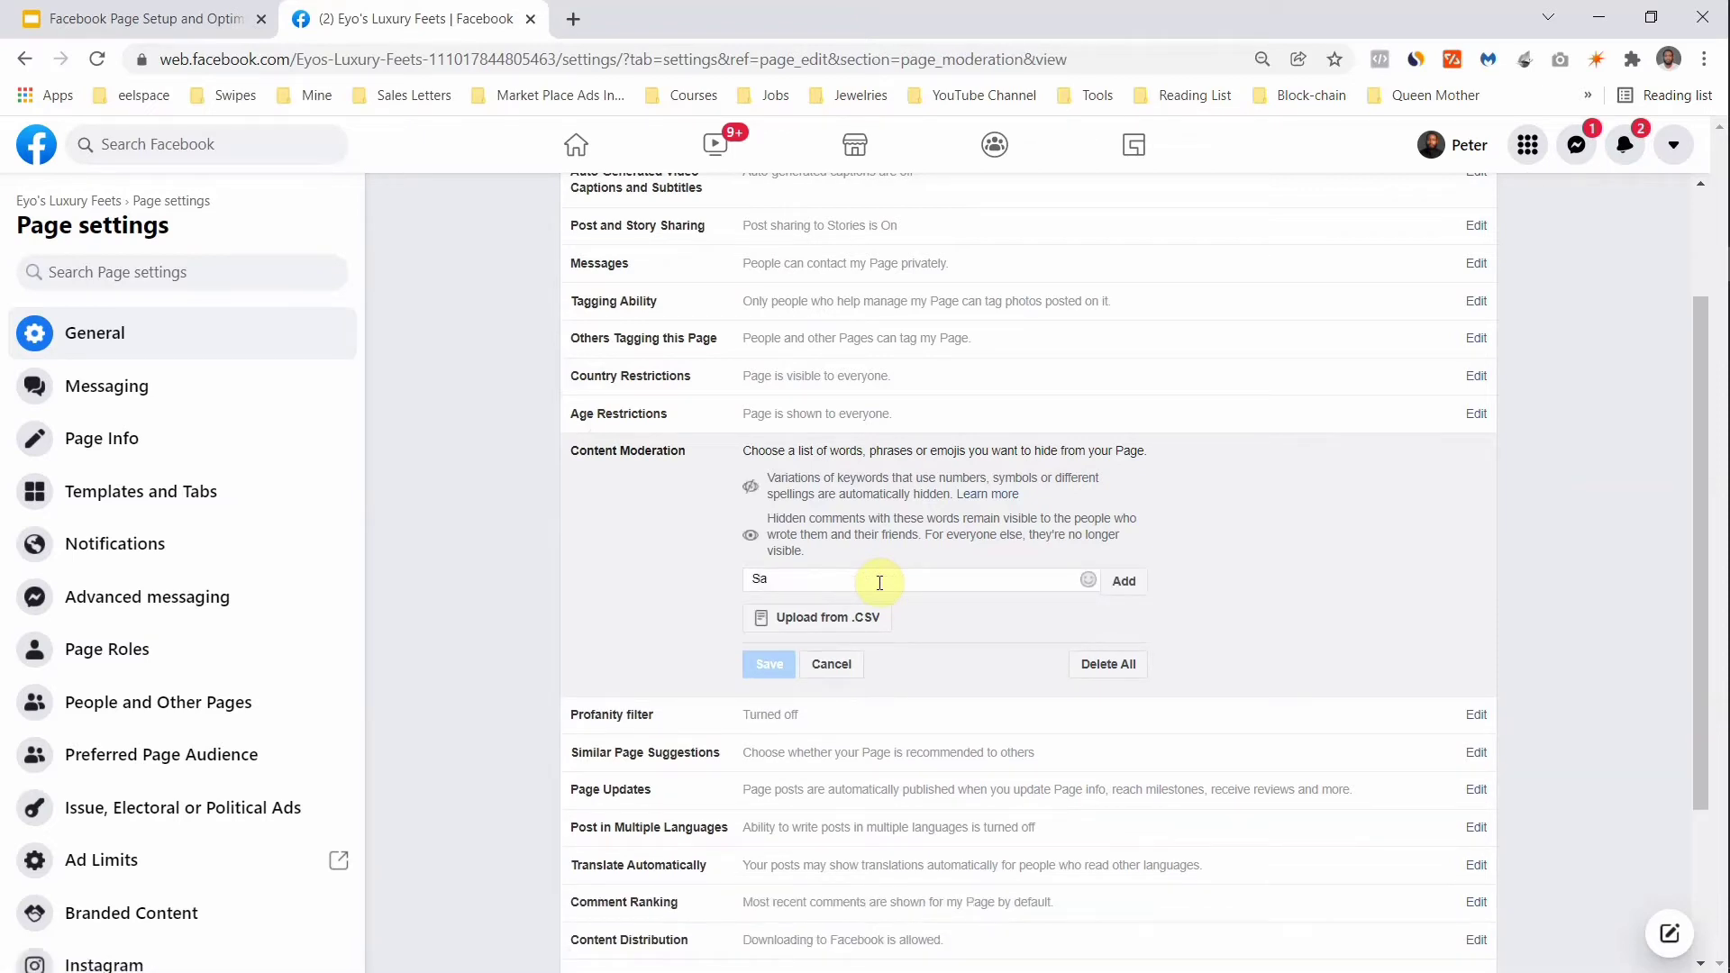
text(am)
key(Return)
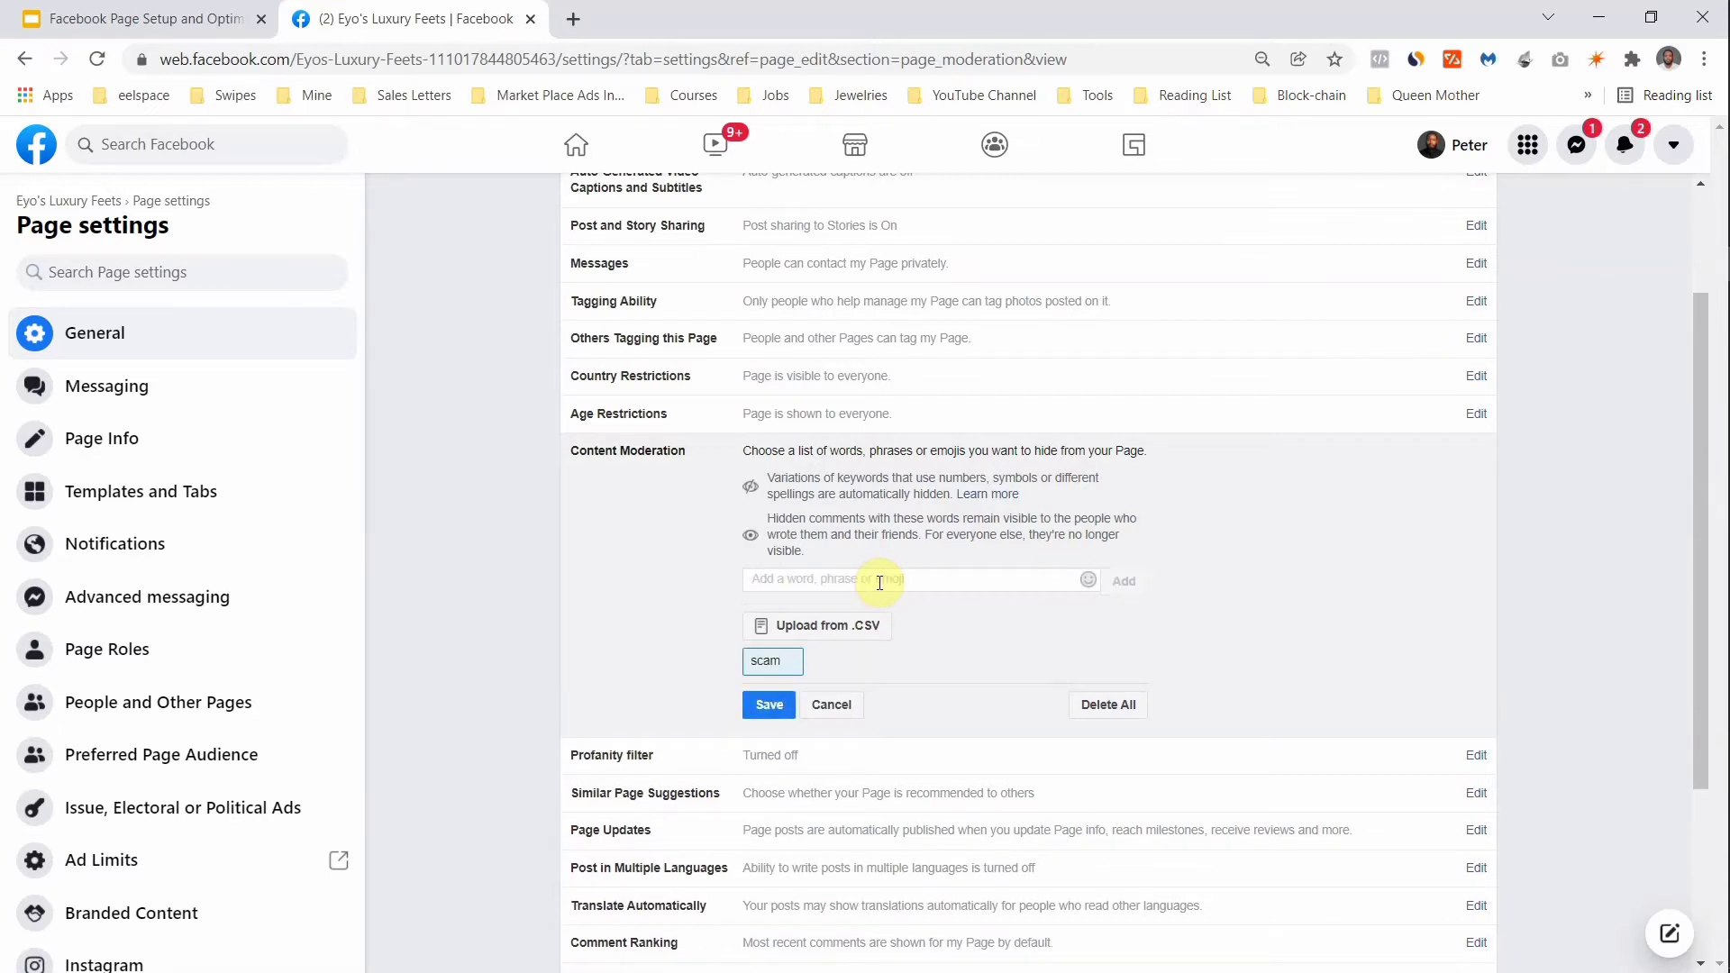
text(4)
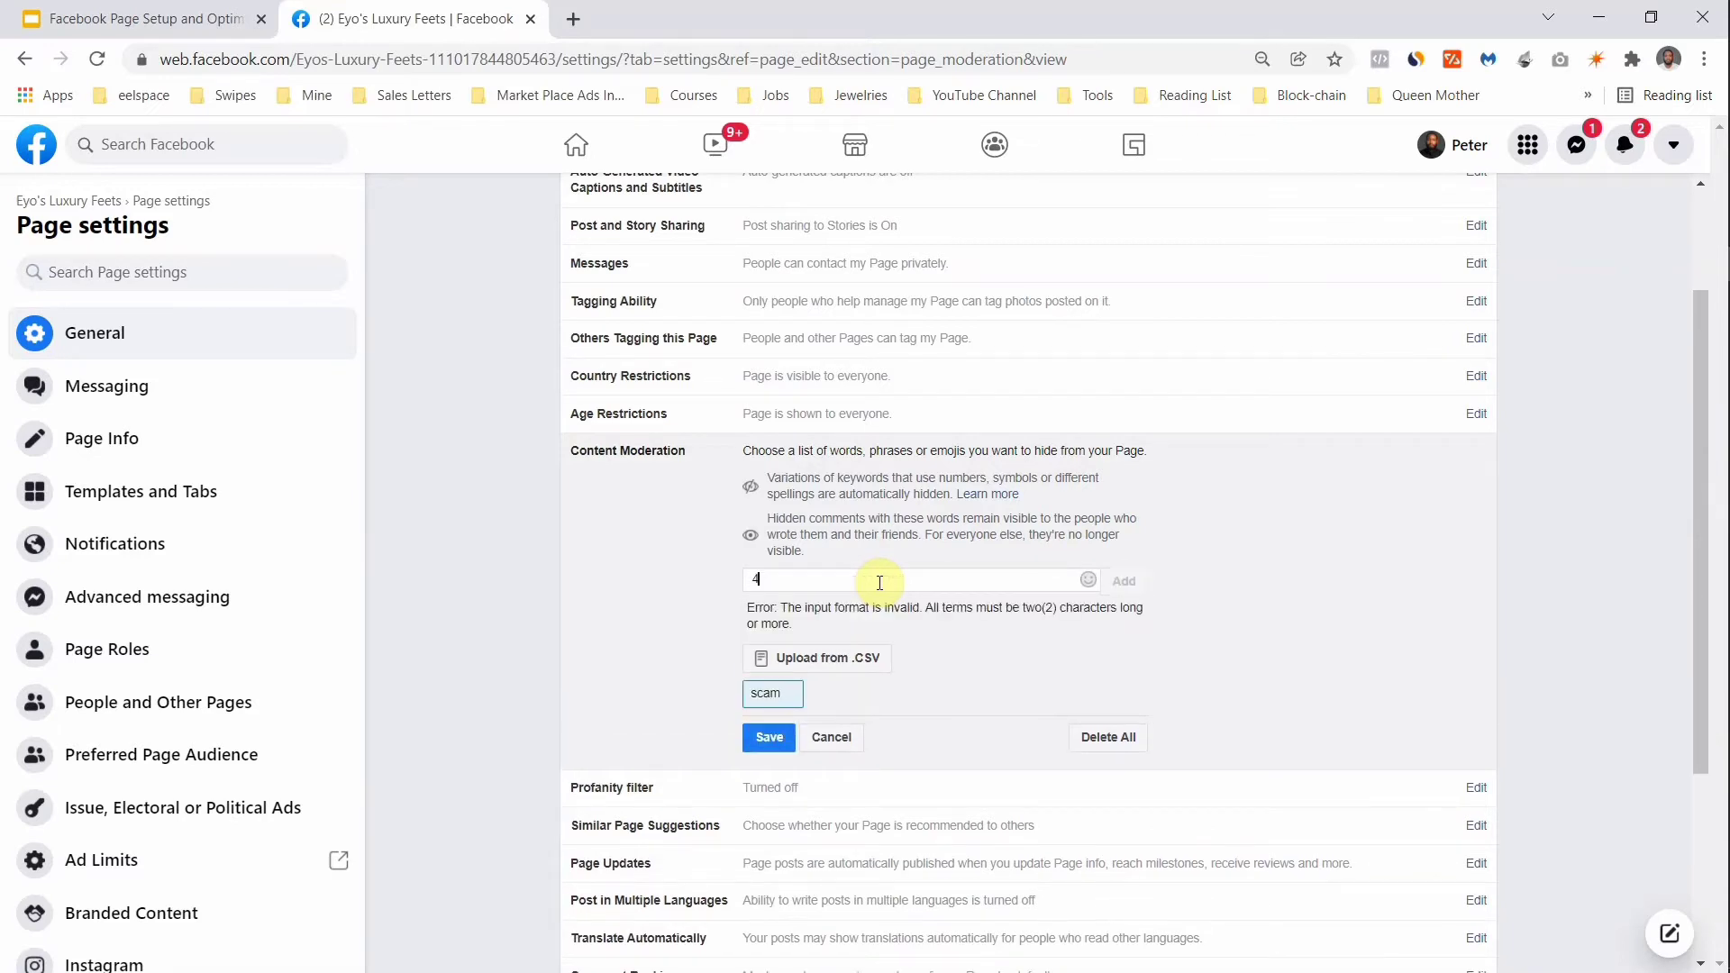
text(19)
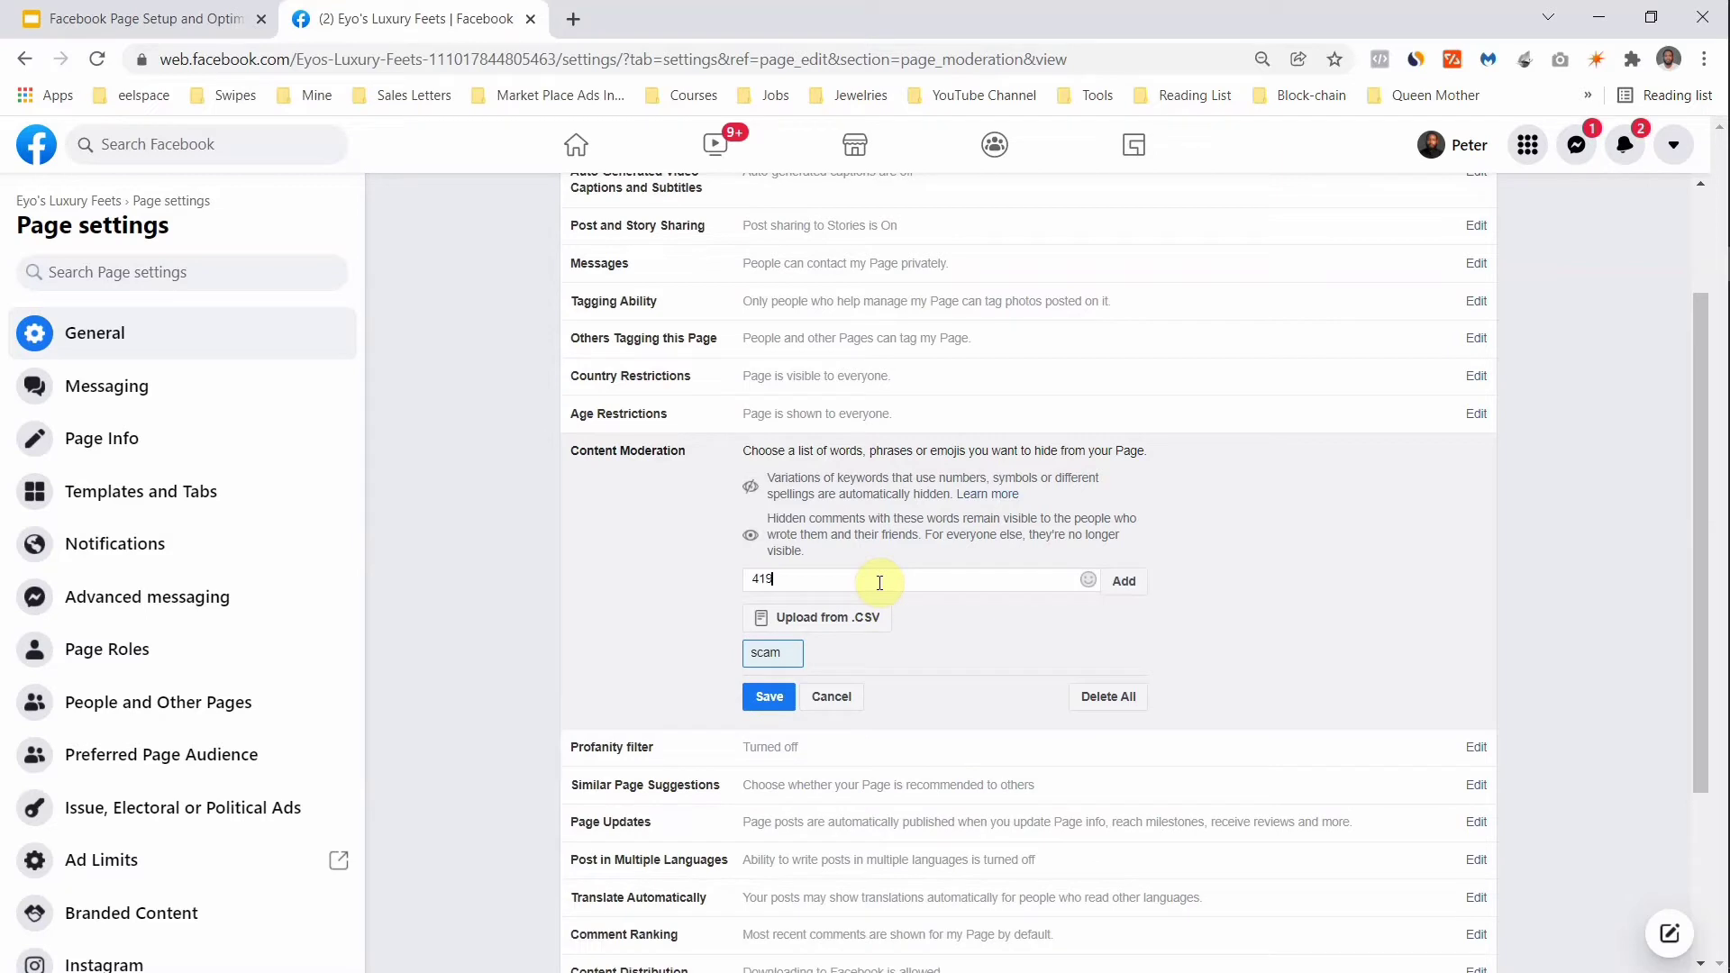
key(Return)
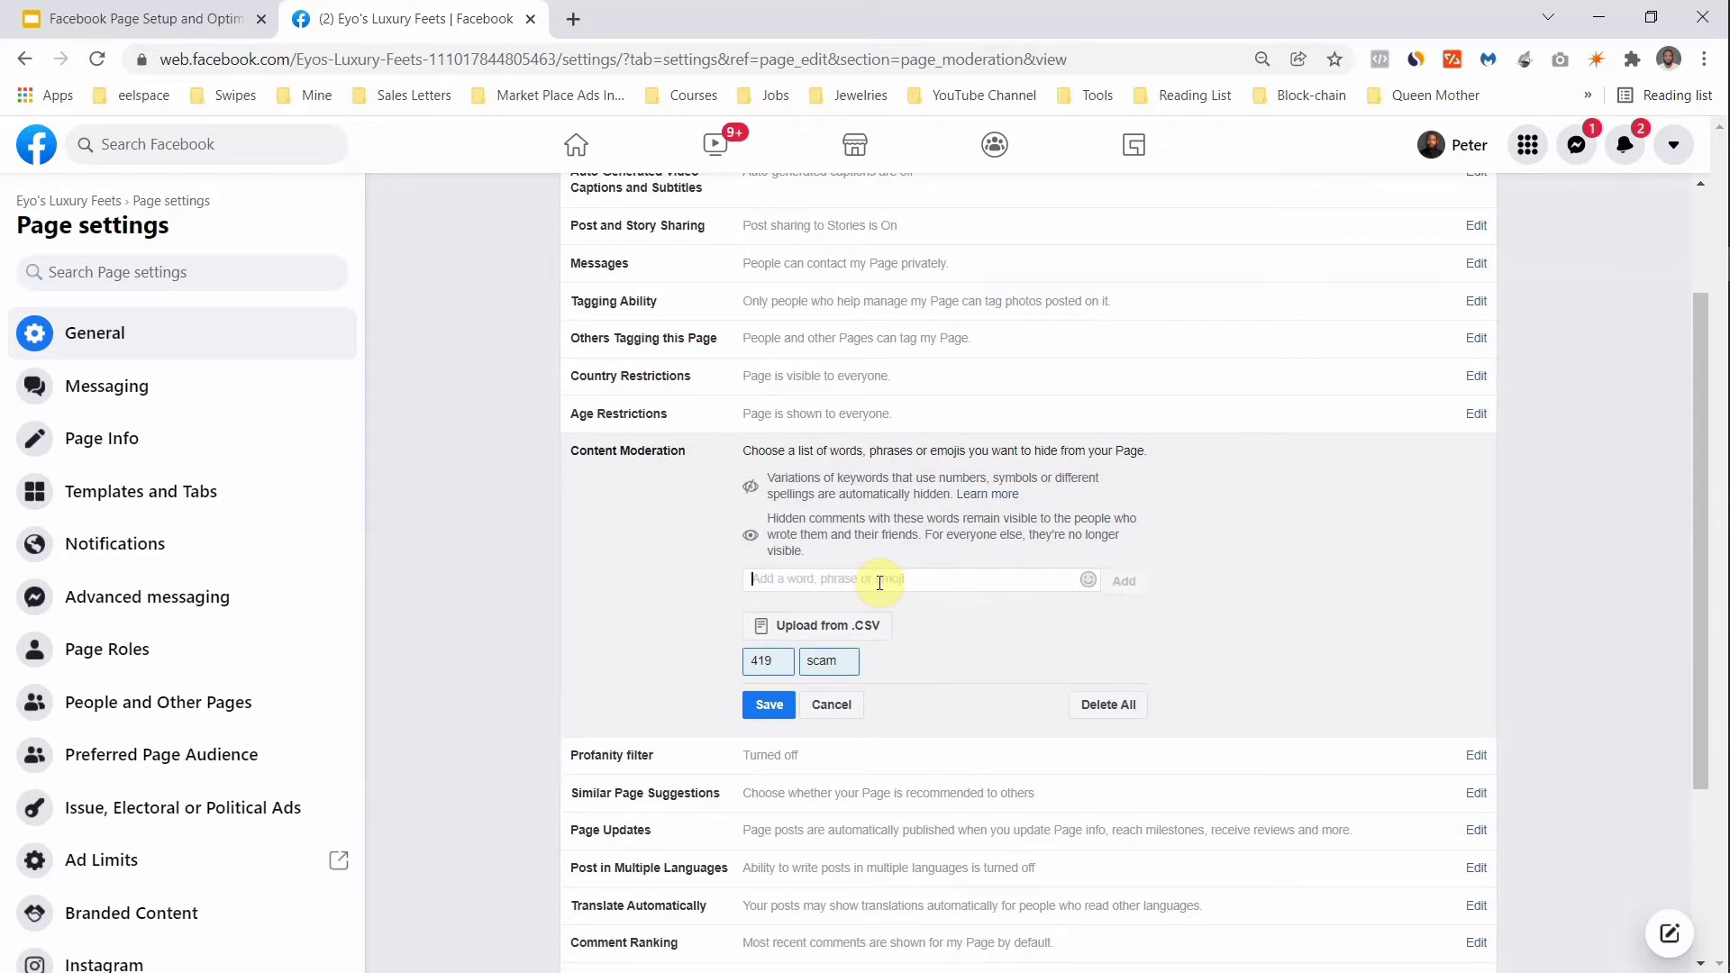
text(netw)
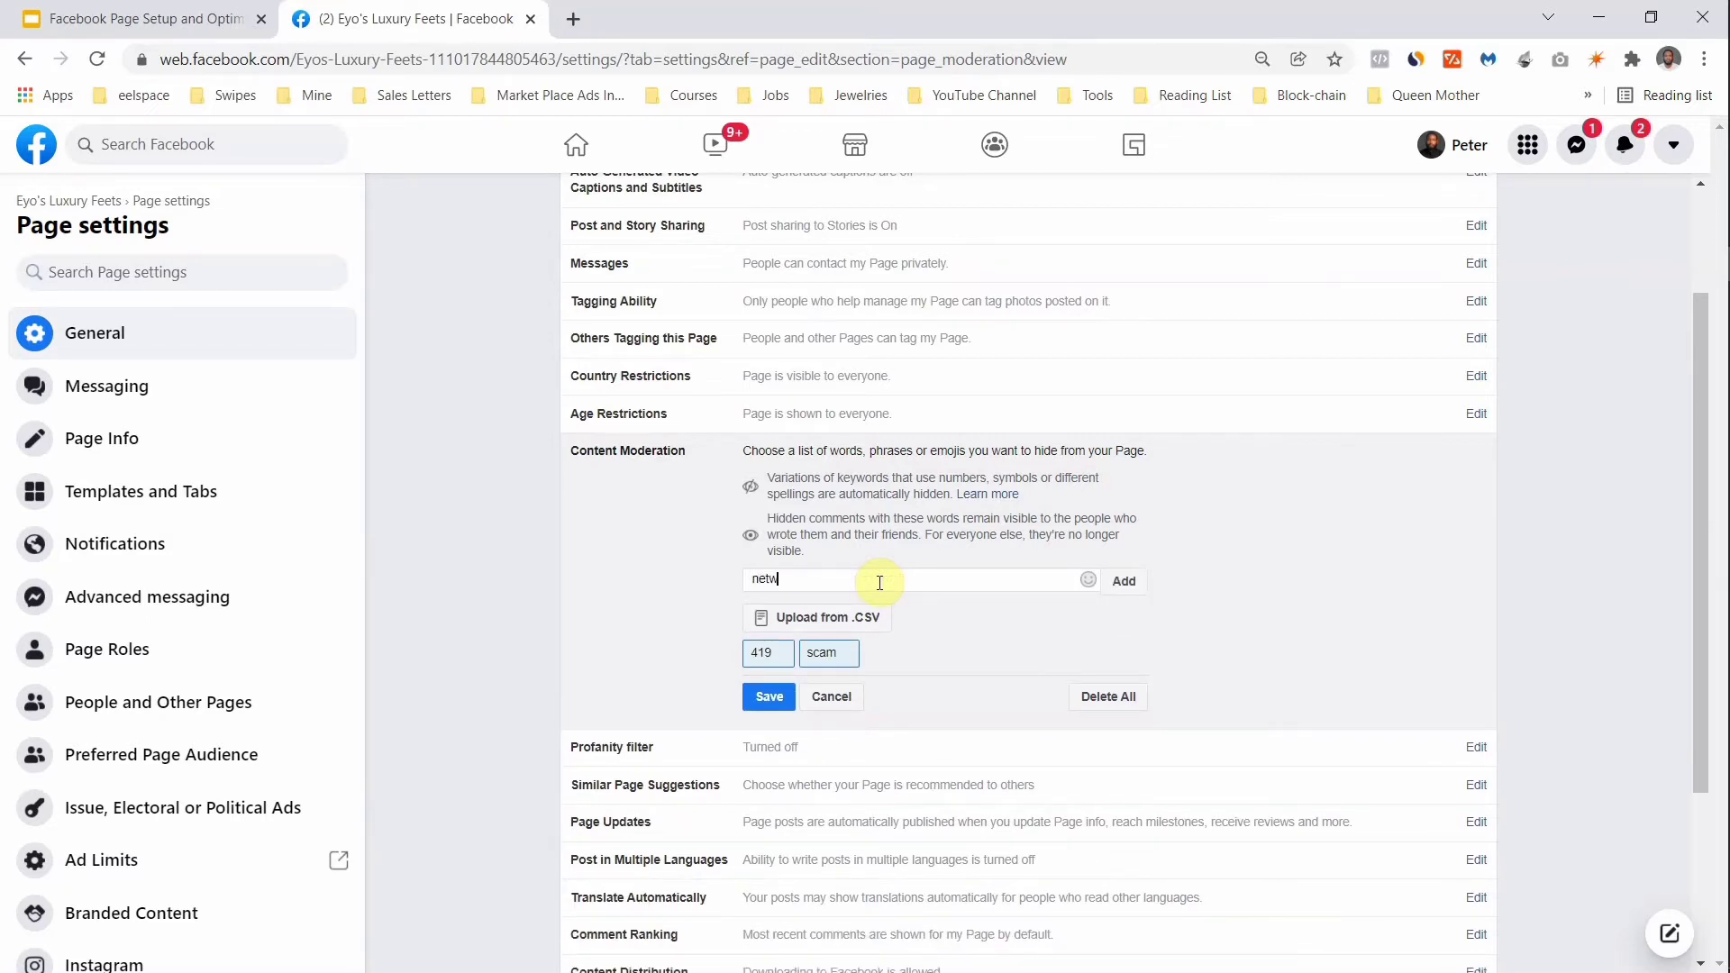
text(ork marketing)
key(Return)
text(b)
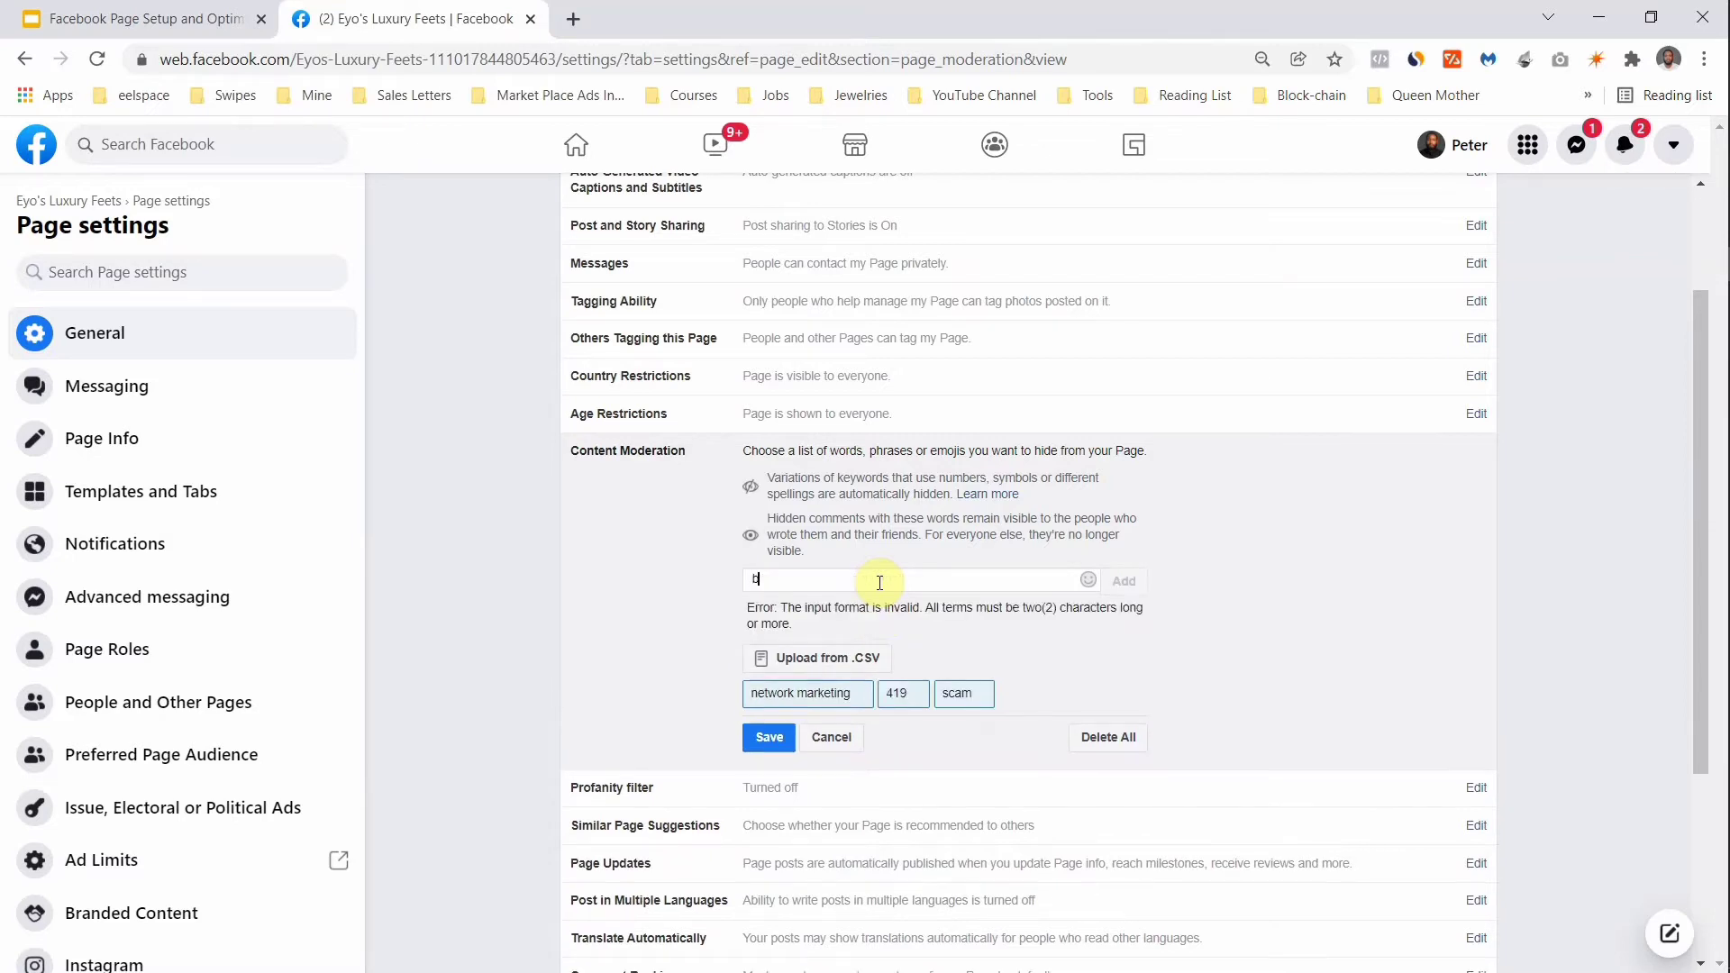
text(itc)
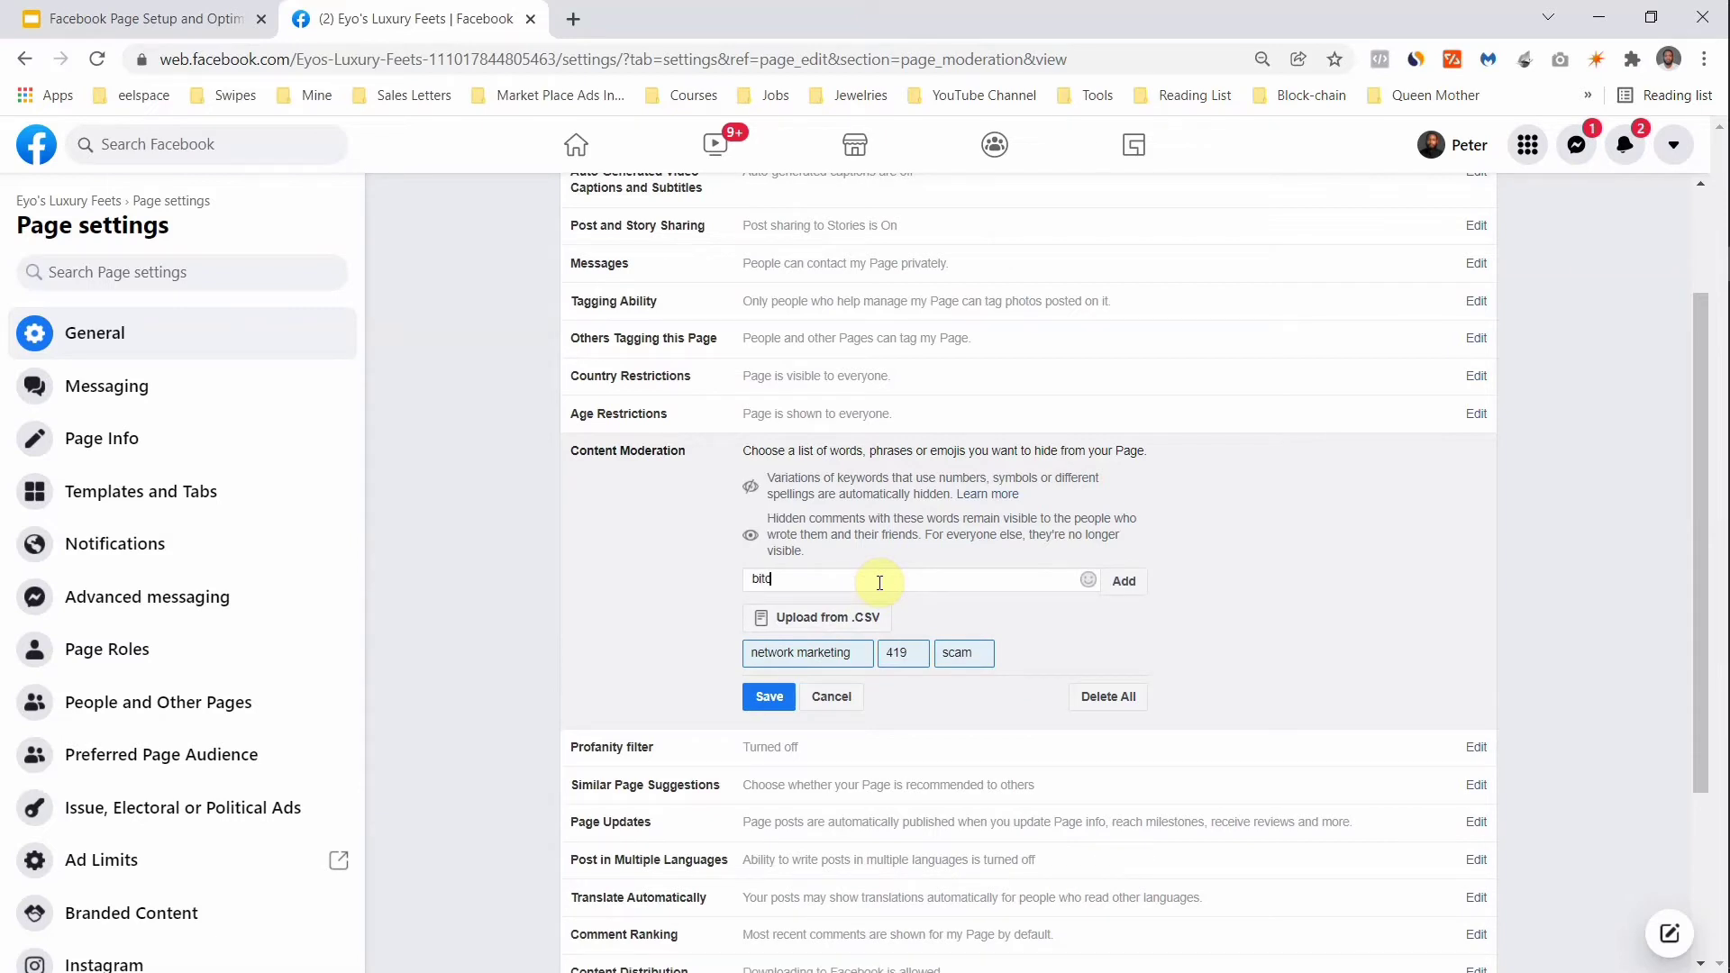
text(oin)
key(Return)
text(cryto)
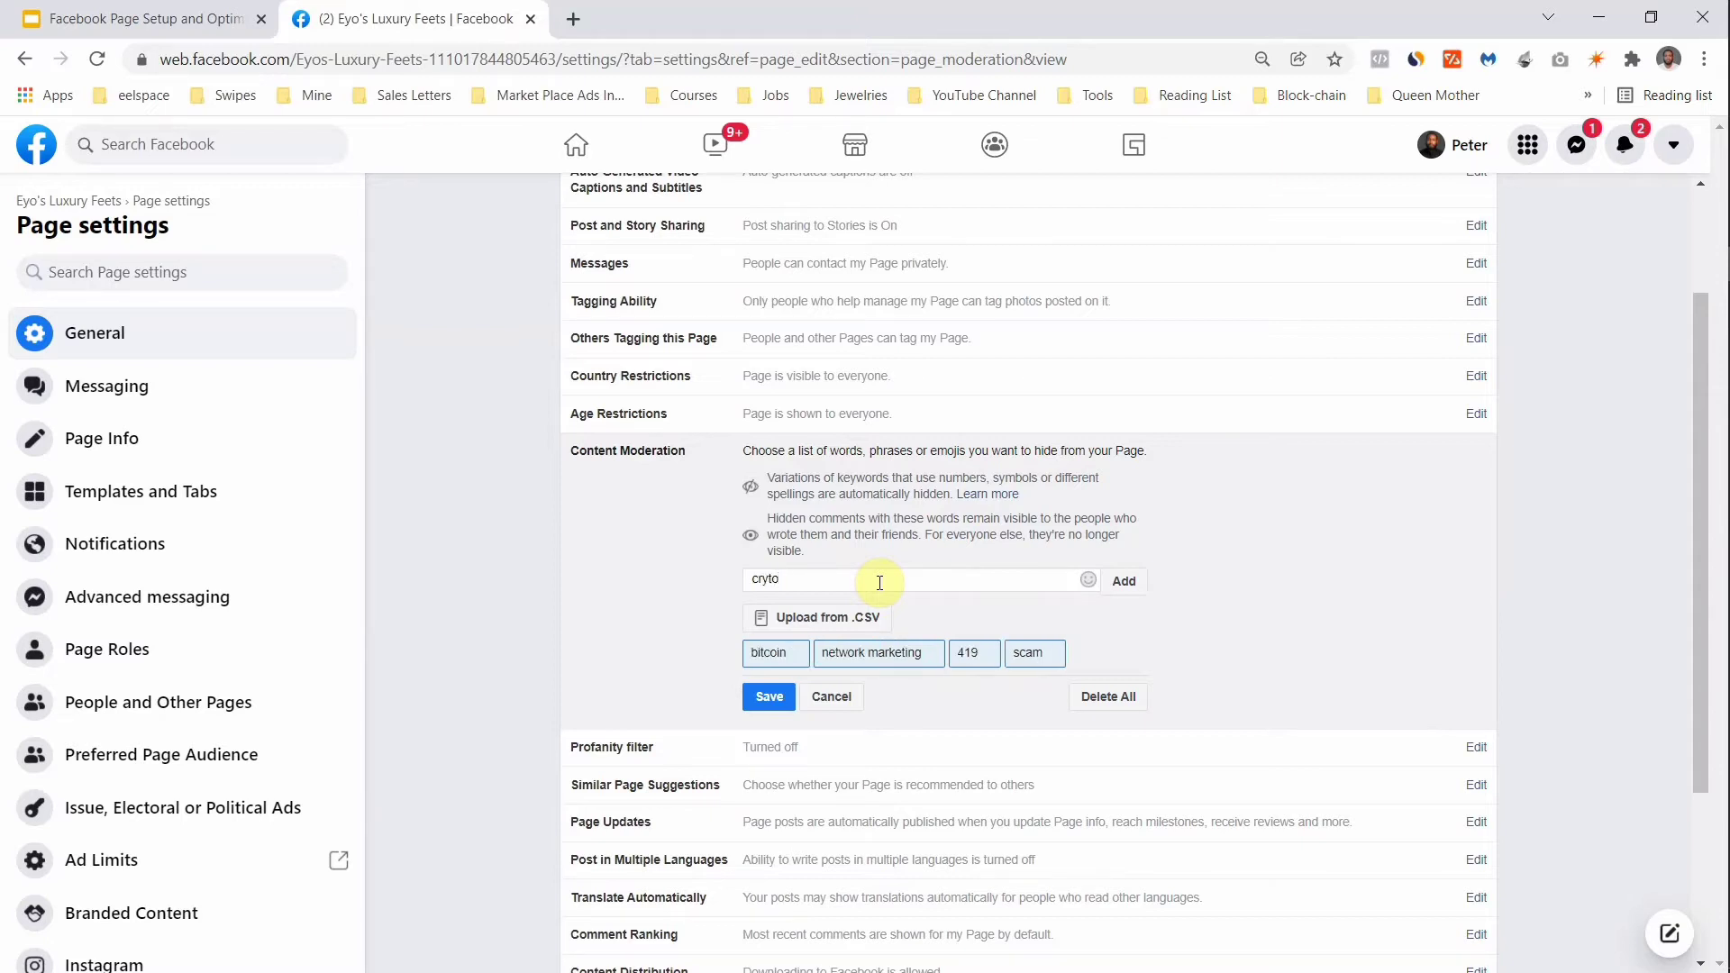
text(currency)
key(Return)
text(foe)
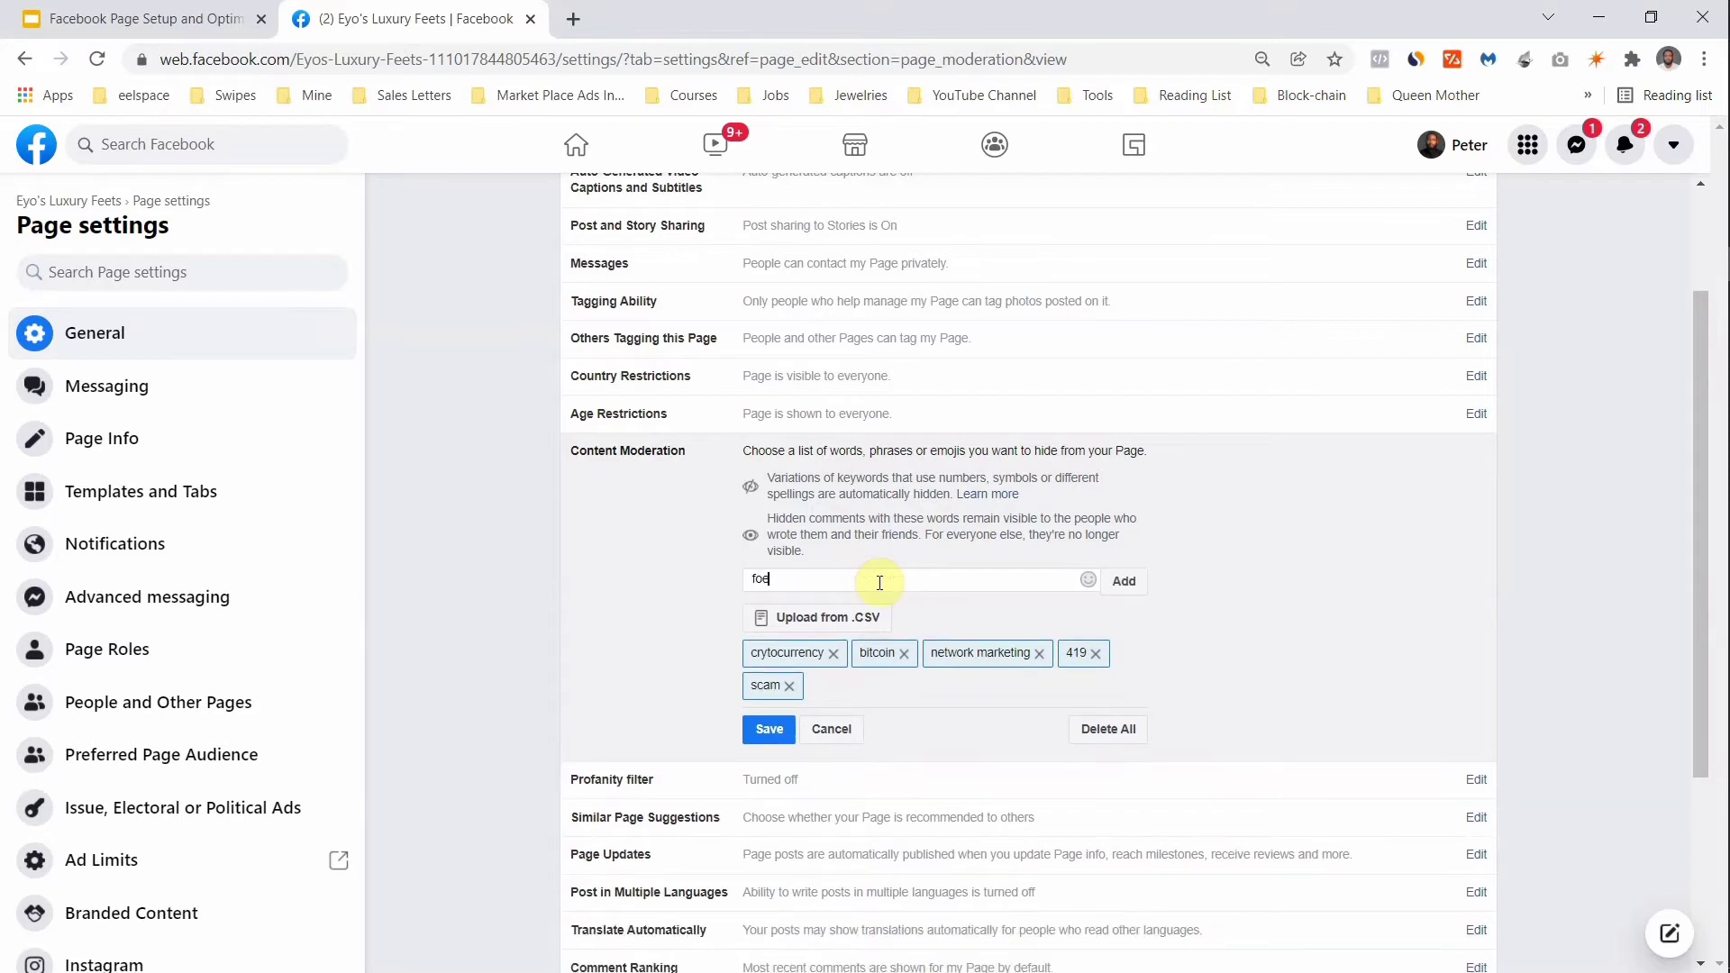
key(BackSpace)
key(BackSpace)
text(orex)
key(Return)
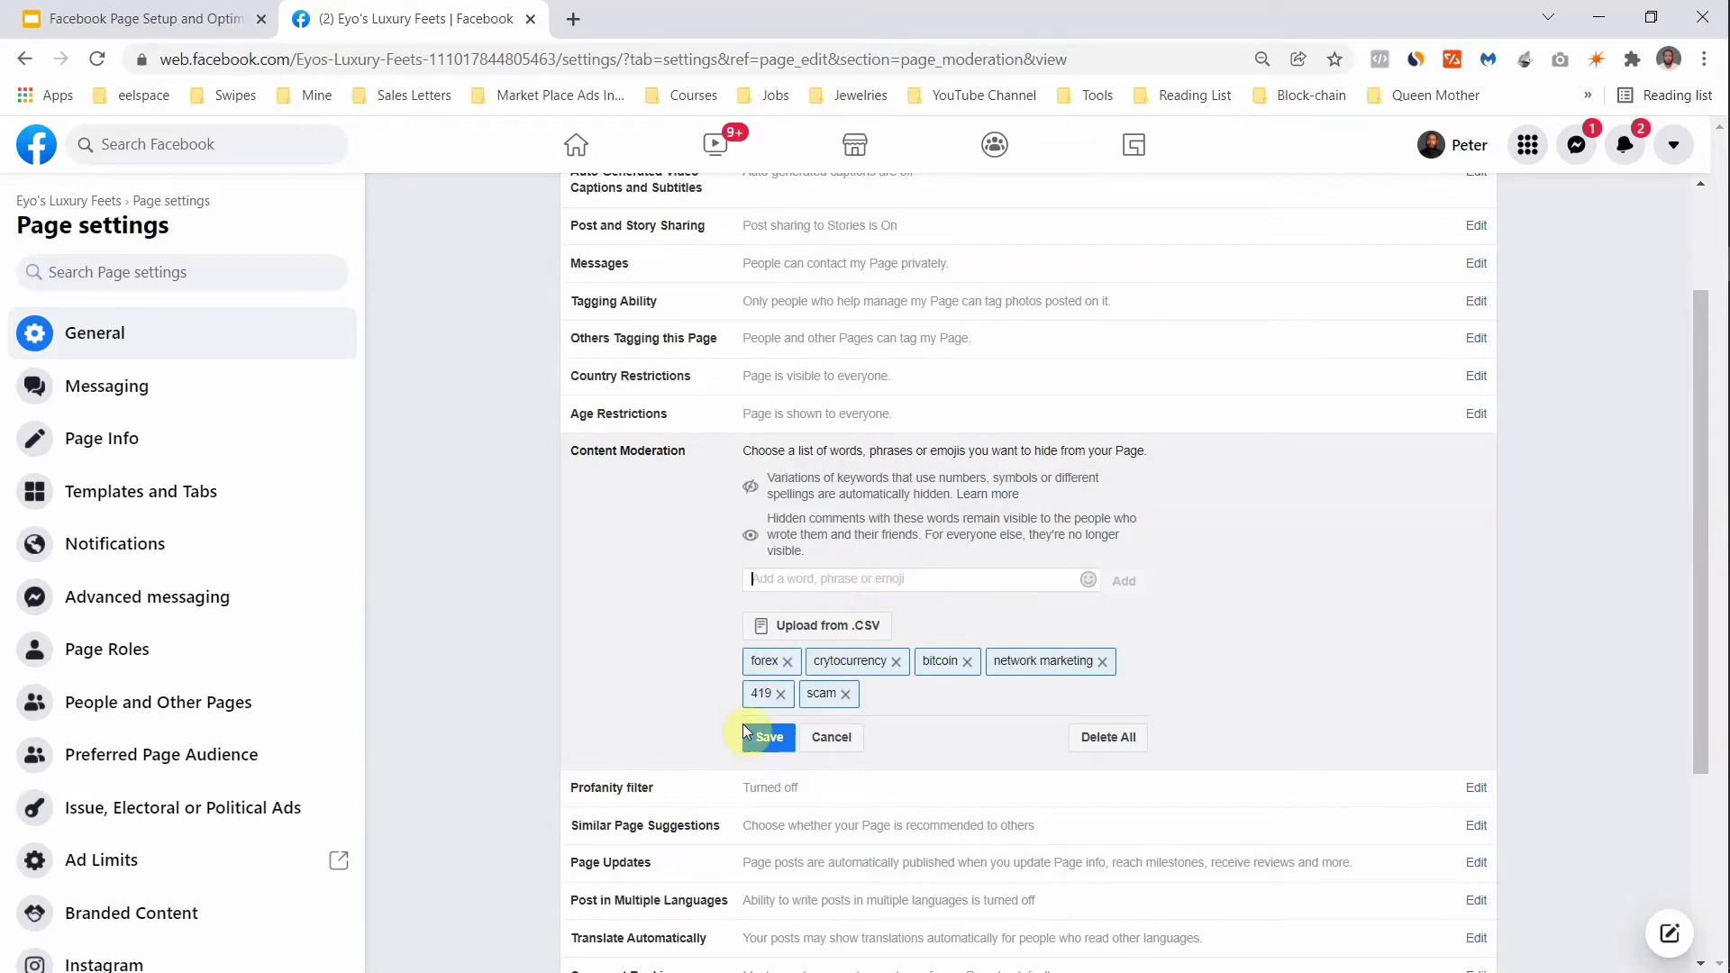
click(775, 739)
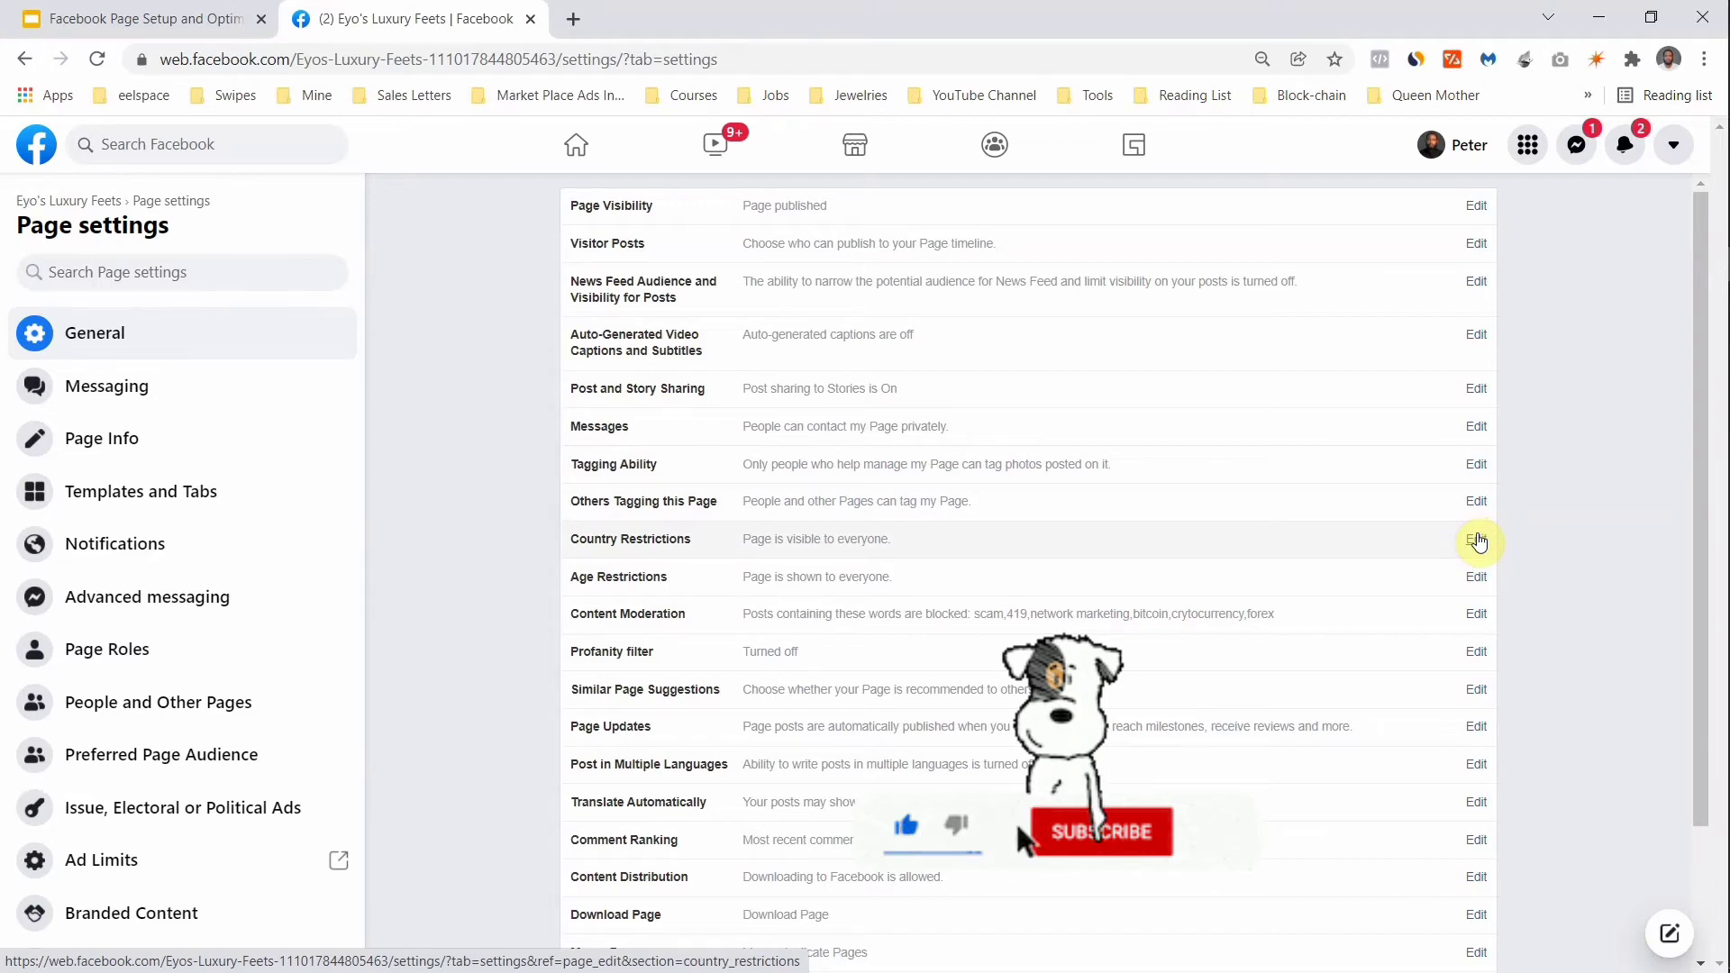
Step: Add Nigeria to Country Restrictions with 'Hide this Page from viewers in these countries', unsaved
click(1478, 540)
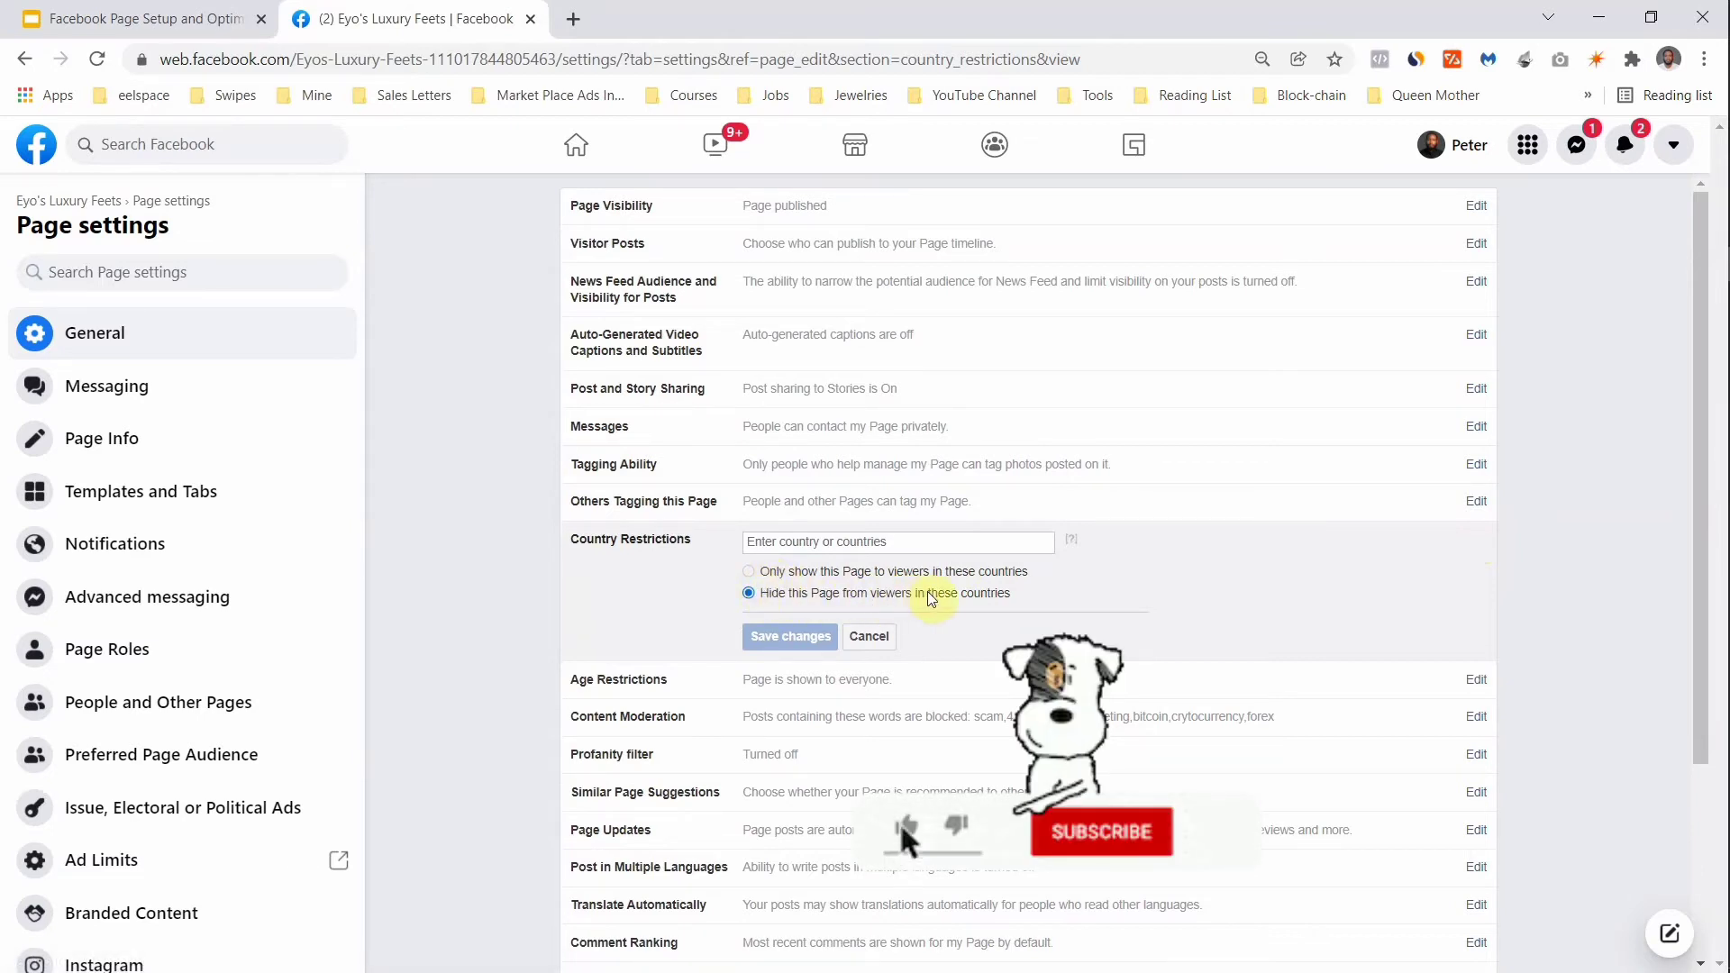
click(812, 540)
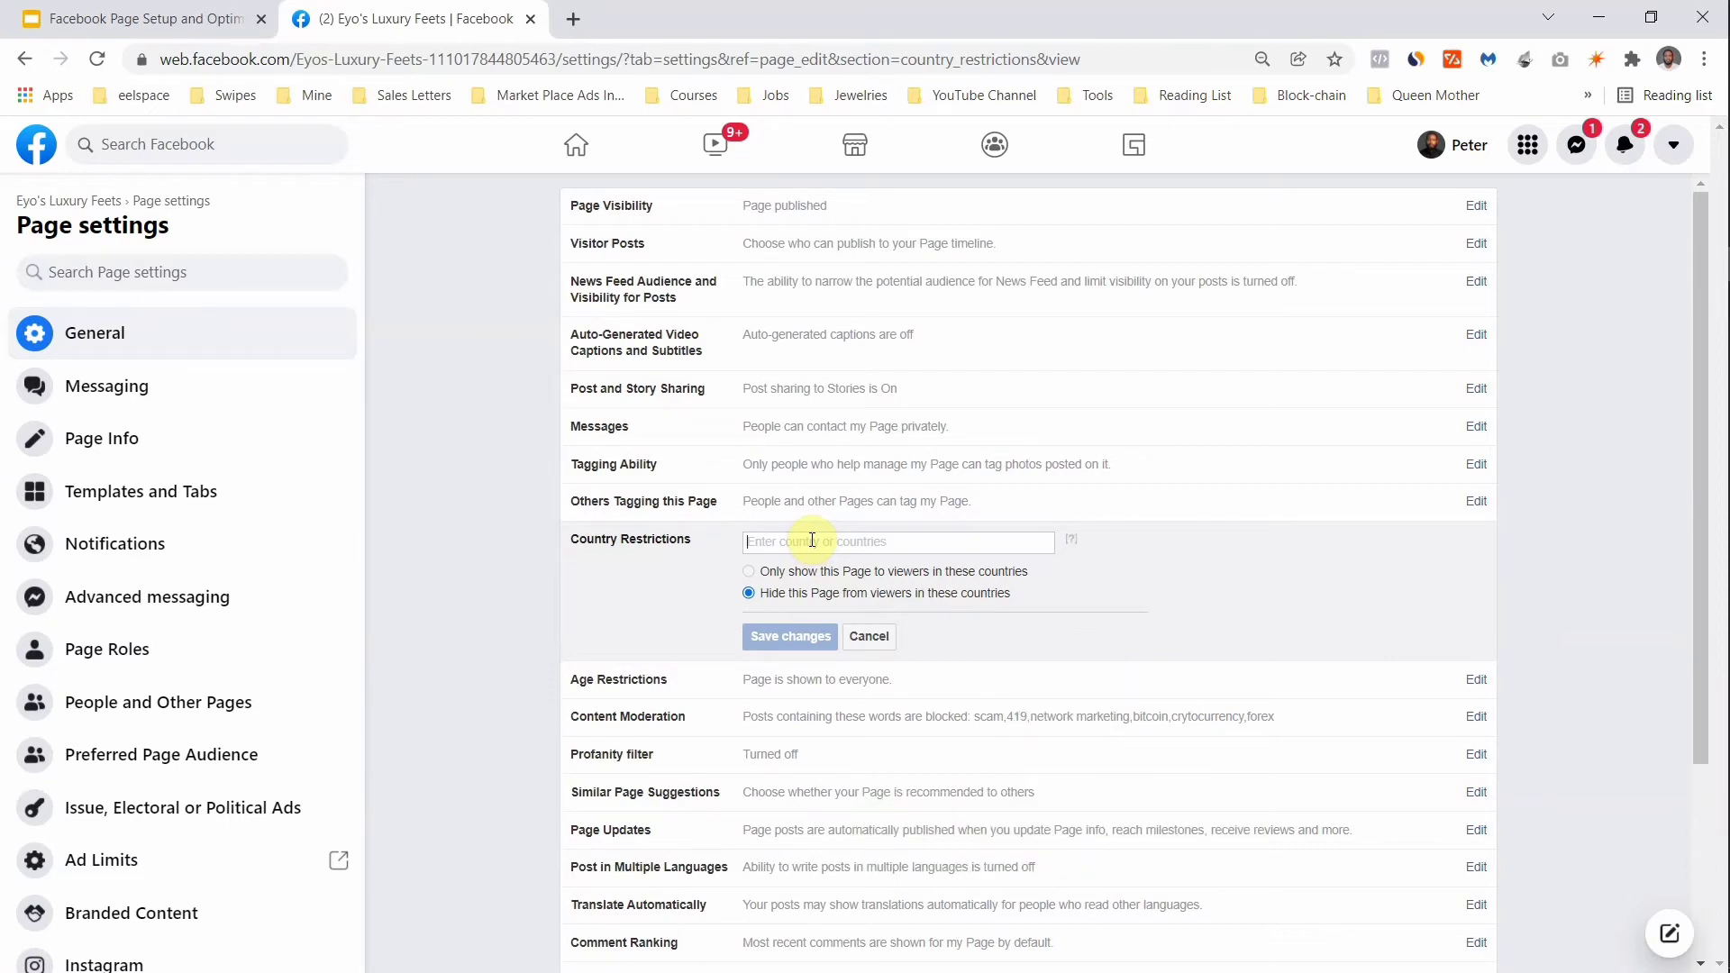
text(Nig)
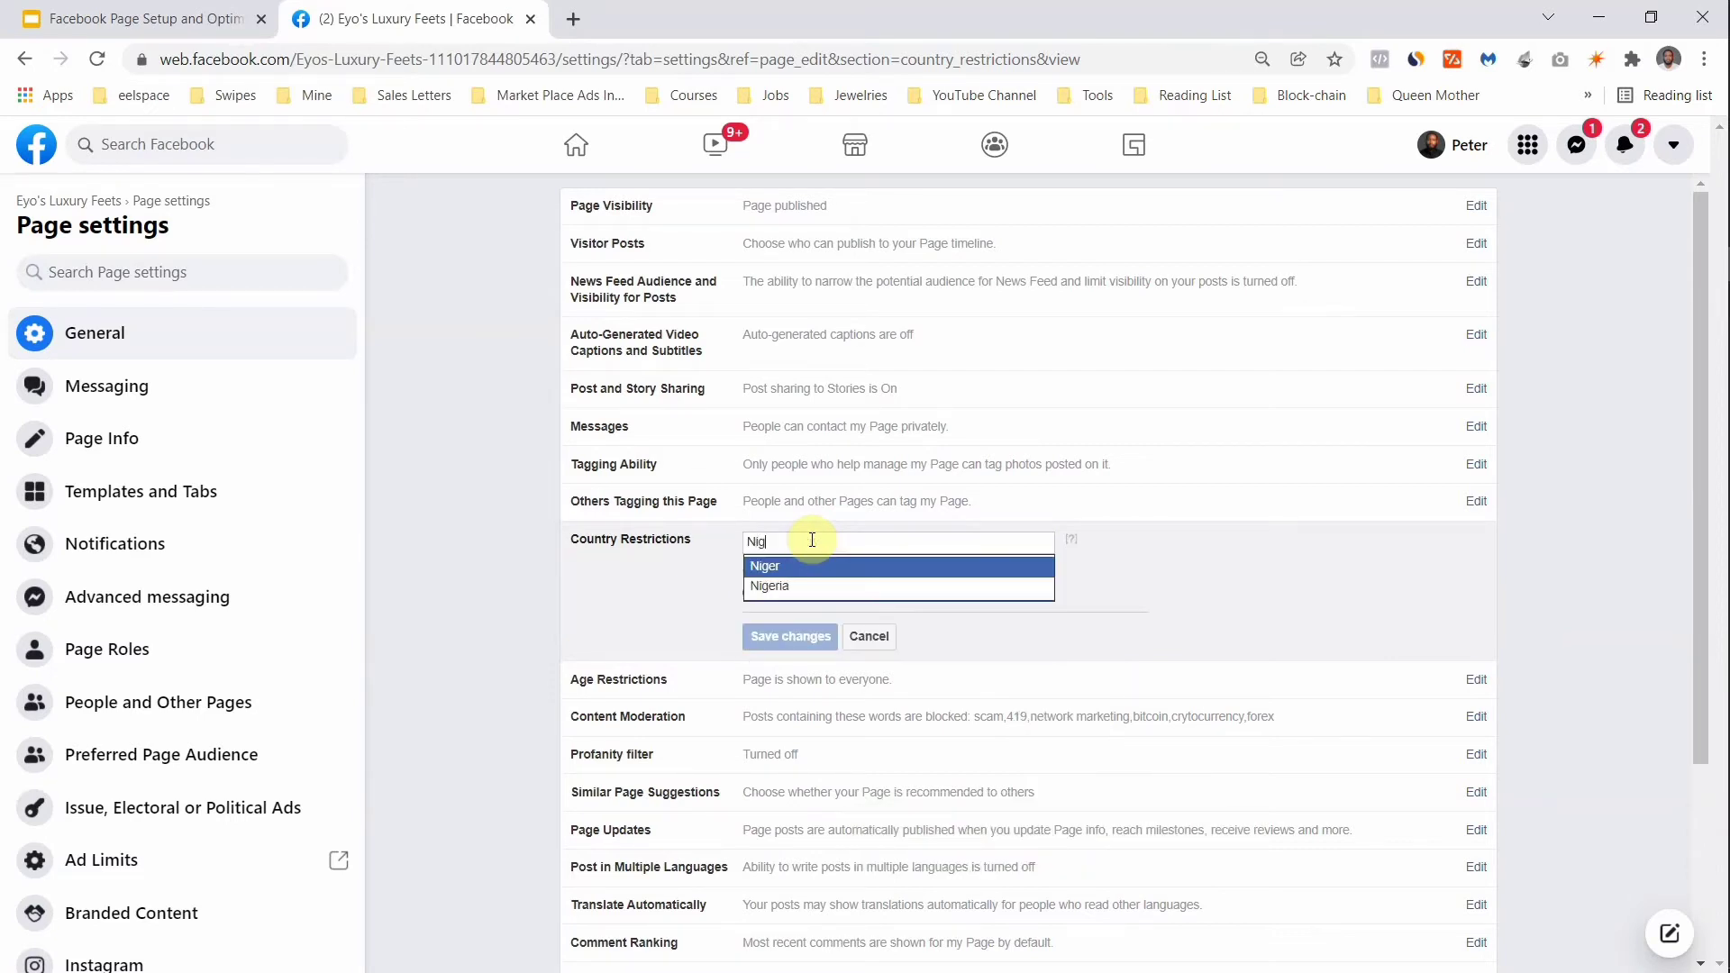
text(eria)
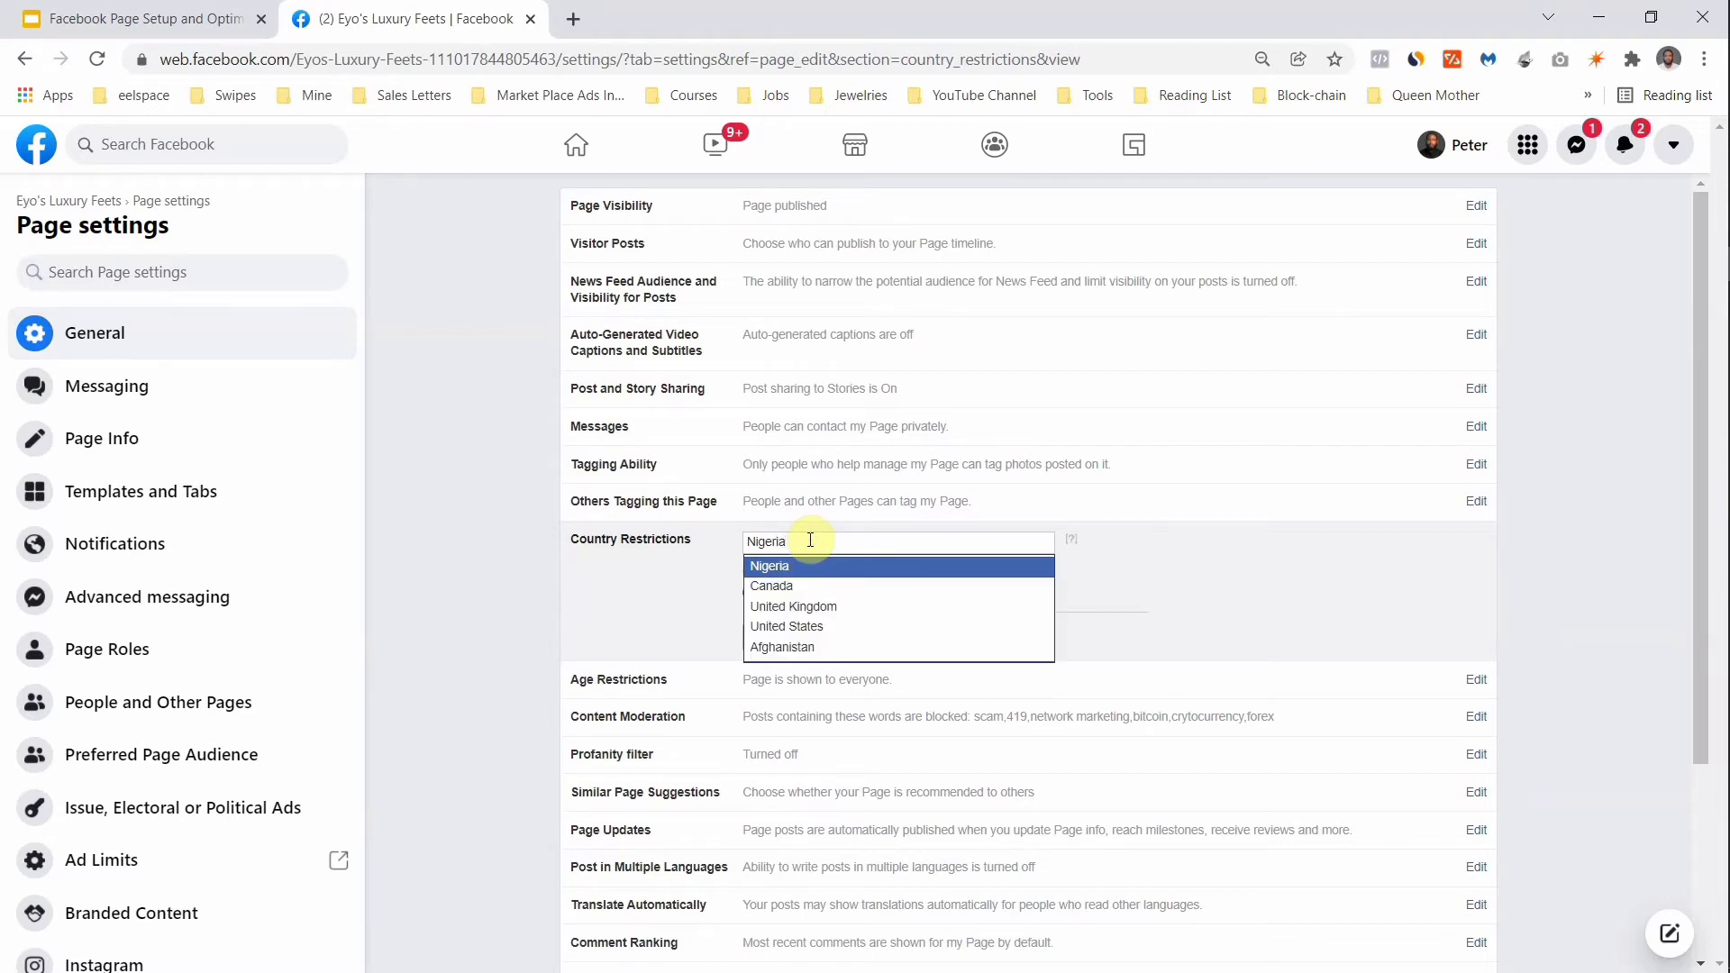
click(775, 567)
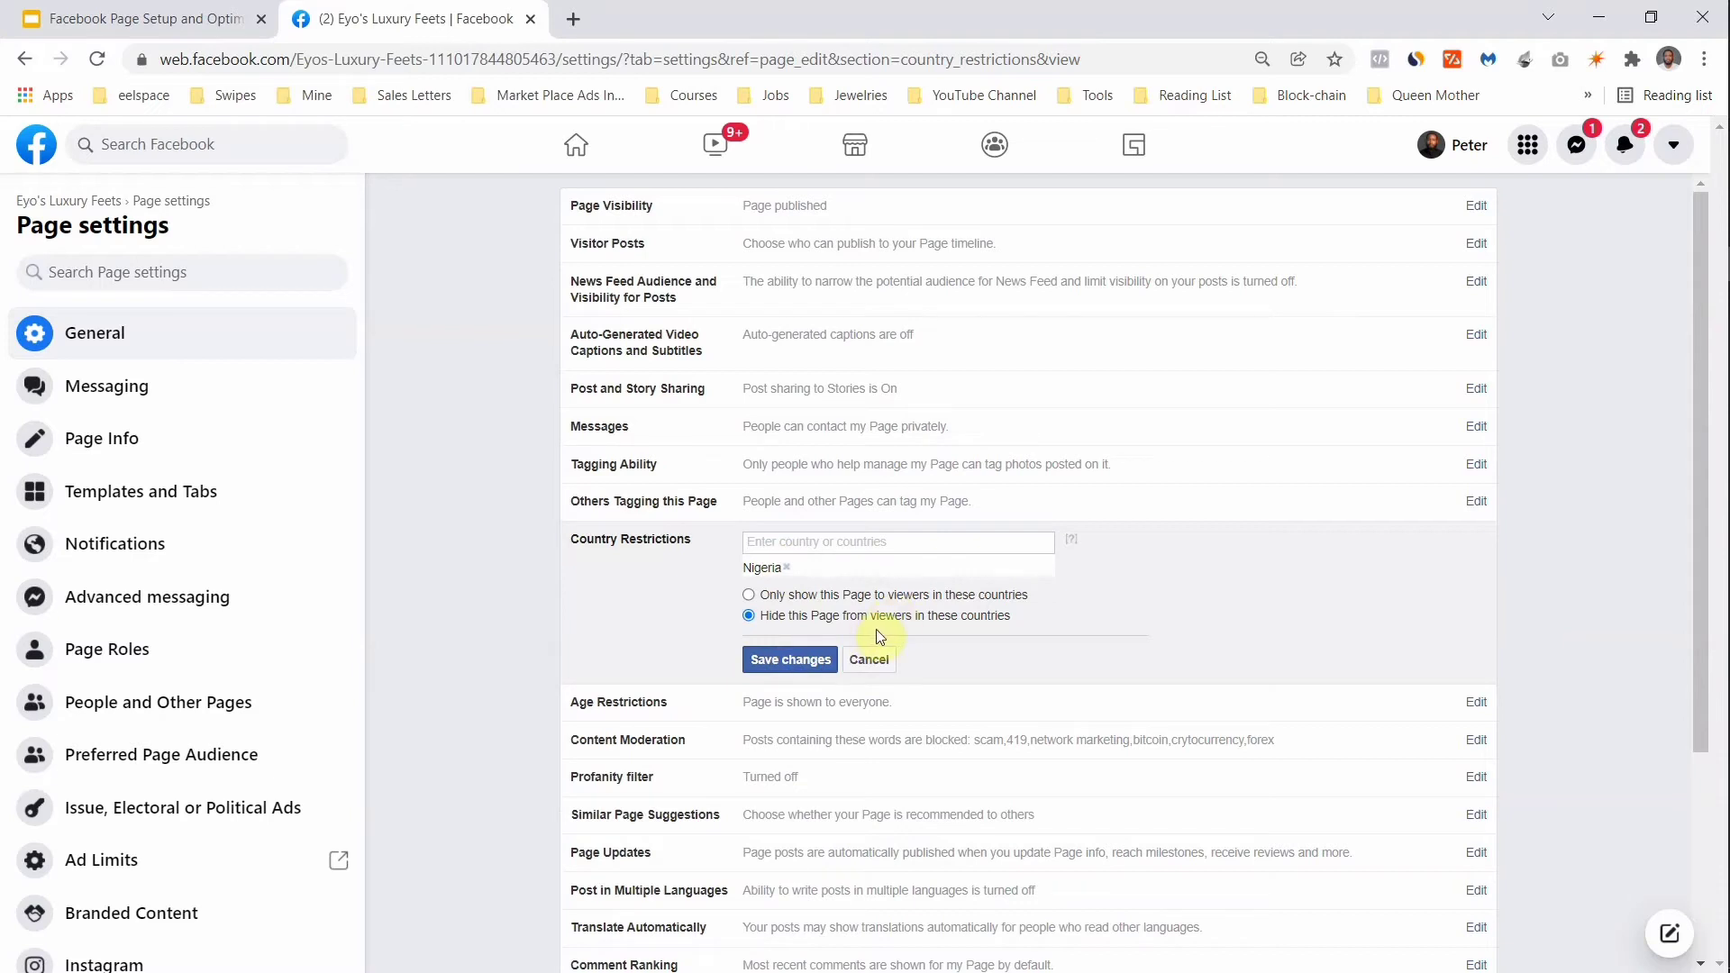
scroll(775, 484, down, 1)
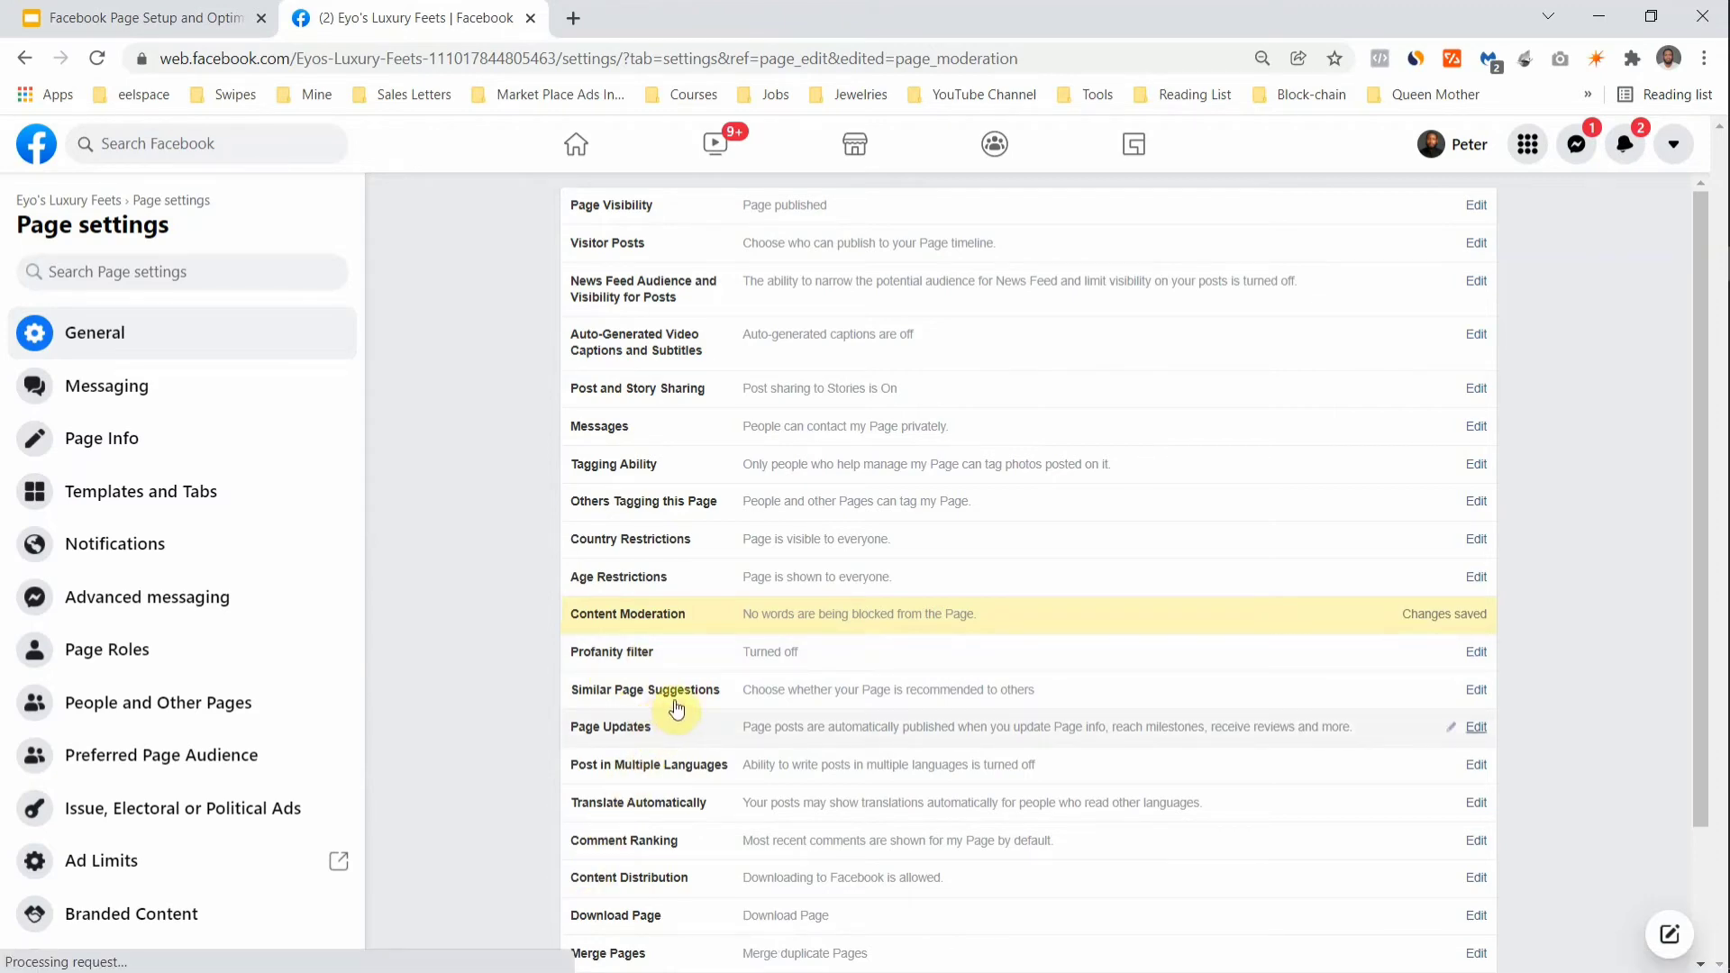
Step: Go to the Page Roles section near the bottom of the settings sidebar
scroll(642, 802, down, 3)
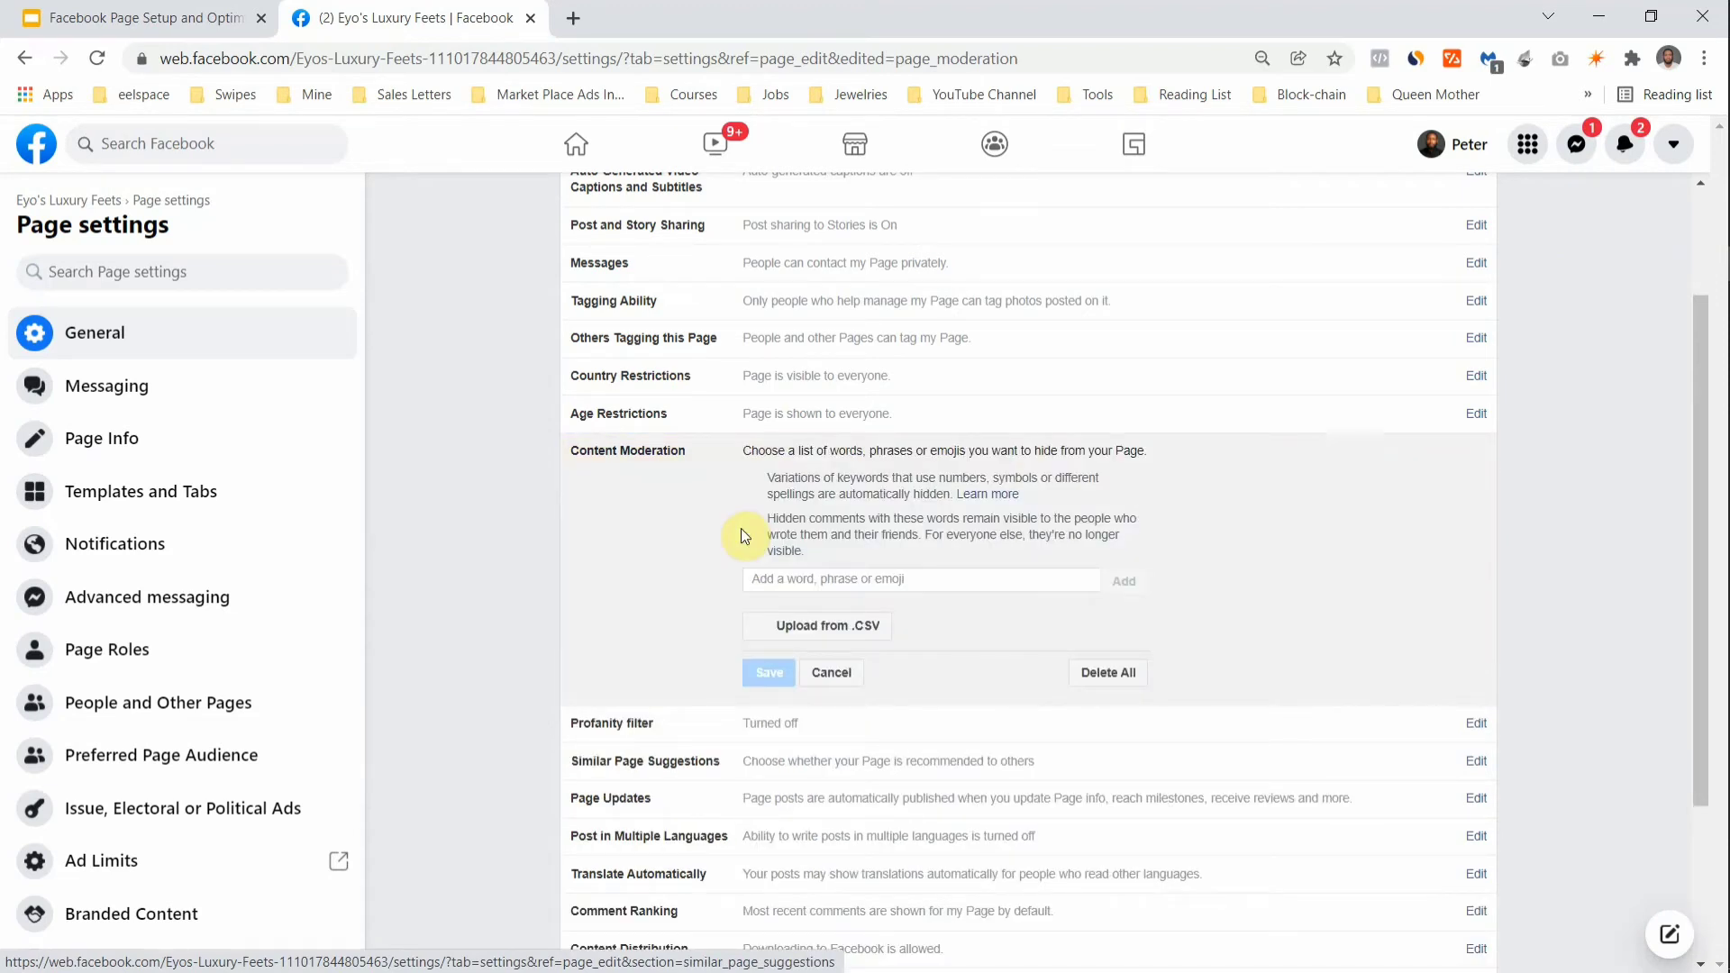
scroll(741, 533, down, 1)
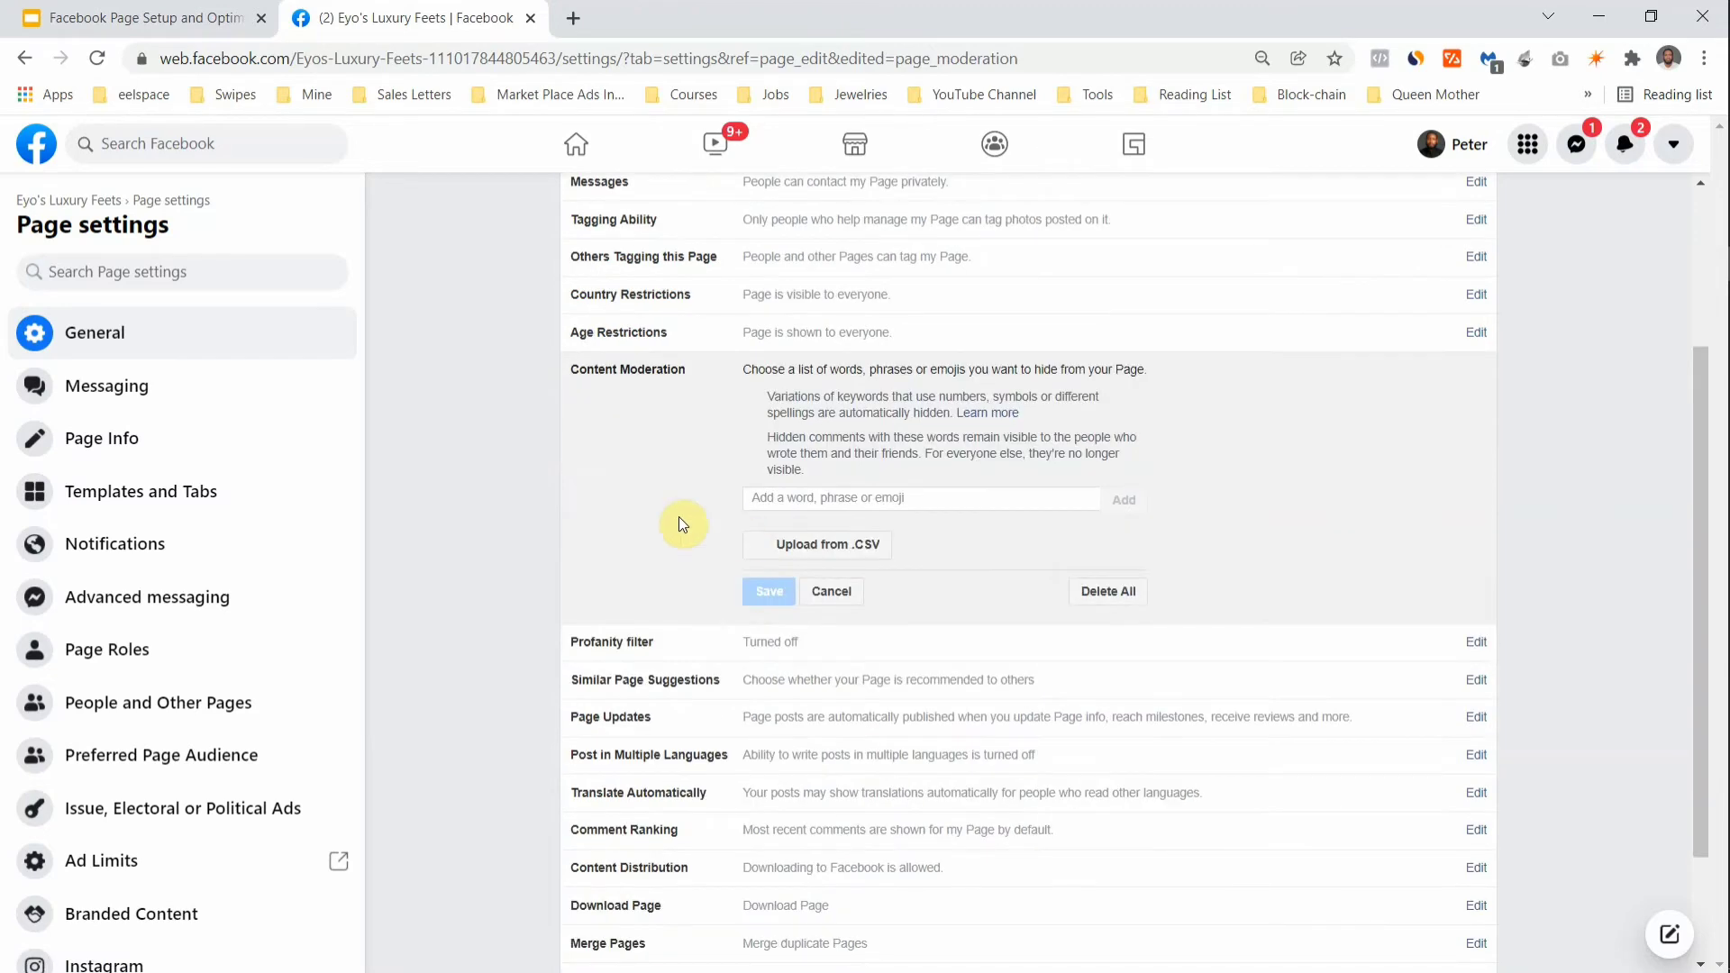
scroll(679, 519, down, 1)
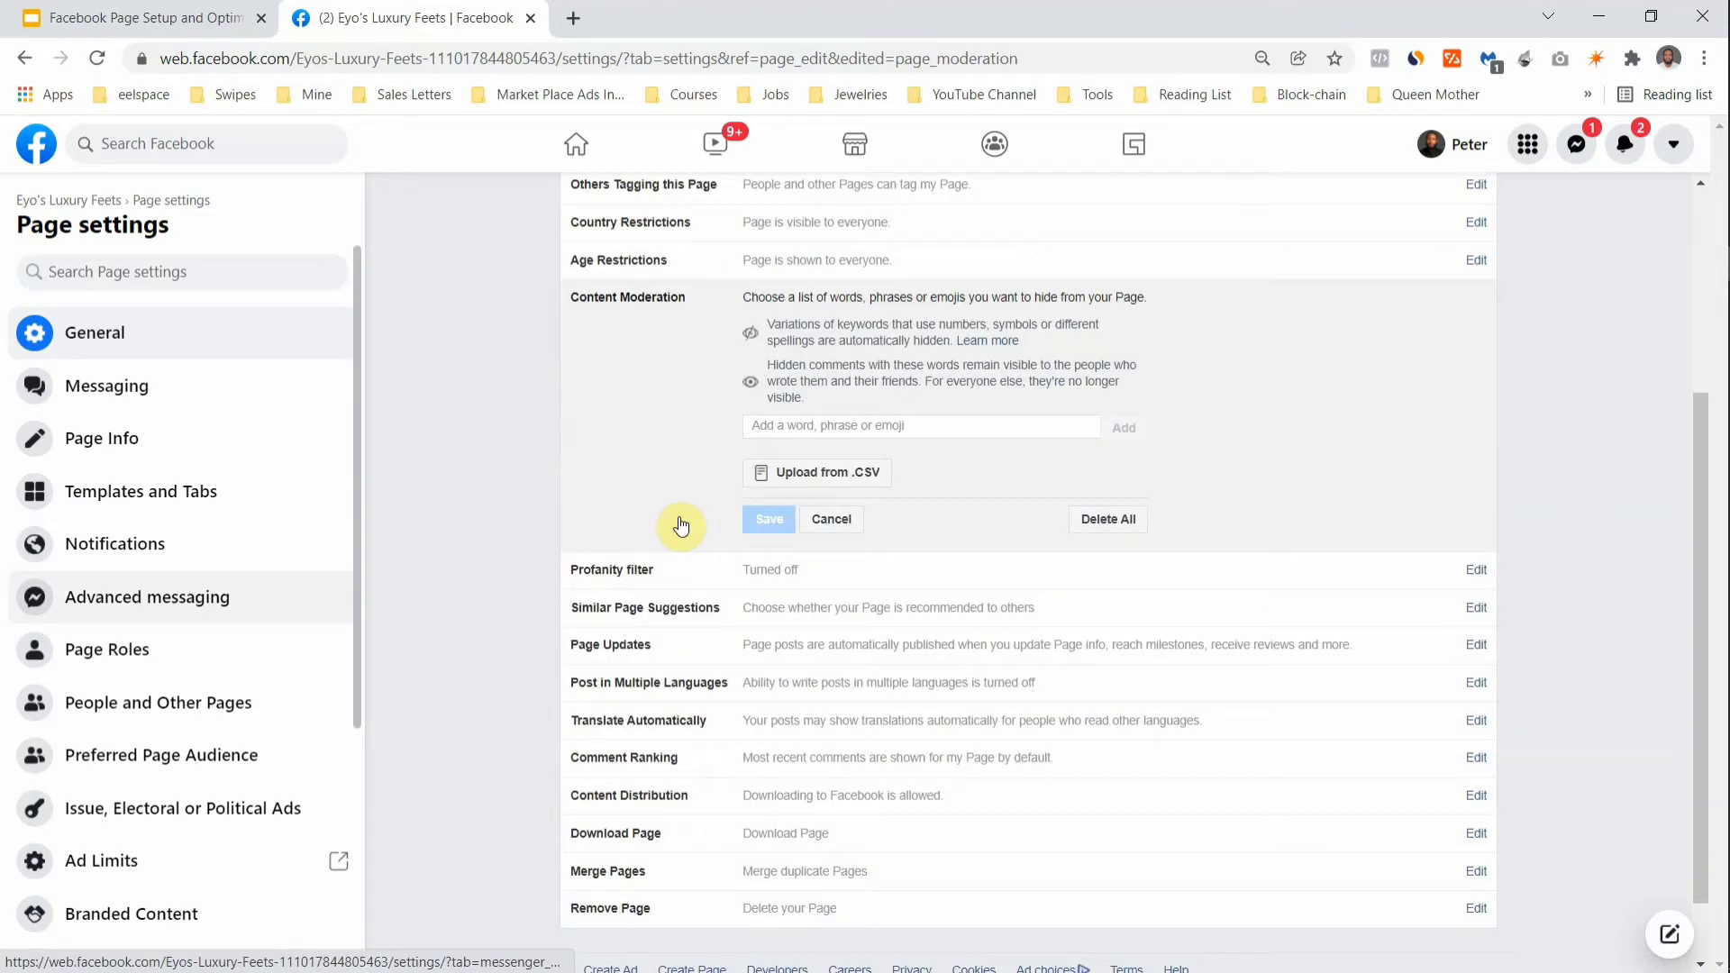
scroll(158, 688, down, 3)
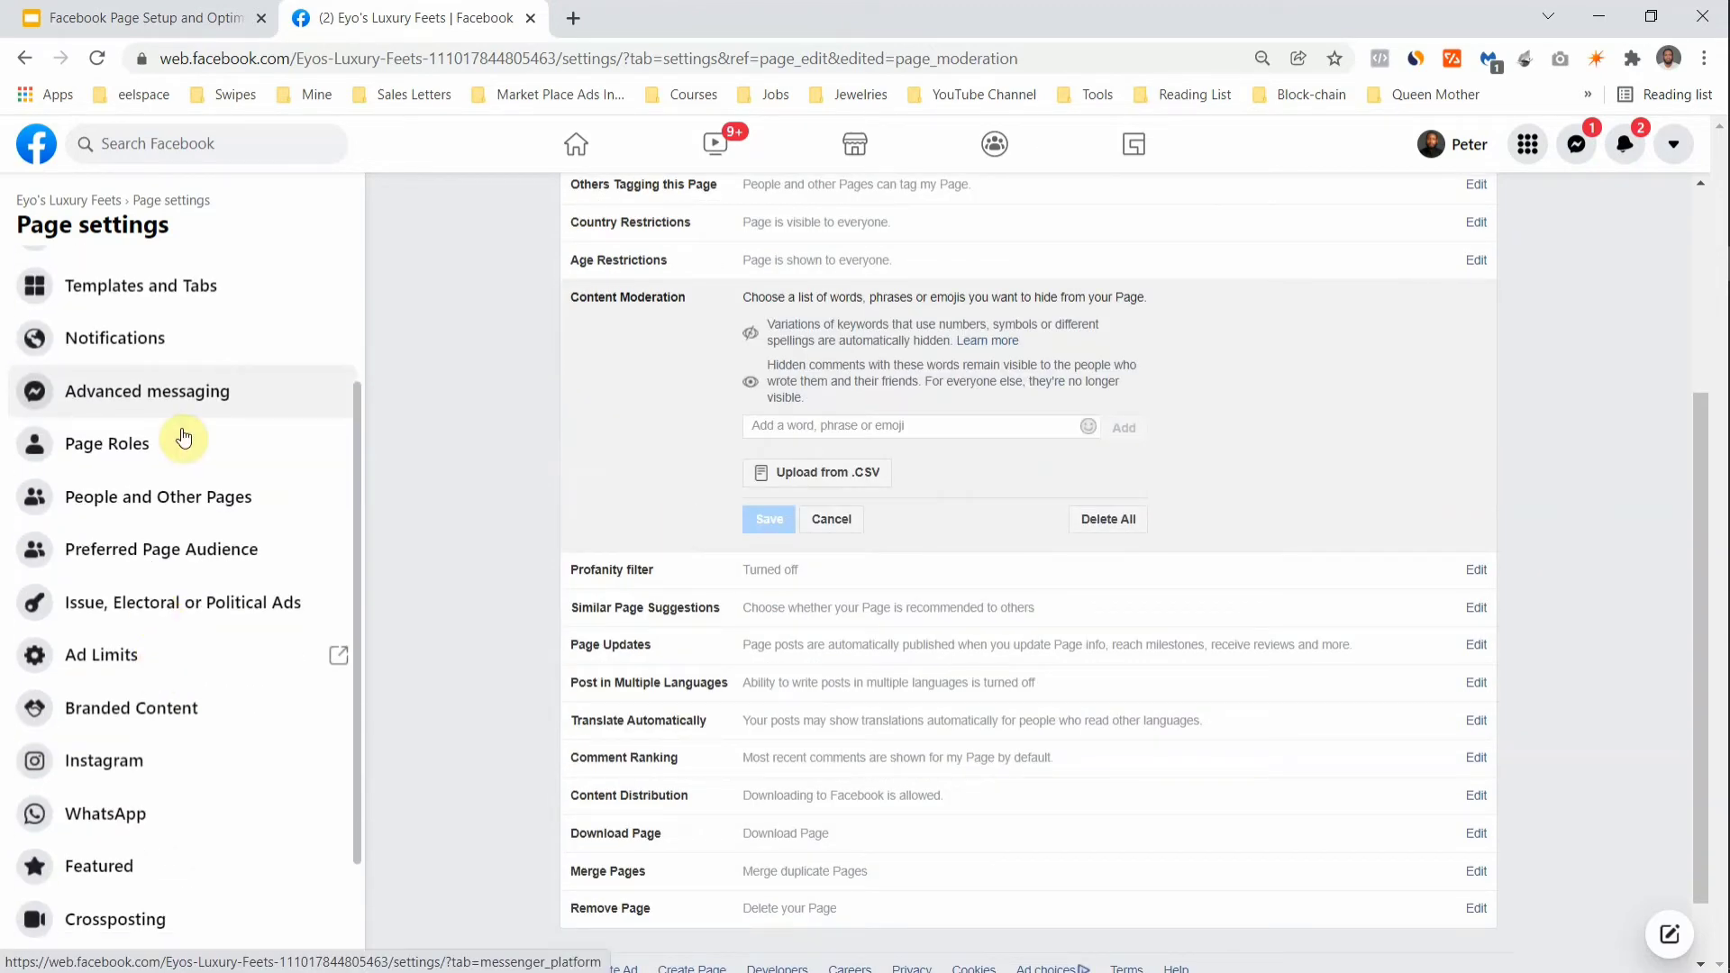
click(184, 438)
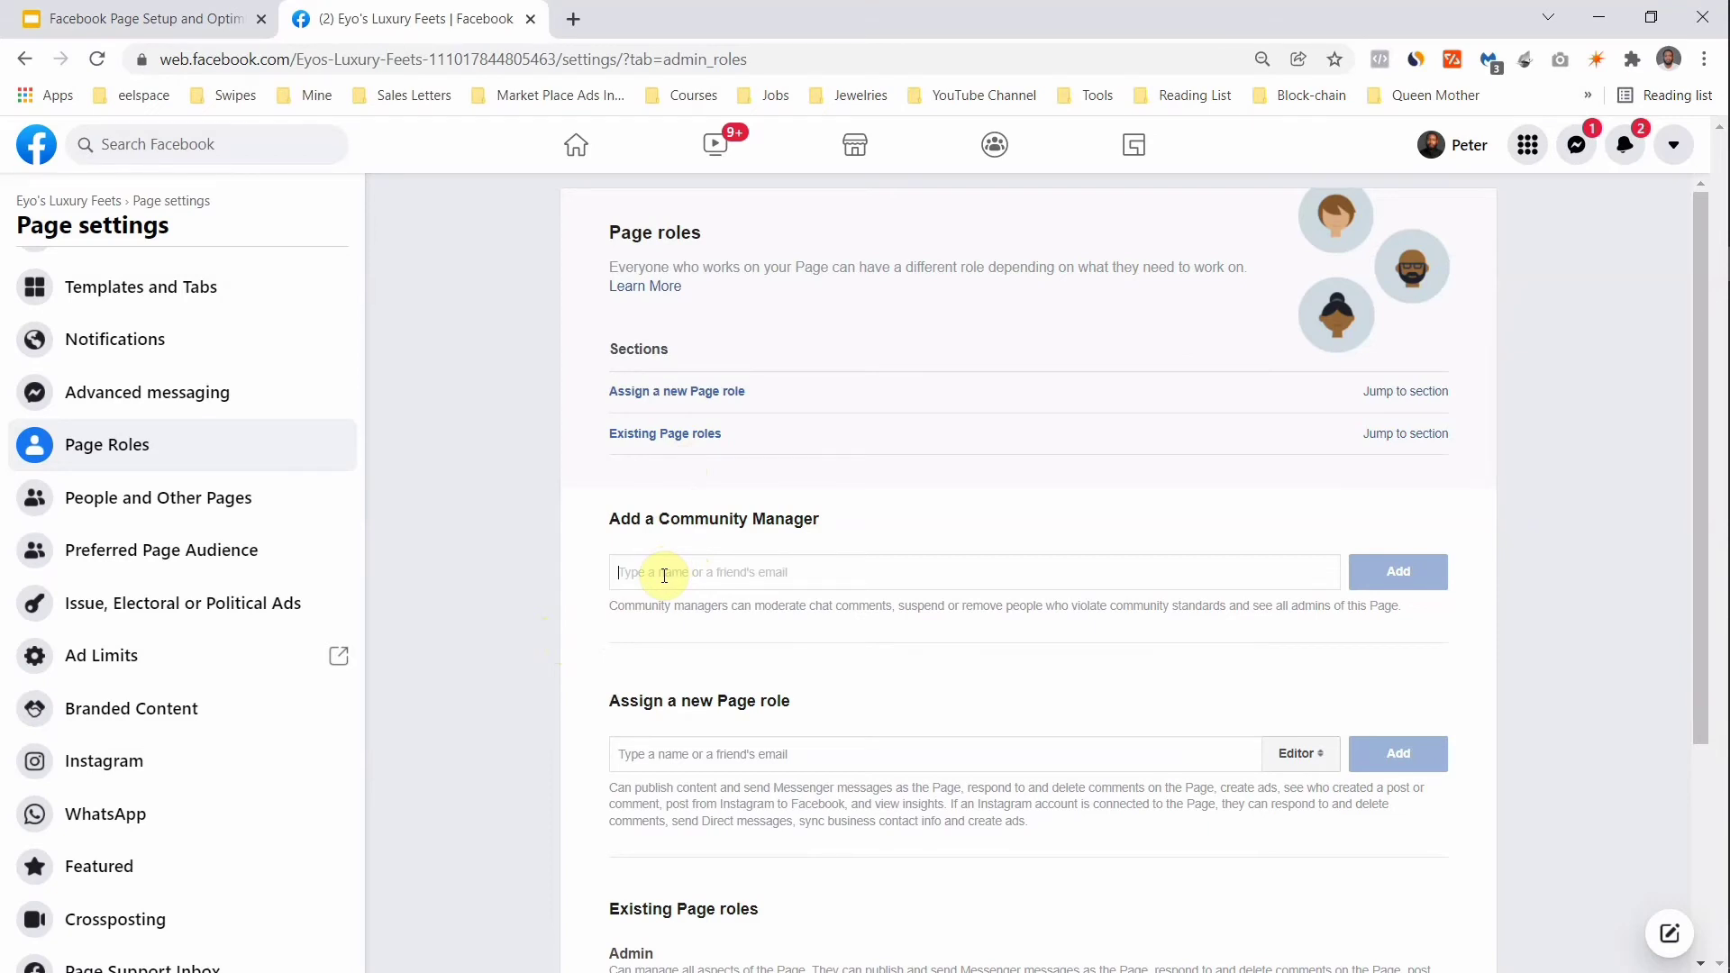
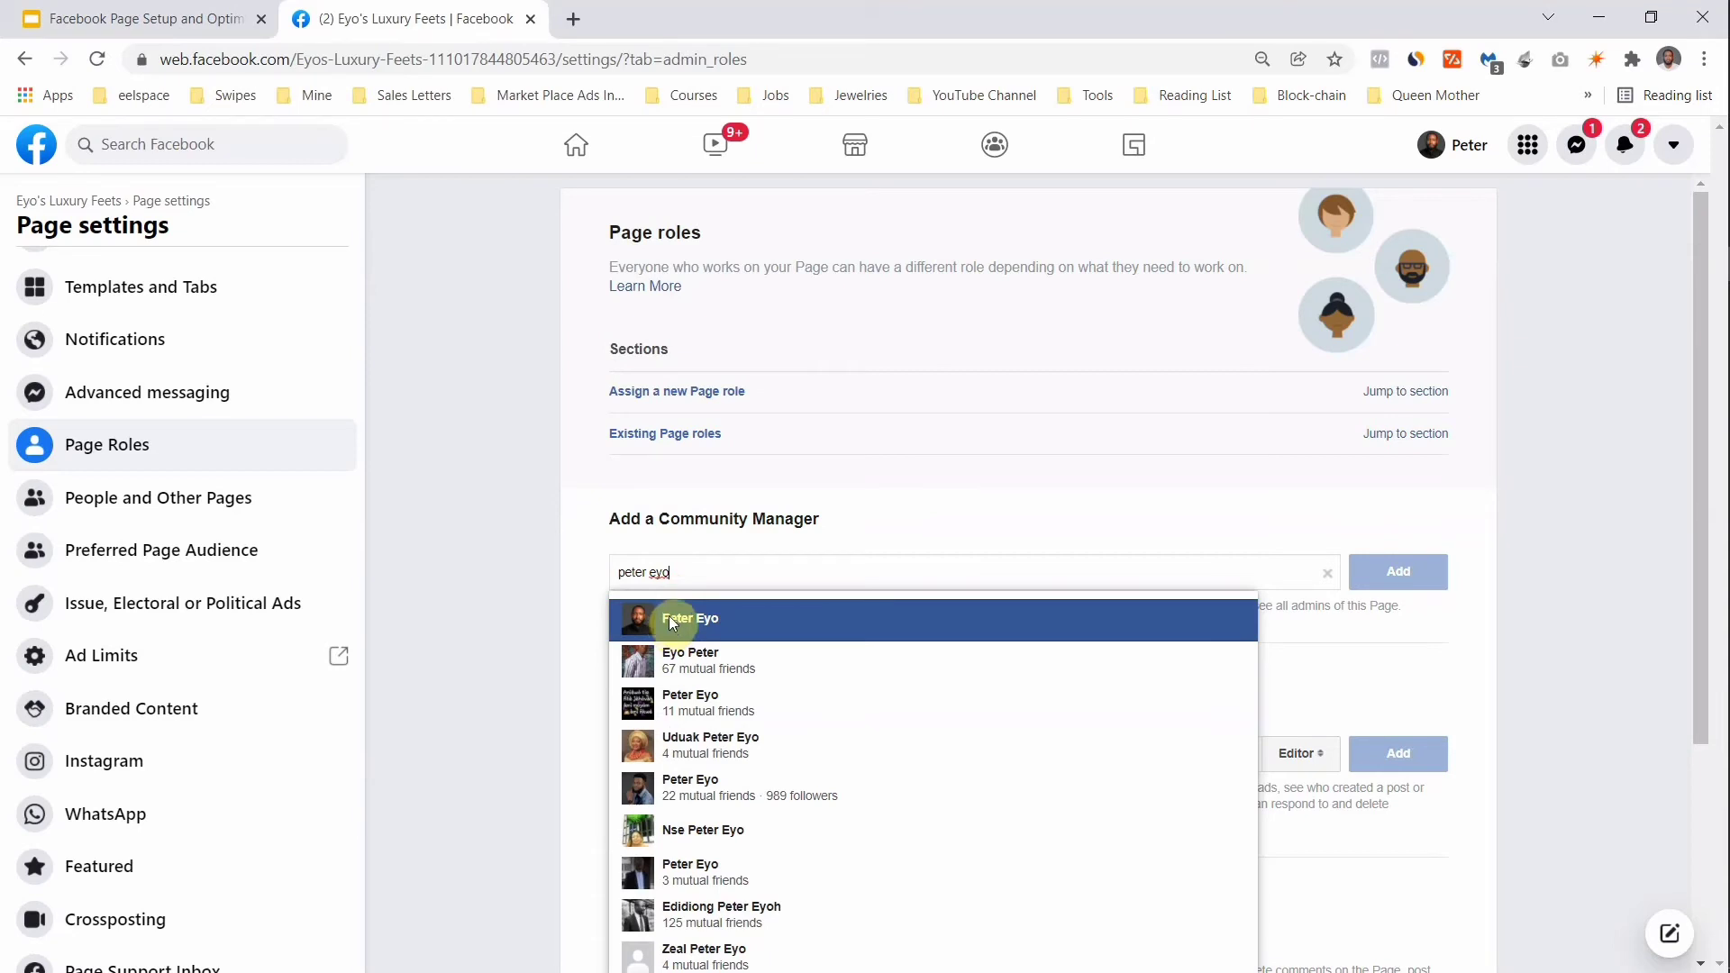
Step: Invite a friend by name as the Page's community manager, then go to the Instagram connection settings
click(669, 619)
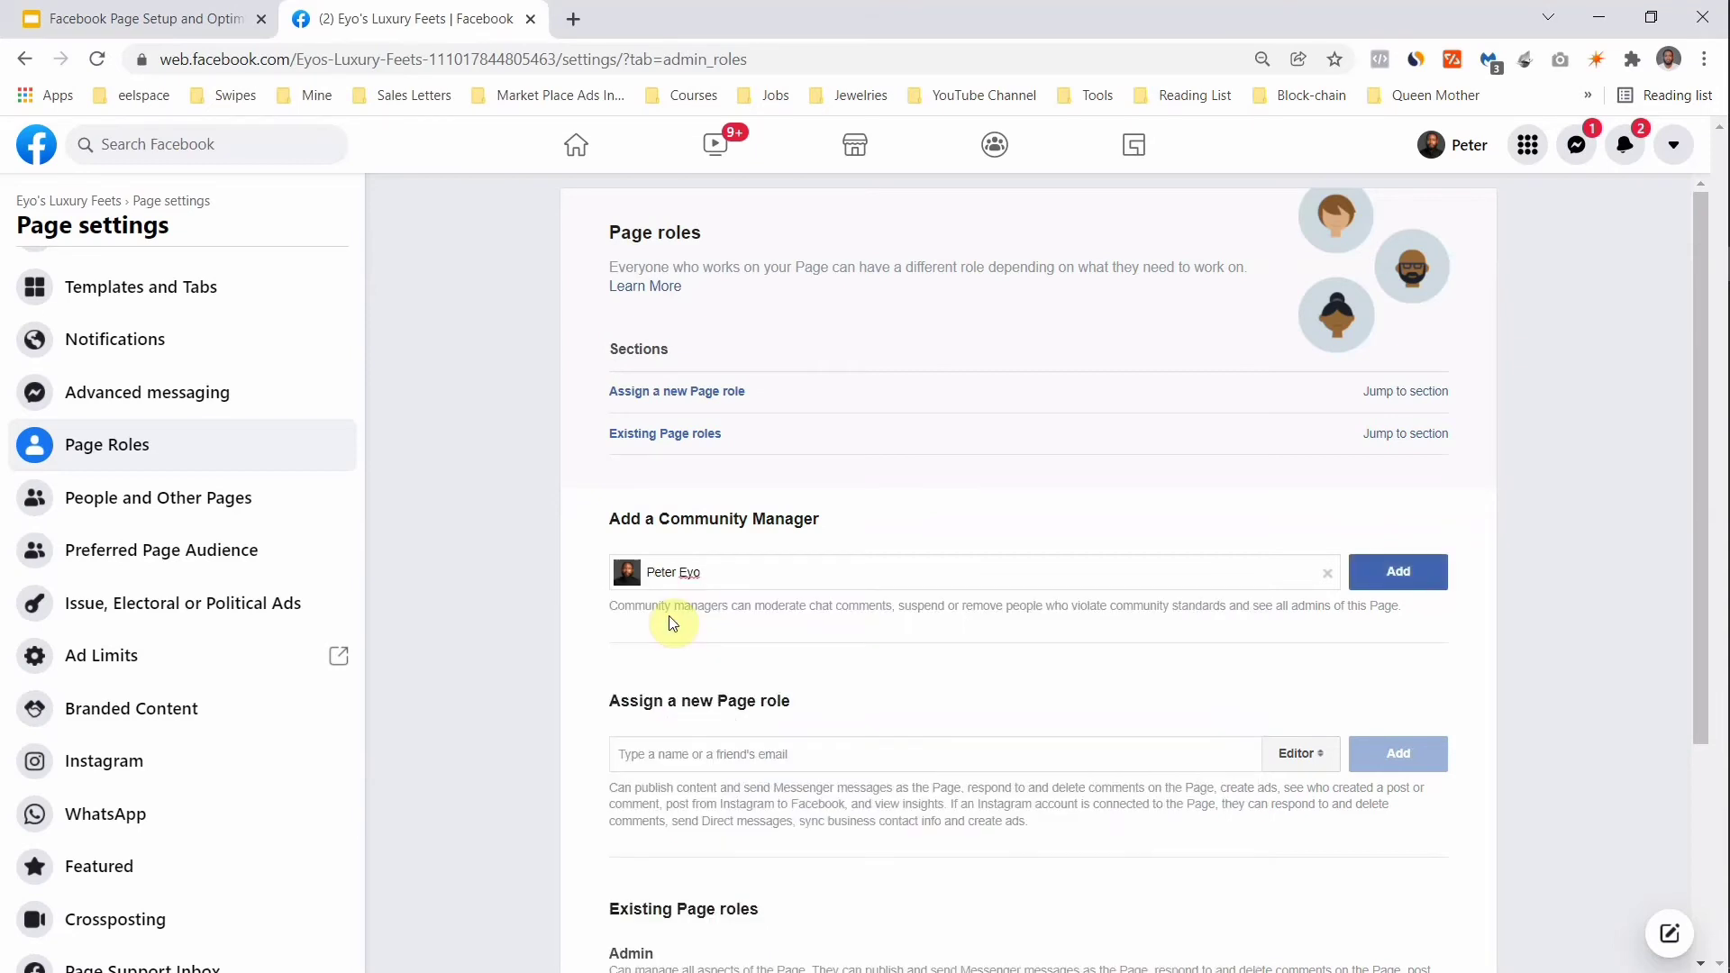
click(1382, 573)
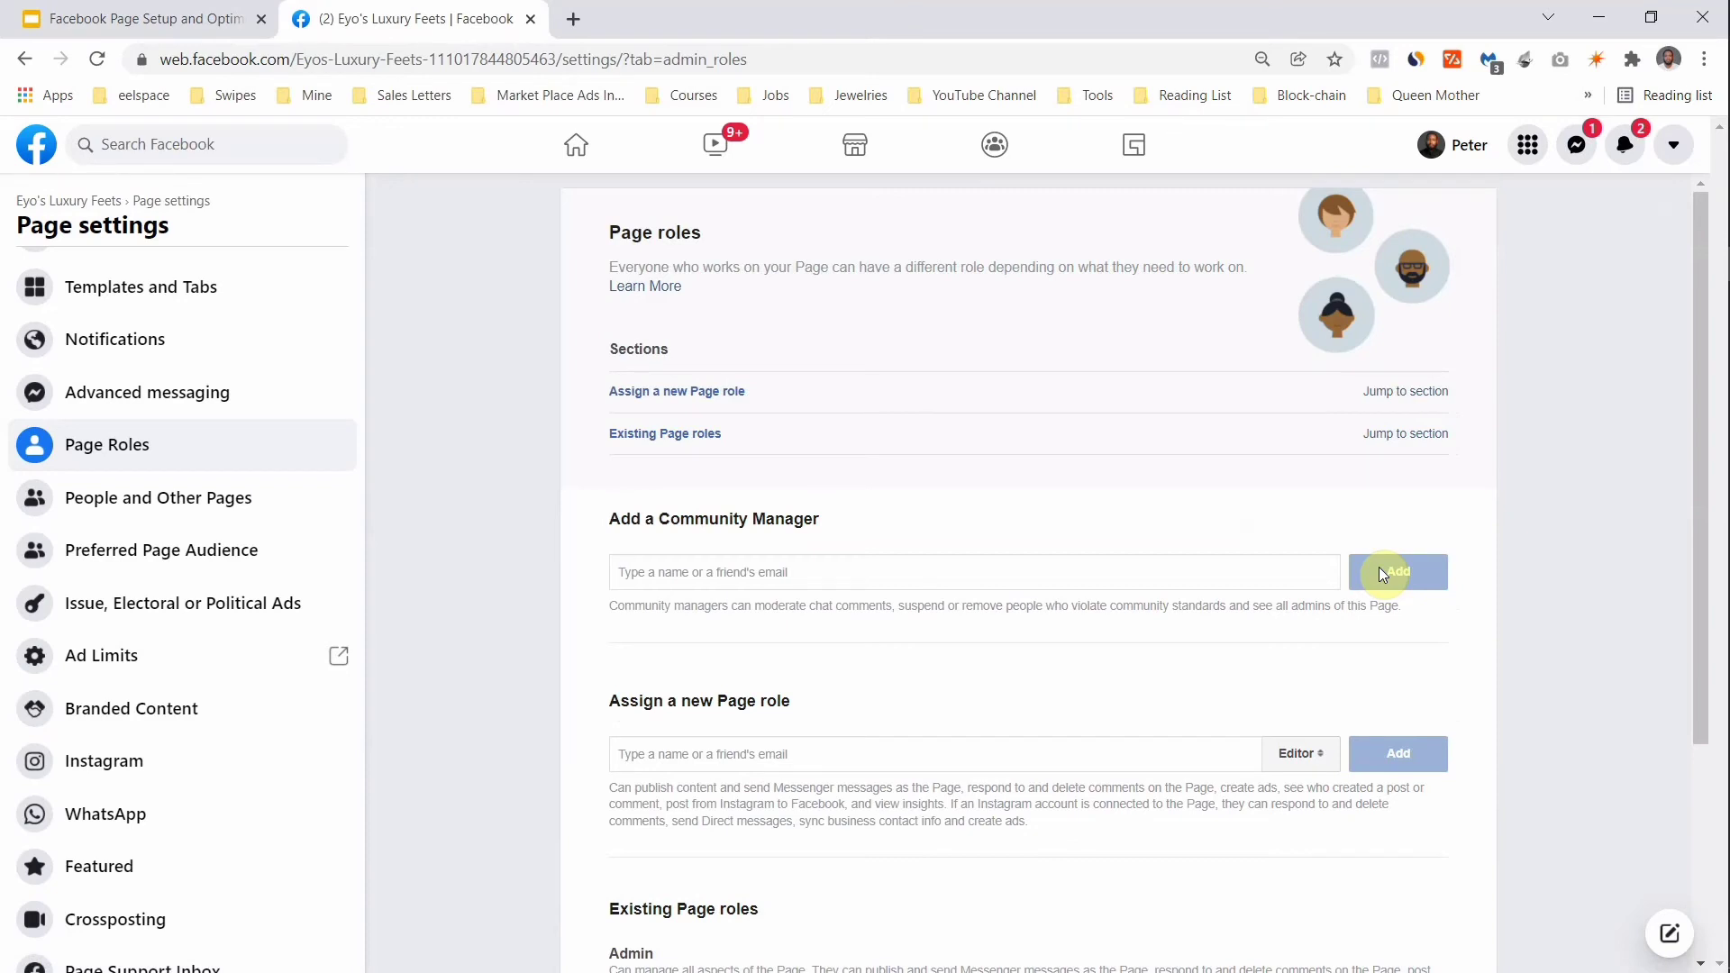
scroll(892, 549, down, 3)
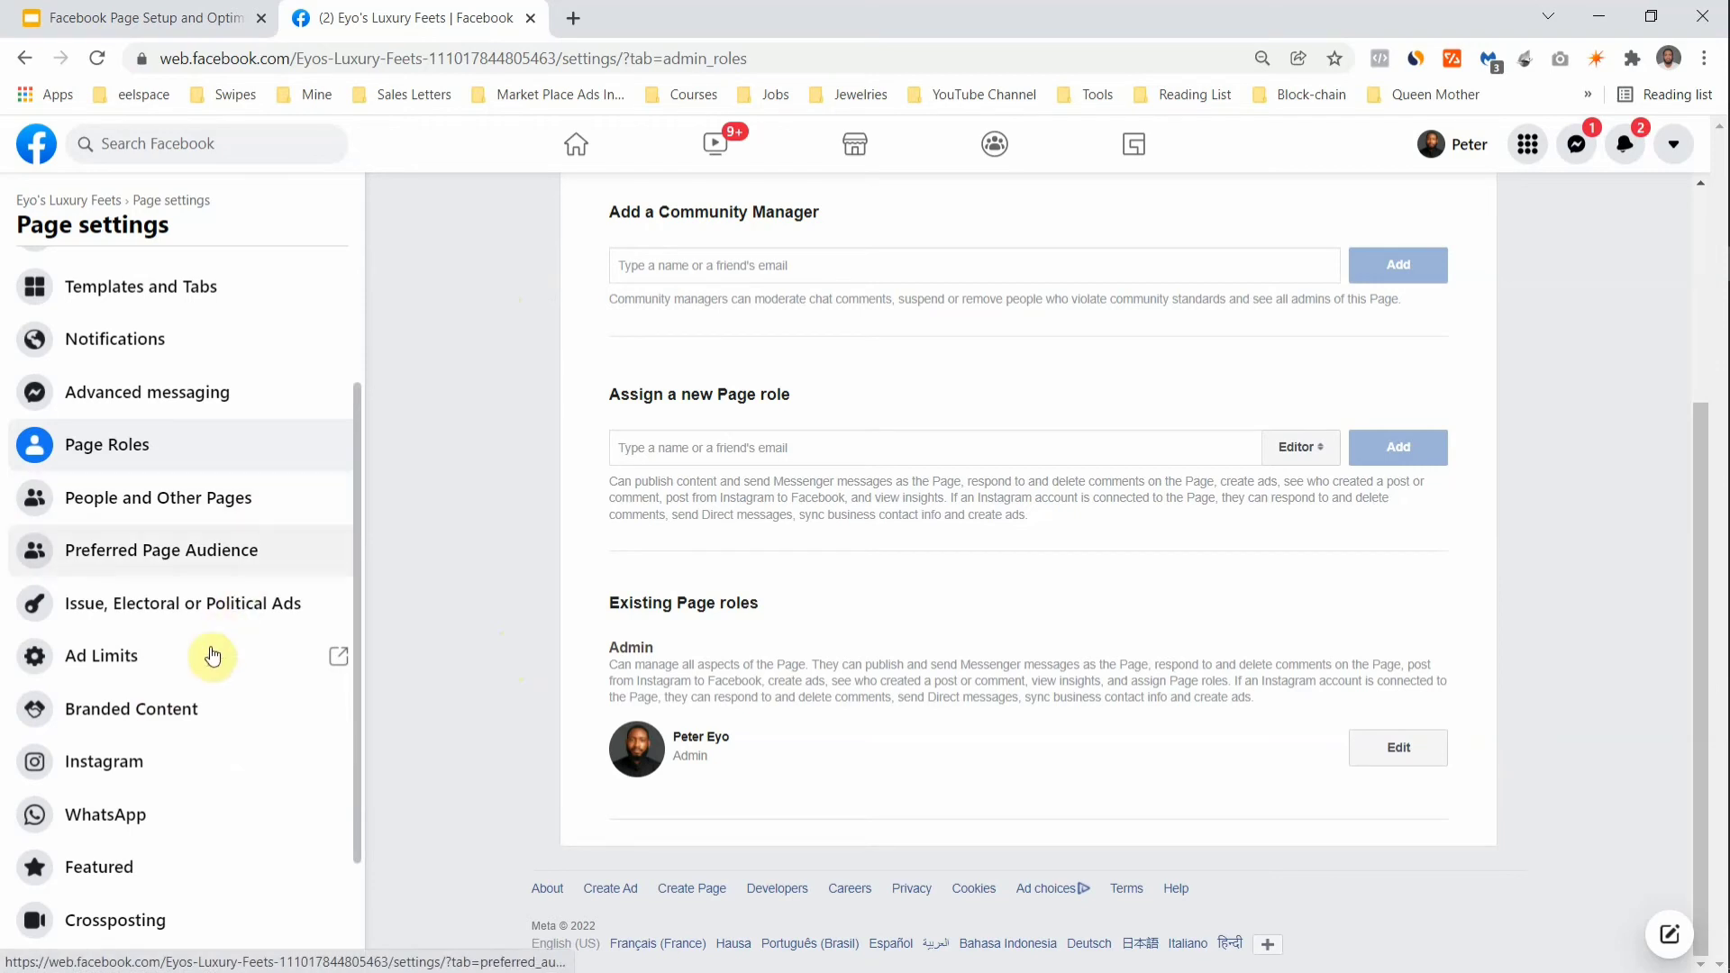
click(146, 766)
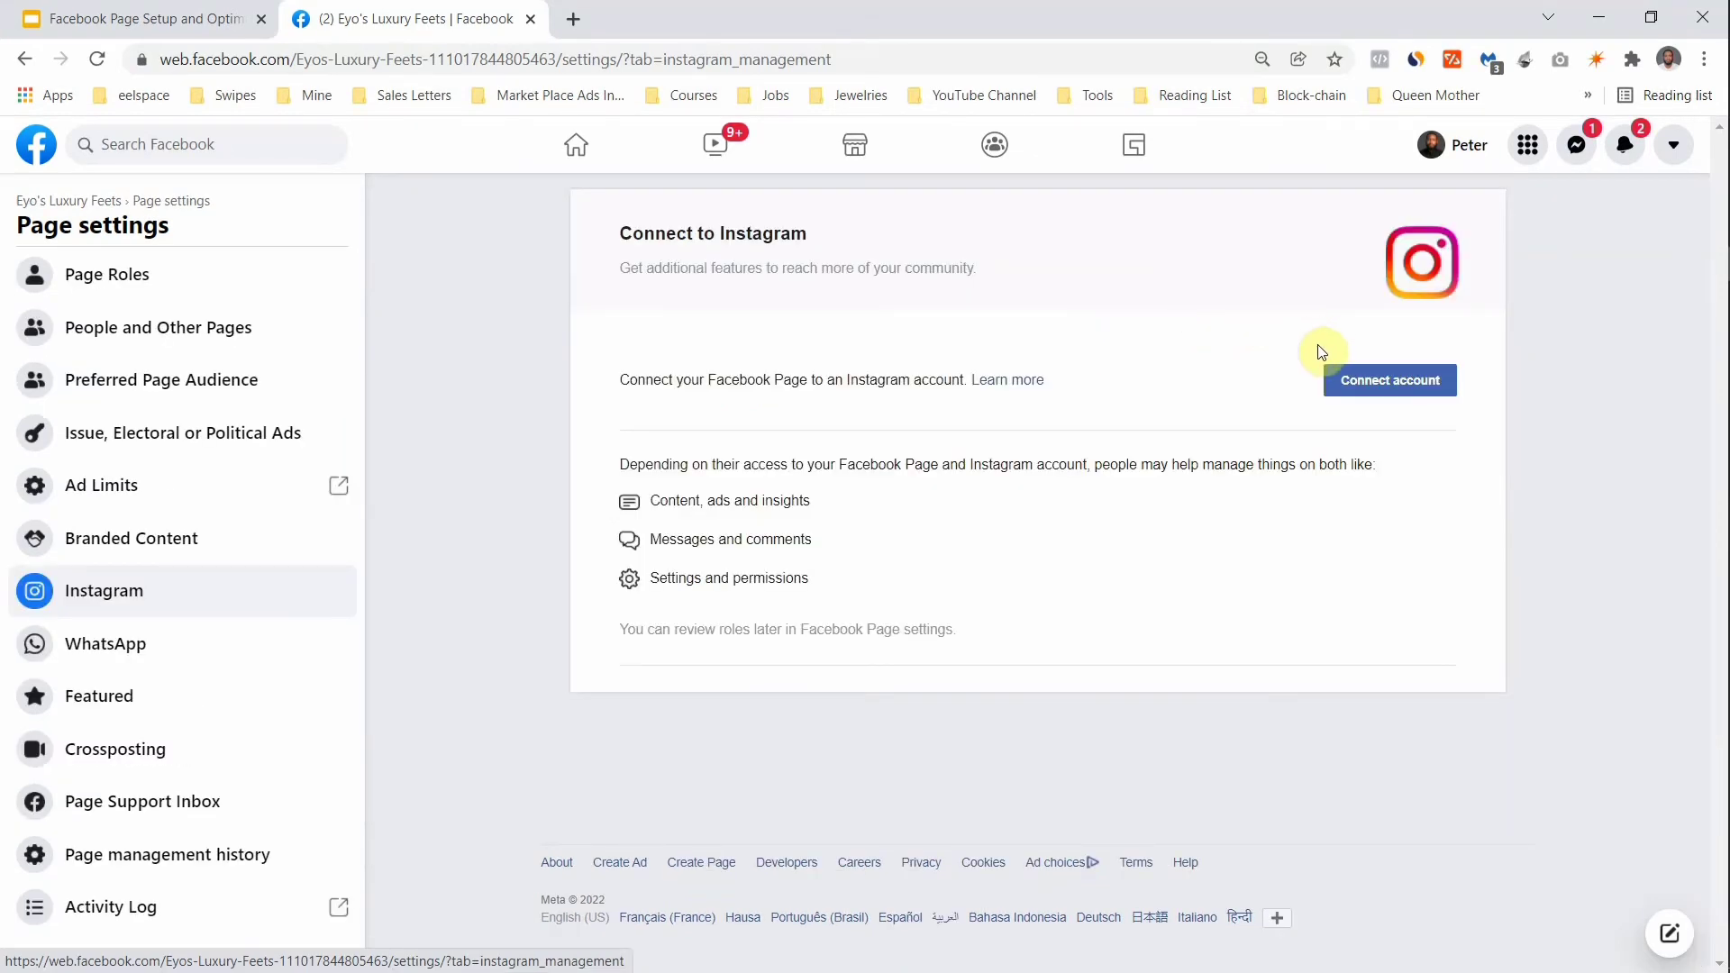
Step: Start connecting an Instagram account, close the Instagram login popup, and switch to the WhatsApp settings
click(1374, 375)
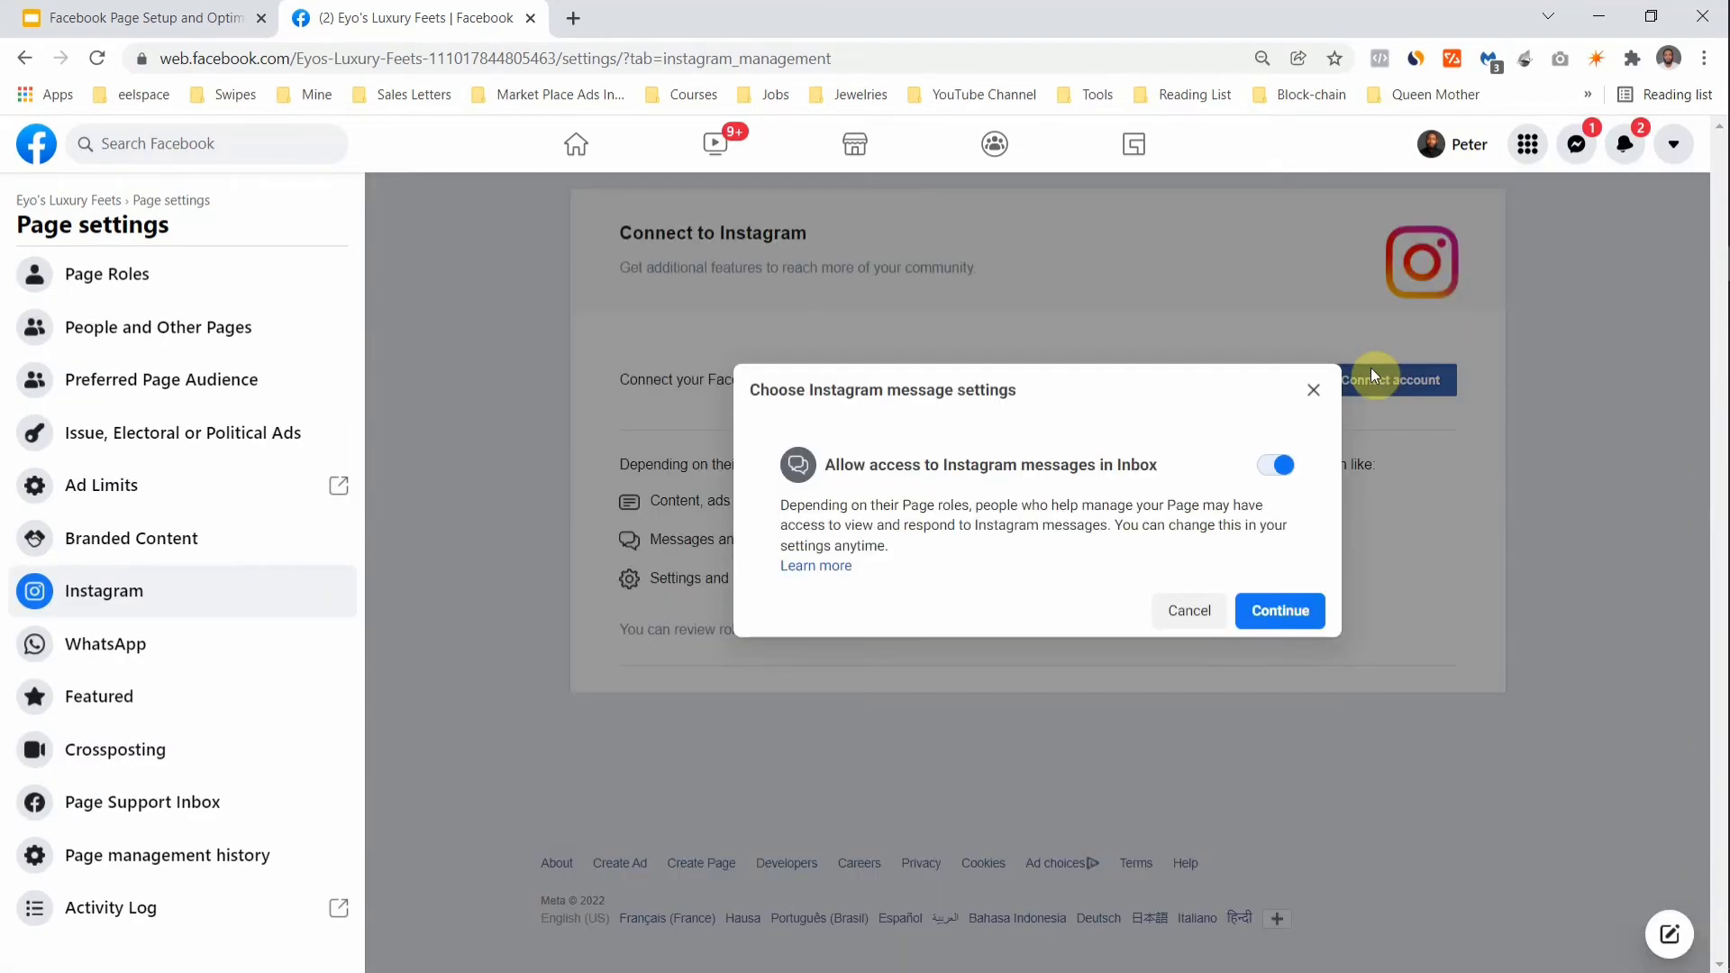
click(1284, 613)
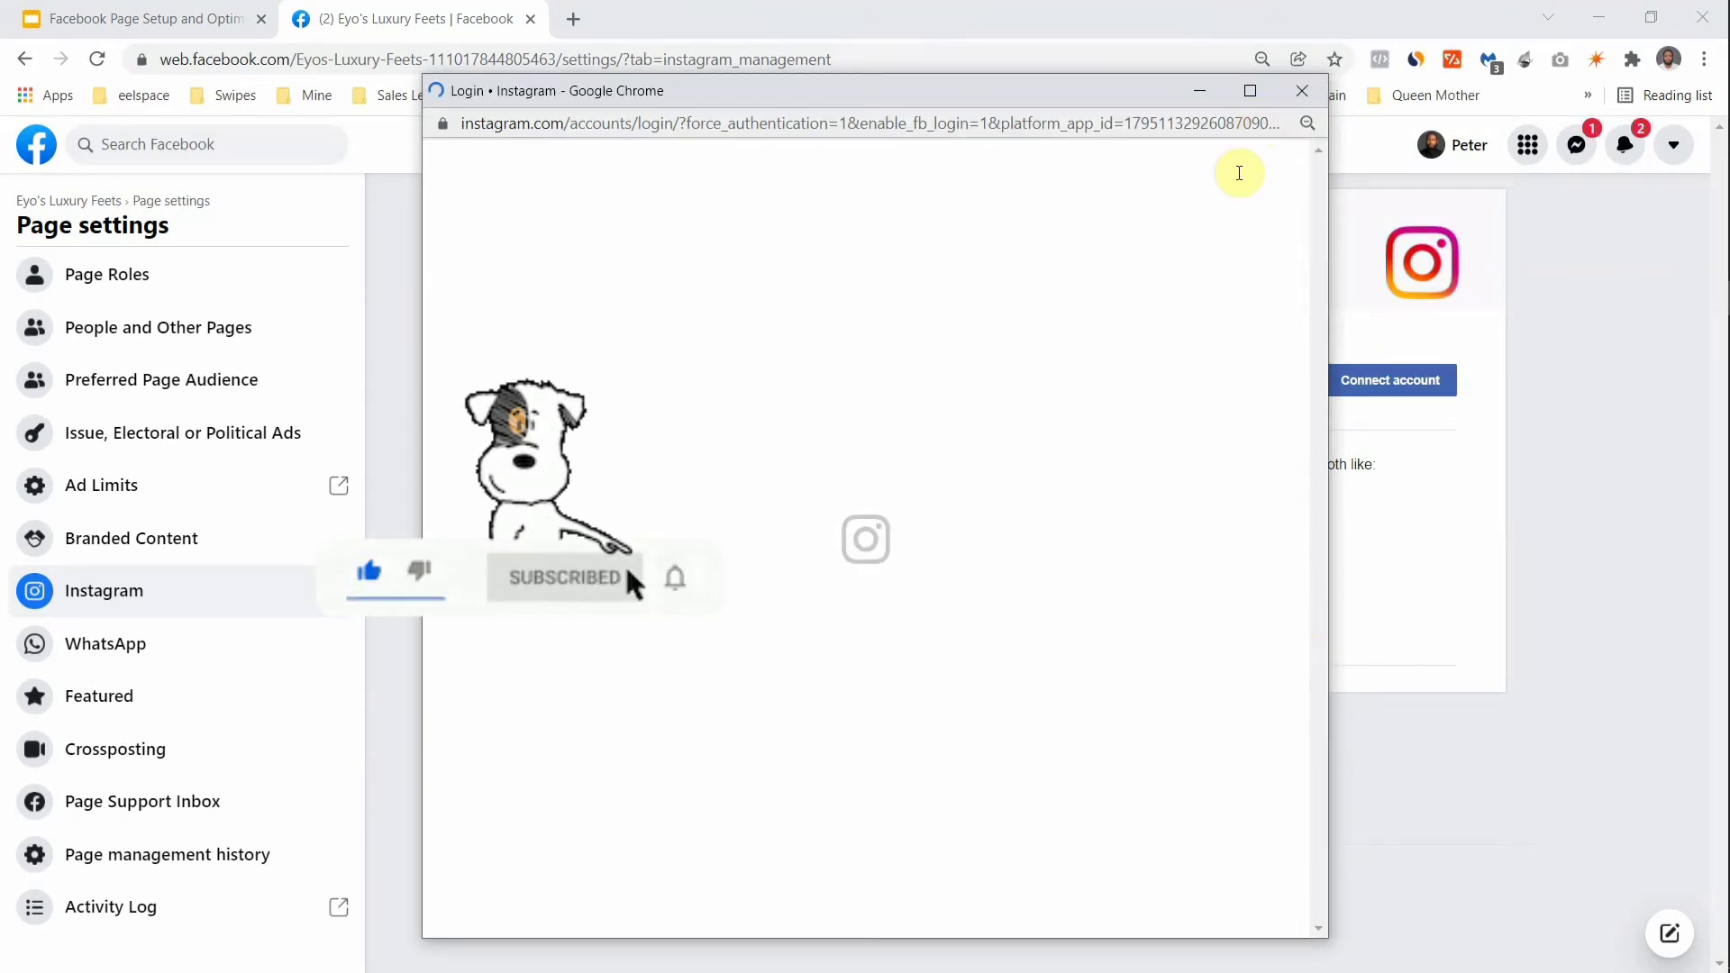
click(1308, 86)
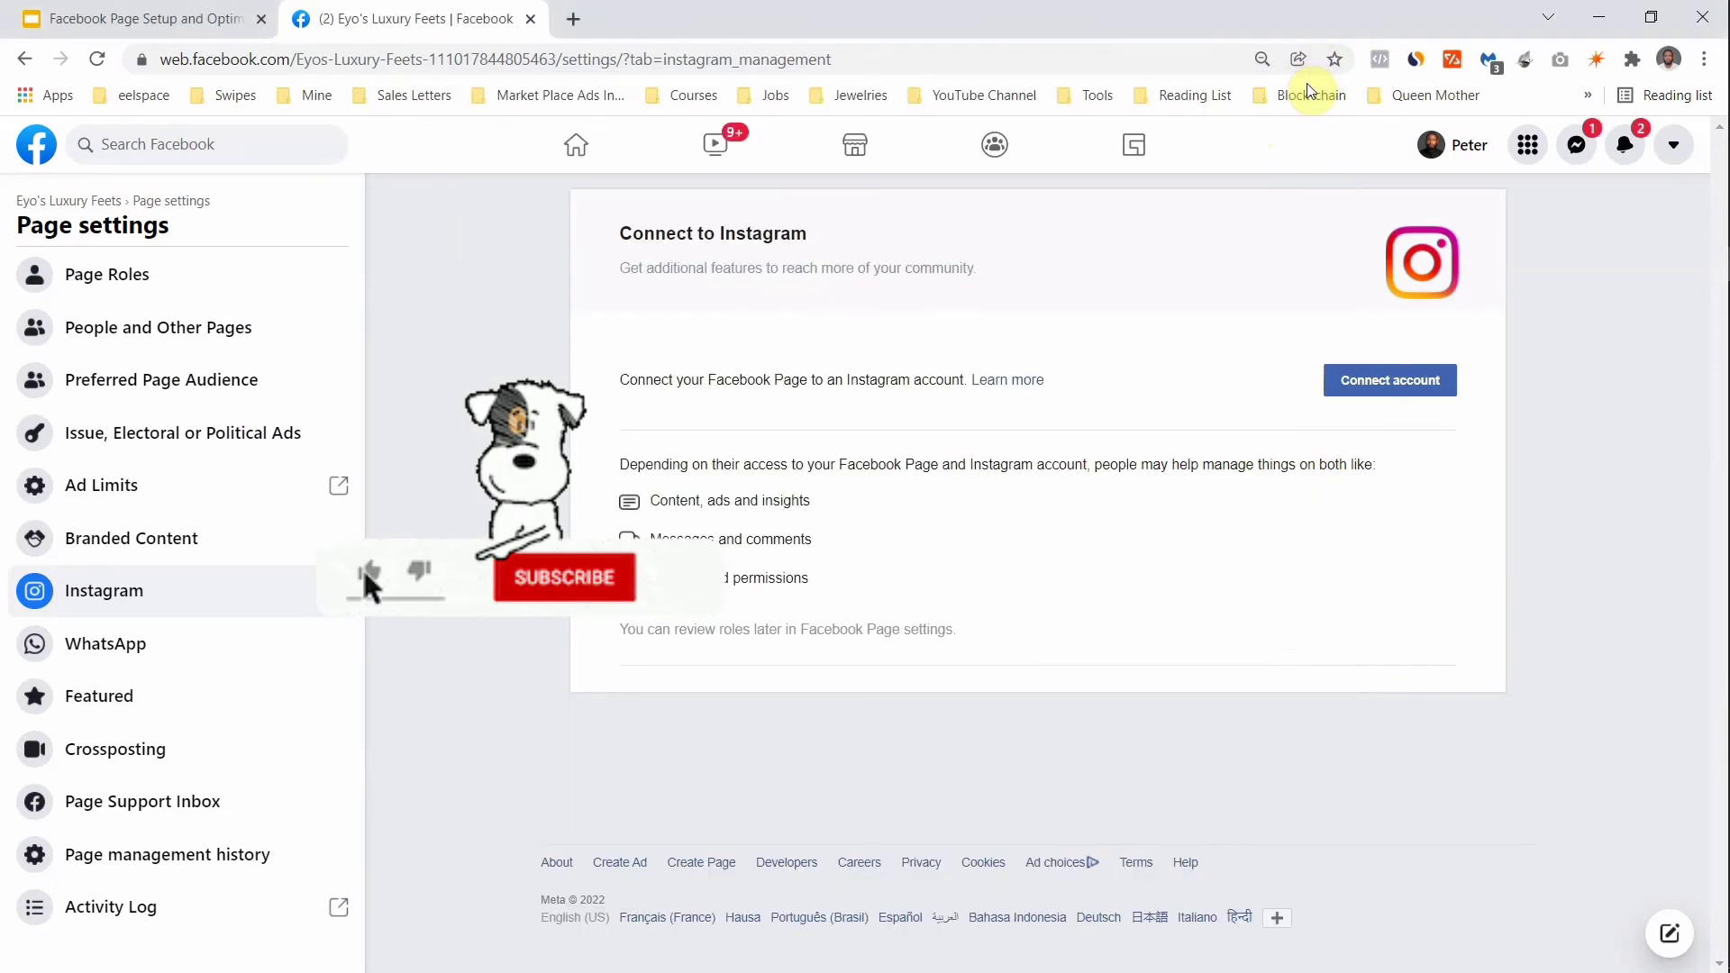
click(167, 649)
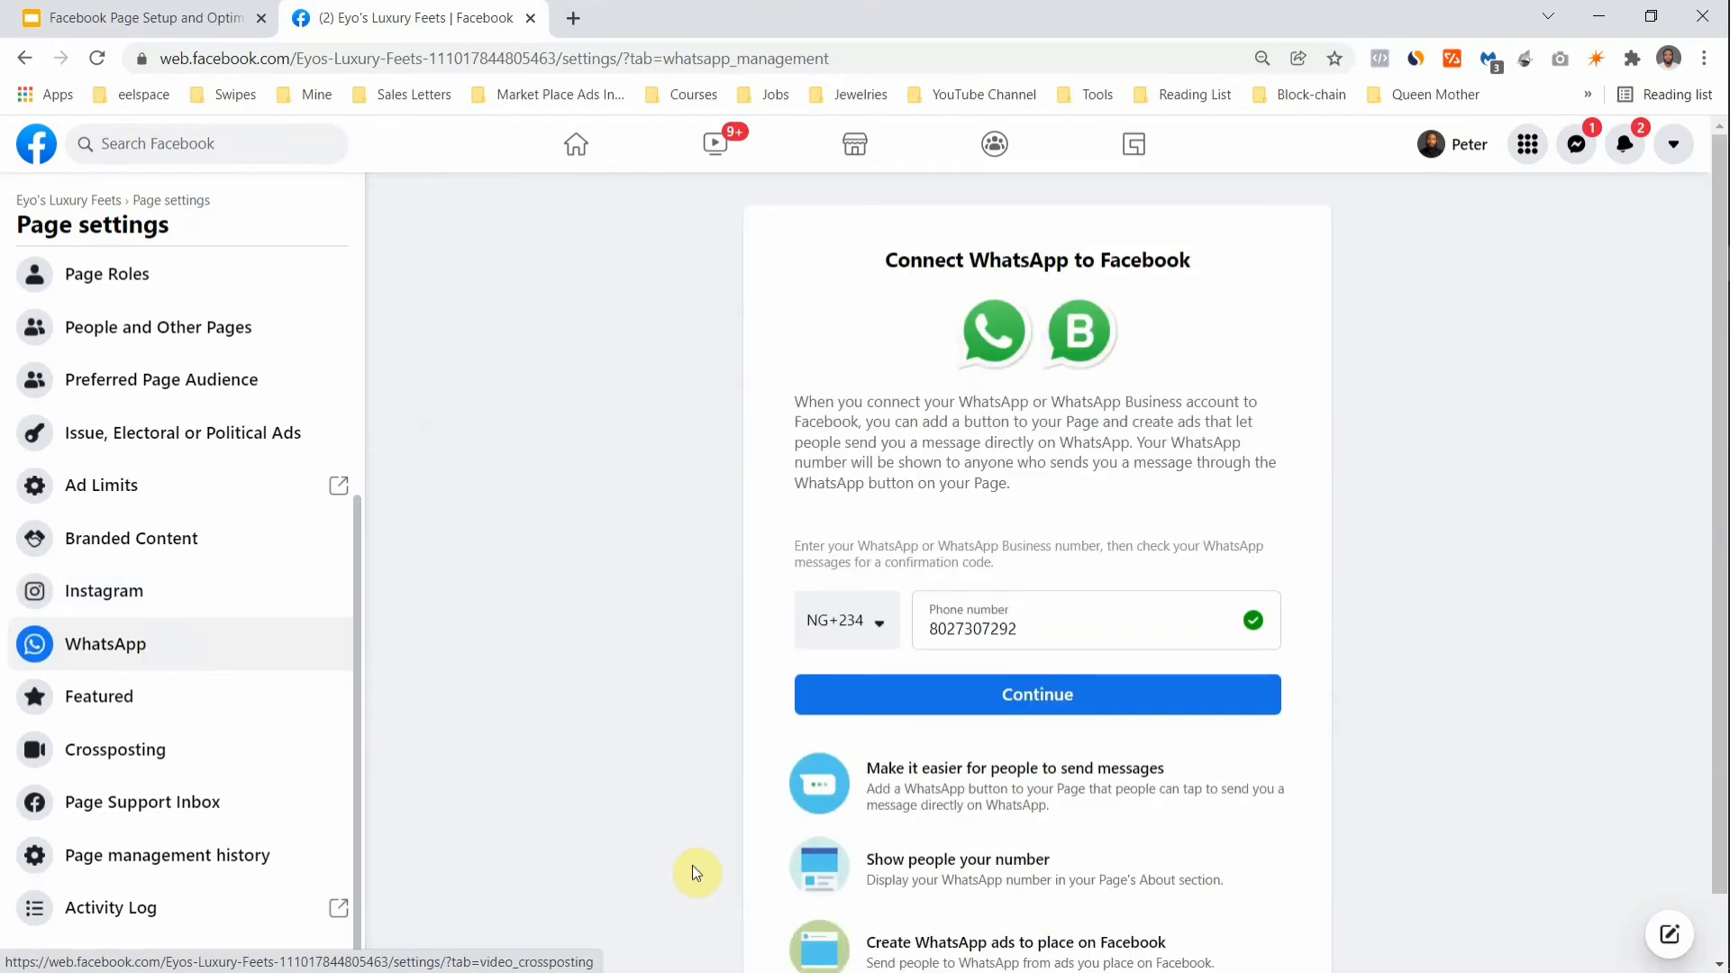
Step: Request a WhatsApp verification code, dismiss the code confirmation, and head back to the Page
scroll(1085, 689, down, 1)
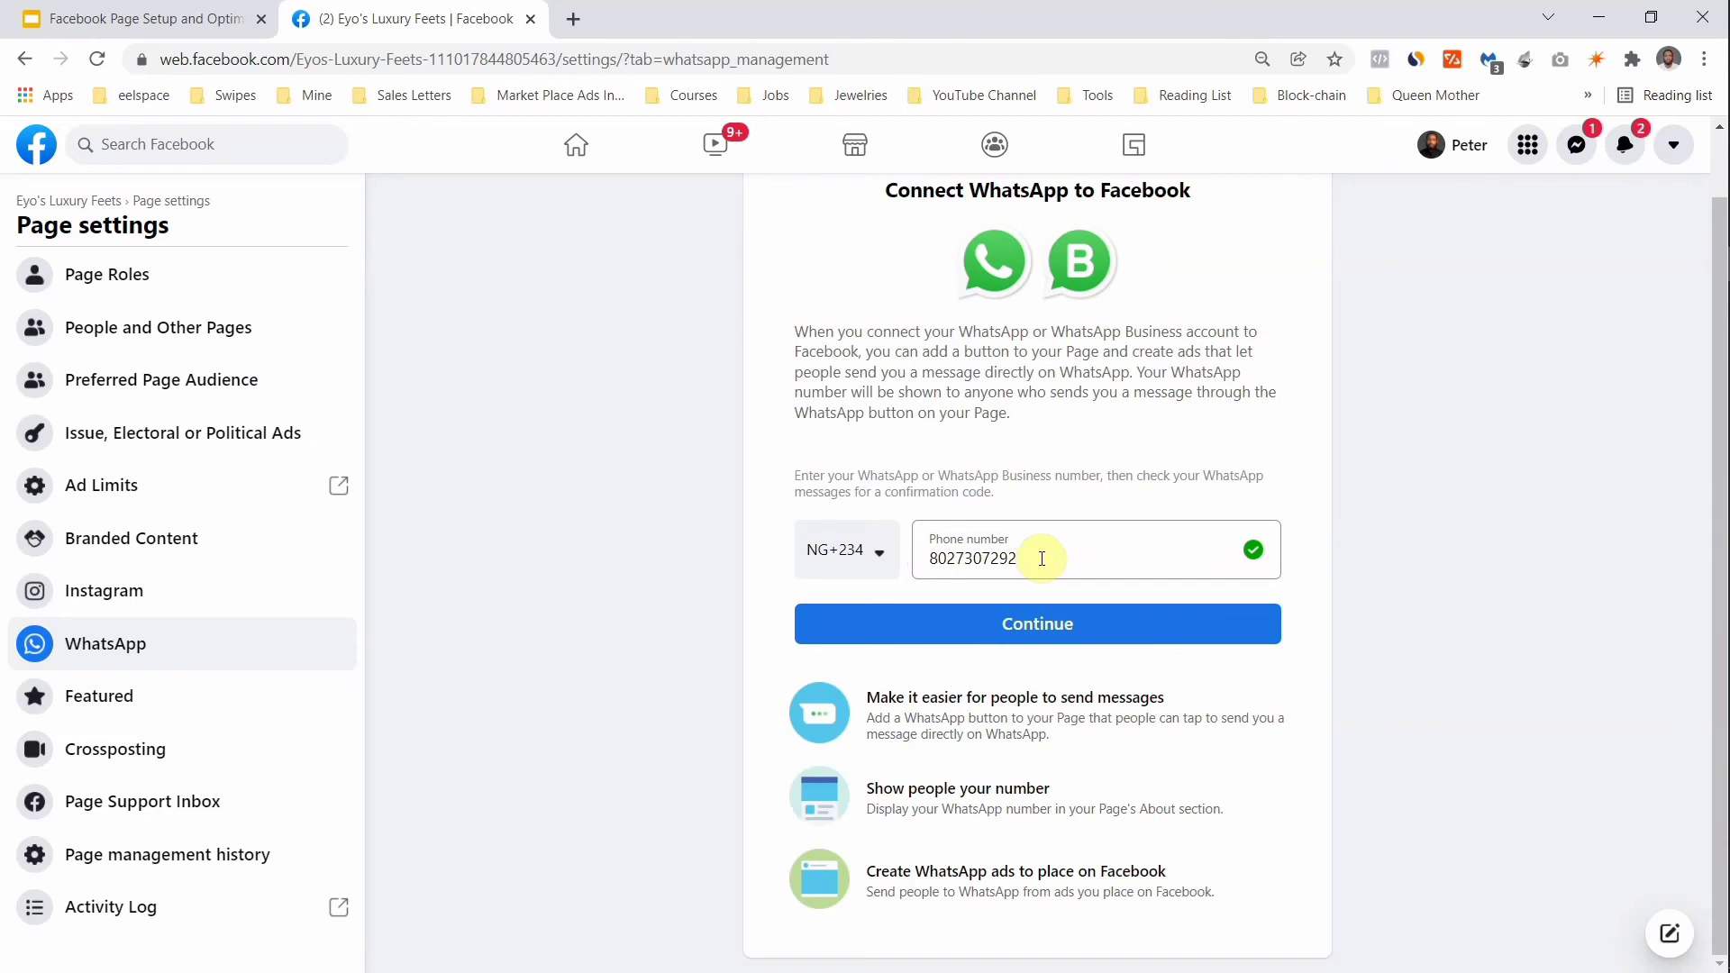
click(949, 631)
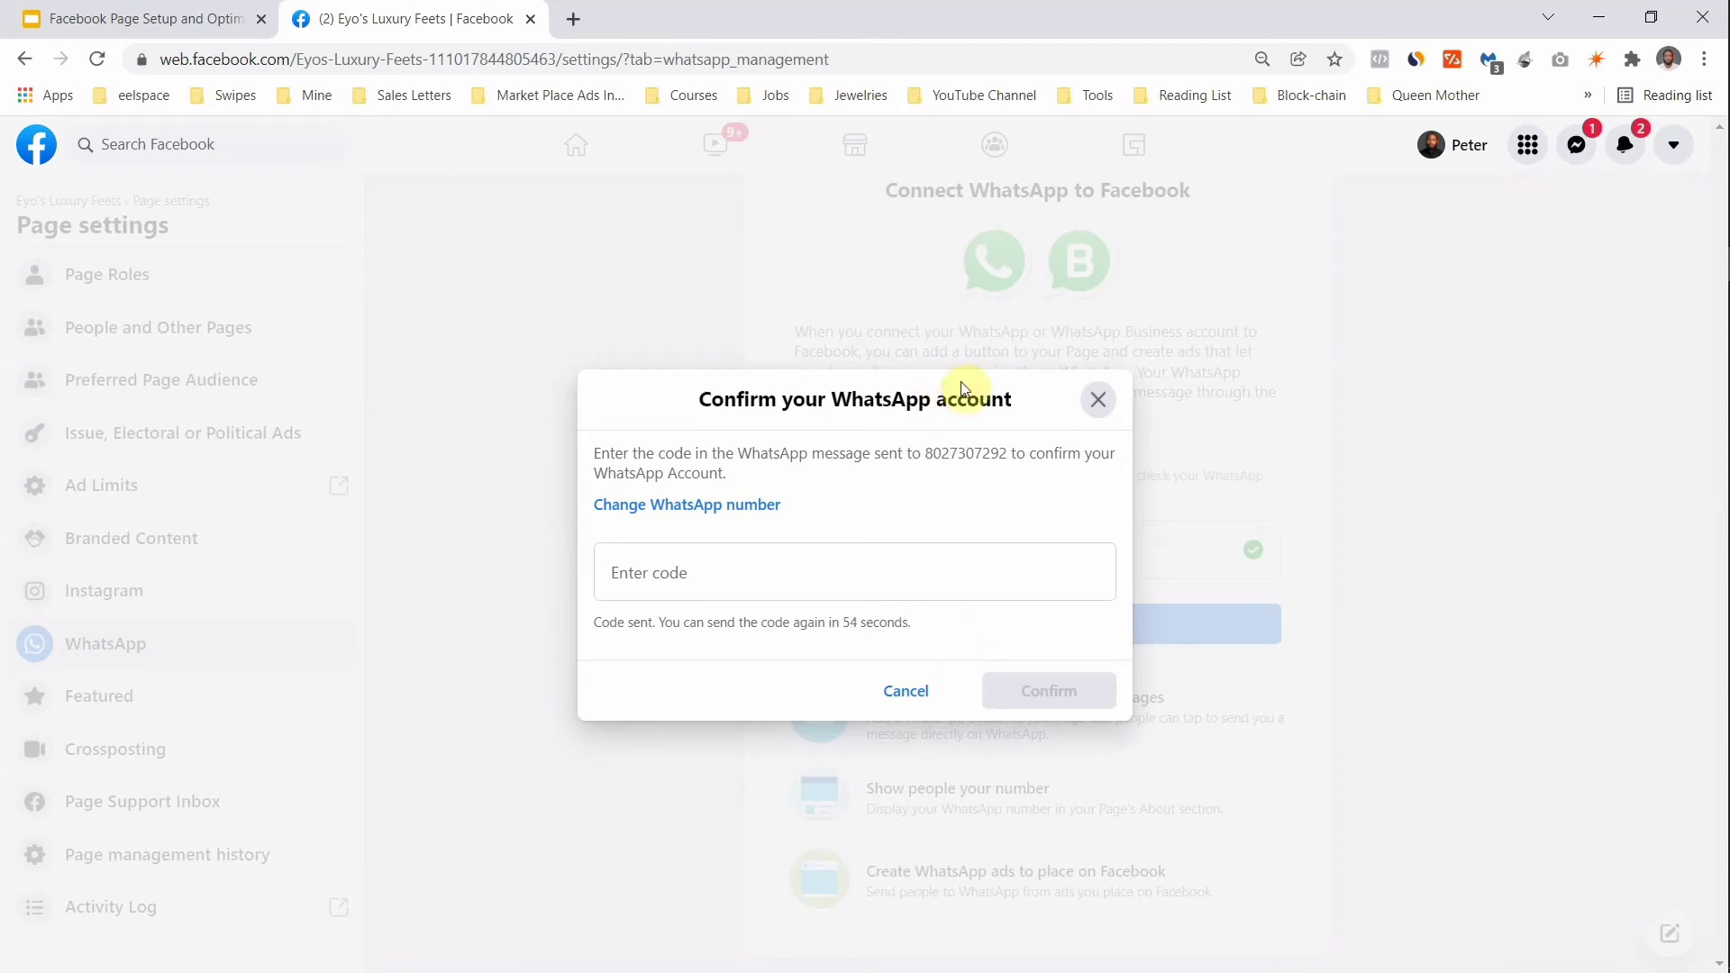
click(1095, 400)
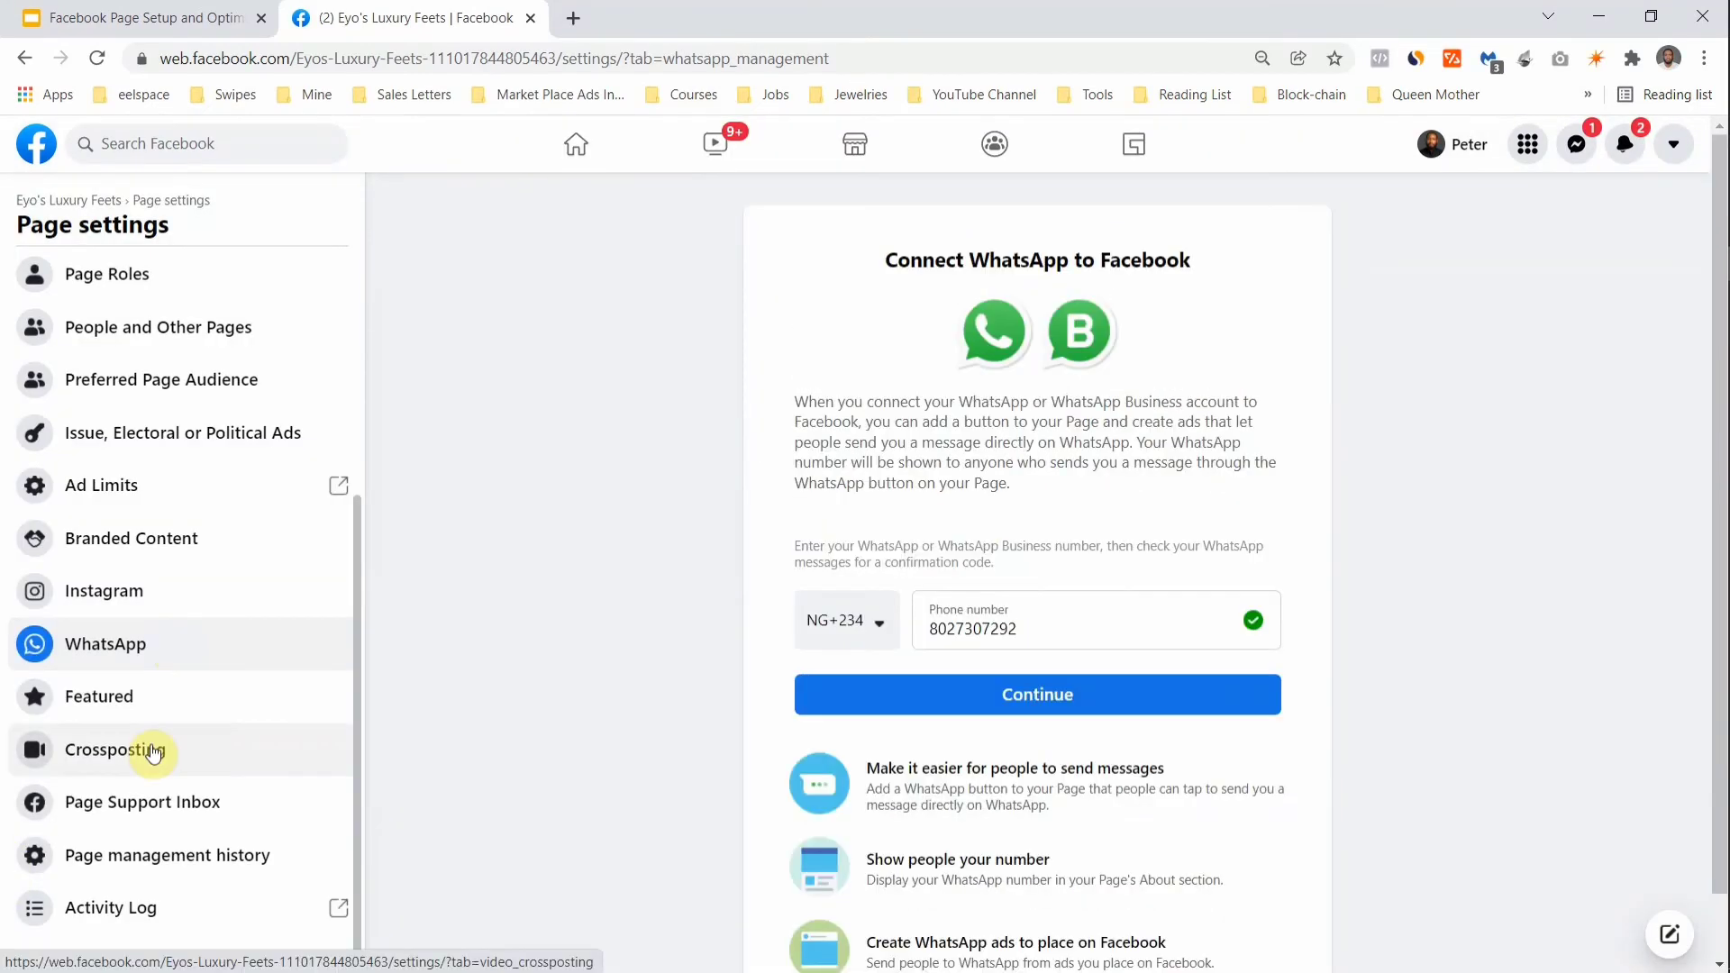
scroll(153, 751, up, 5)
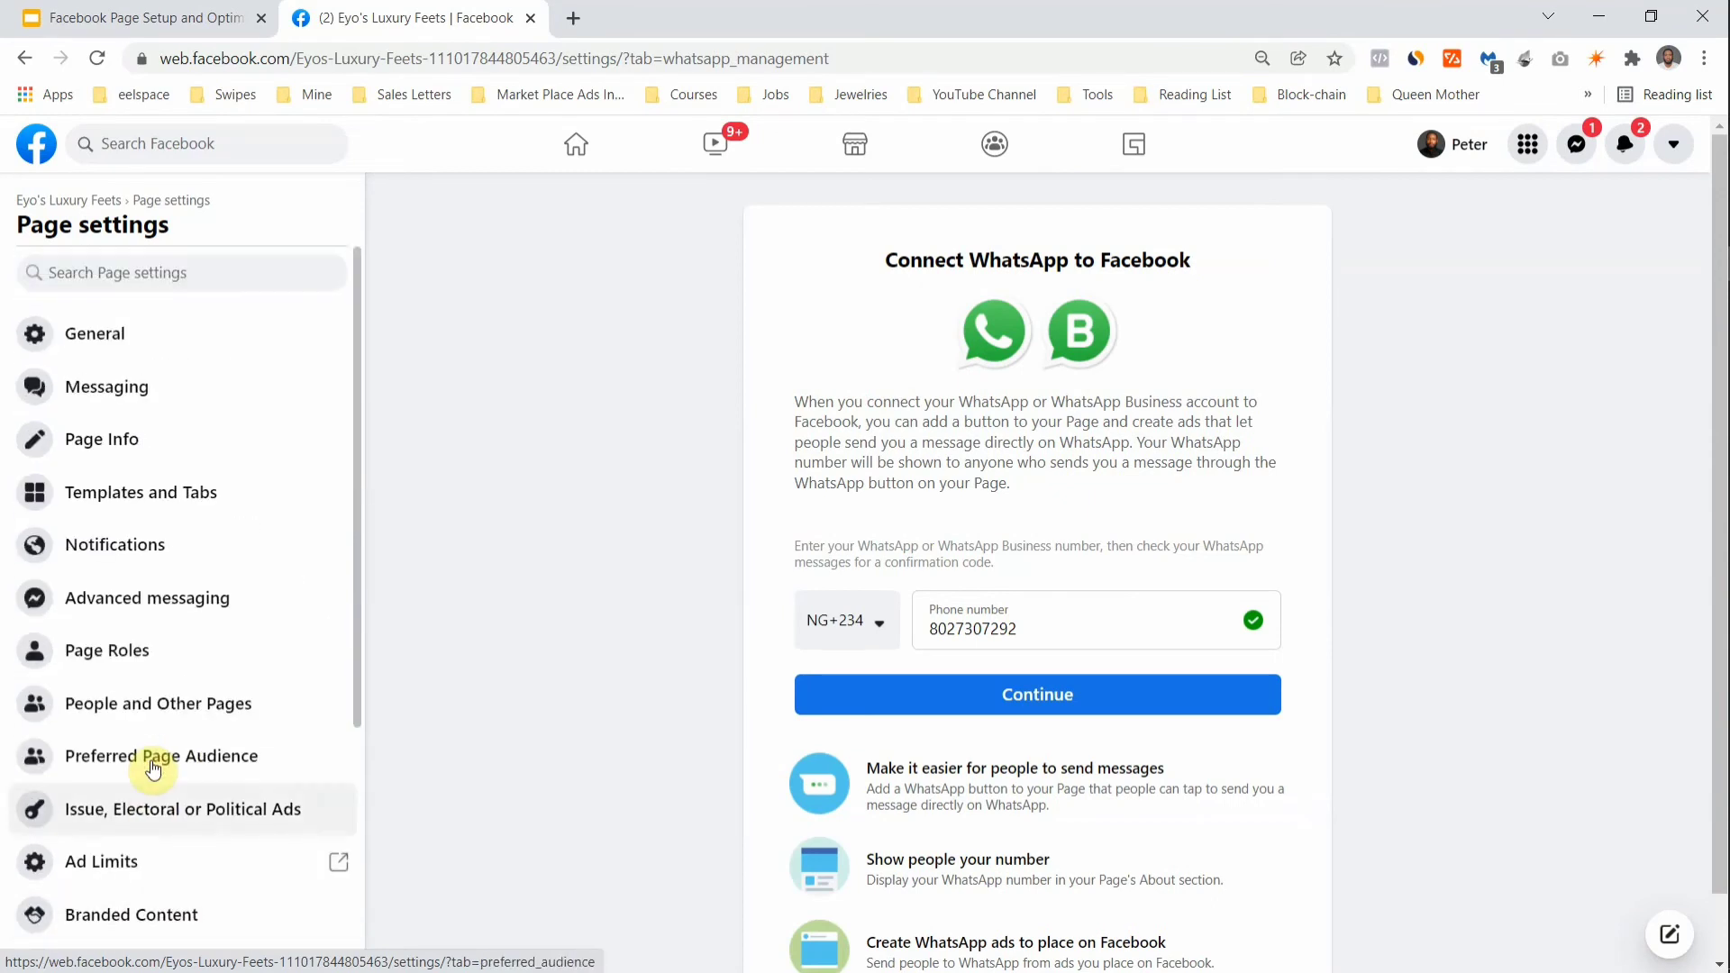
click(60, 202)
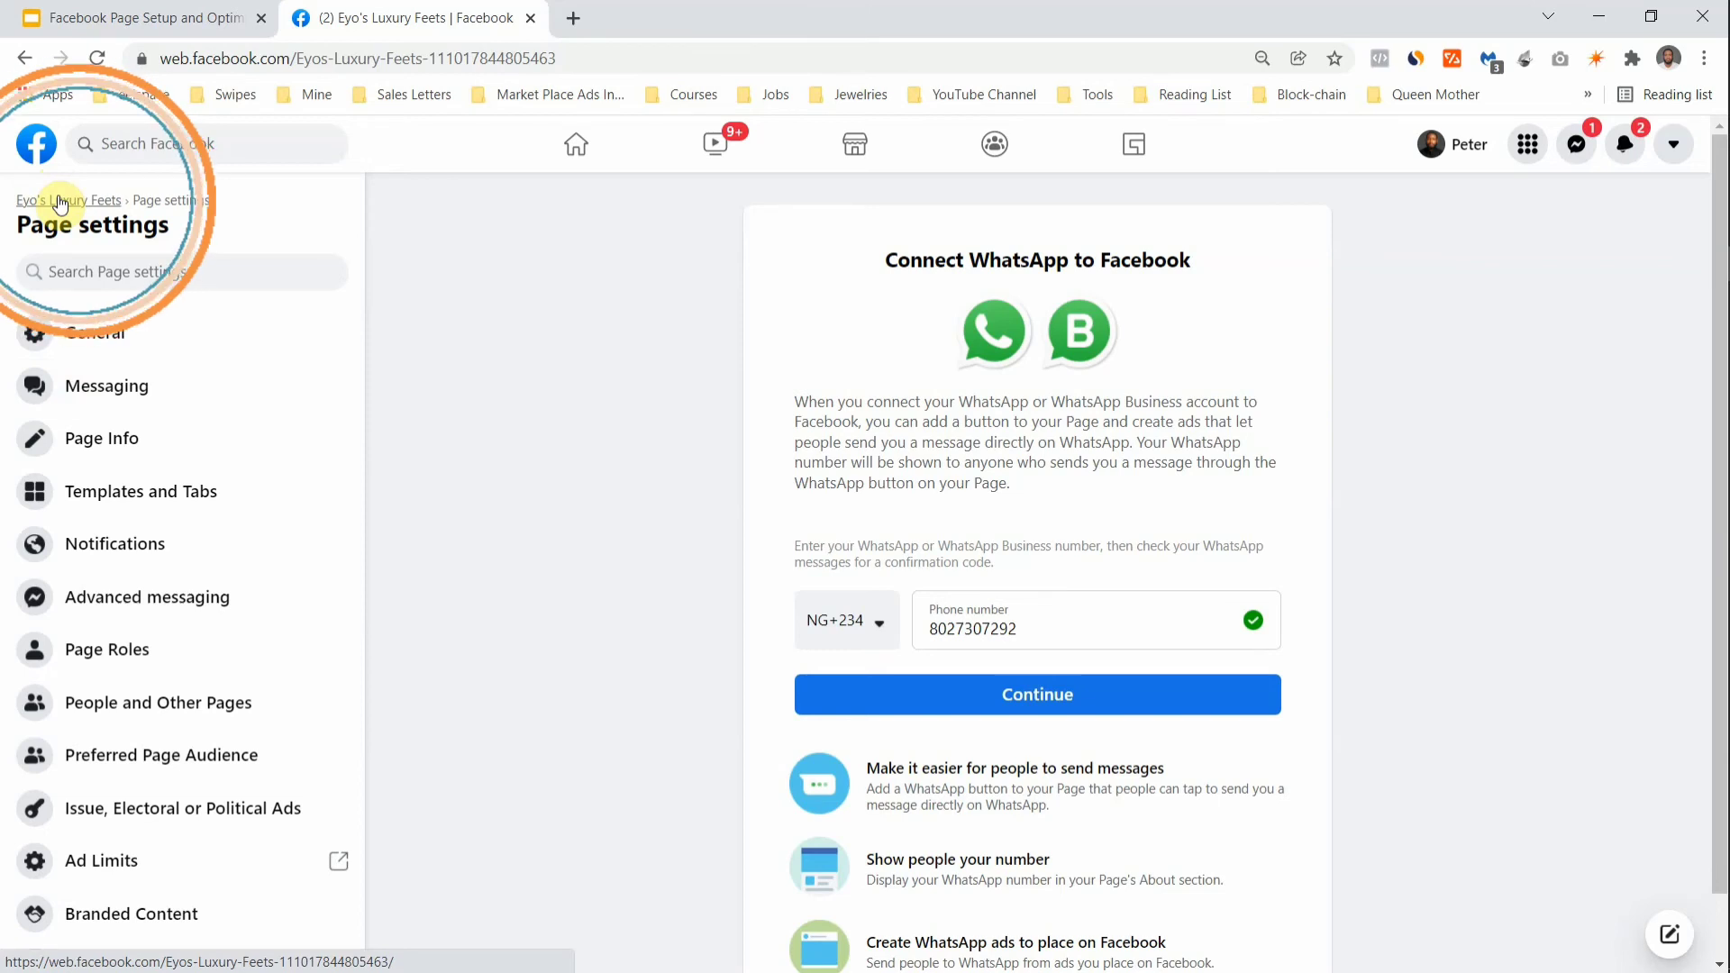
Step: Open the Eyo's Luxury Feets Page and start adding an action button under the cover
click(59, 201)
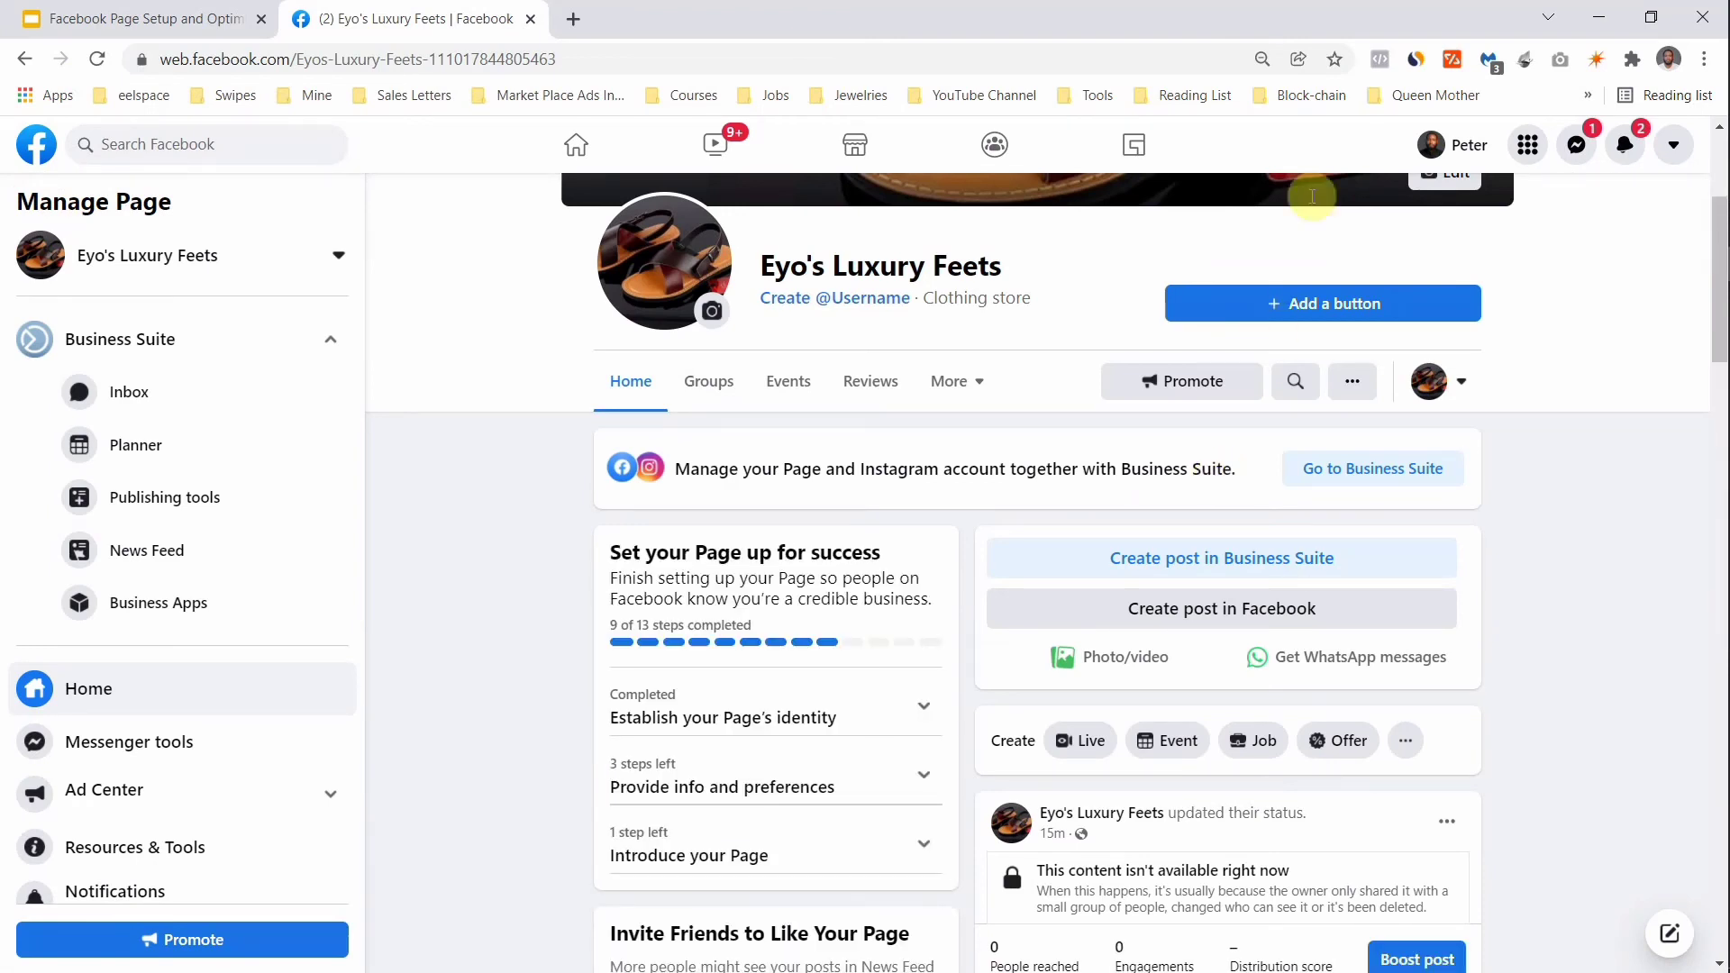
click(1327, 309)
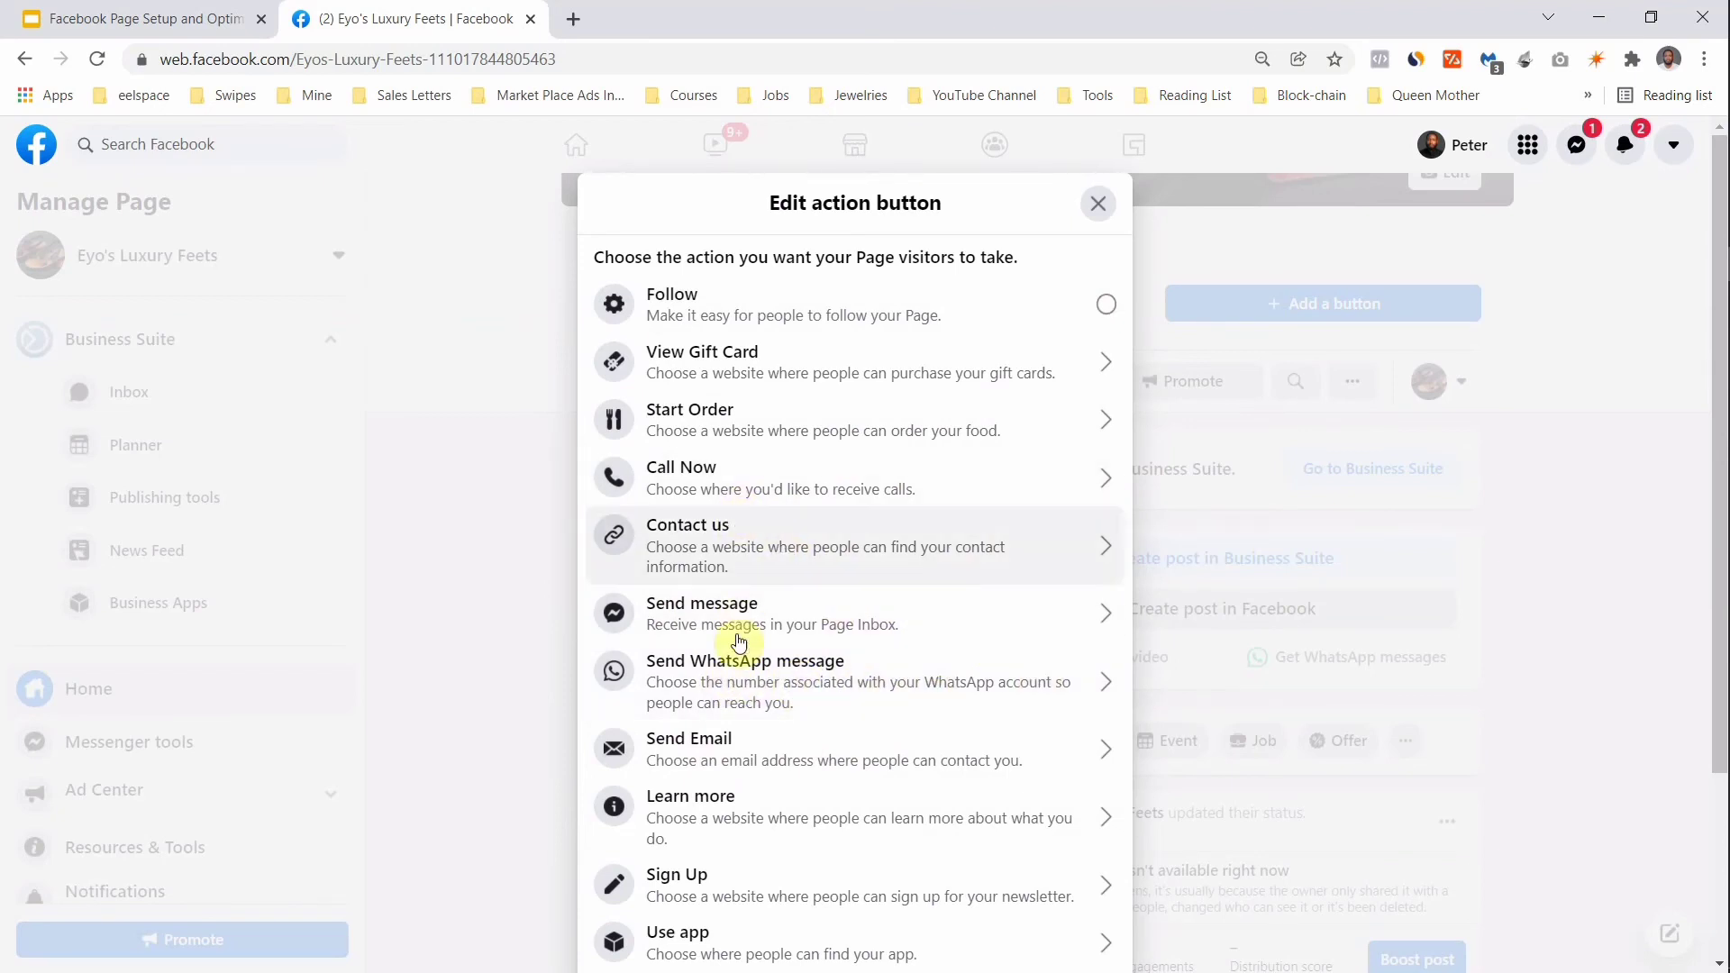
Step: Browse the Edit action button options and select Call Now
scroll(737, 644, down, 3)
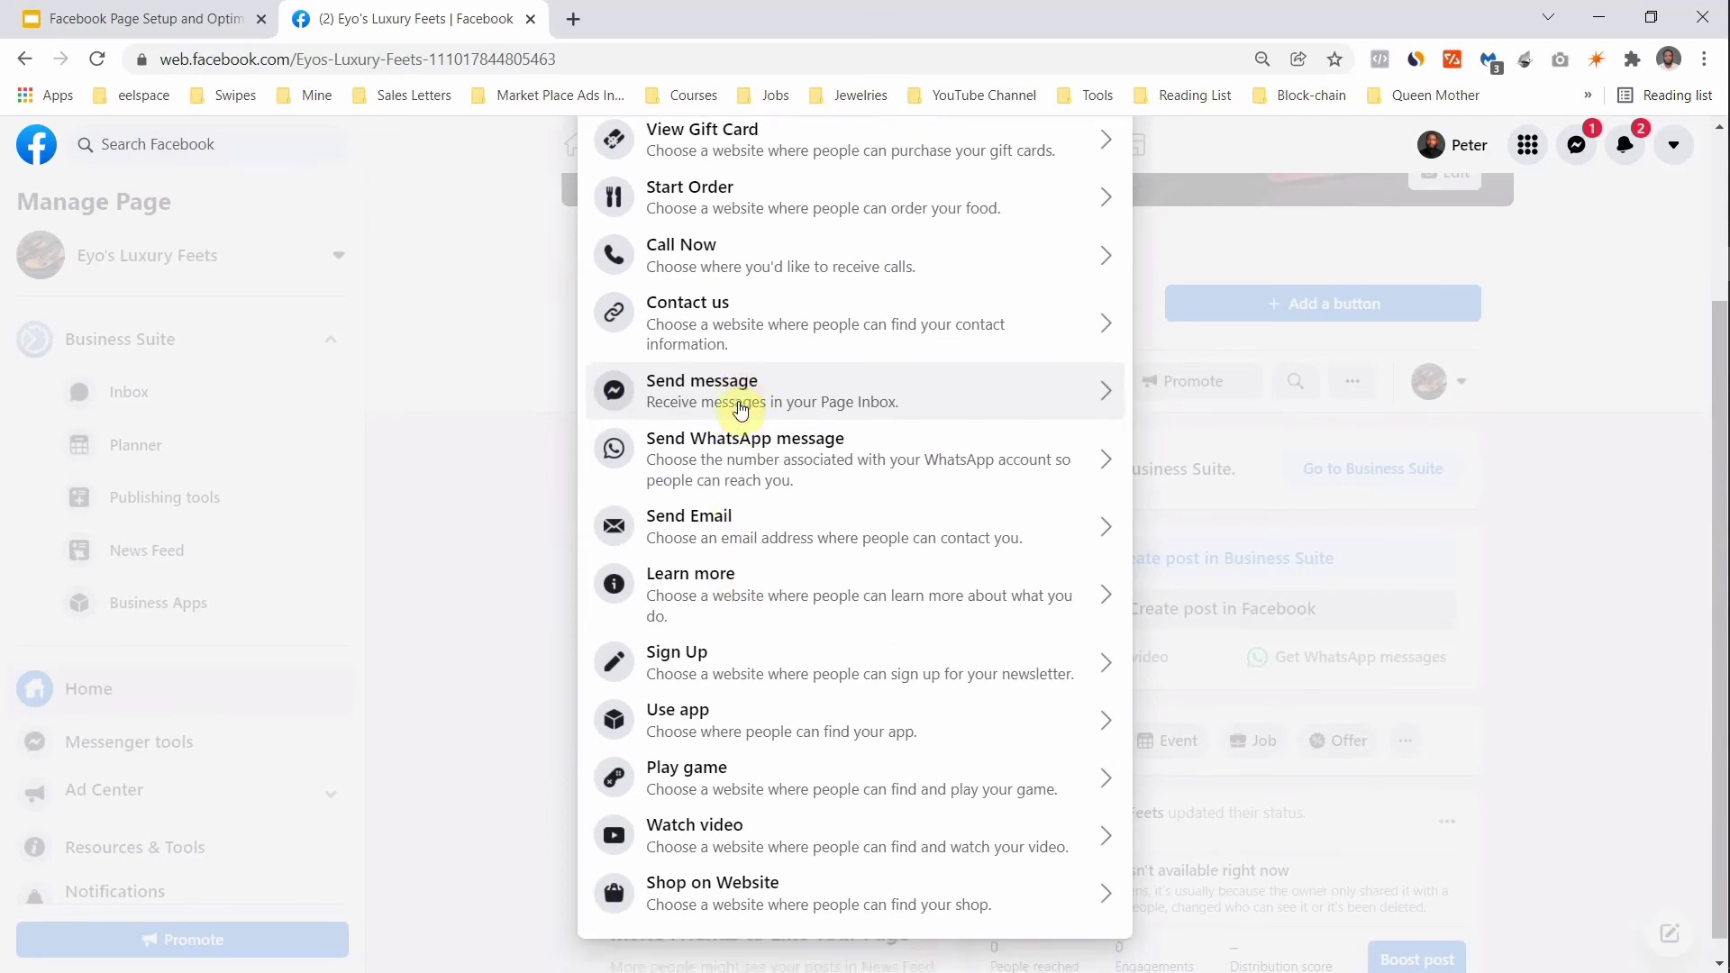
scroll(741, 410, up, 3)
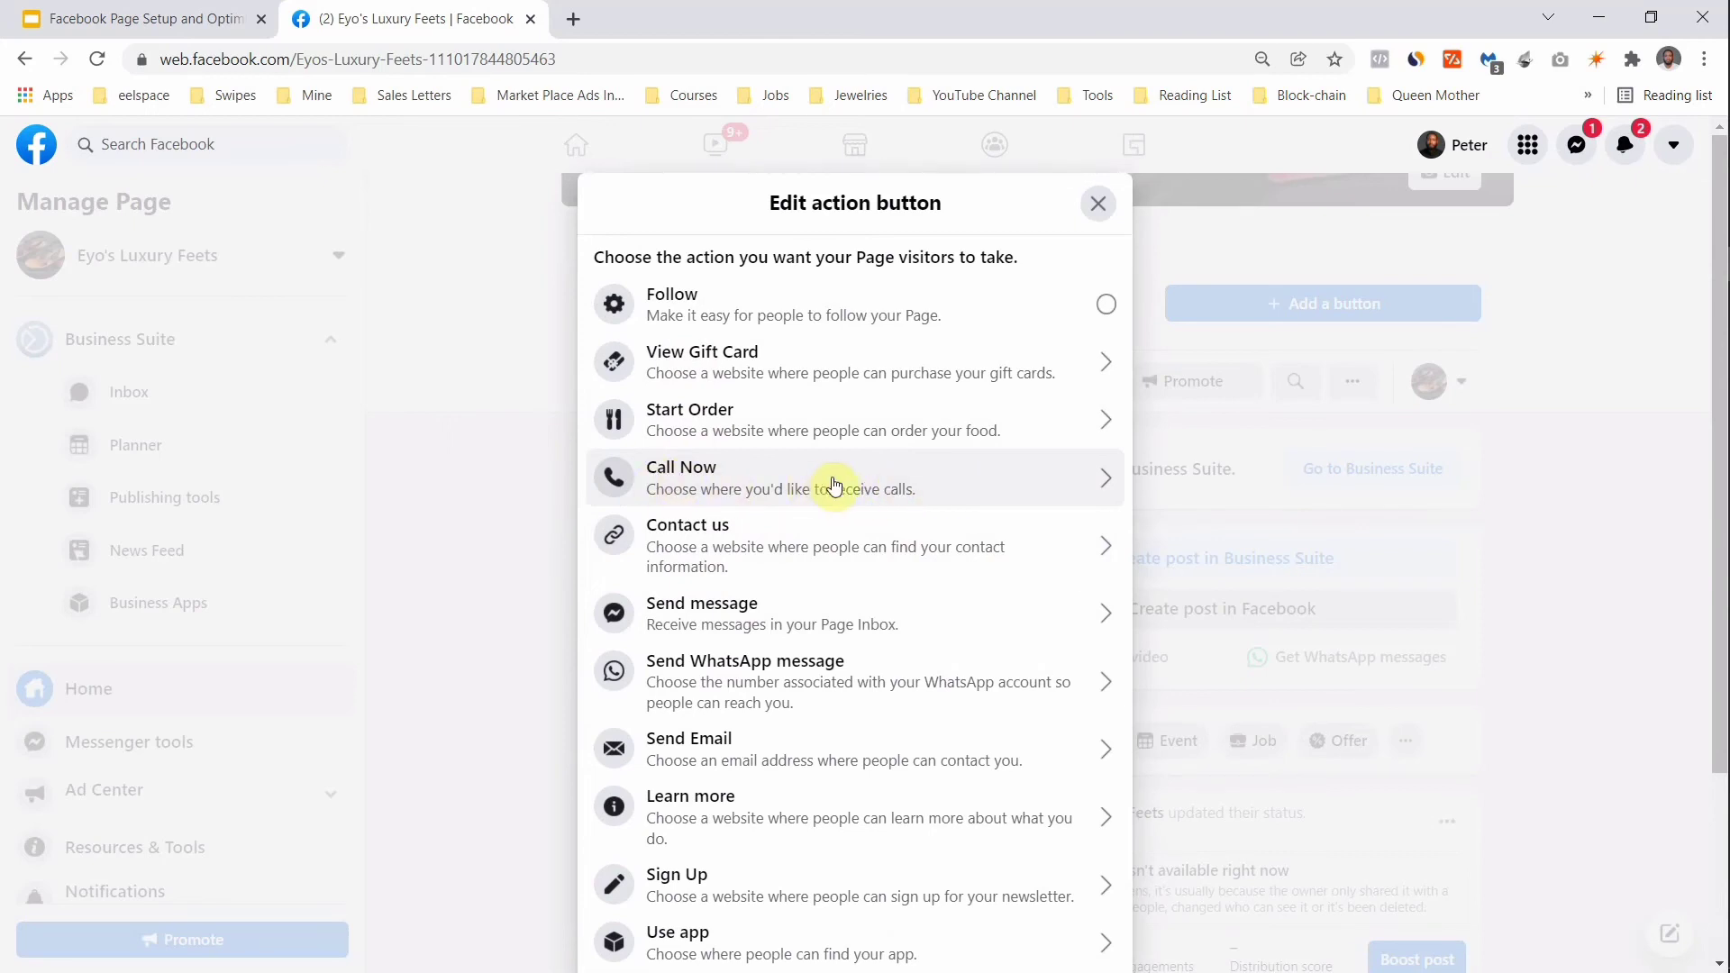
scroll(784, 757, down, 3)
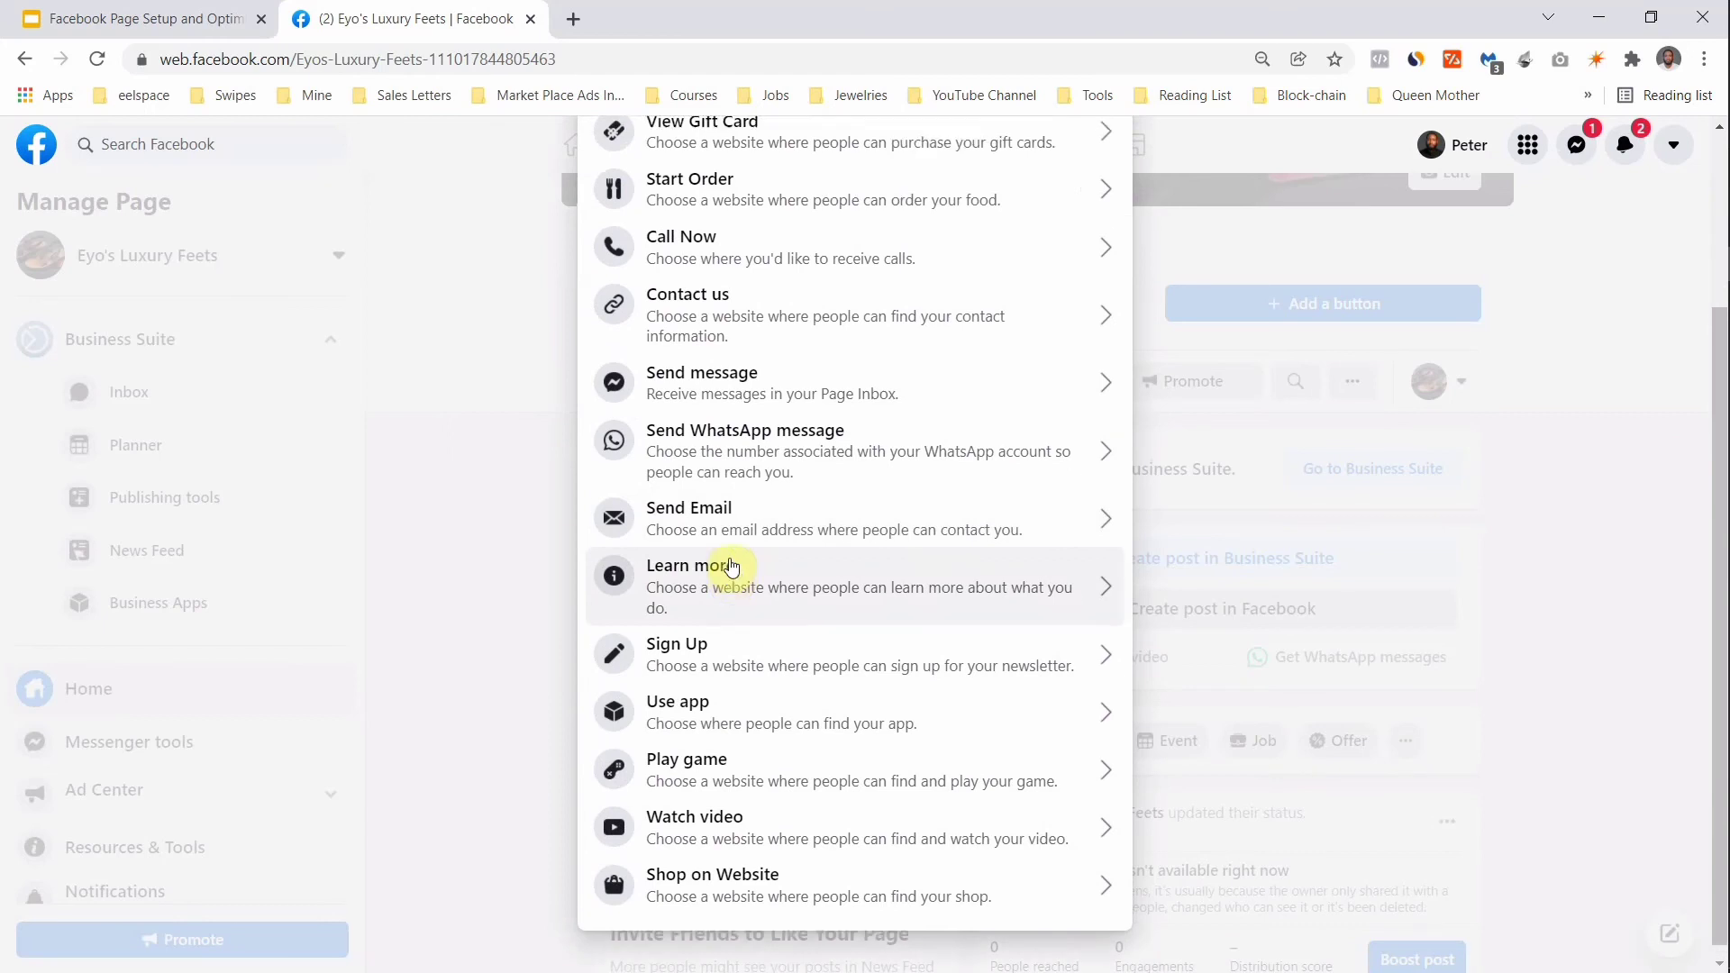
scroll(732, 563, up, 3)
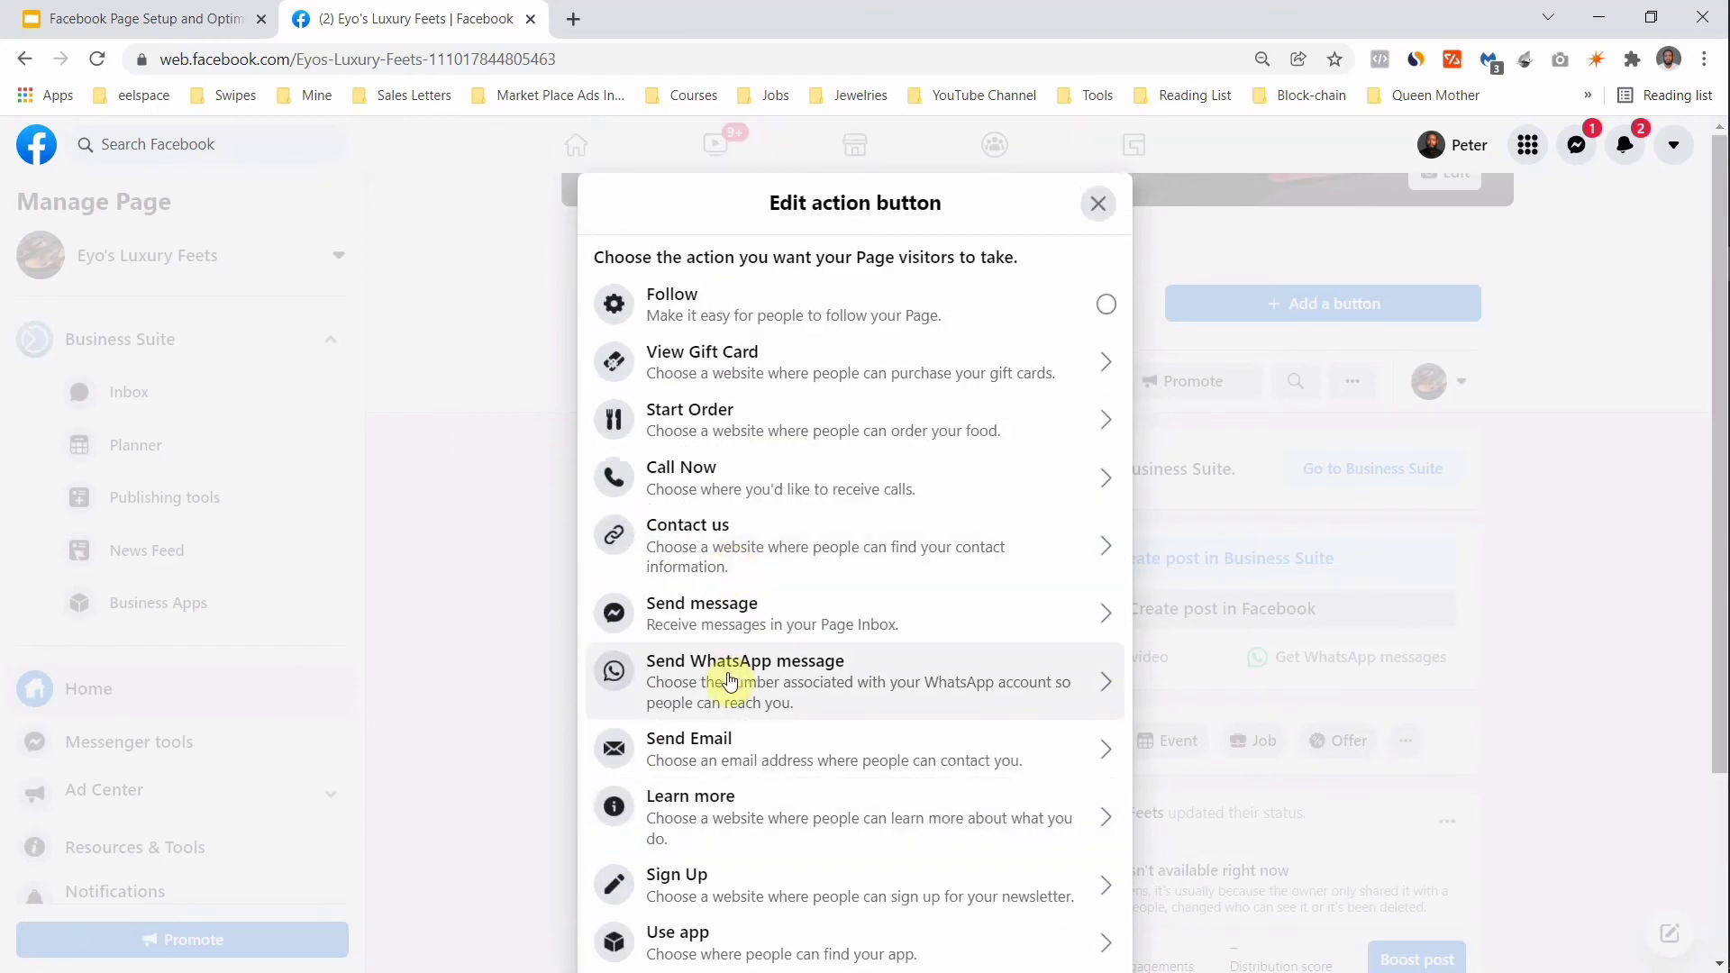
click(728, 480)
Step: Set the Call Now country code to Nigeria (NG+234), enter the business phone number, and save
click(759, 514)
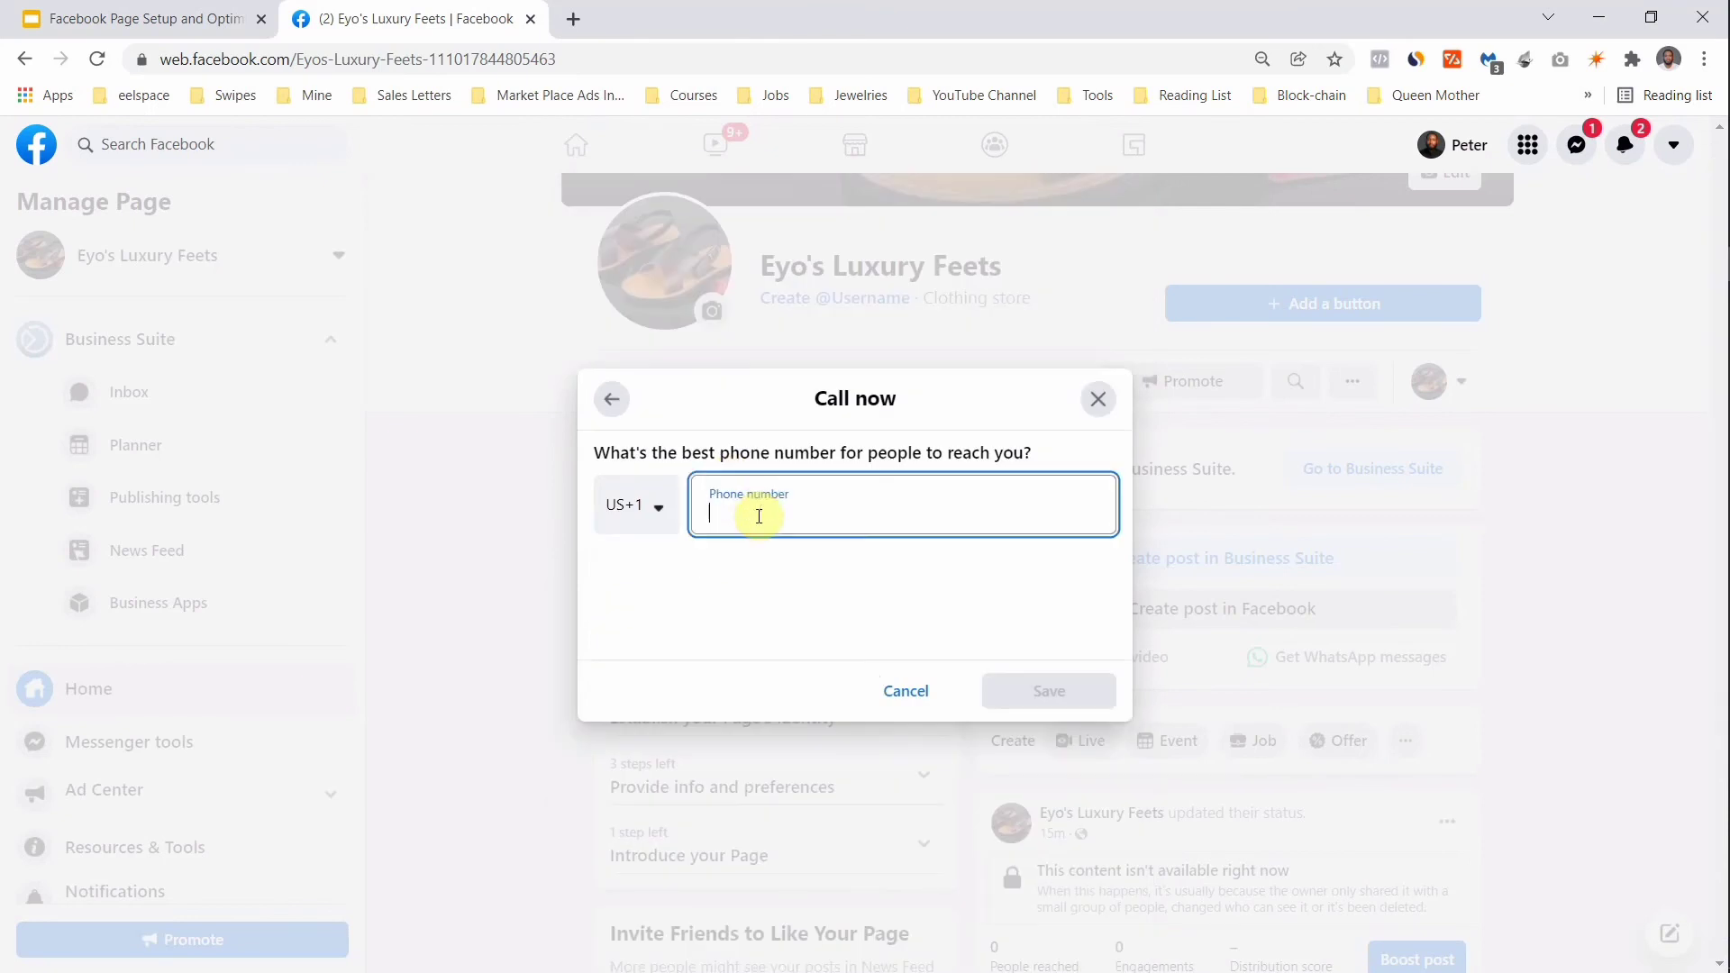
click(664, 516)
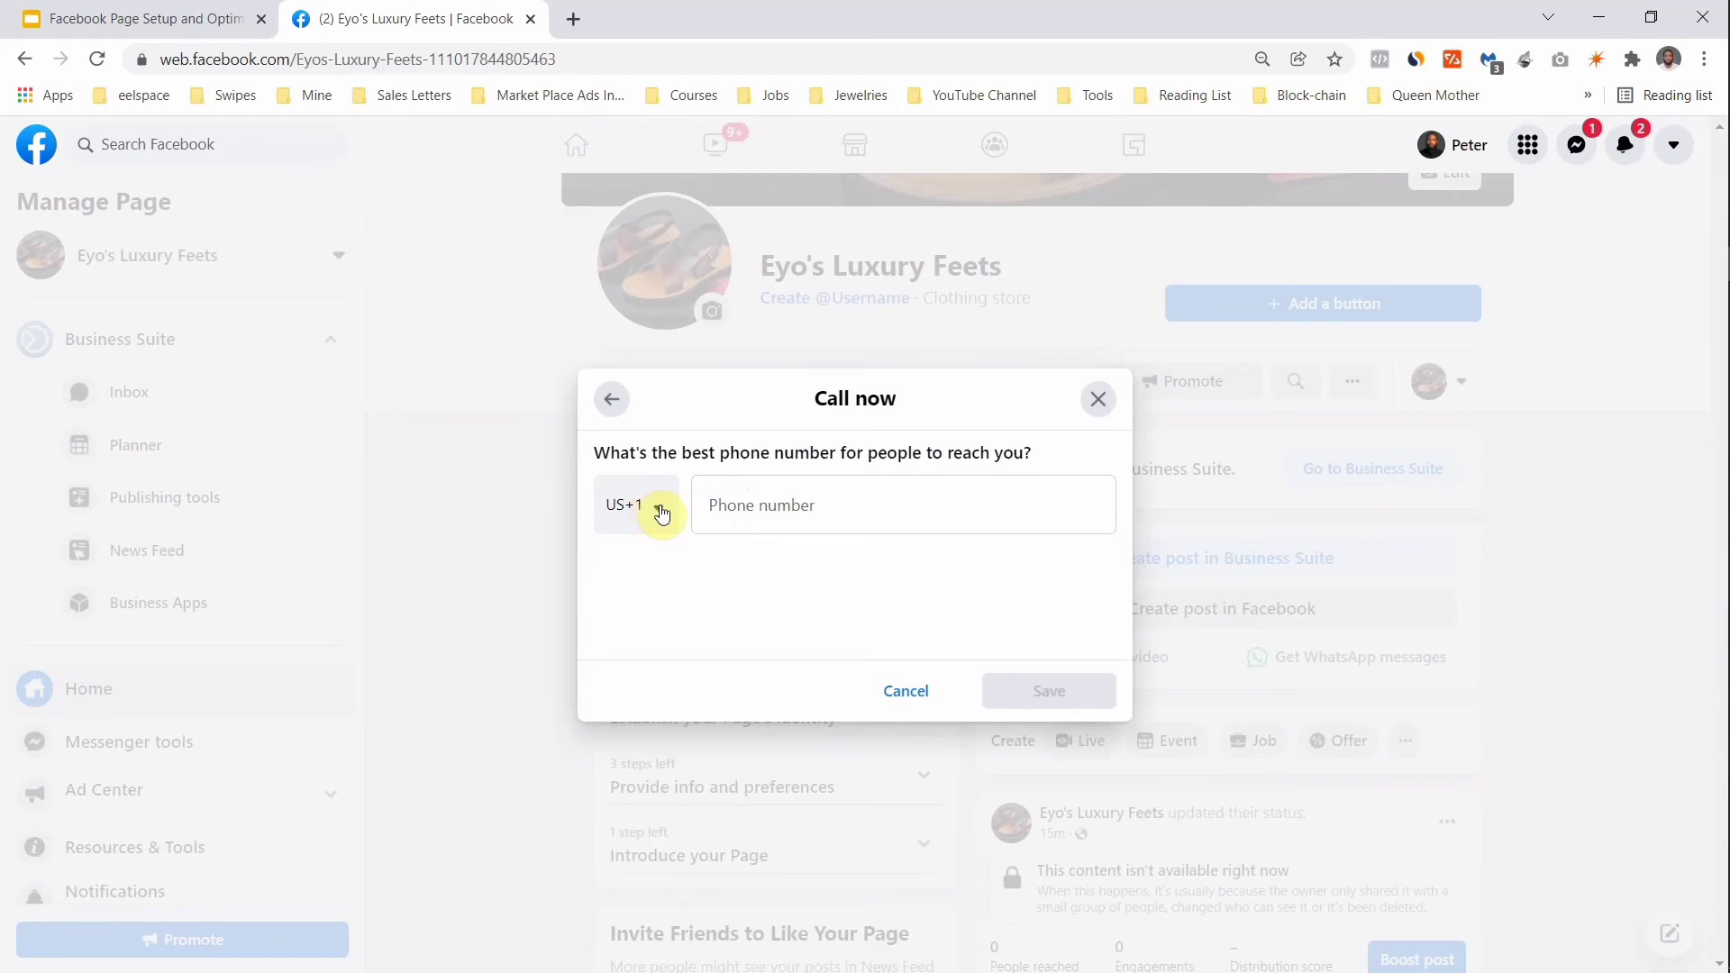
click(662, 514)
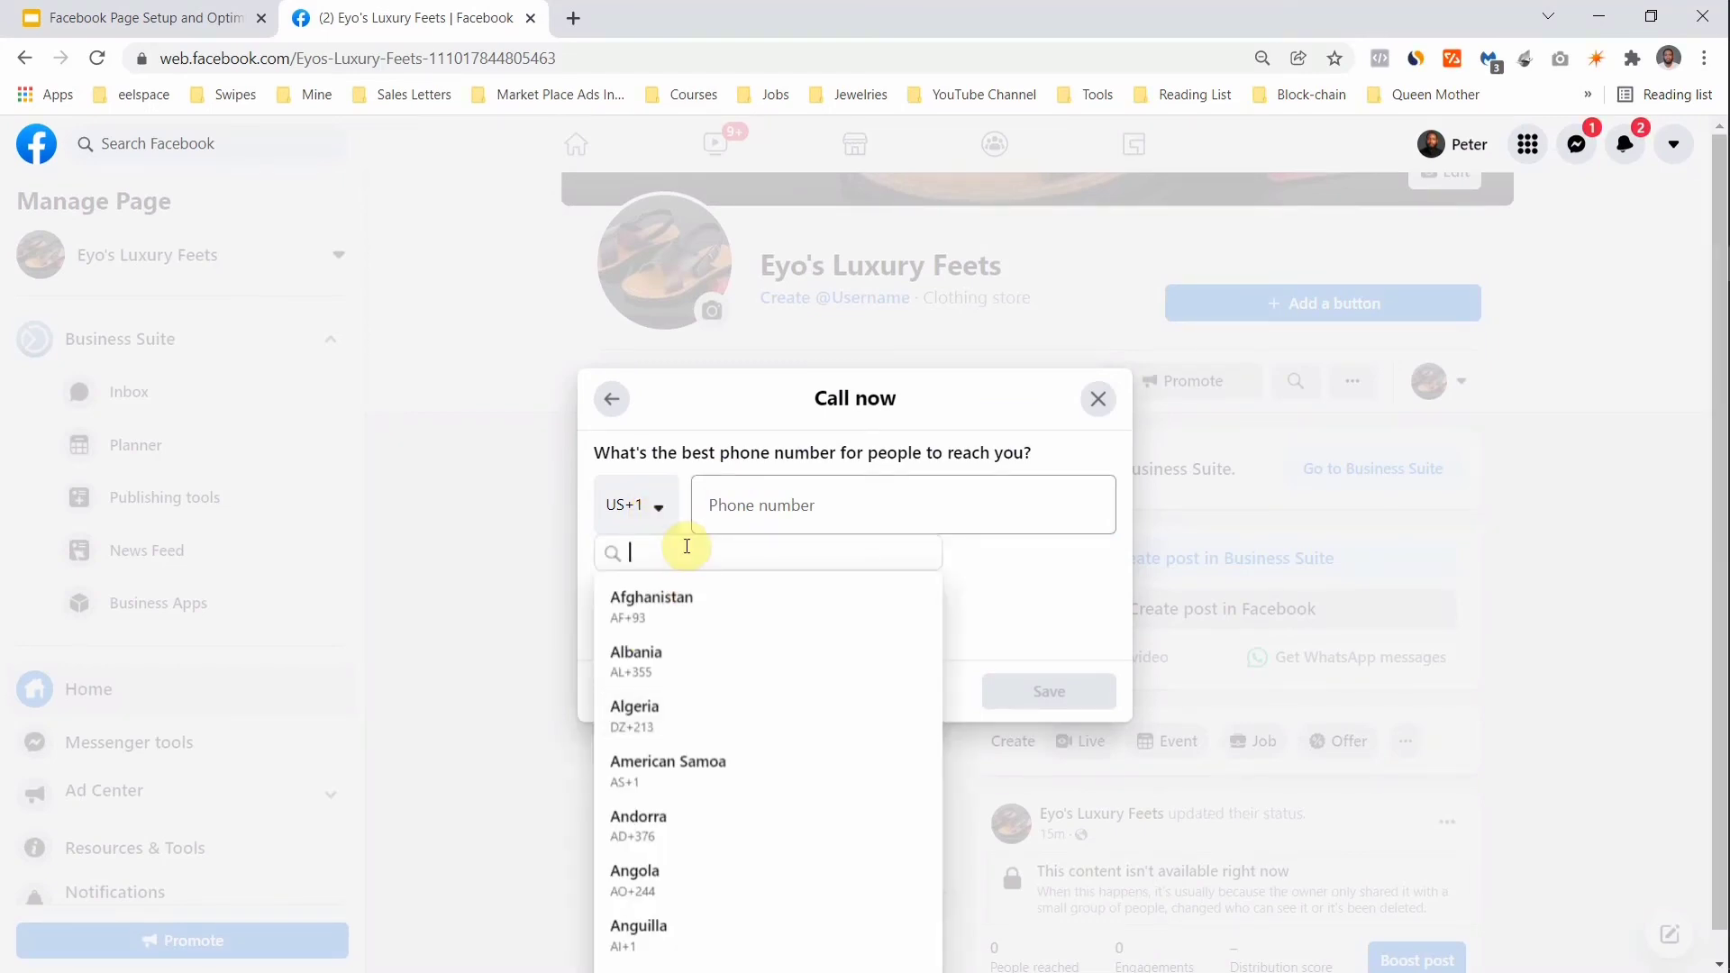
text(M)
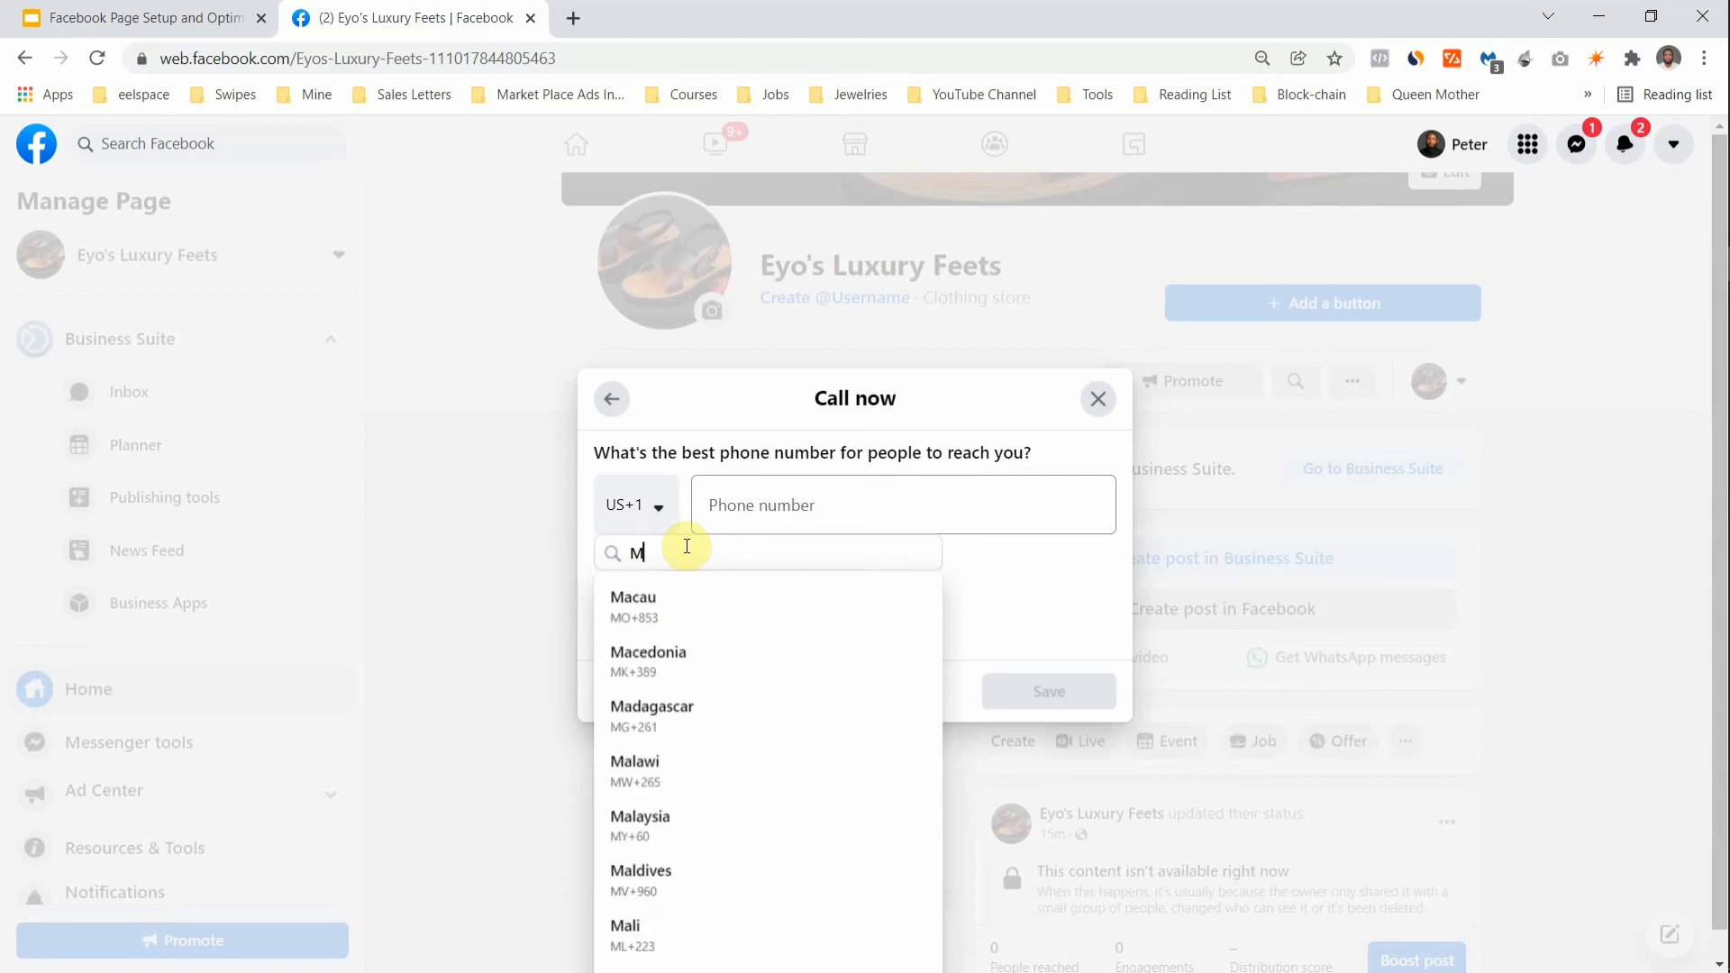
key(BackSpace)
text(N)
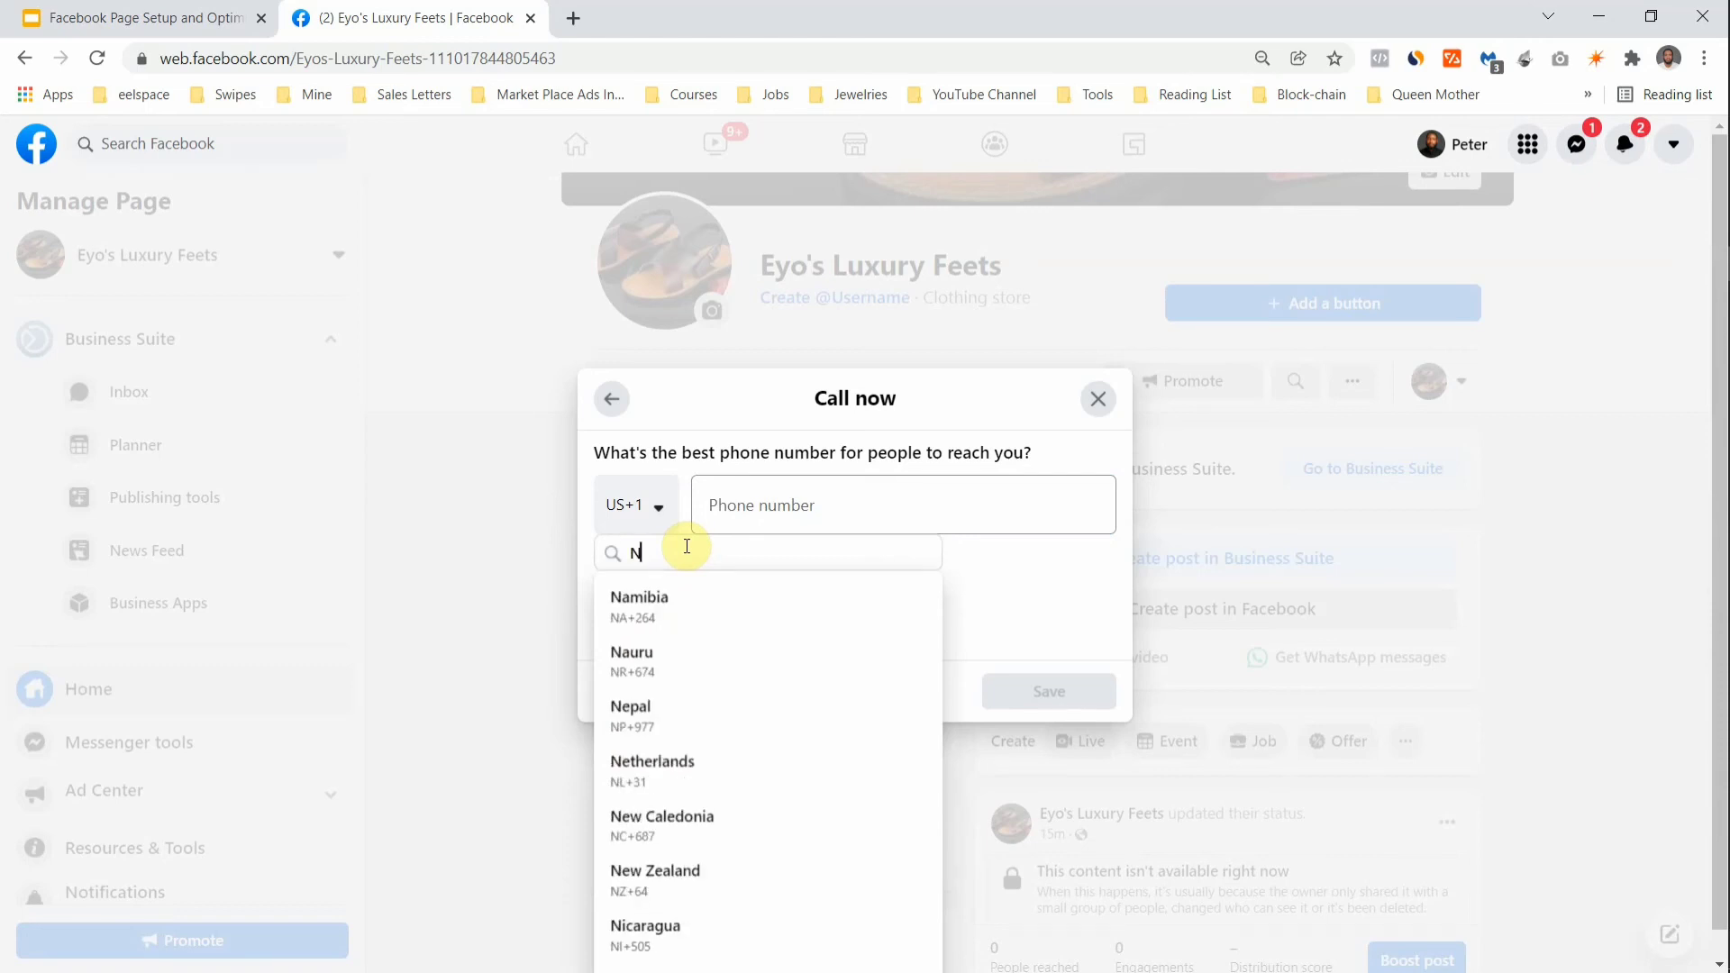
text(i)
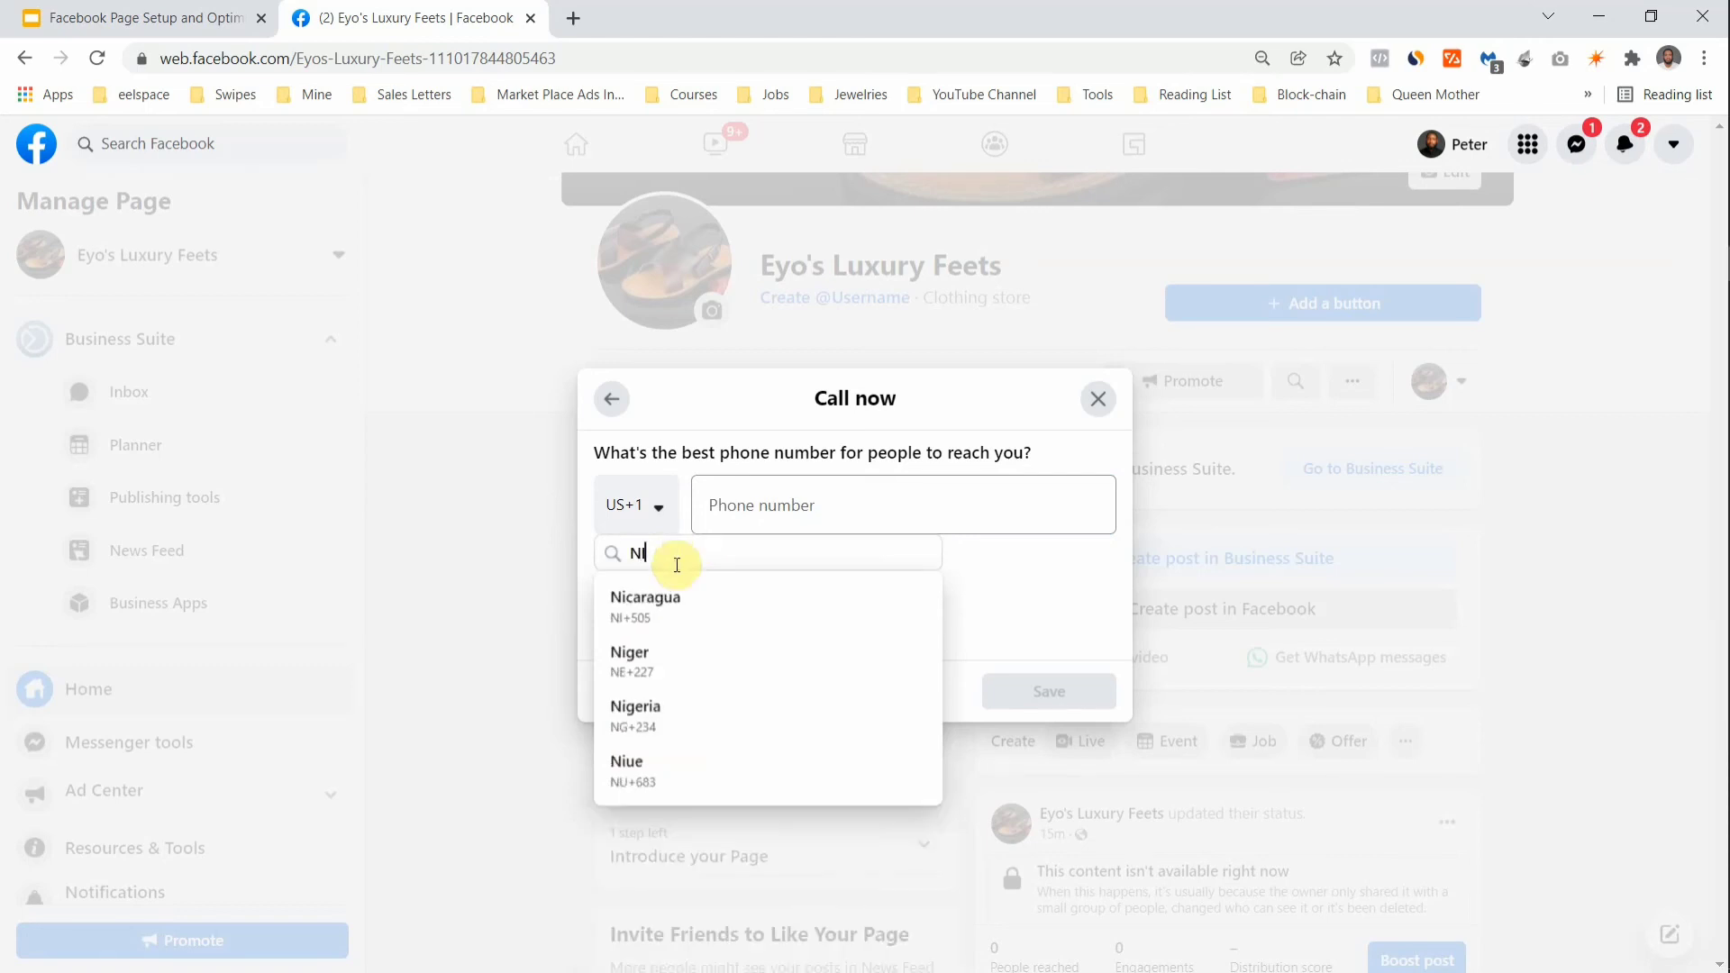
click(651, 710)
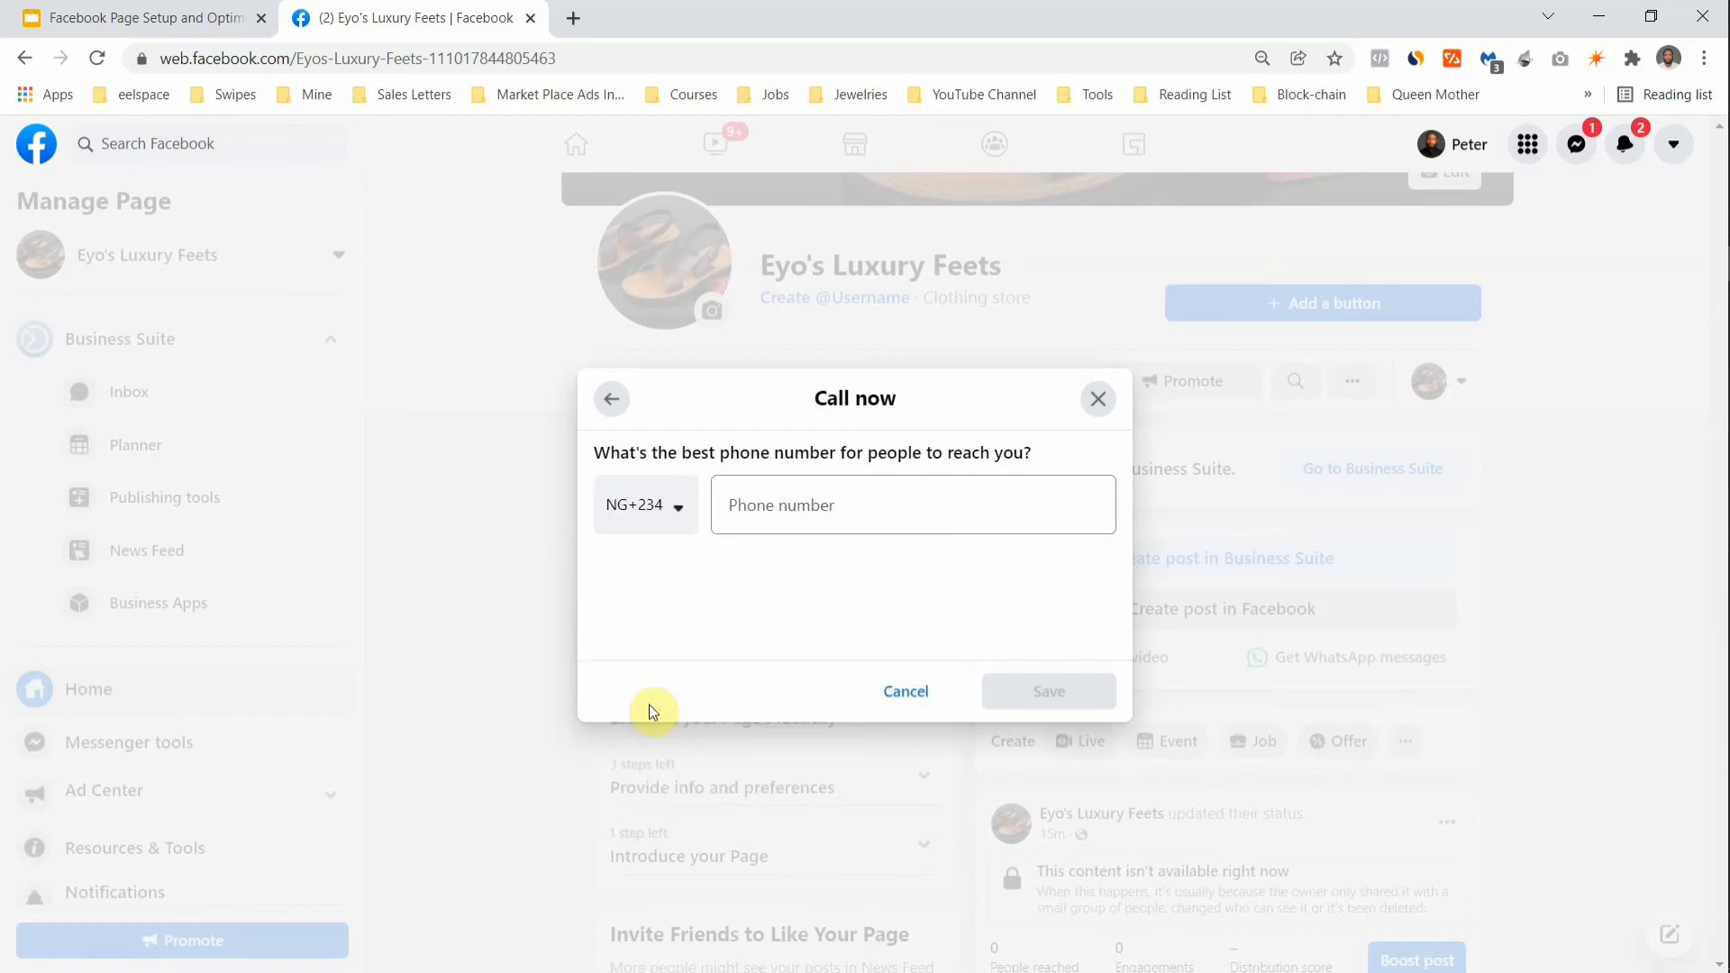
click(873, 495)
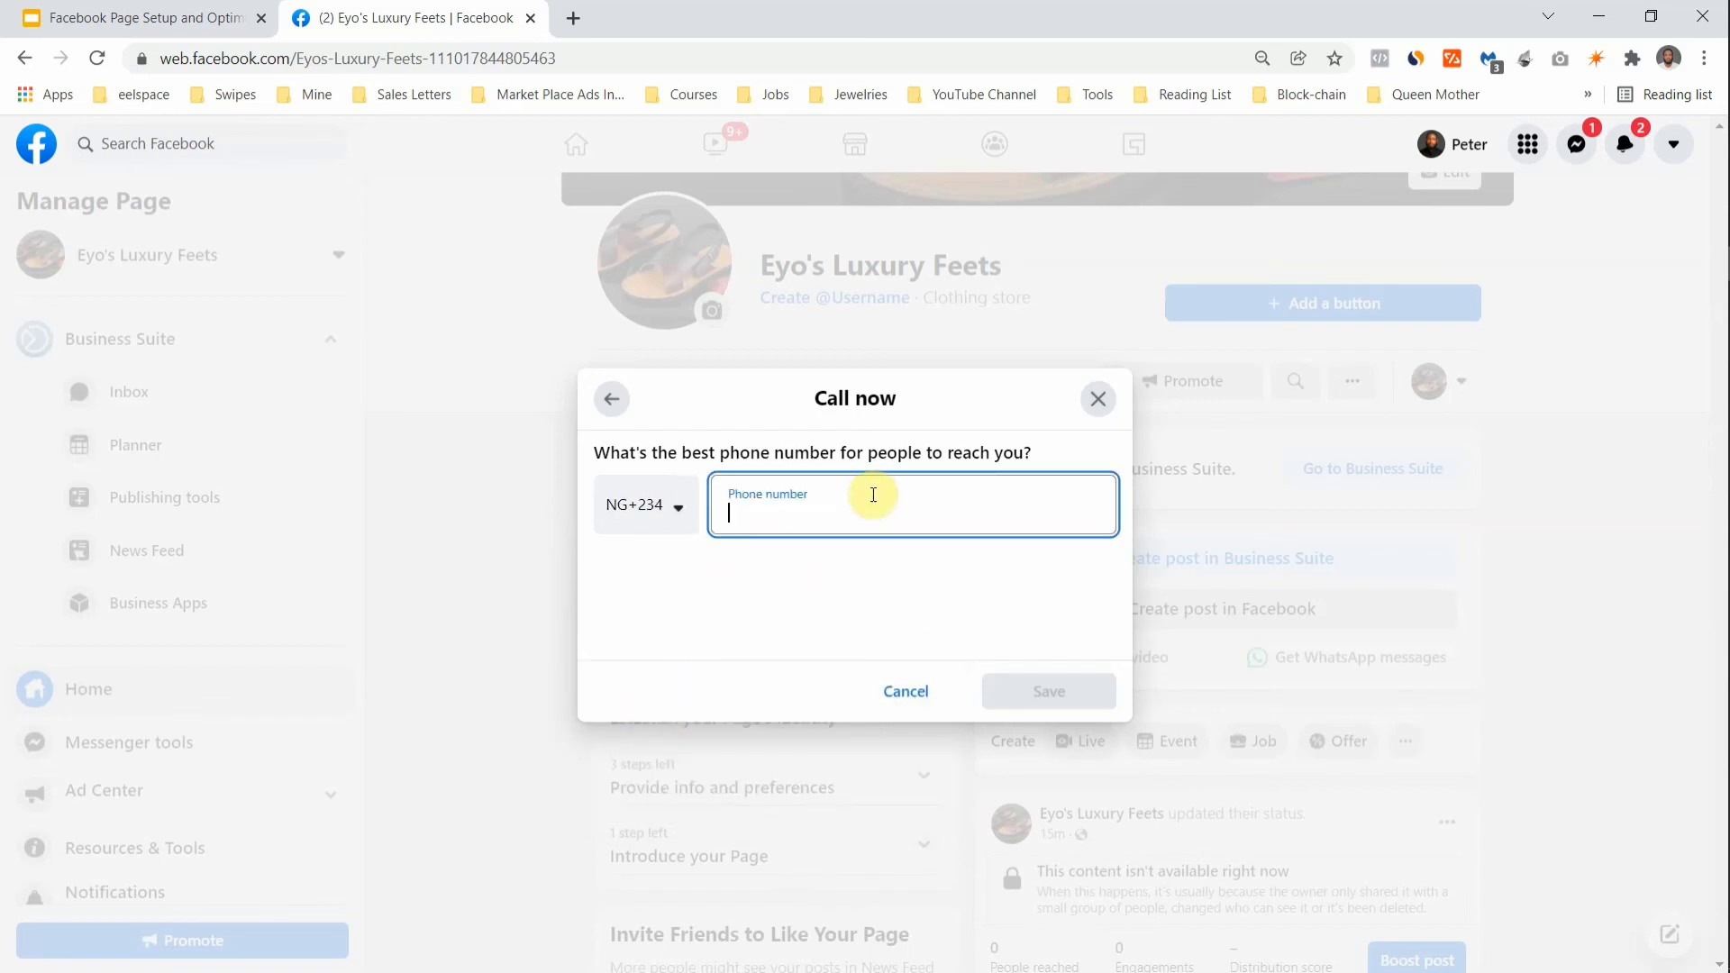
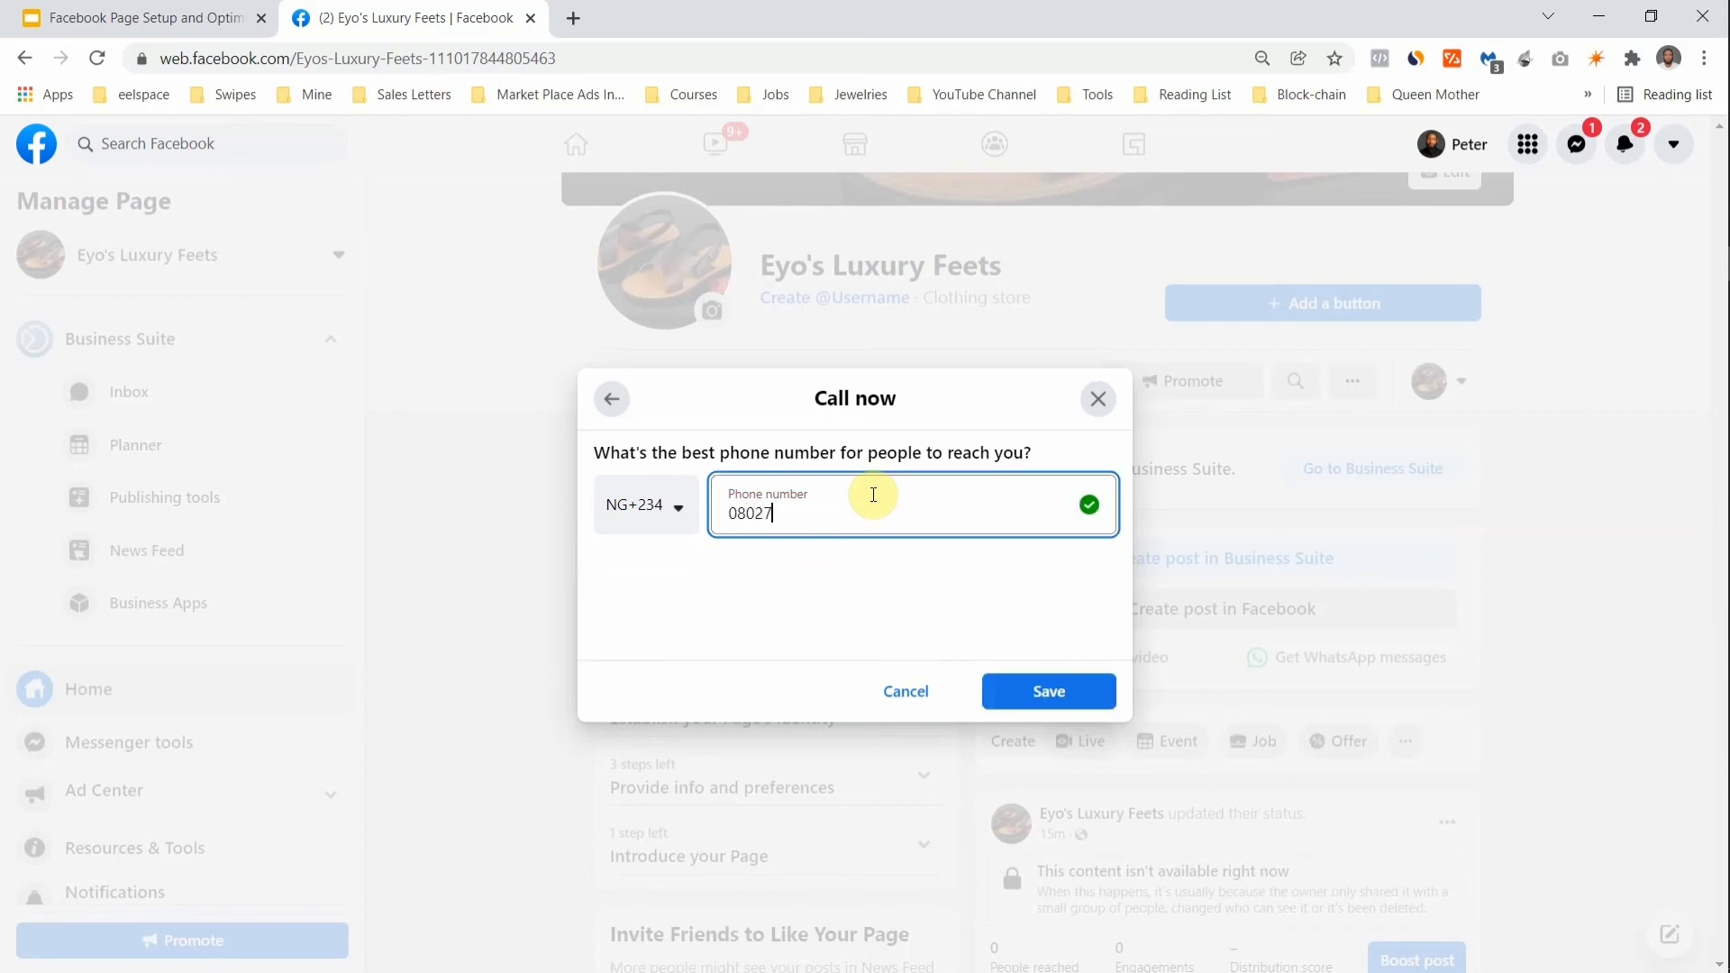
click(1064, 695)
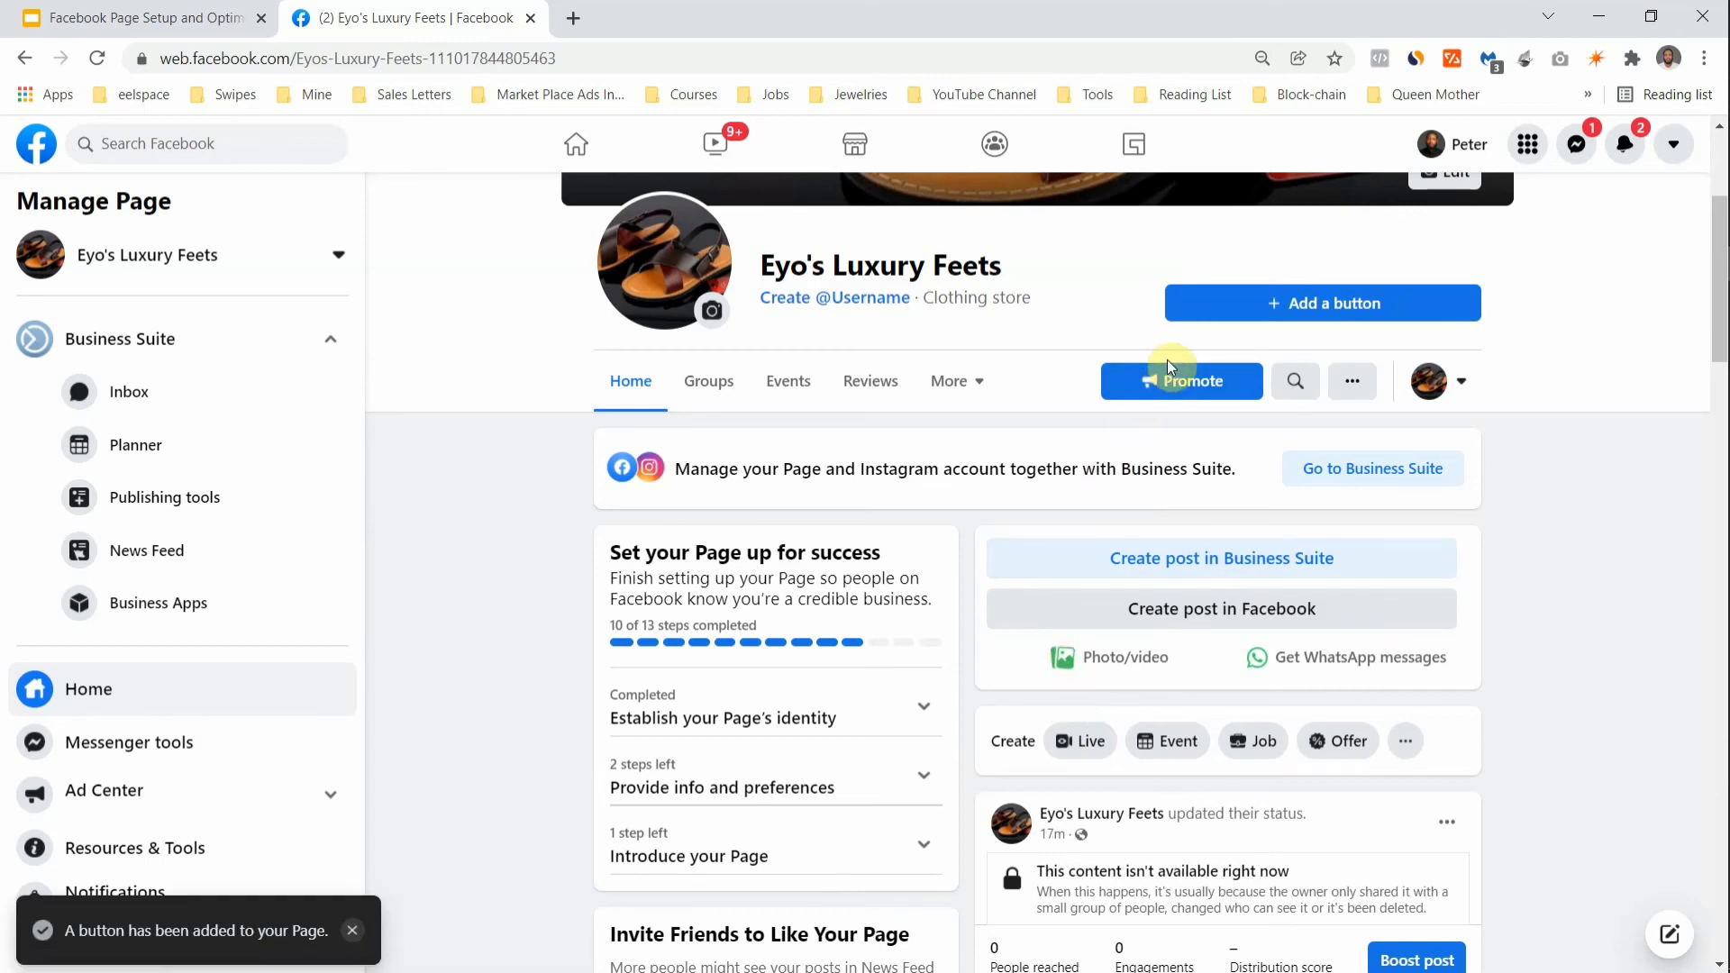
Step: Expand 'Establish your Page's identity' and 'Provide info and preferences', then scroll to Invite Friends
scroll(1284, 273, up, 2)
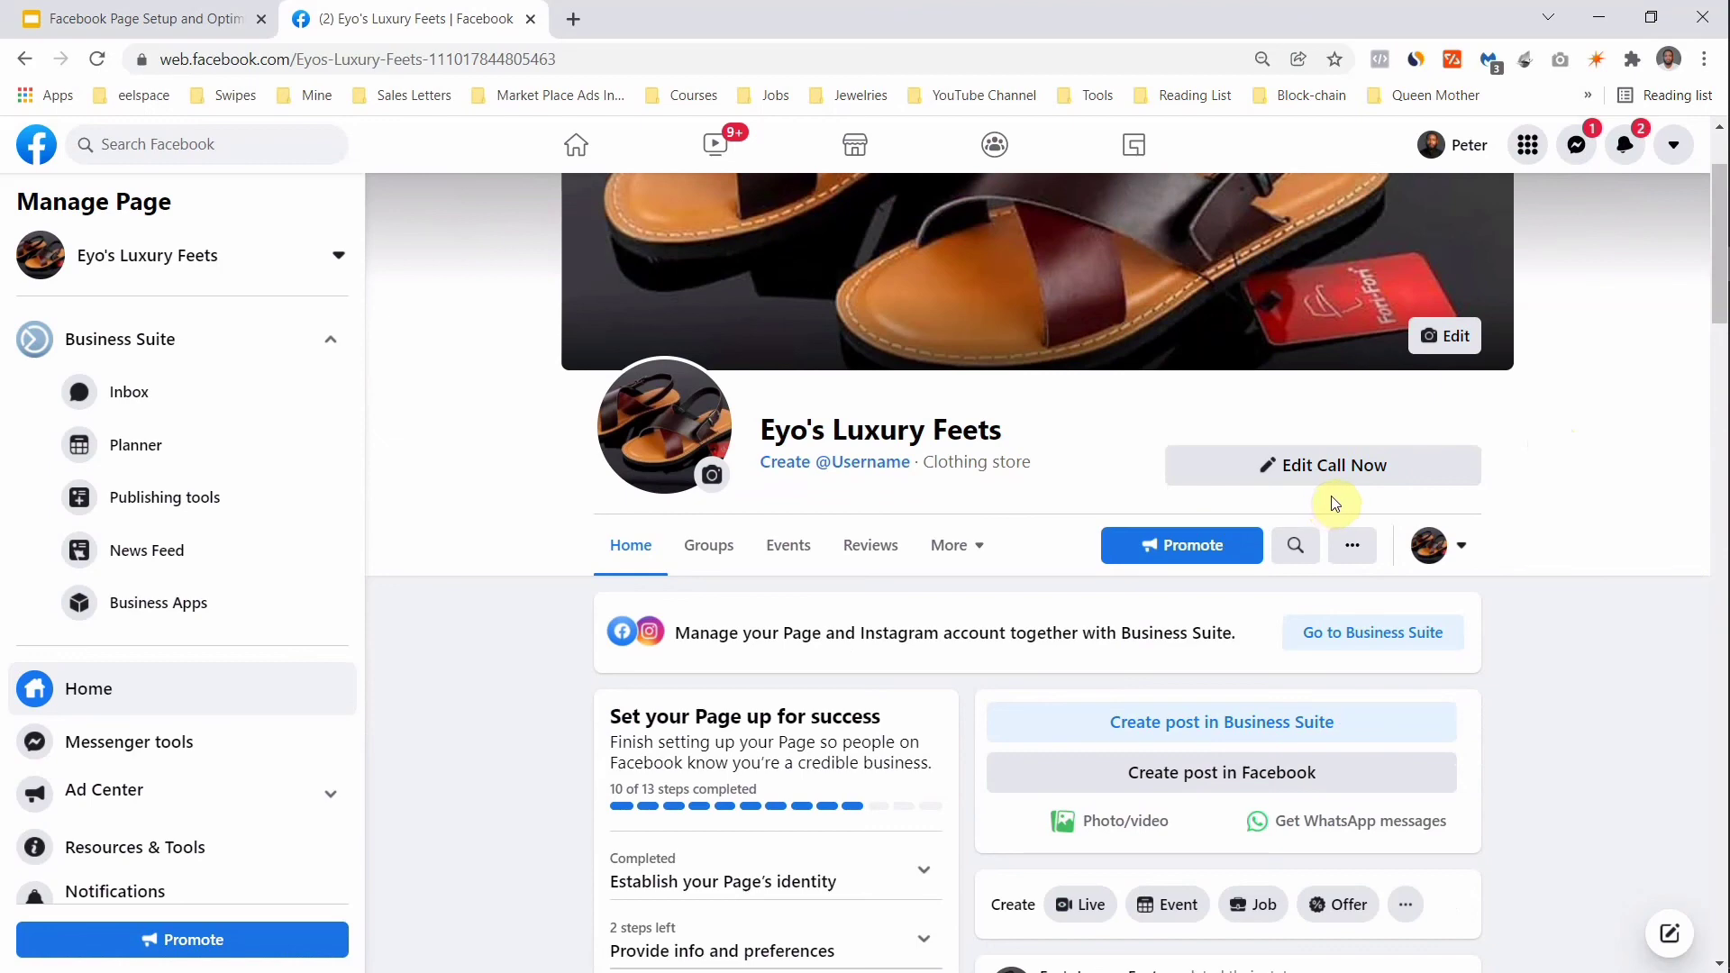
scroll(765, 830, down, 1)
scroll(764, 830, down, 1)
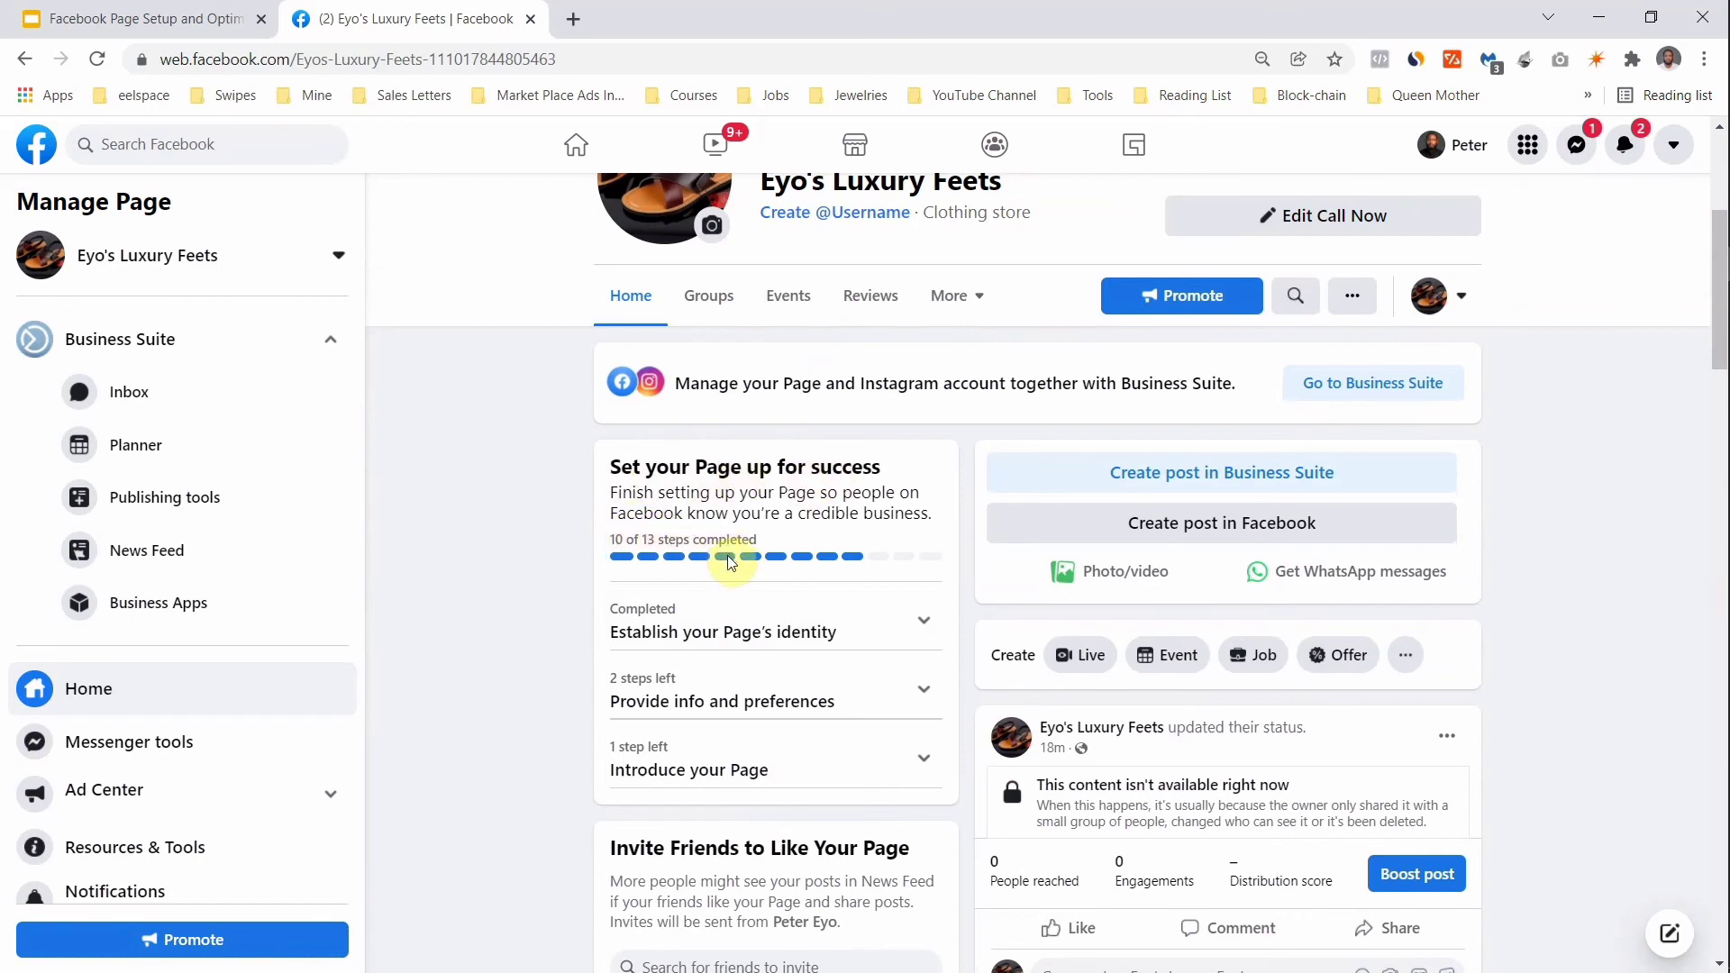
click(770, 634)
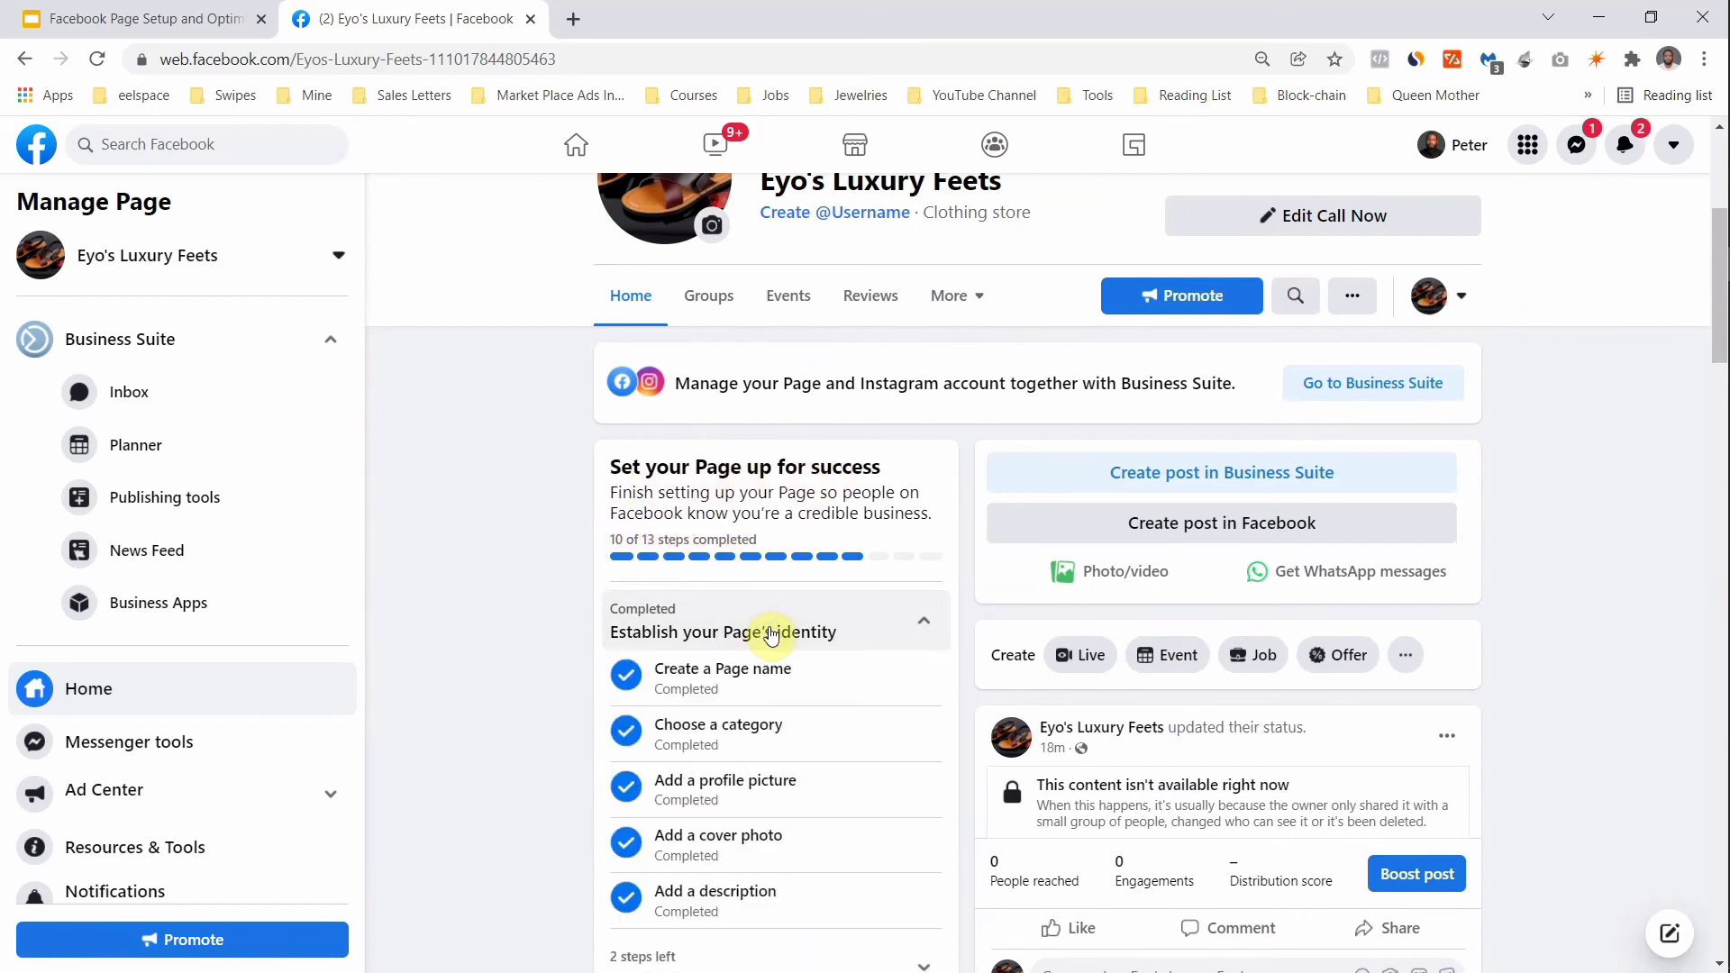
scroll(755, 777, down, 3)
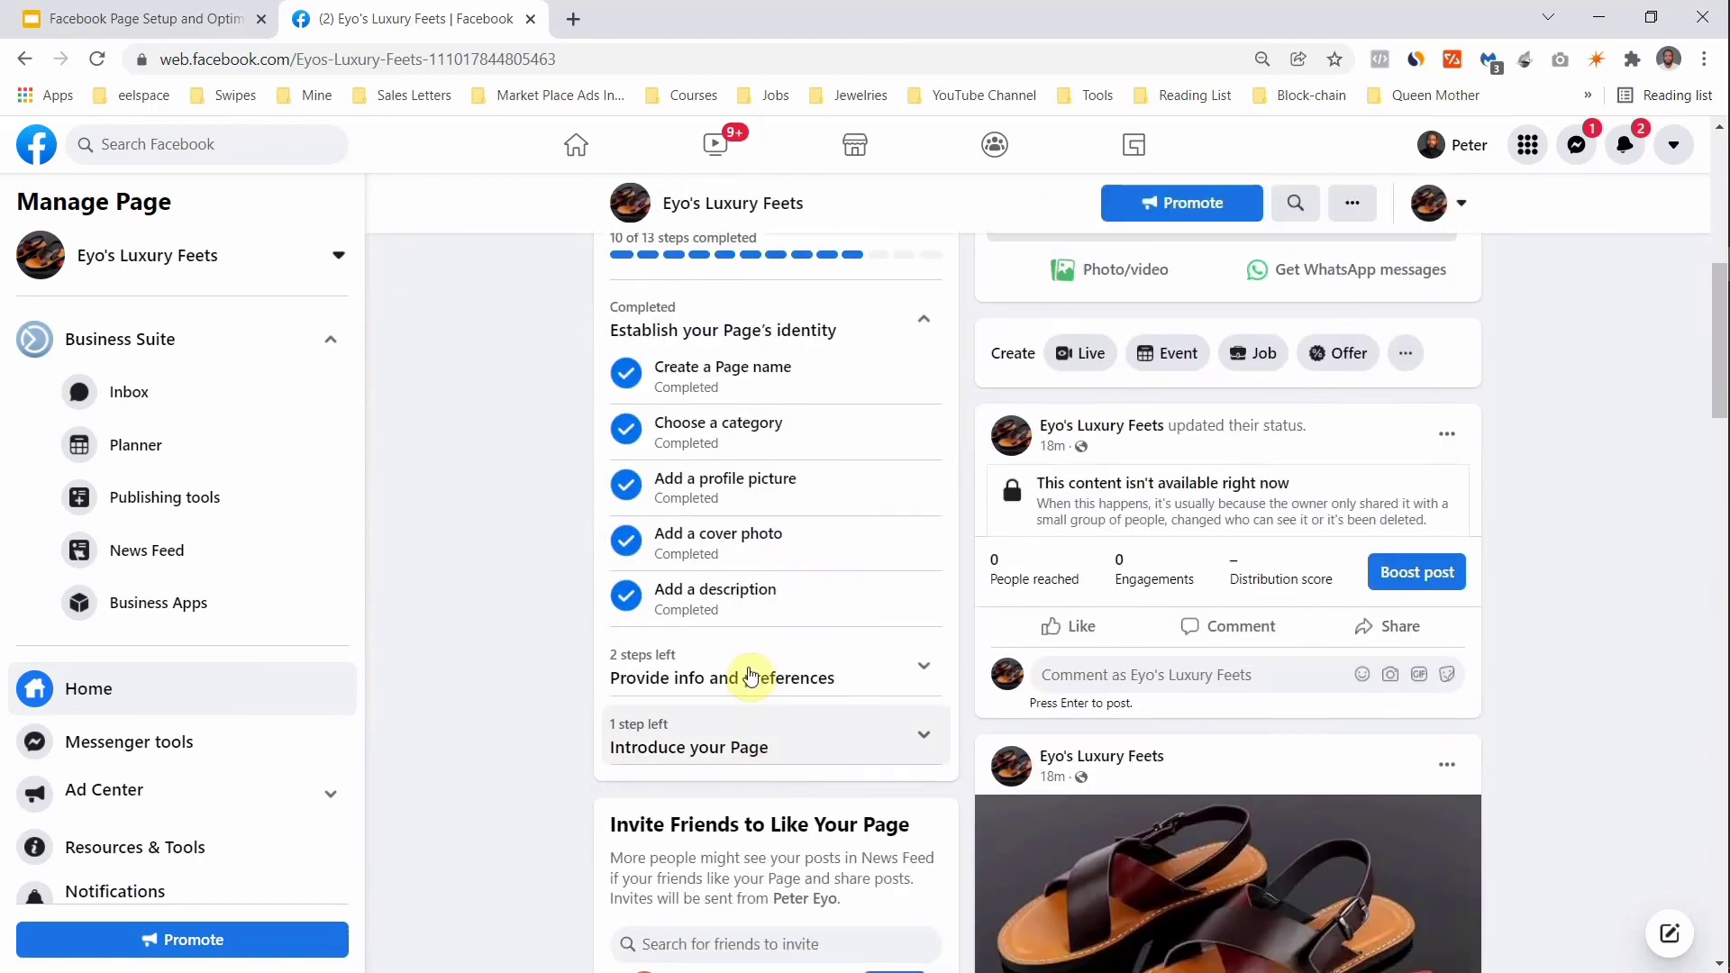
click(751, 677)
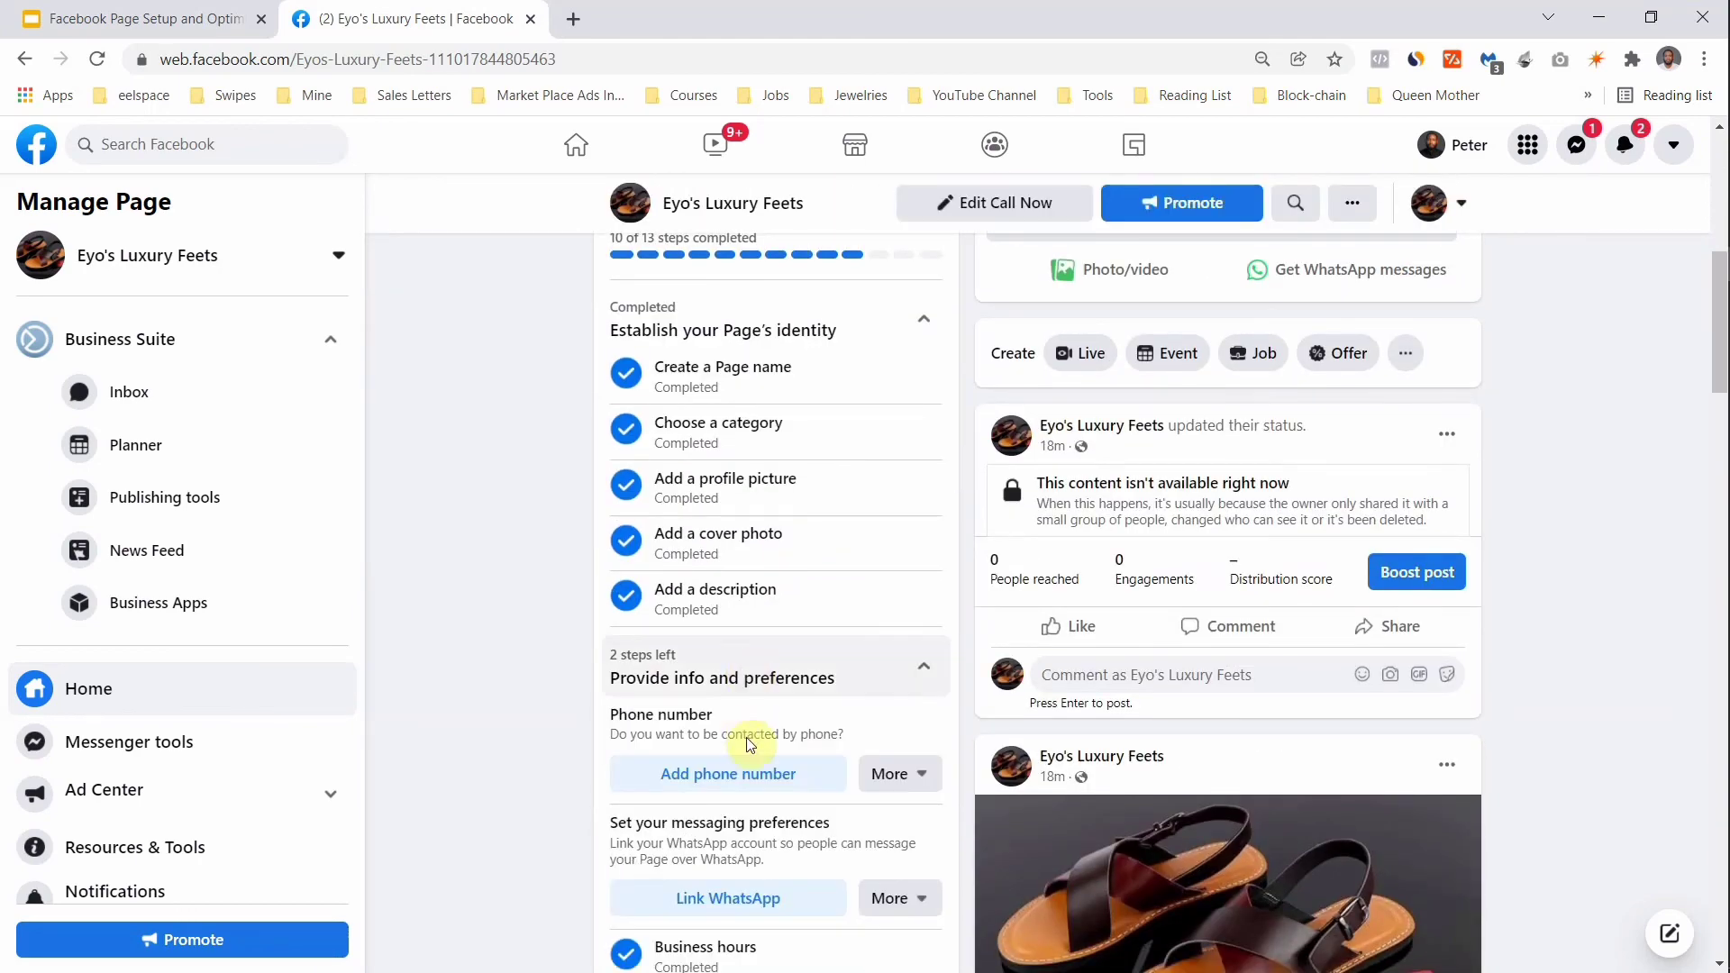
scroll(751, 739, down, 1)
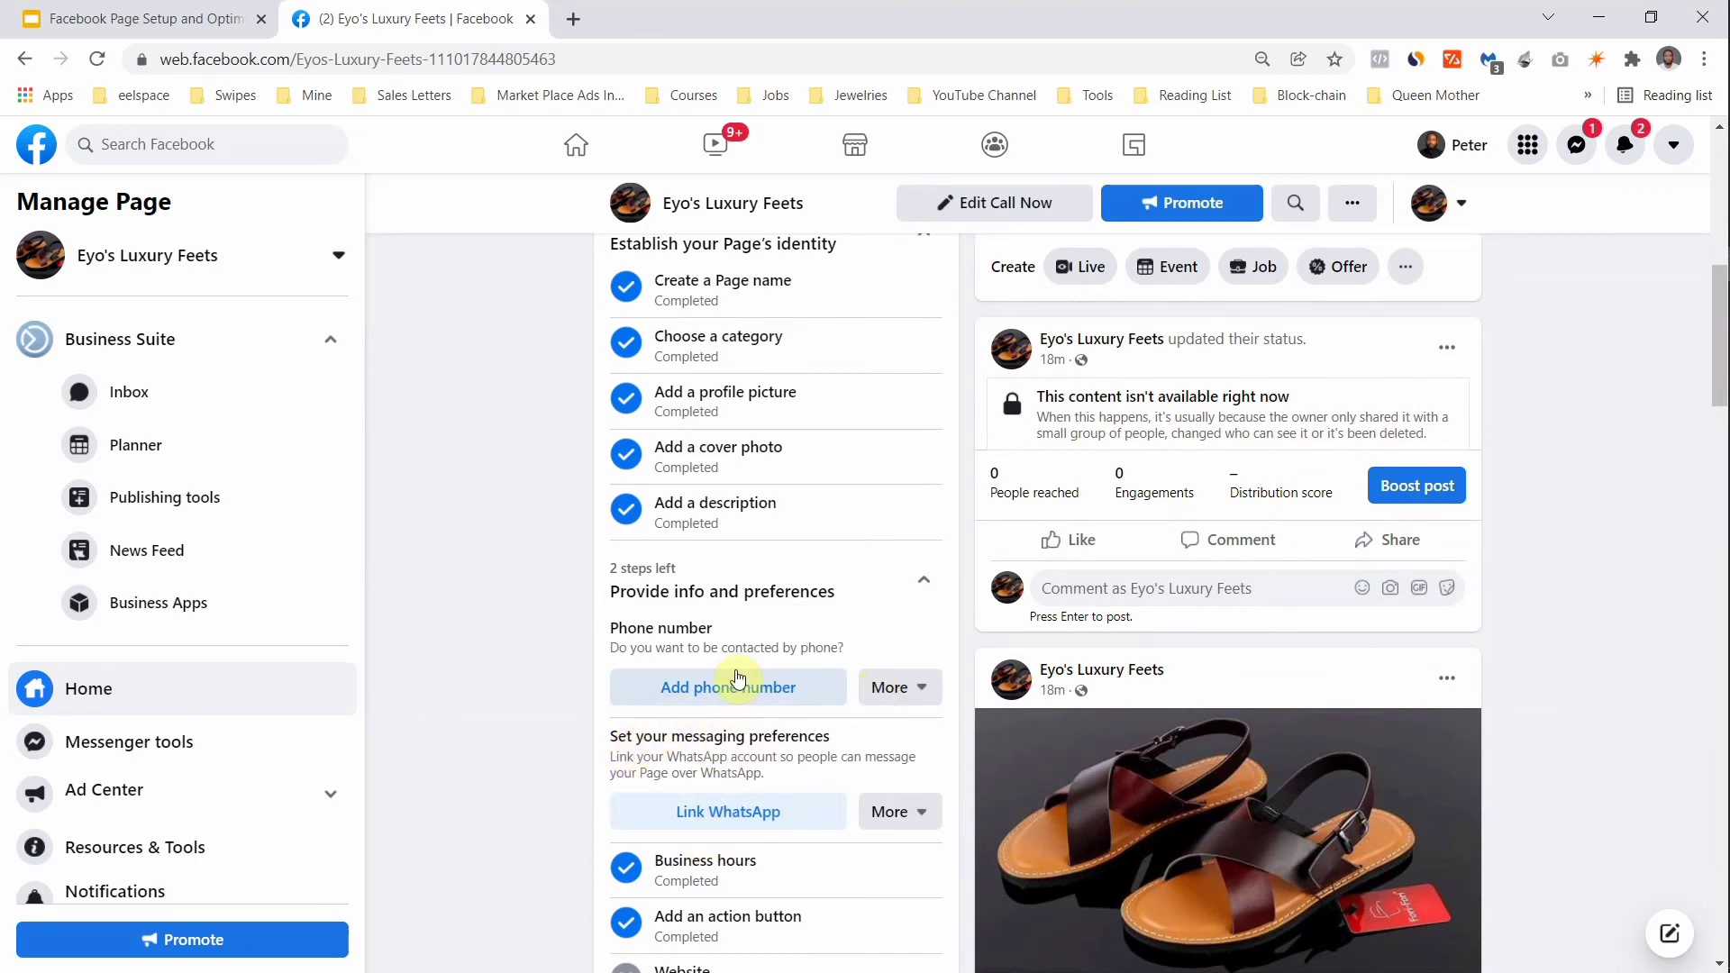
scroll(737, 678, up, 4)
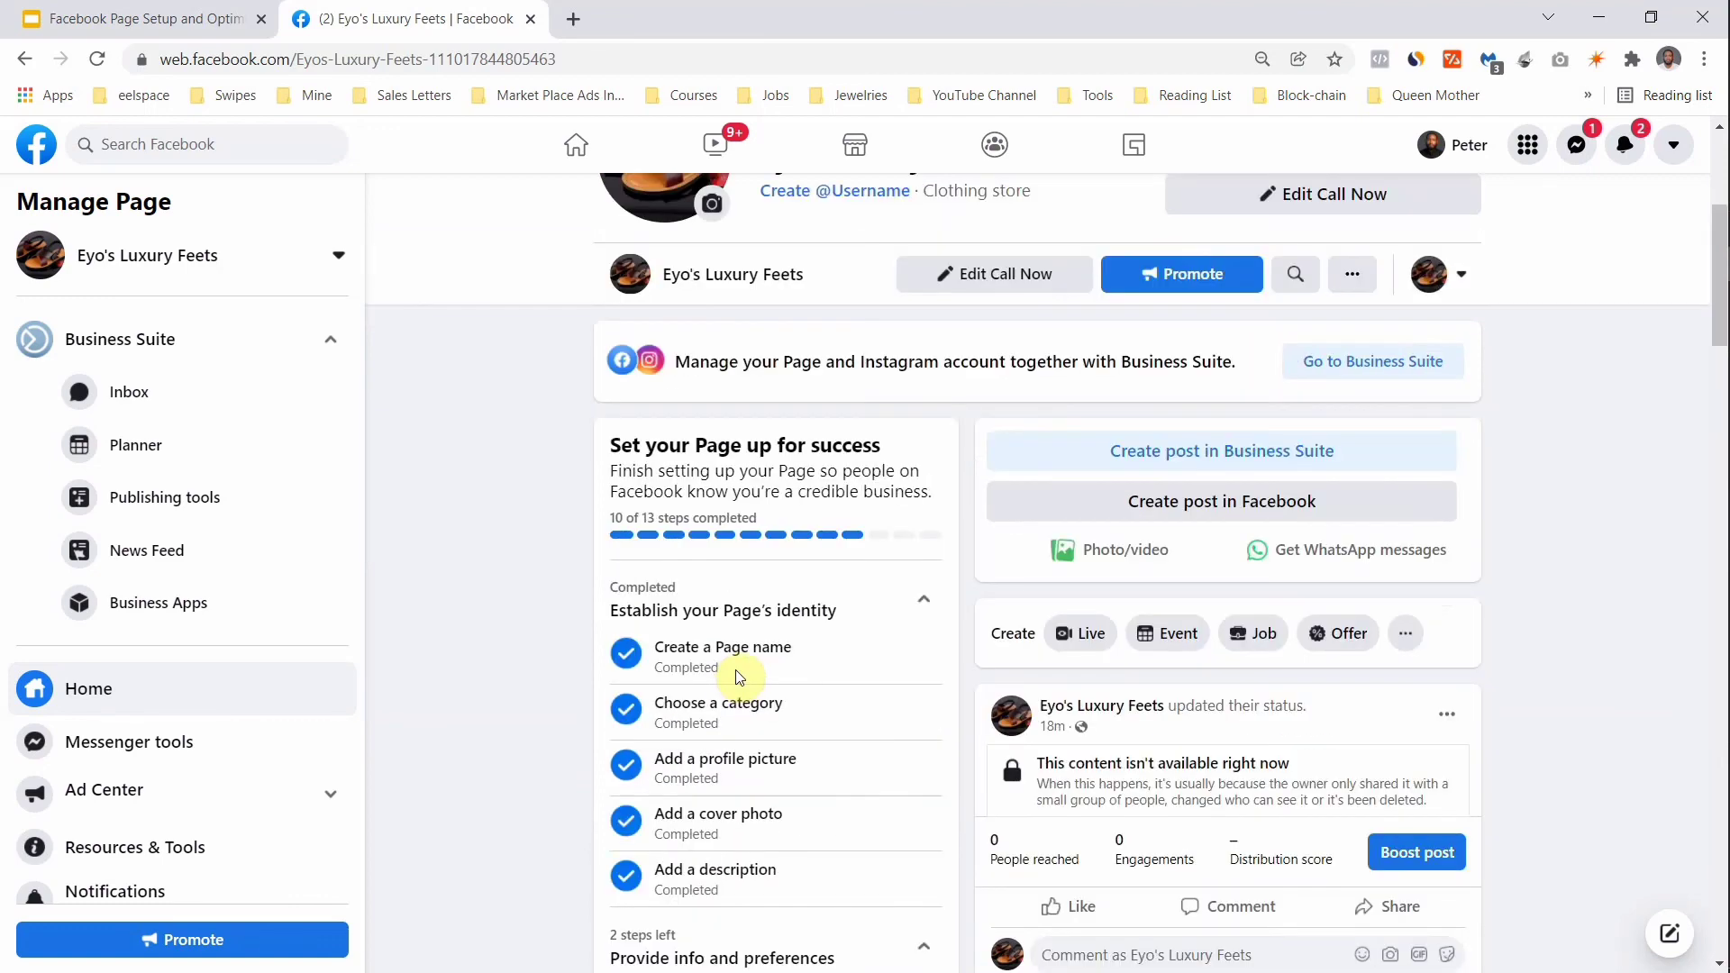
scroll(737, 677, down, 3)
scroll(737, 678, down, 3)
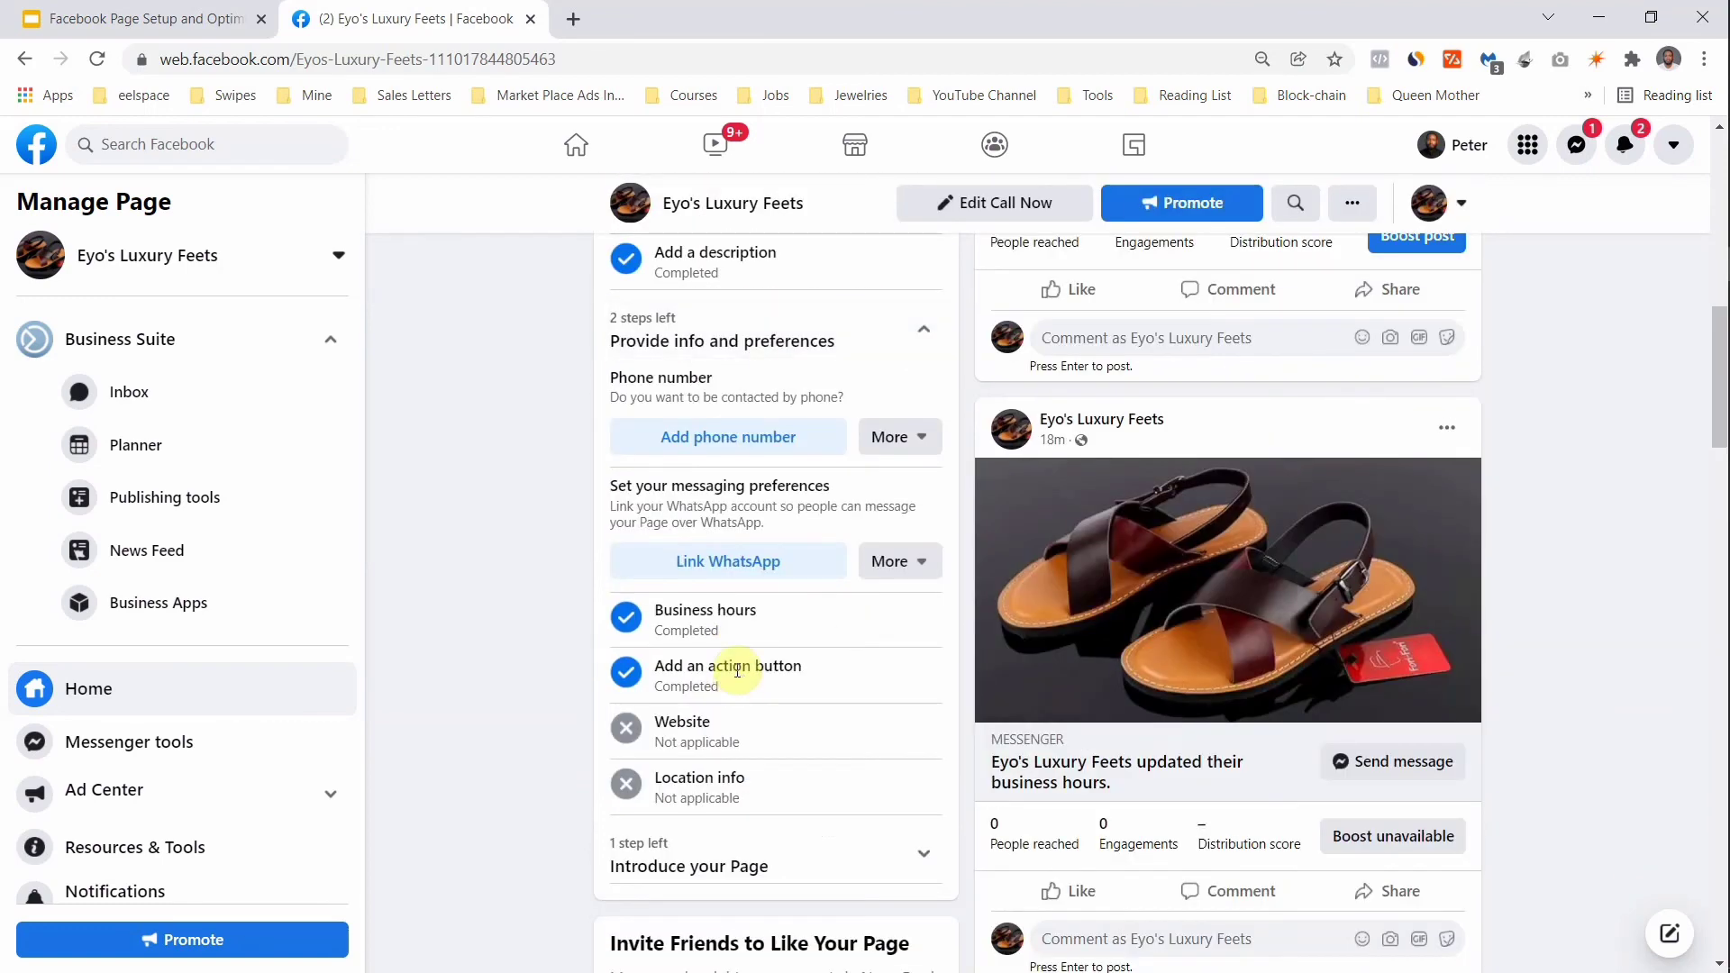
scroll(737, 672, down, 3)
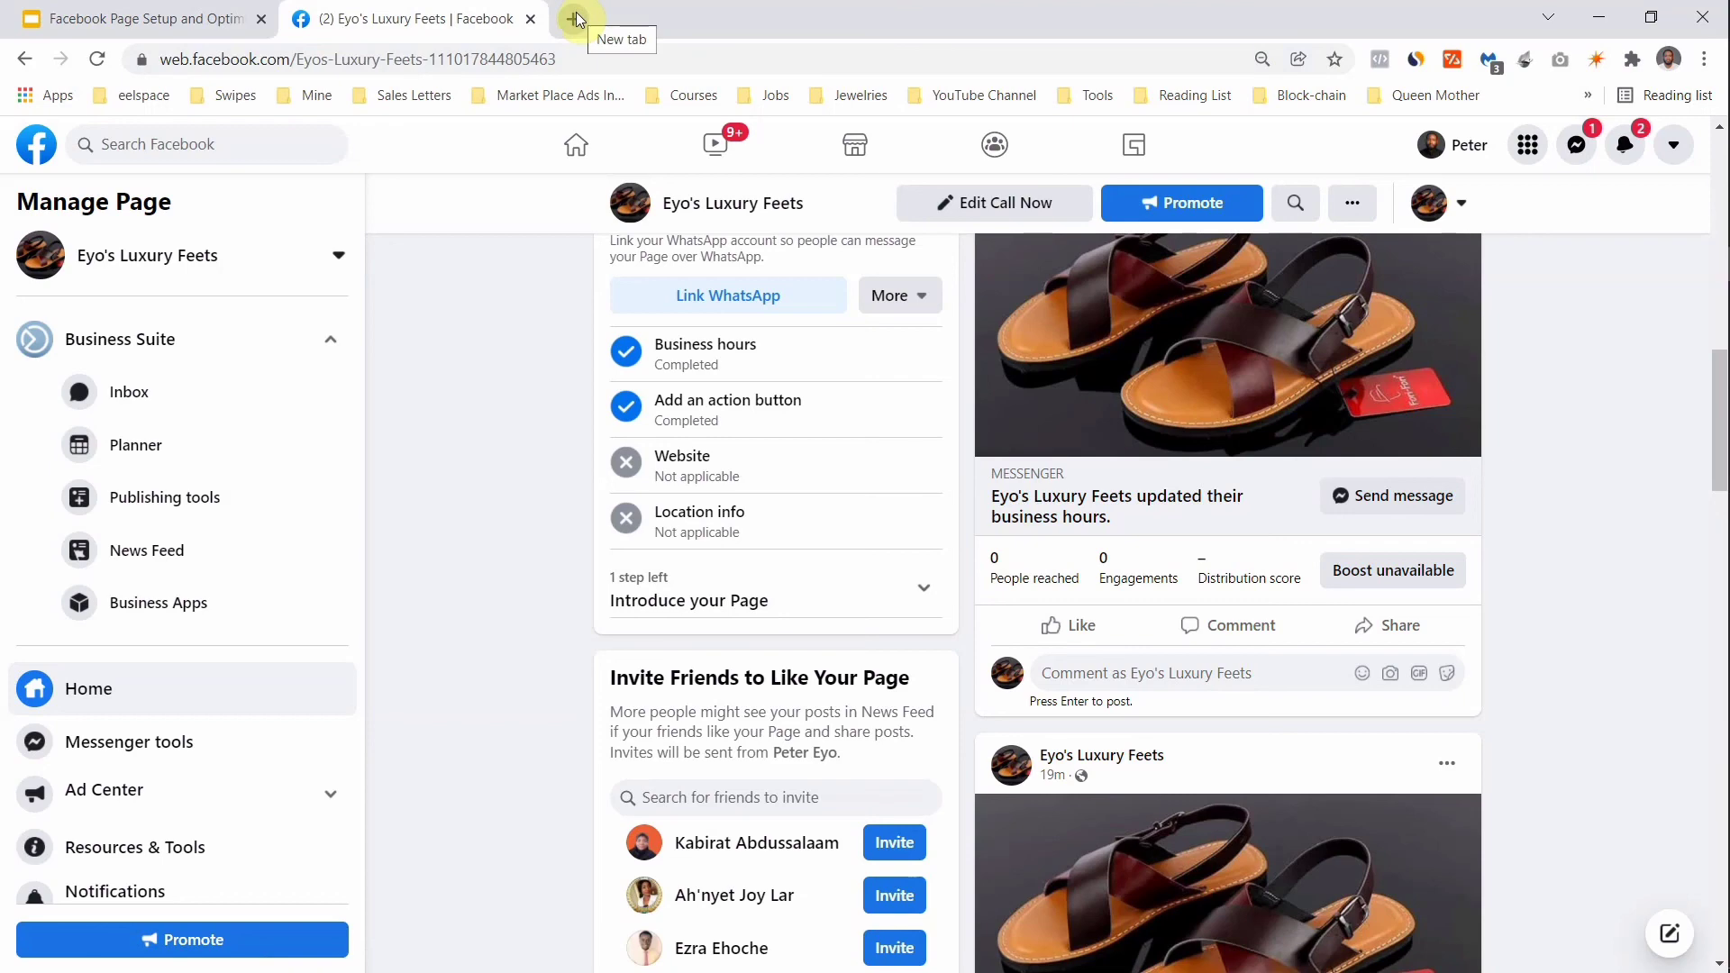
scroll(636, 836, up, 1)
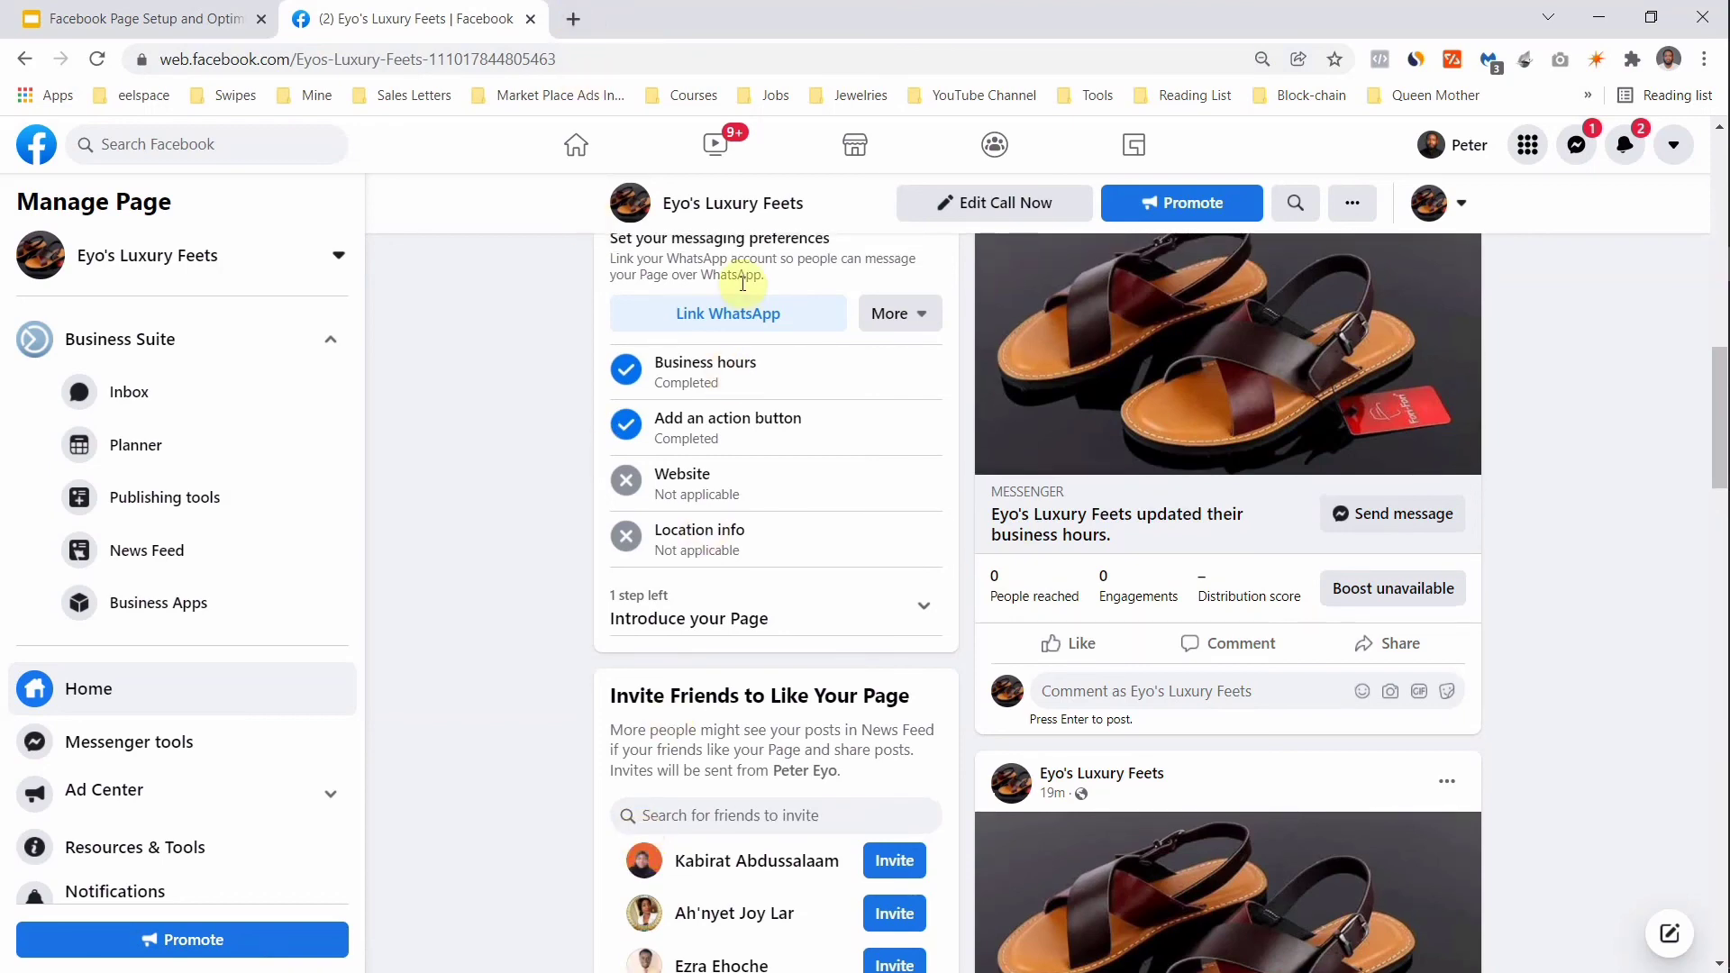
scroll(741, 279, down, 4)
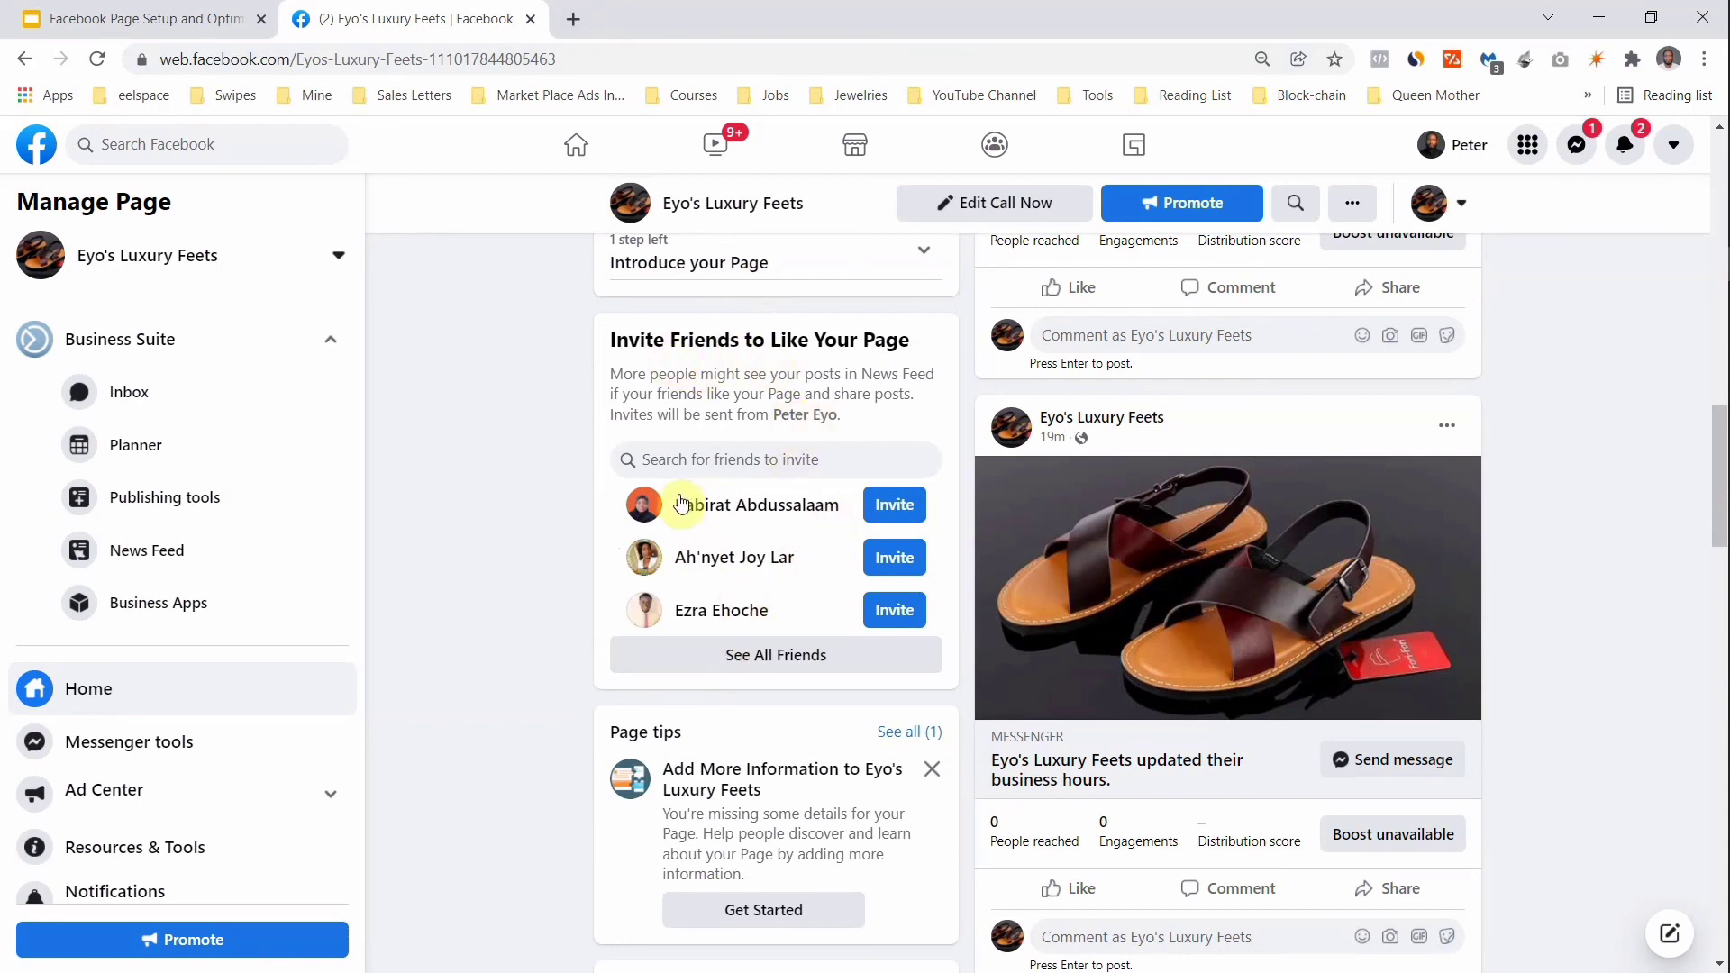
Step: Open See All Friends and tick six friends in the Not invited list
click(758, 667)
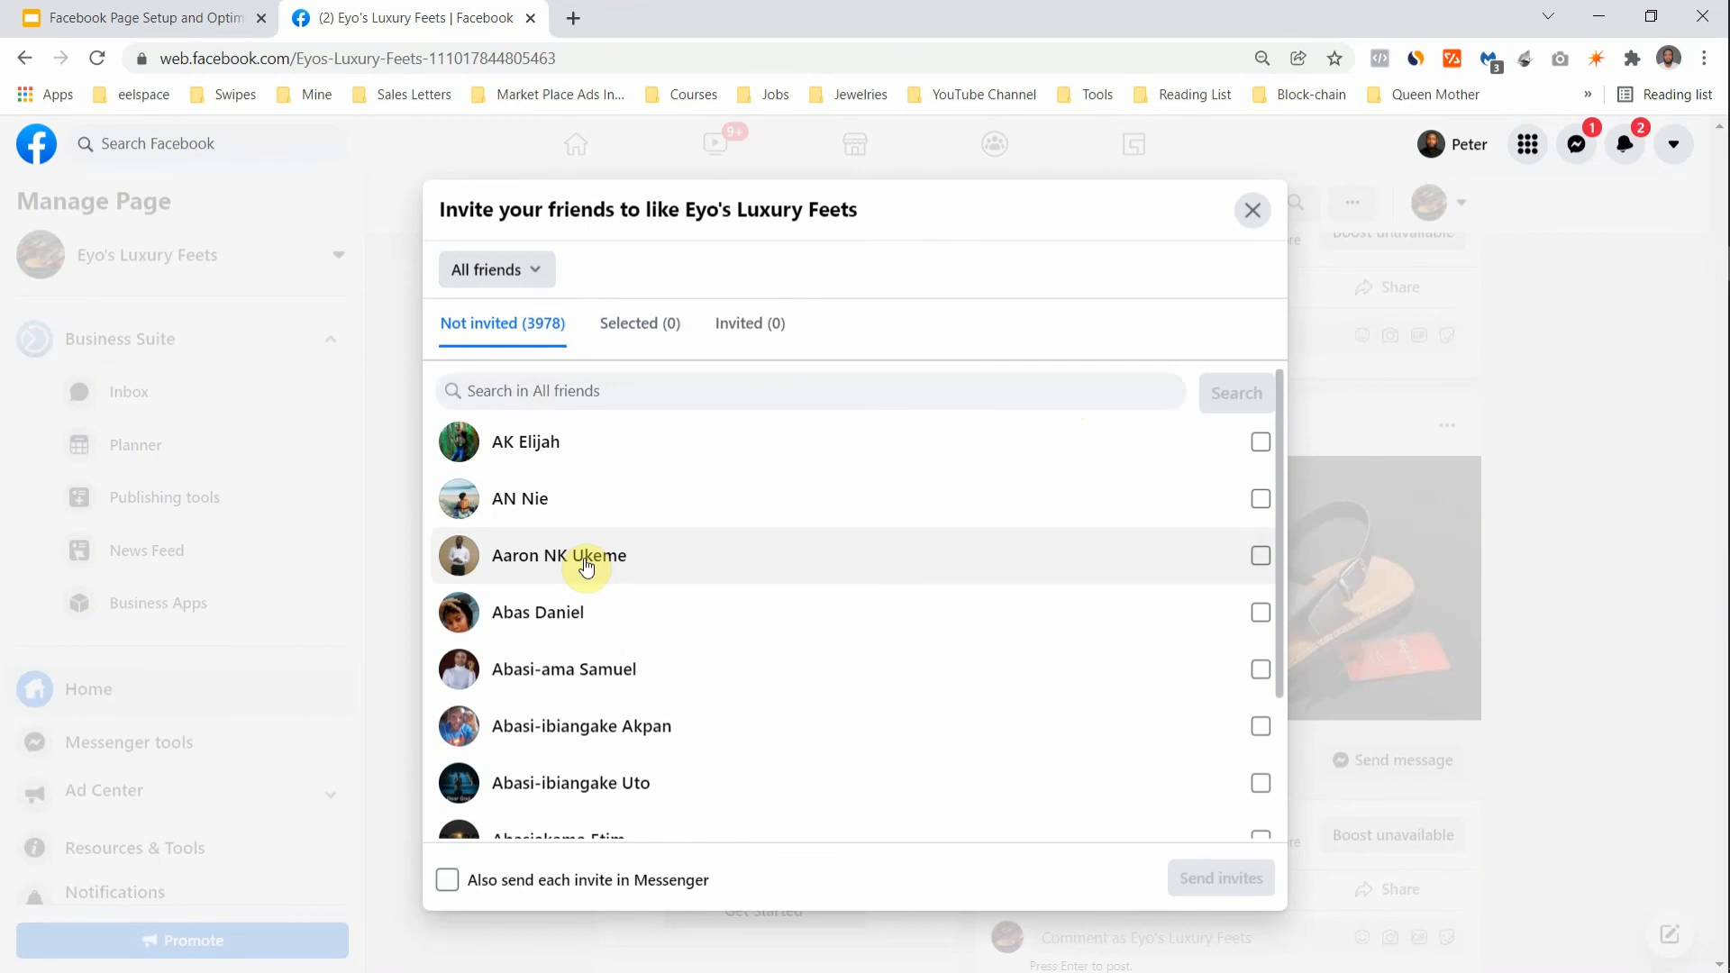
click(1260, 442)
click(1260, 498)
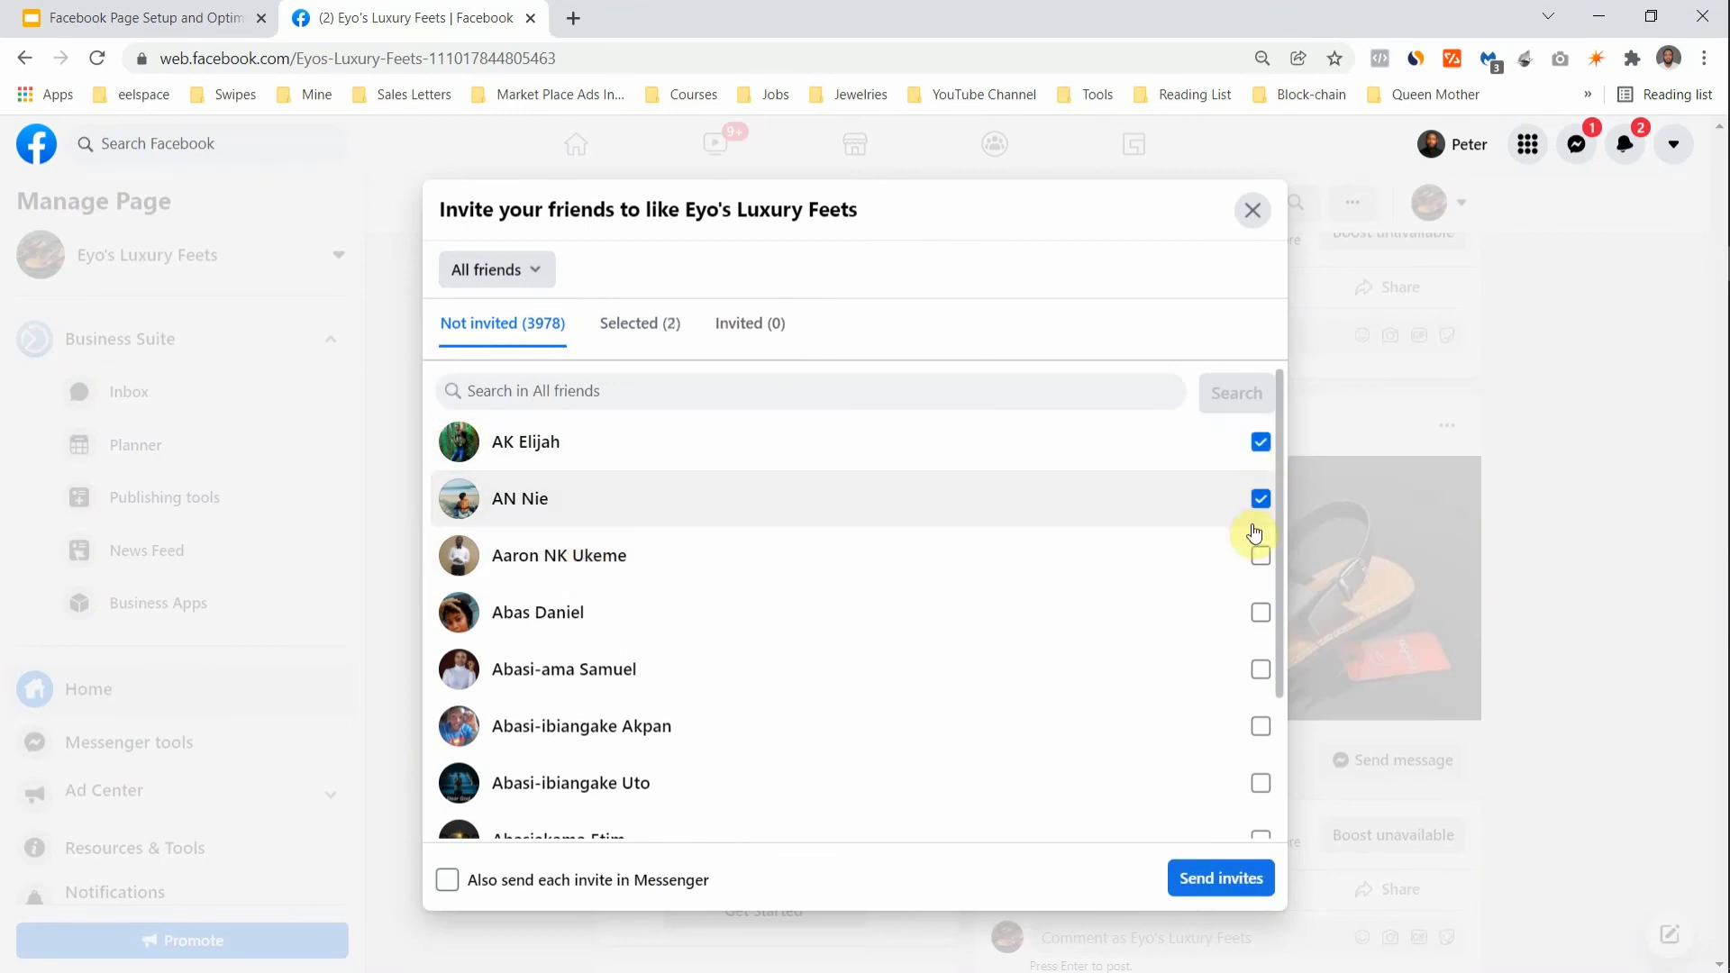
click(1258, 554)
click(1260, 668)
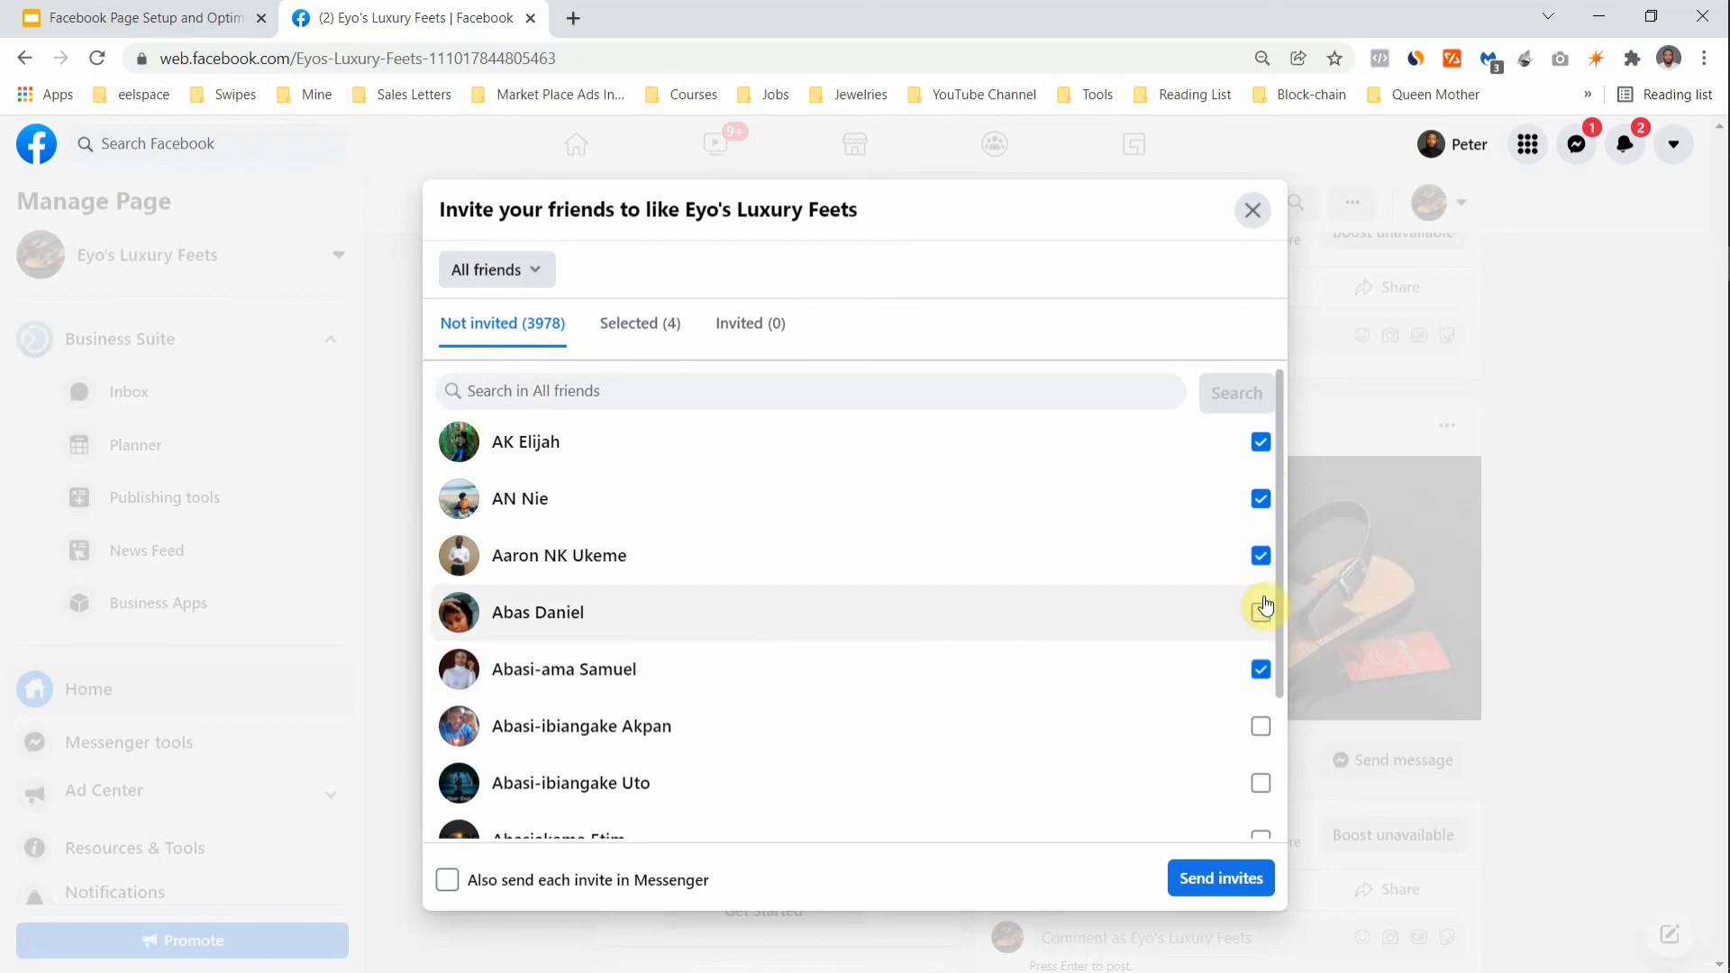
click(1264, 609)
click(1262, 722)
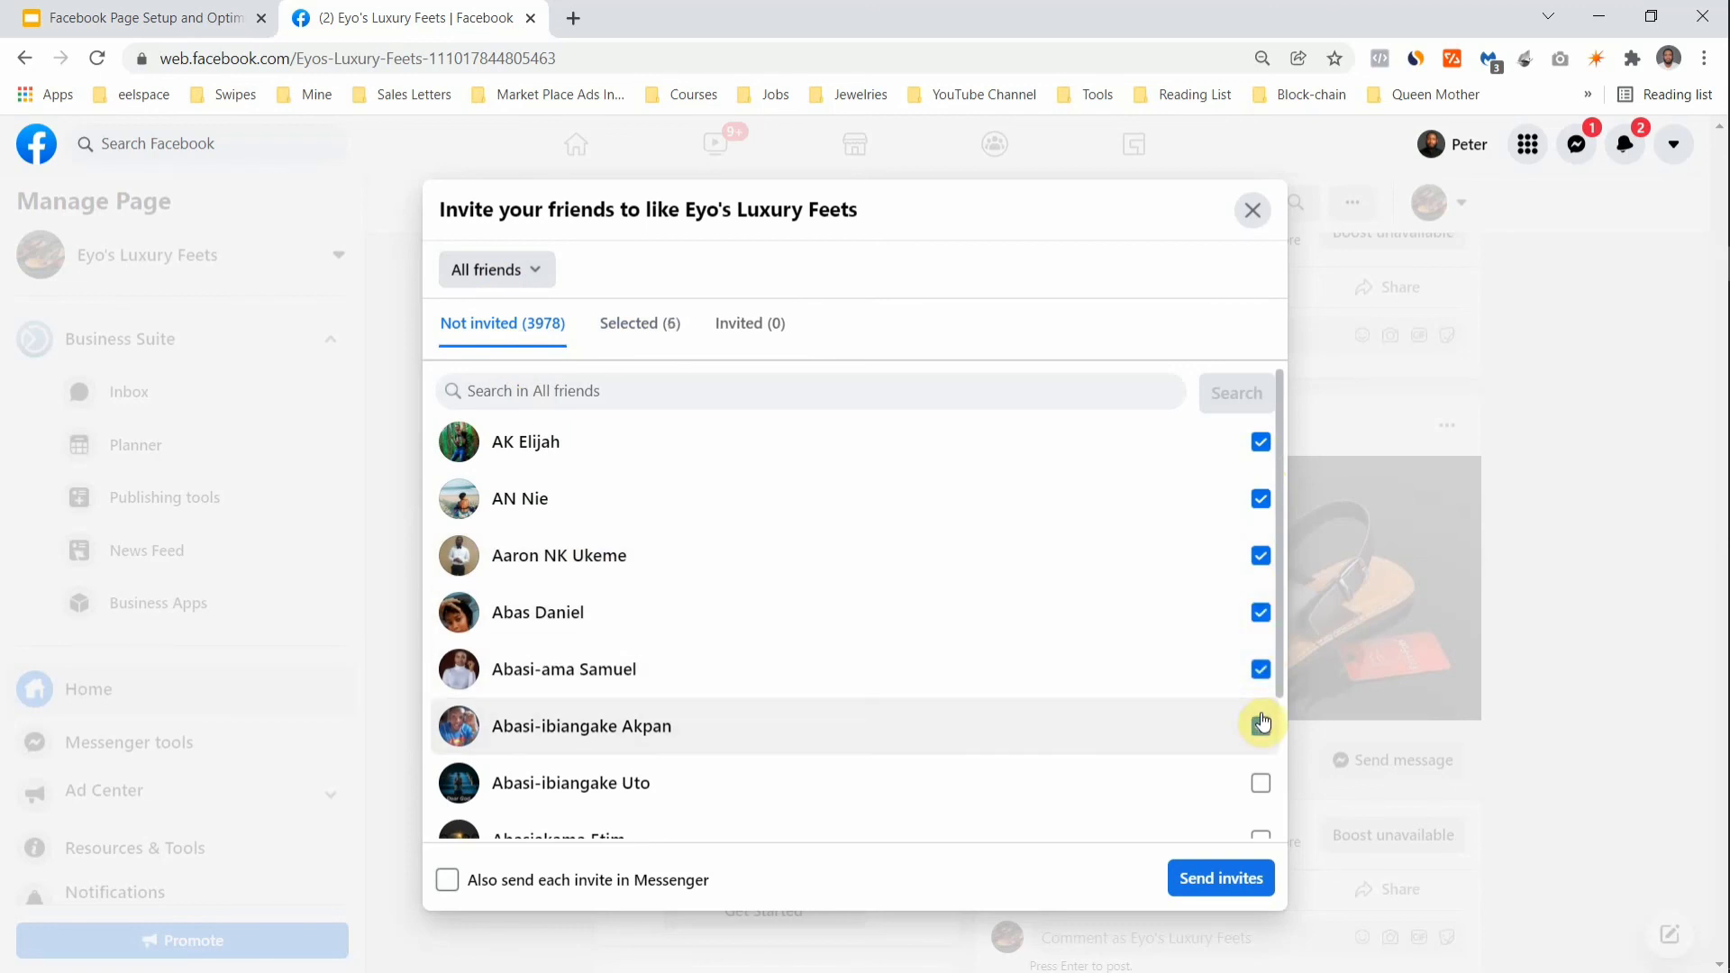
scroll(1261, 723, down, 3)
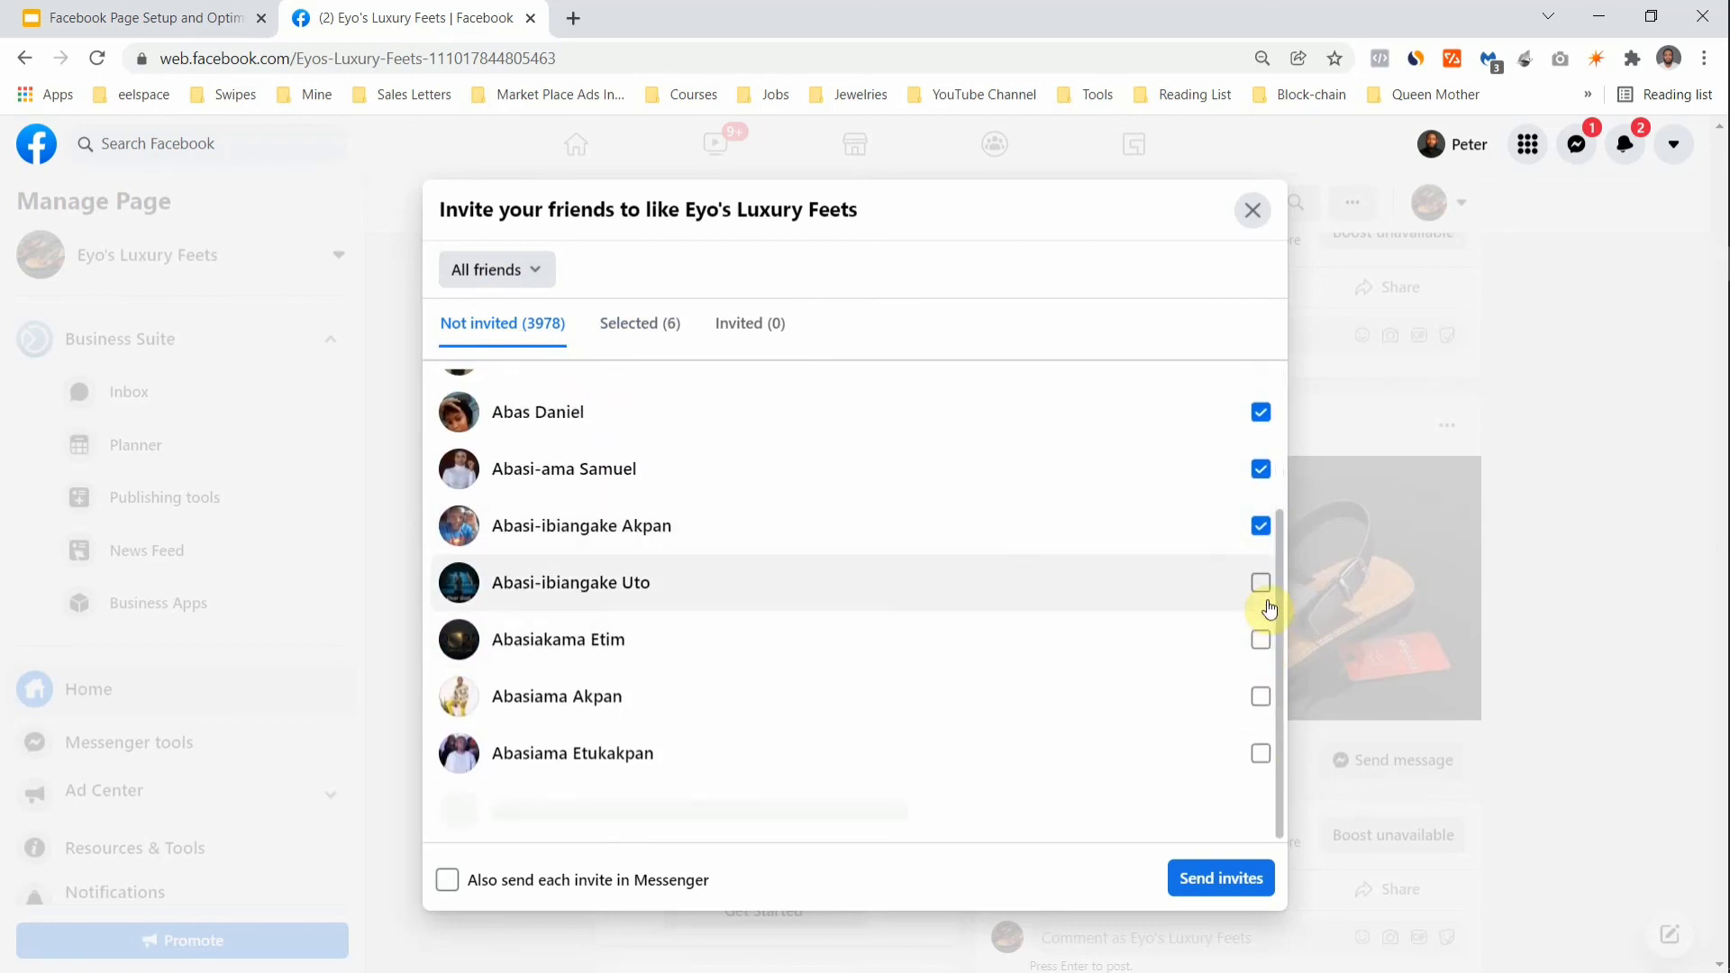